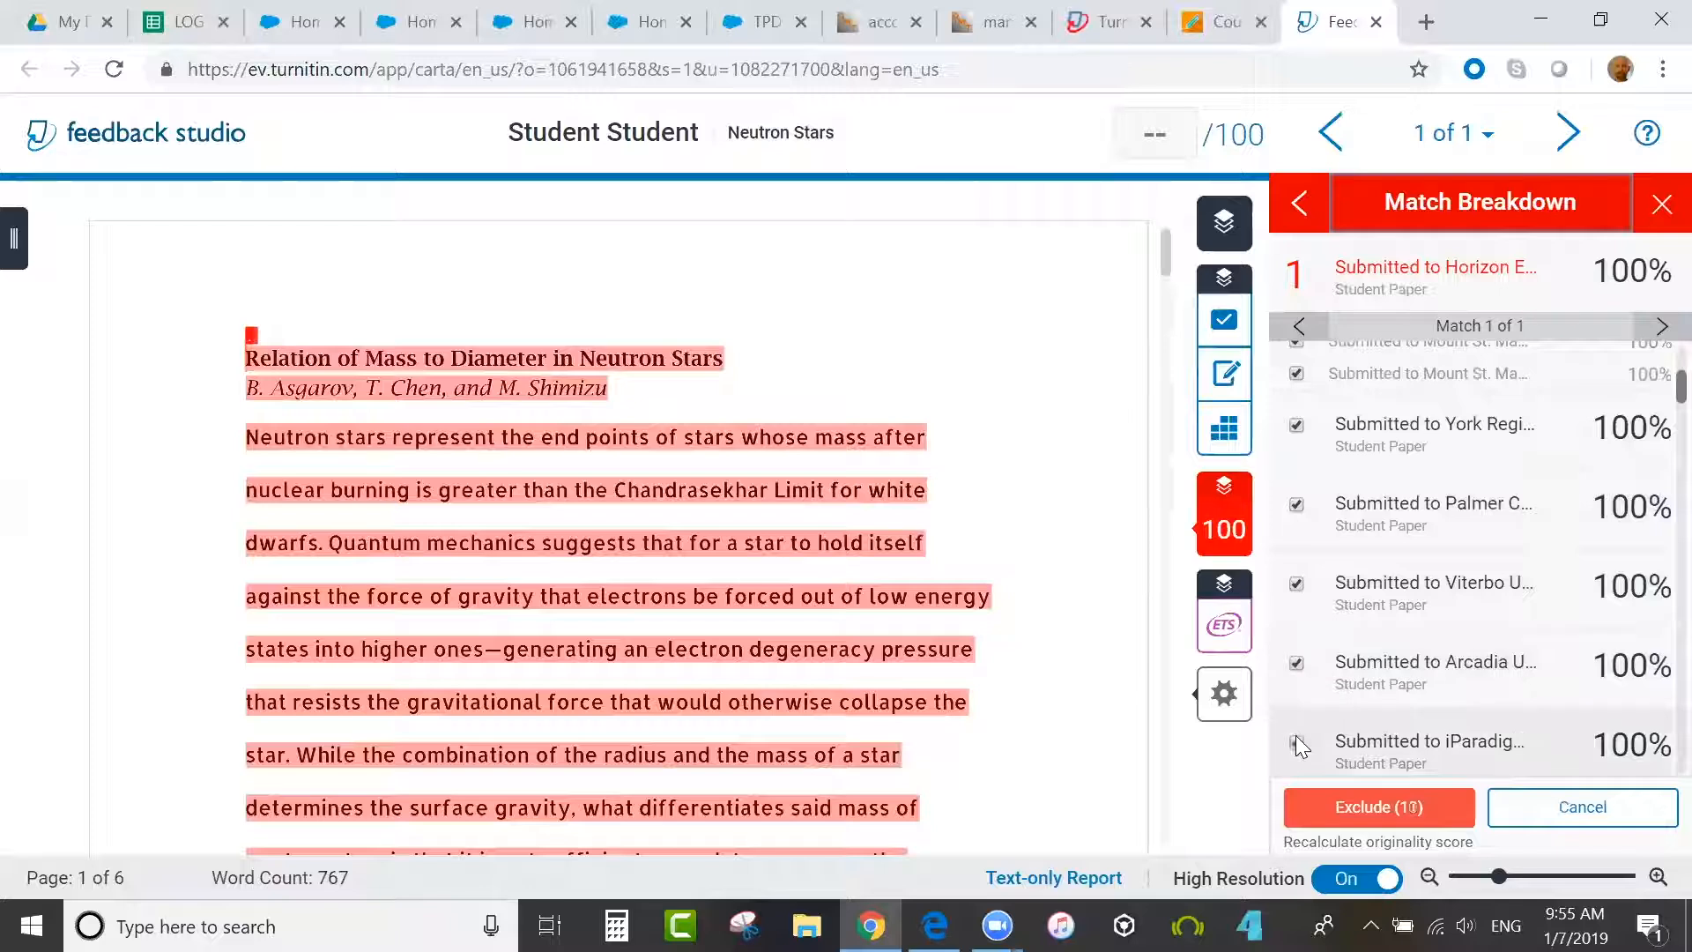
# - Select the remaining 100% student-paper matches, down to the Oakland papers, and exclude all selected sources from the similarity score
pyautogui.scroll(-4, 1656, 416)
pyautogui.click(1296, 447)
pyautogui.click(1296, 526)
pyautogui.click(1296, 606)
pyautogui.click(1297, 685)
pyautogui.click(1297, 765)
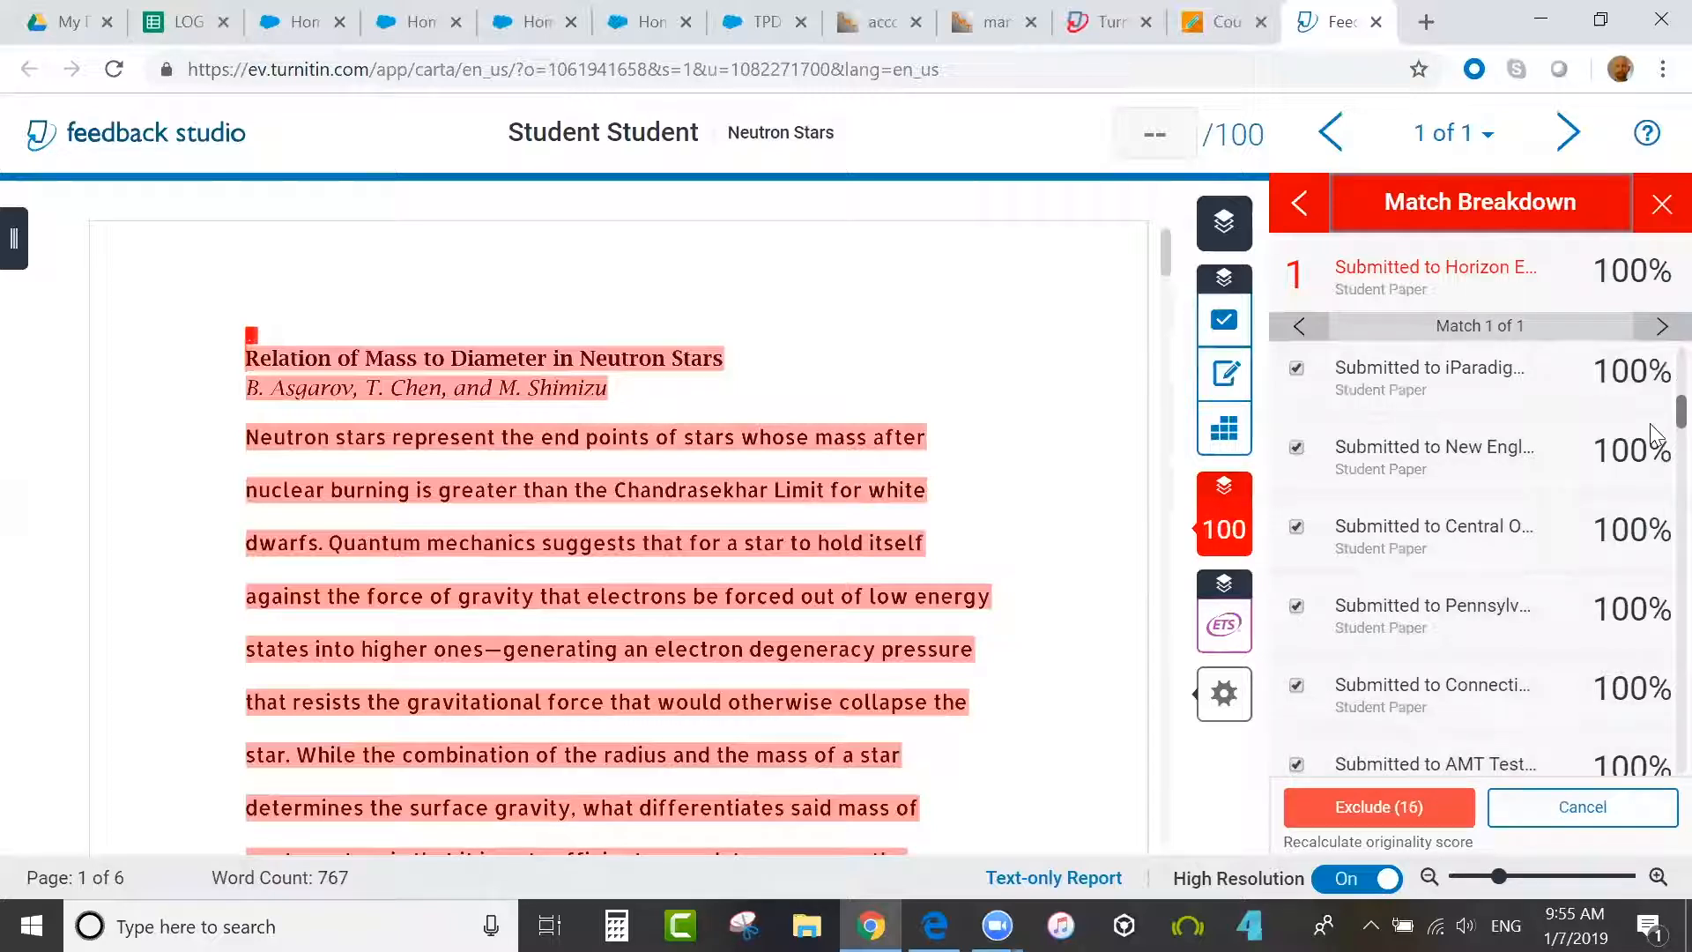
pyautogui.scroll(-4, 1653, 423)
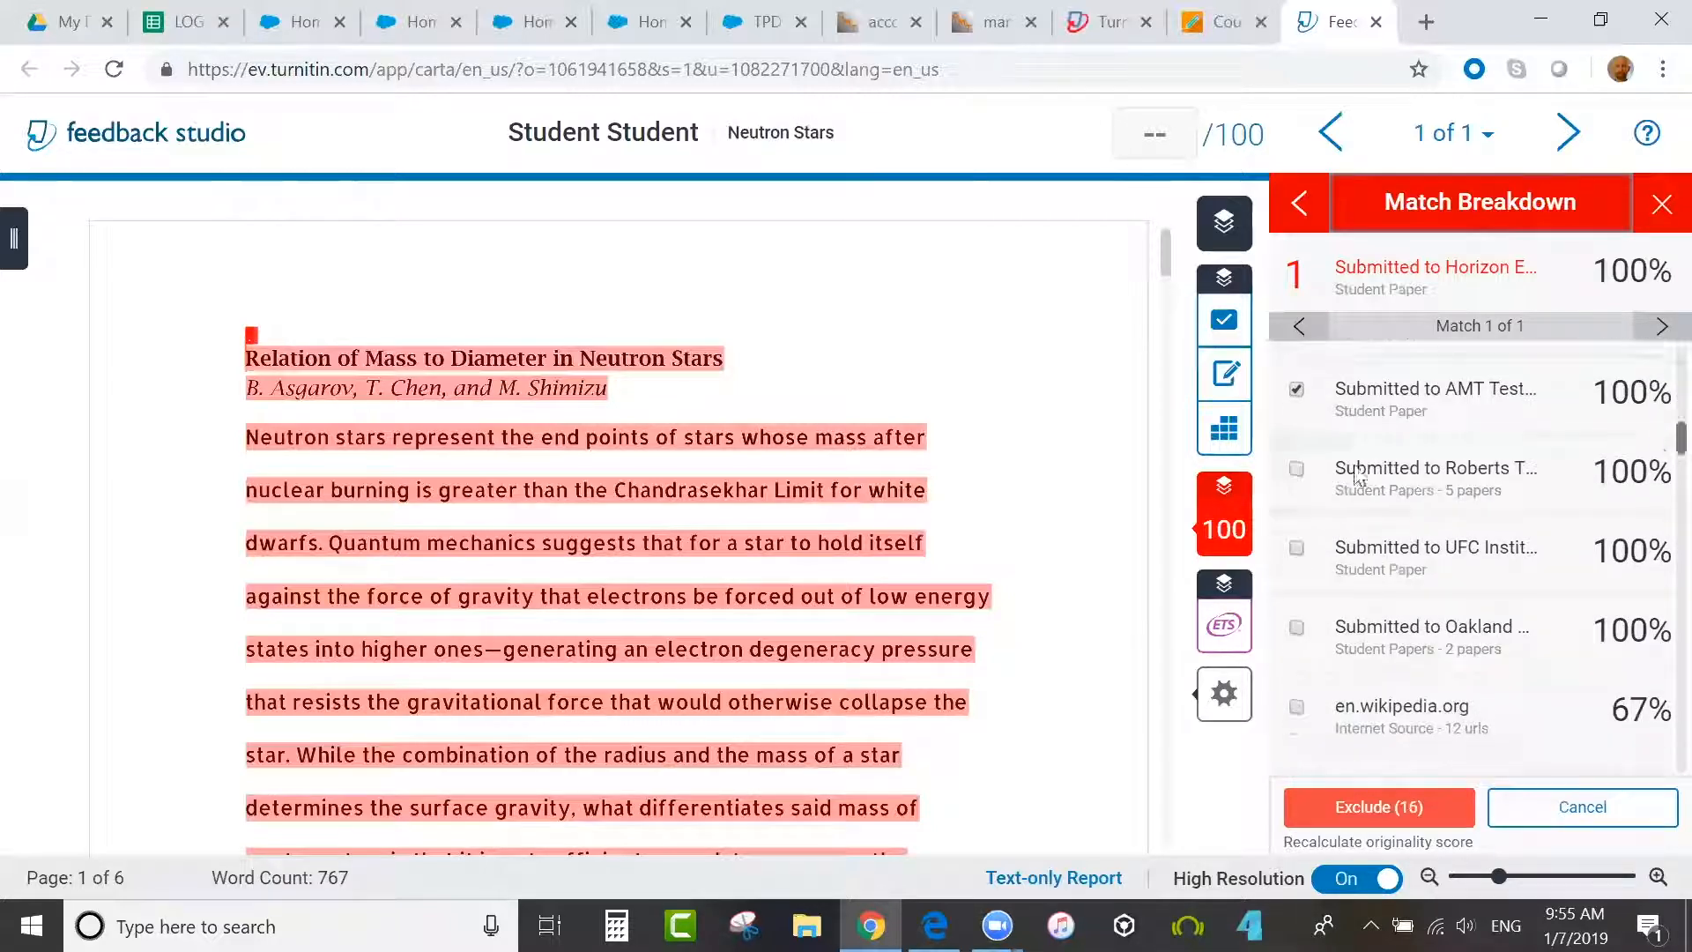
pyautogui.click(1296, 466)
pyautogui.click(1297, 546)
pyautogui.click(1297, 627)
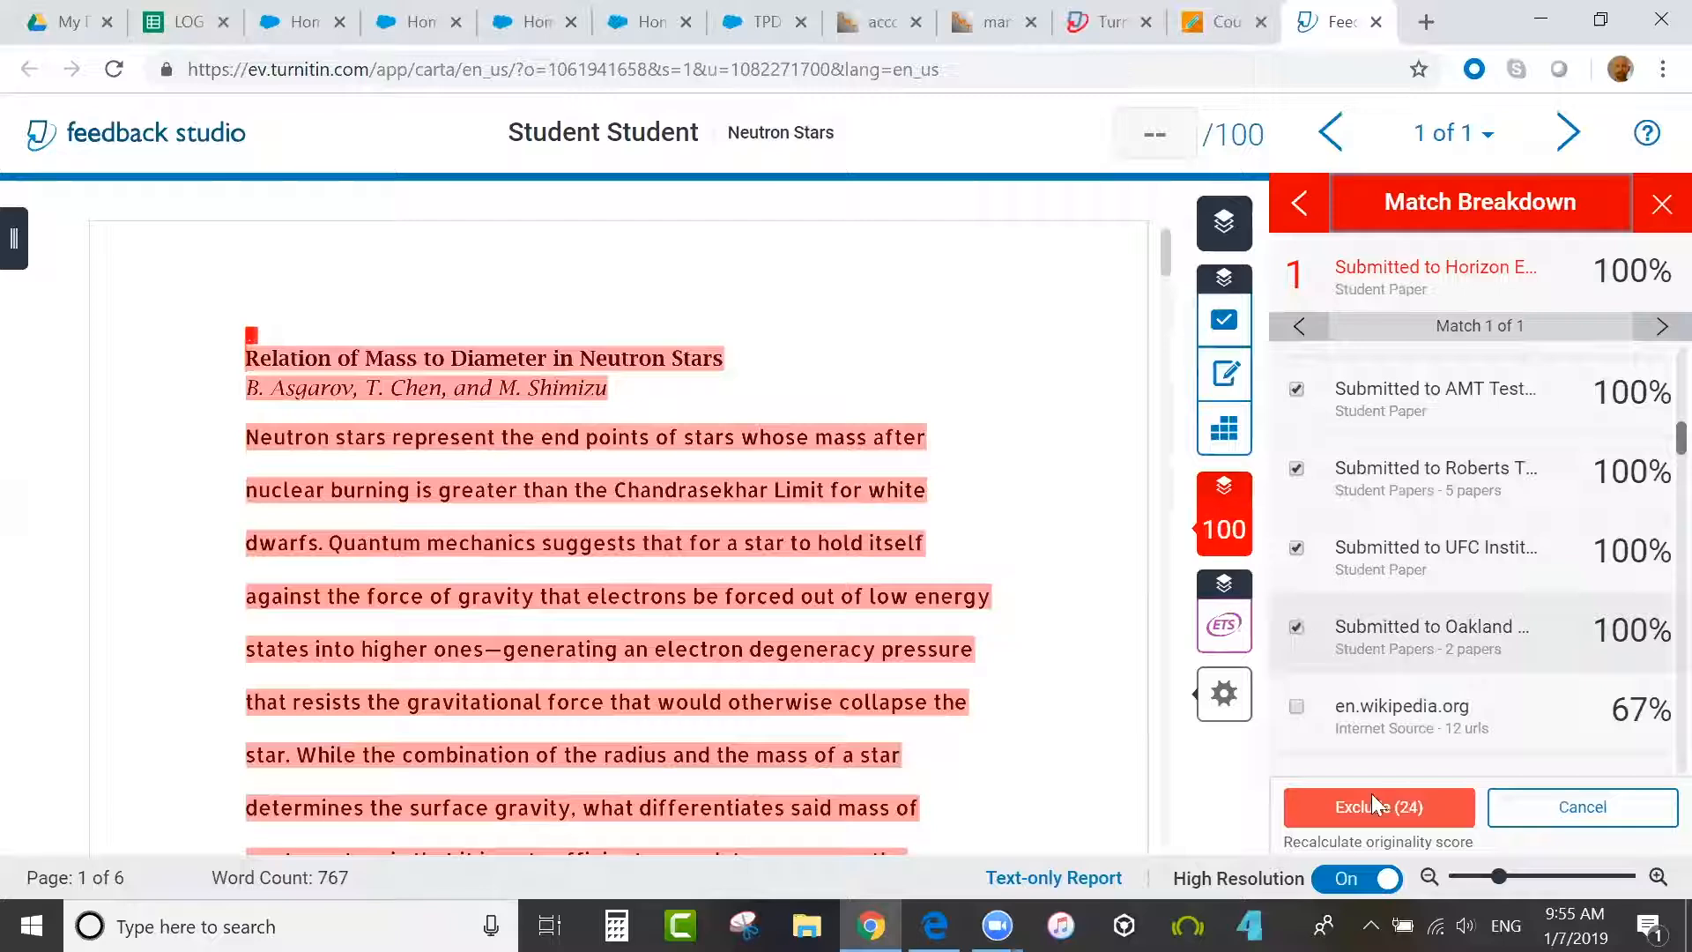
pyautogui.click(1377, 804)
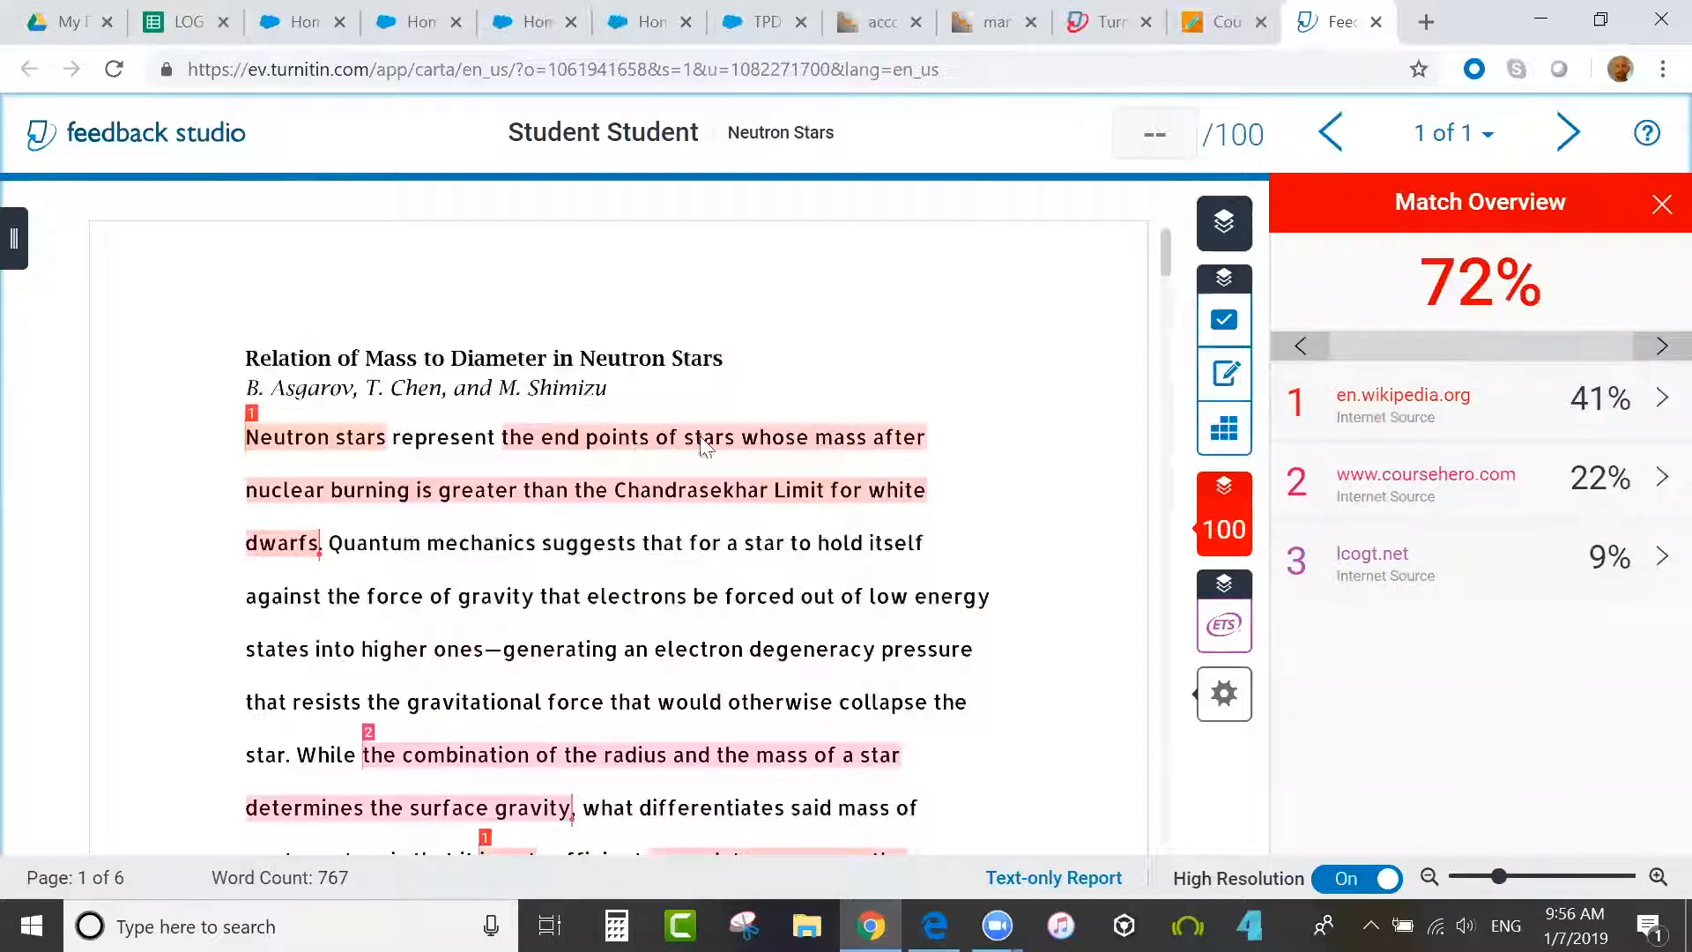
# - View the en.wikipedia.org match in the paper, examine its full source text, and return to the match overview
pyautogui.click(1408, 375)
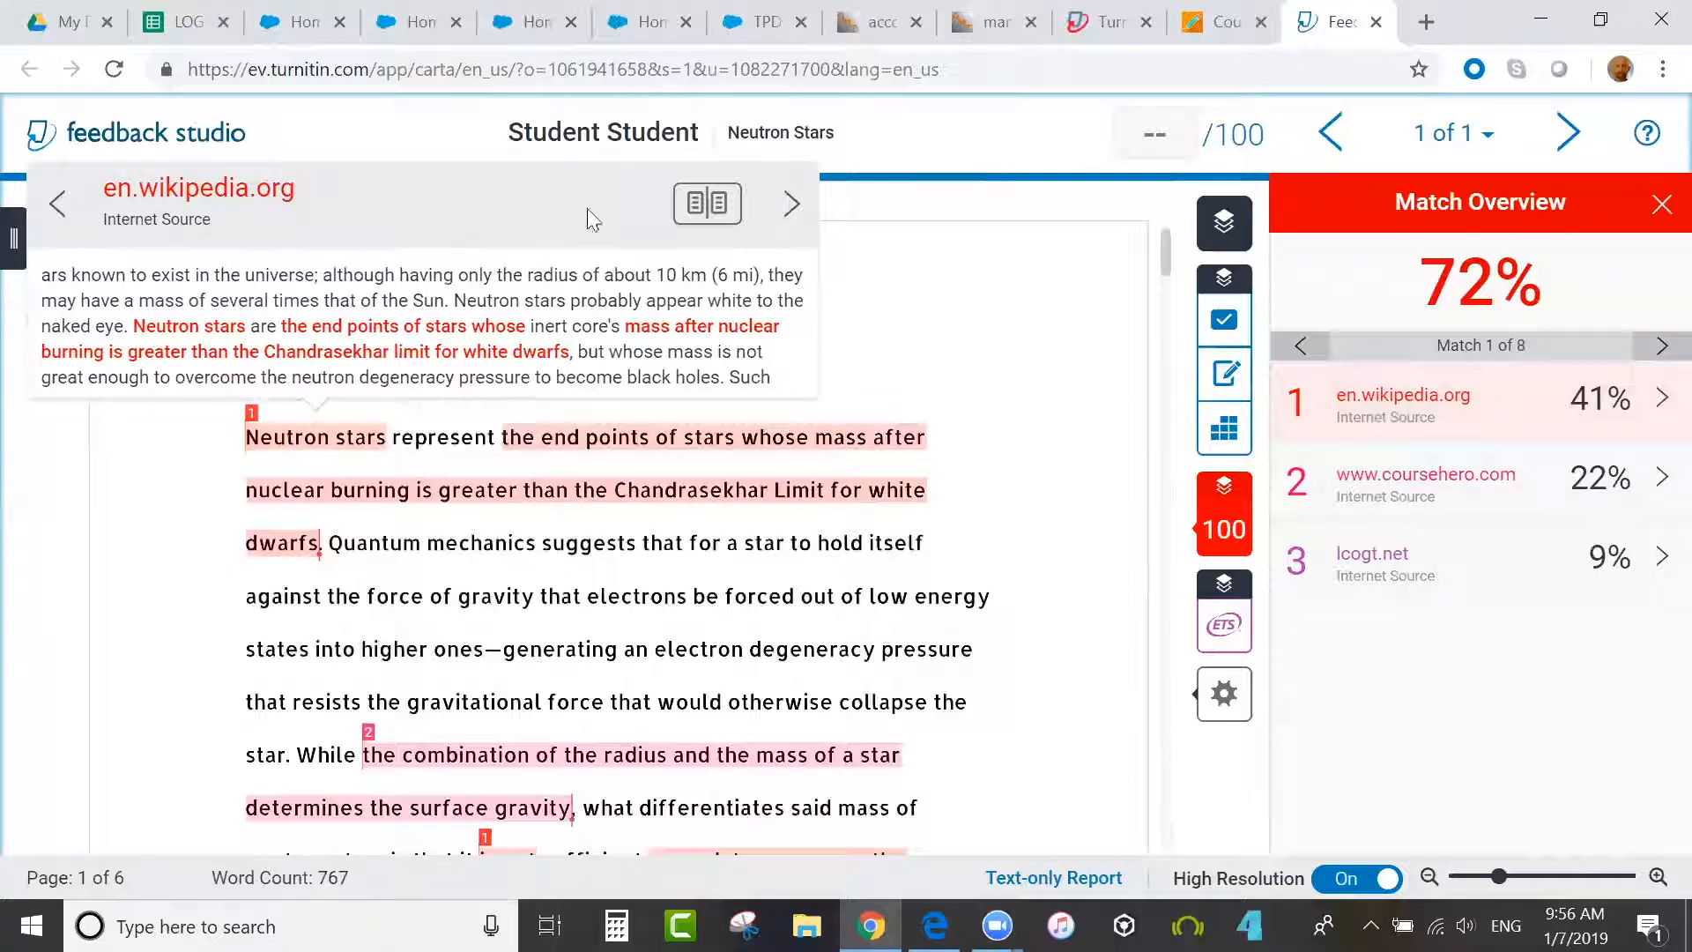
pyautogui.click(716, 226)
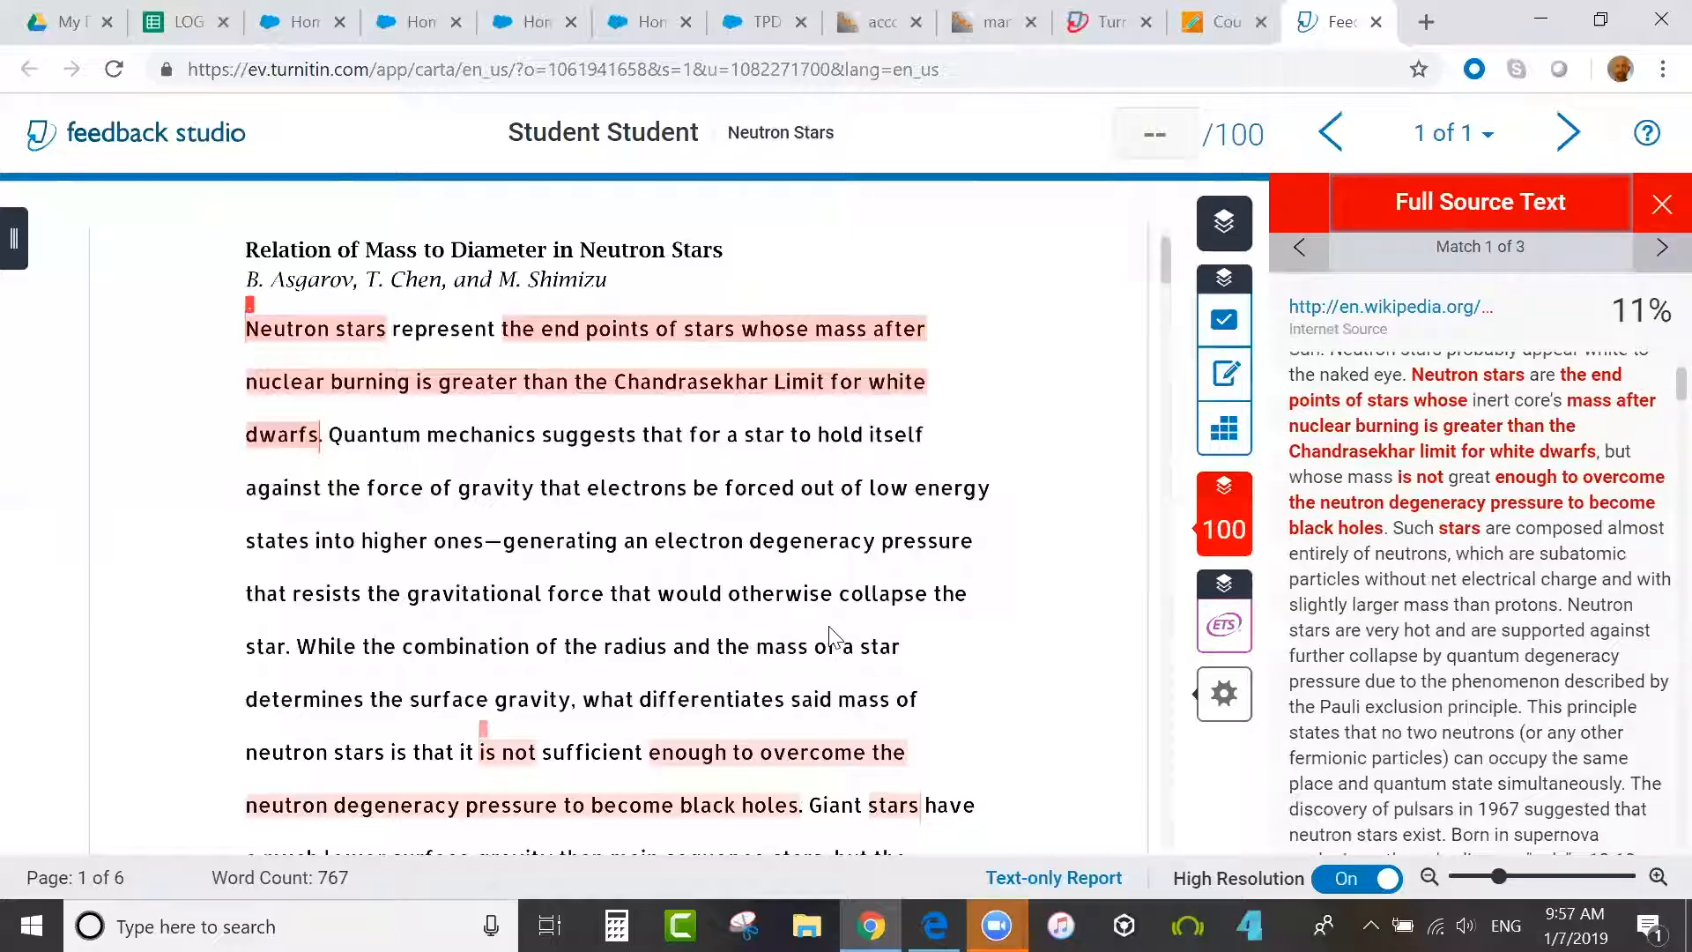
pyautogui.click(1662, 204)
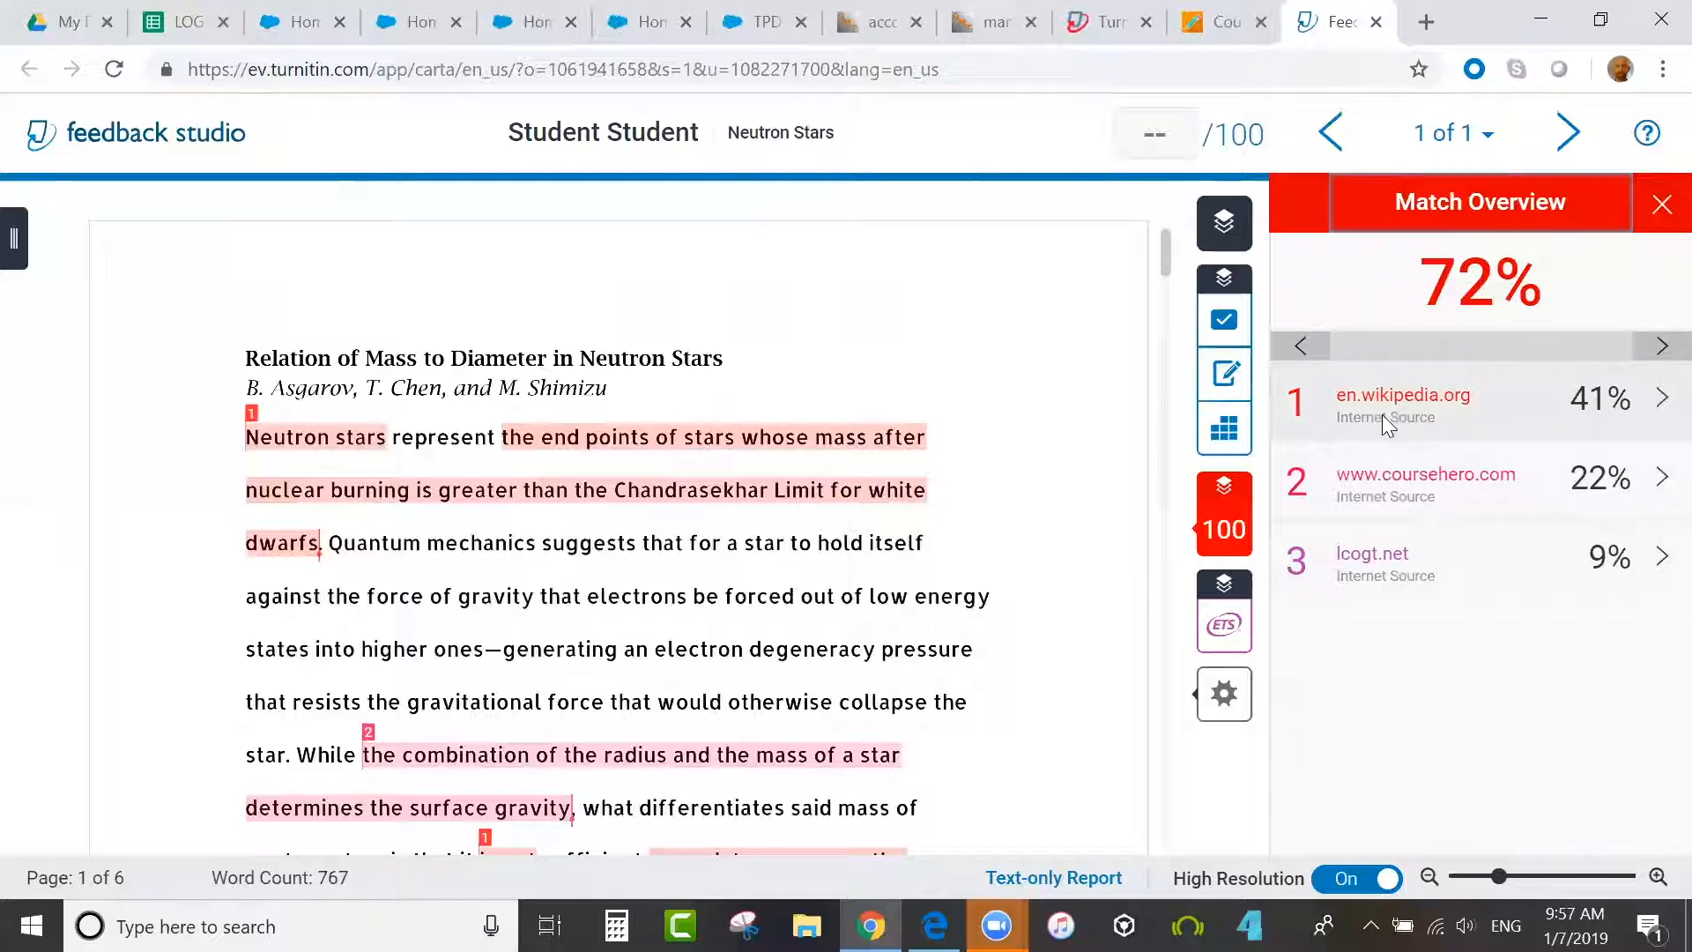
# - Examine the breakdown of underlying sources for the en.wikipedia.org match
pyautogui.click(1661, 405)
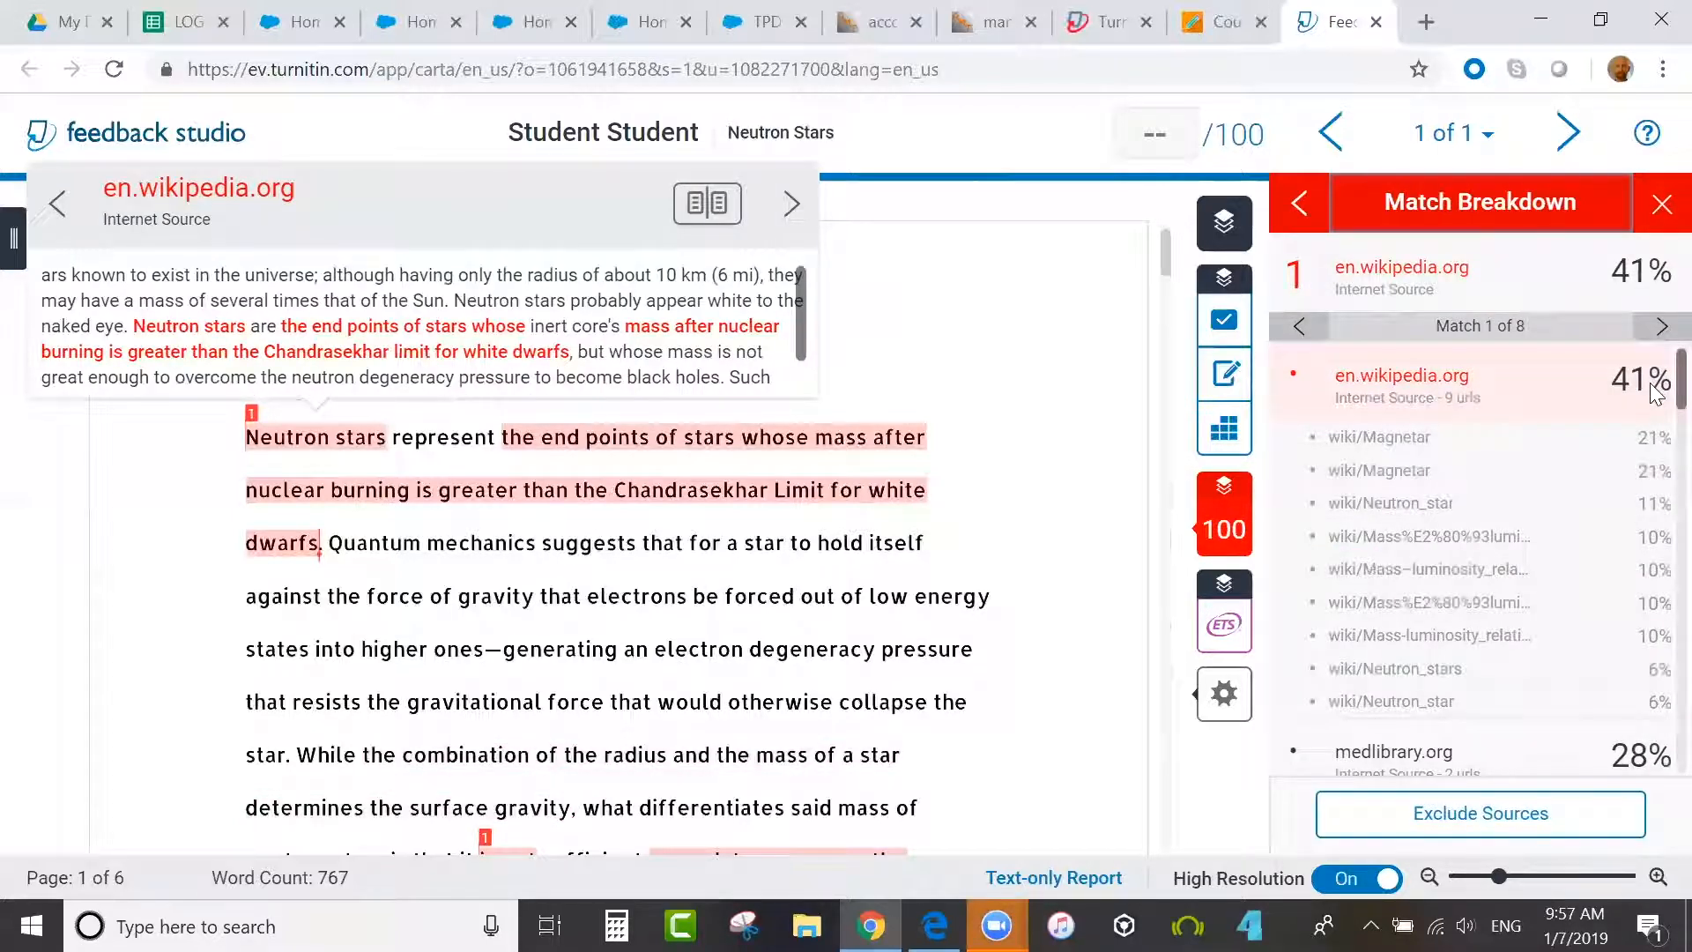
pyautogui.scroll(-1, 1656, 401)
pyautogui.scroll(-5, 1652, 414)
pyautogui.scroll(-10, 1655, 440)
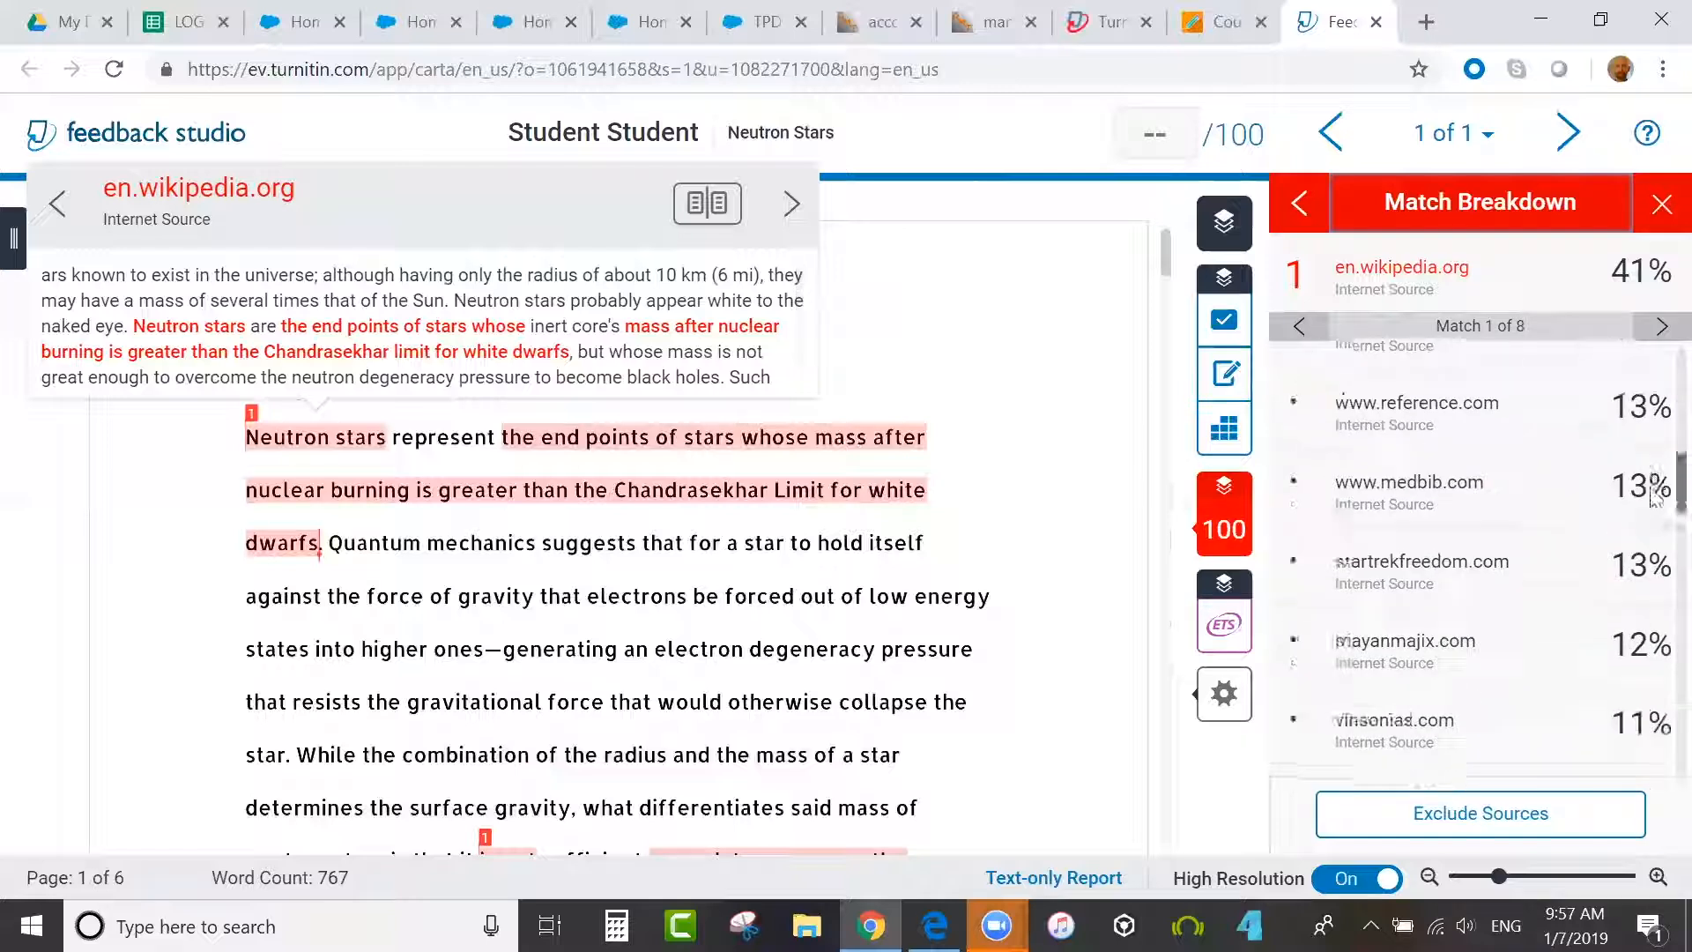
pyautogui.scroll(-3, 1653, 546)
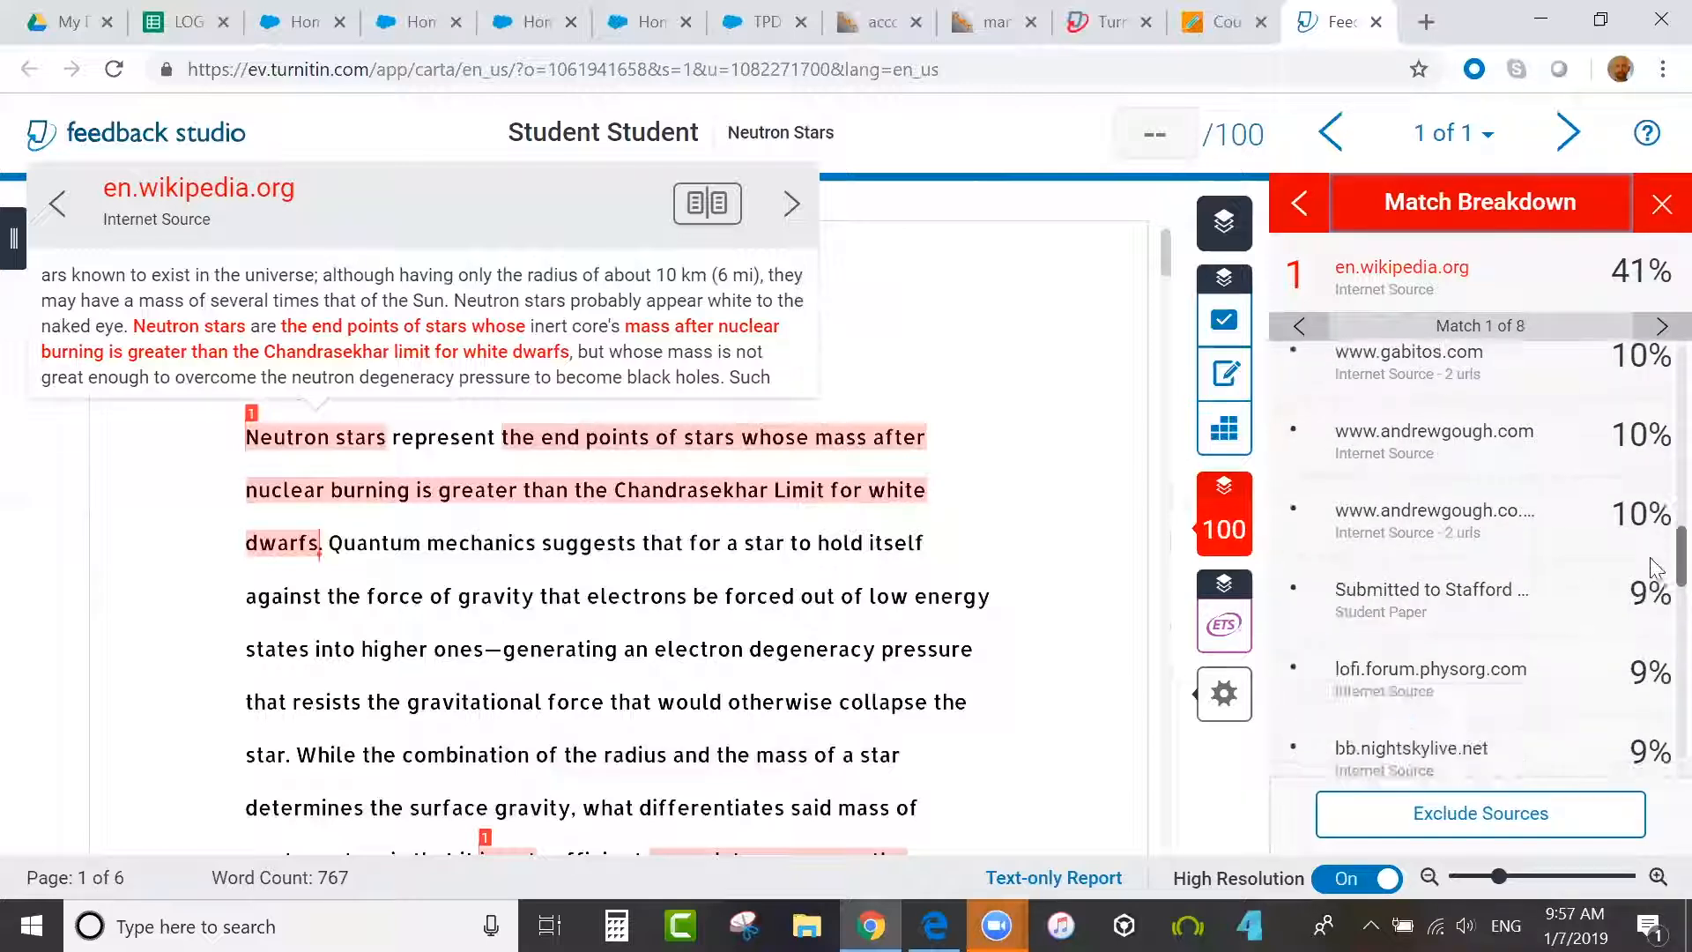
# - View the permission request page for the Stafford High School student paper and return to the similarity report
pyautogui.click(1417, 608)
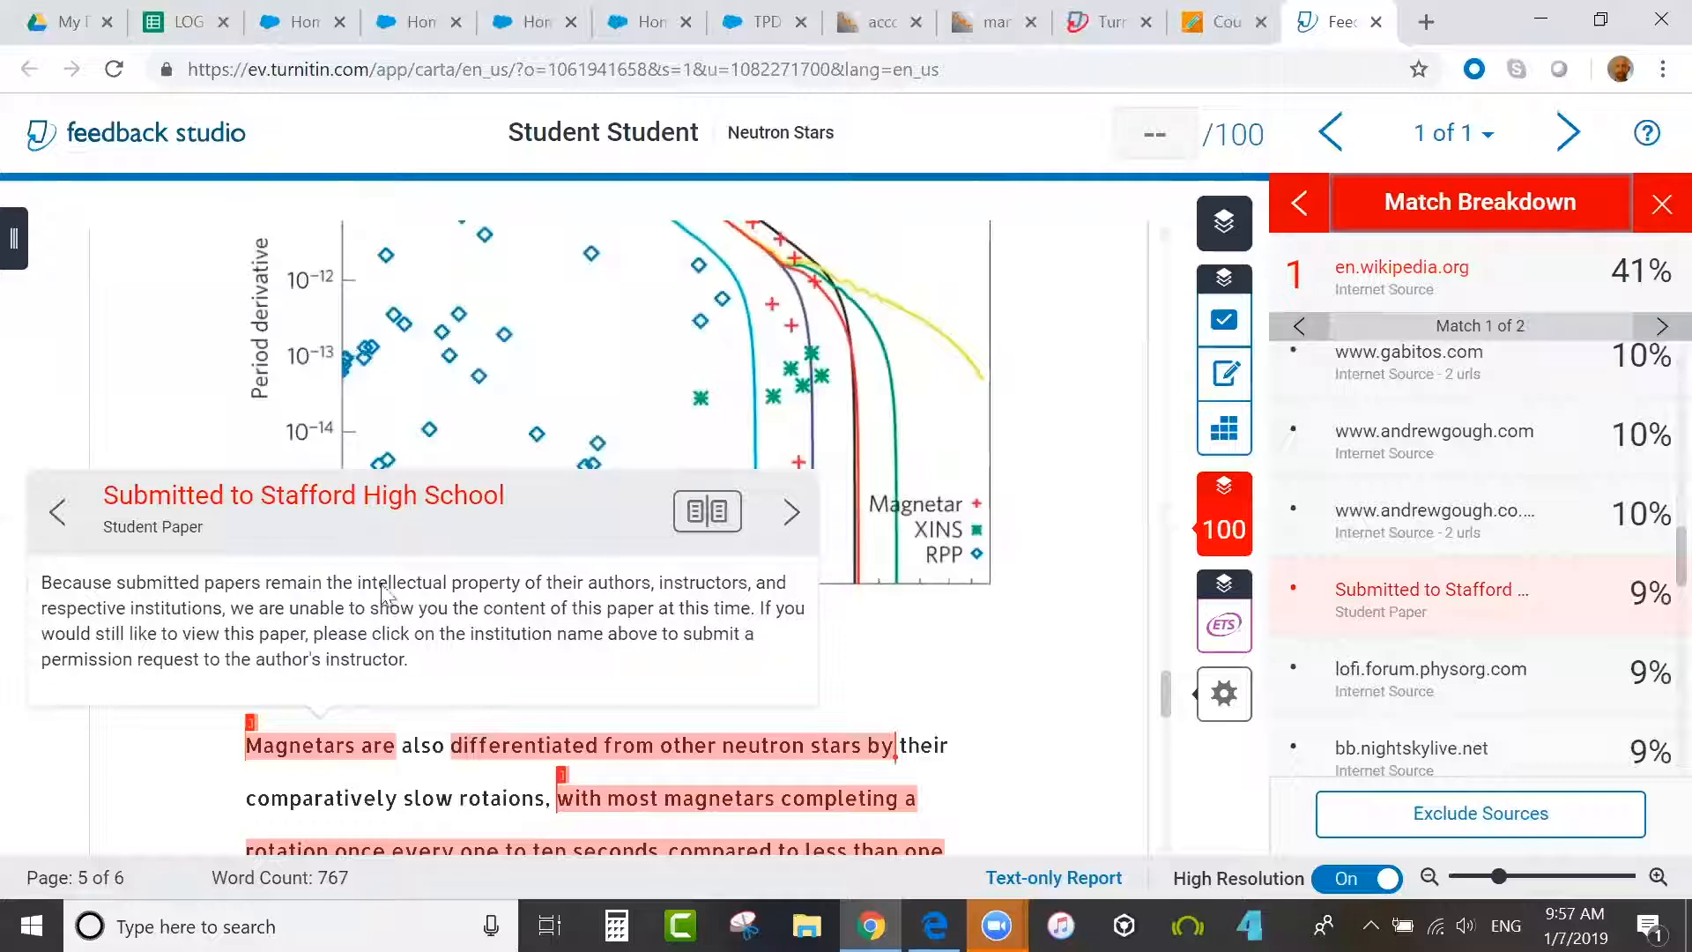
pyautogui.click(333, 499)
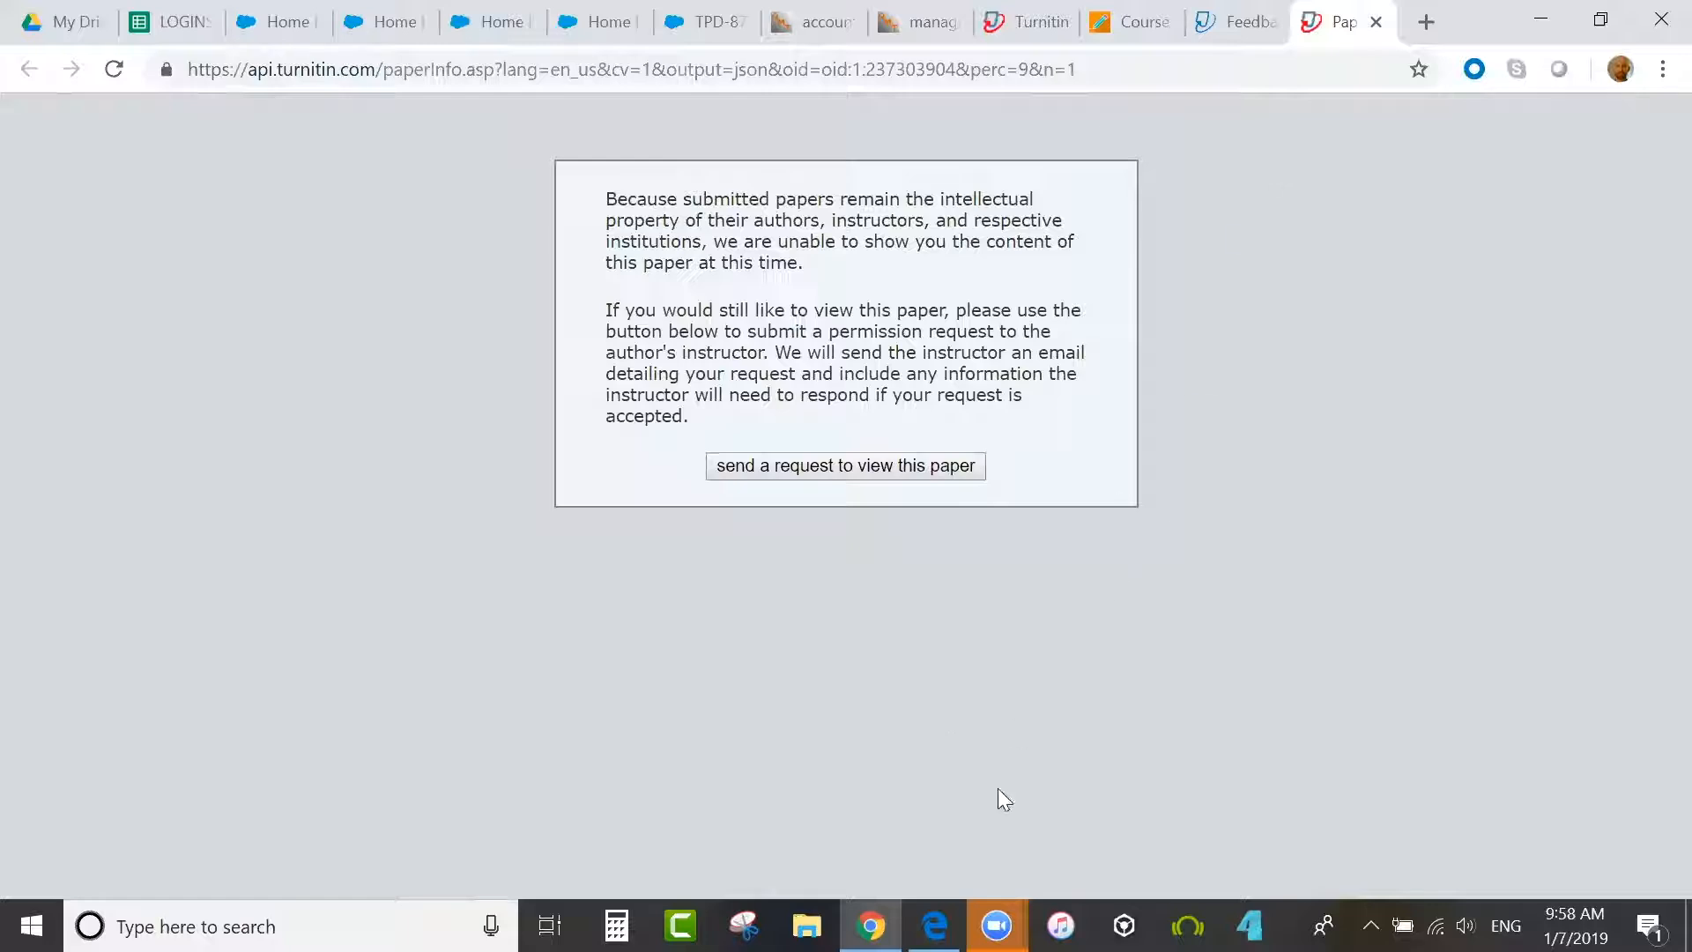
pyautogui.click(1235, 23)
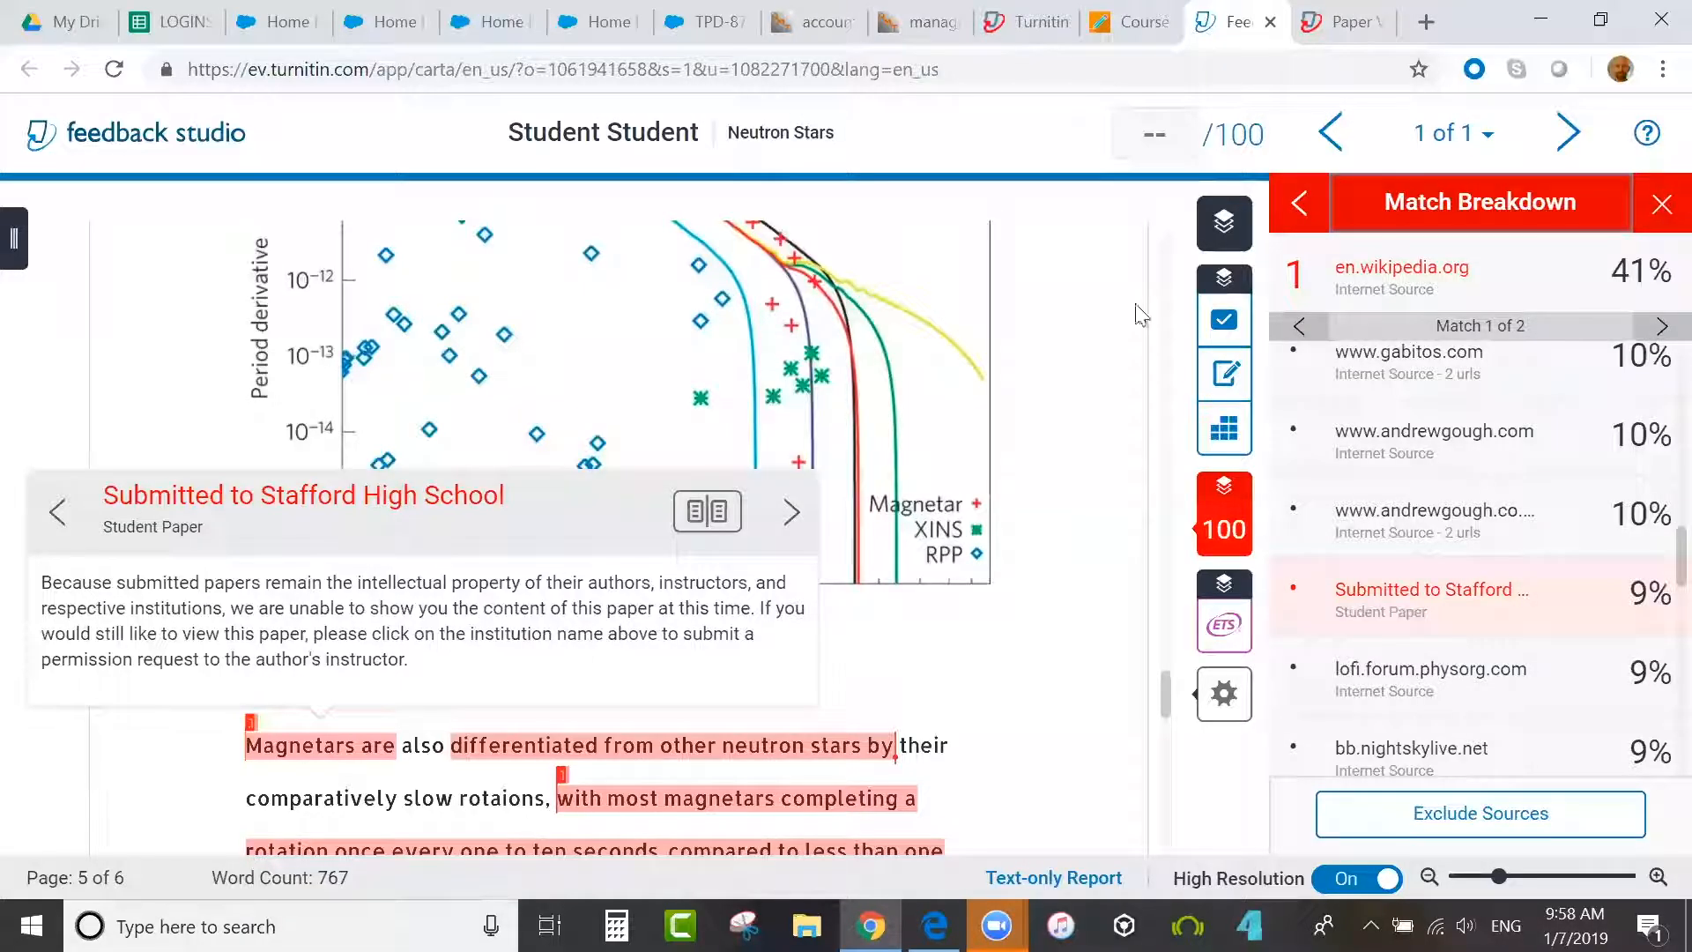
# - Look through the remaining sources in the breakdown, close it, and display the list of all matching sources
pyautogui.scroll(-5, 1649, 564)
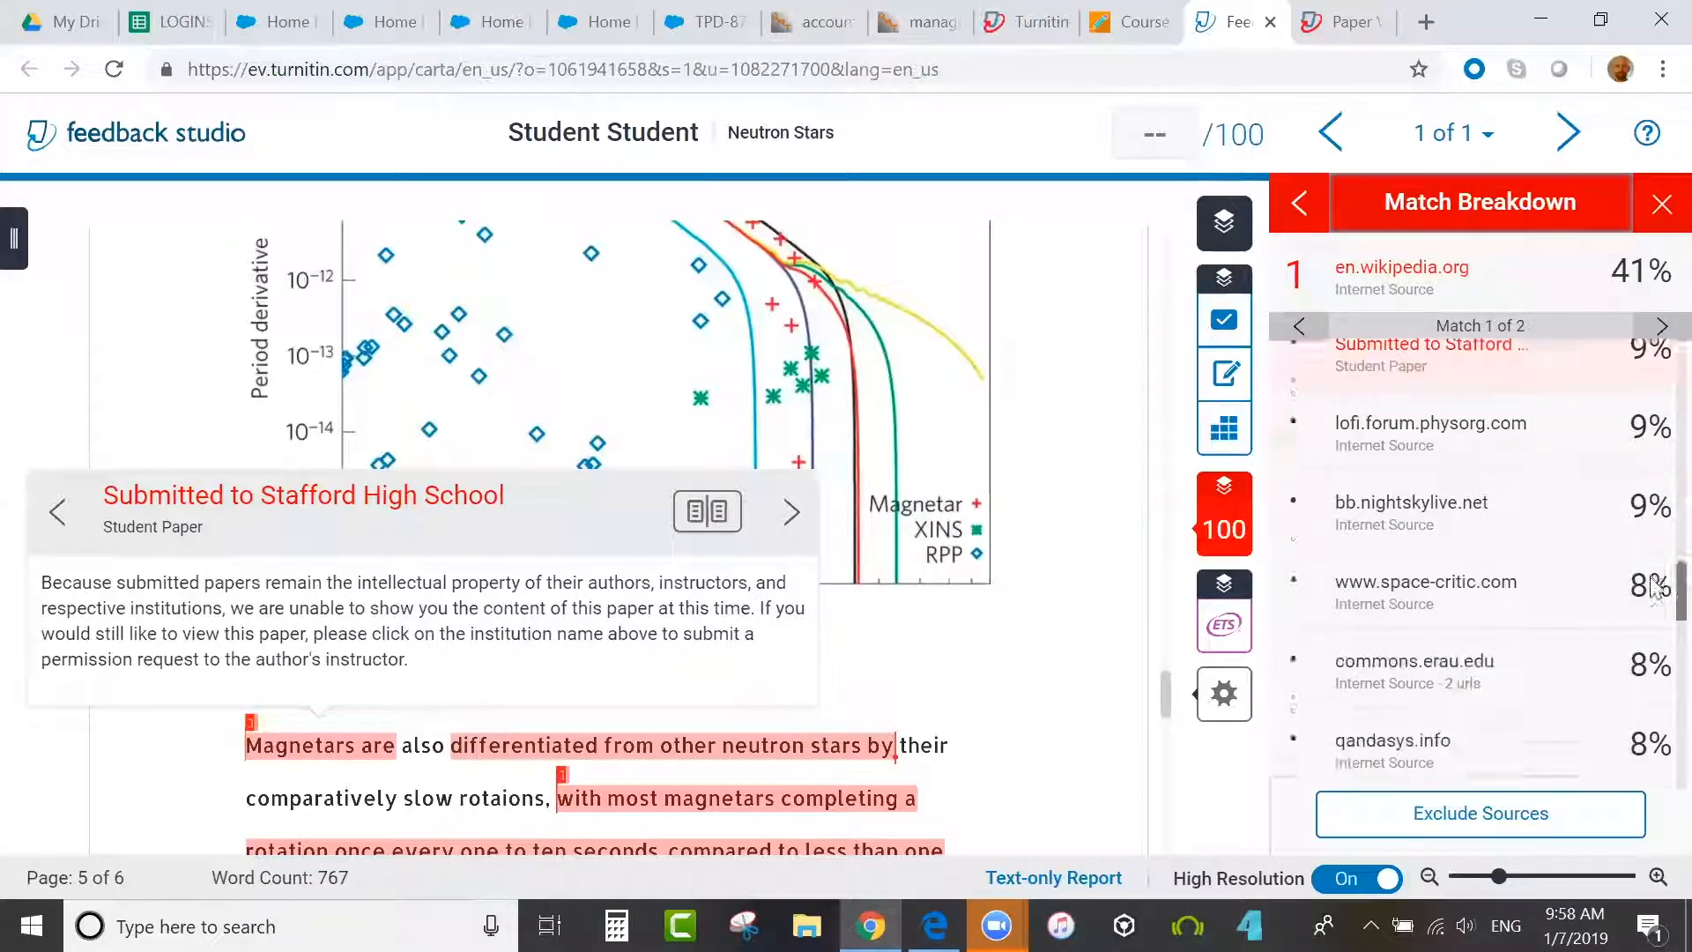
pyautogui.scroll(-1, 1657, 599)
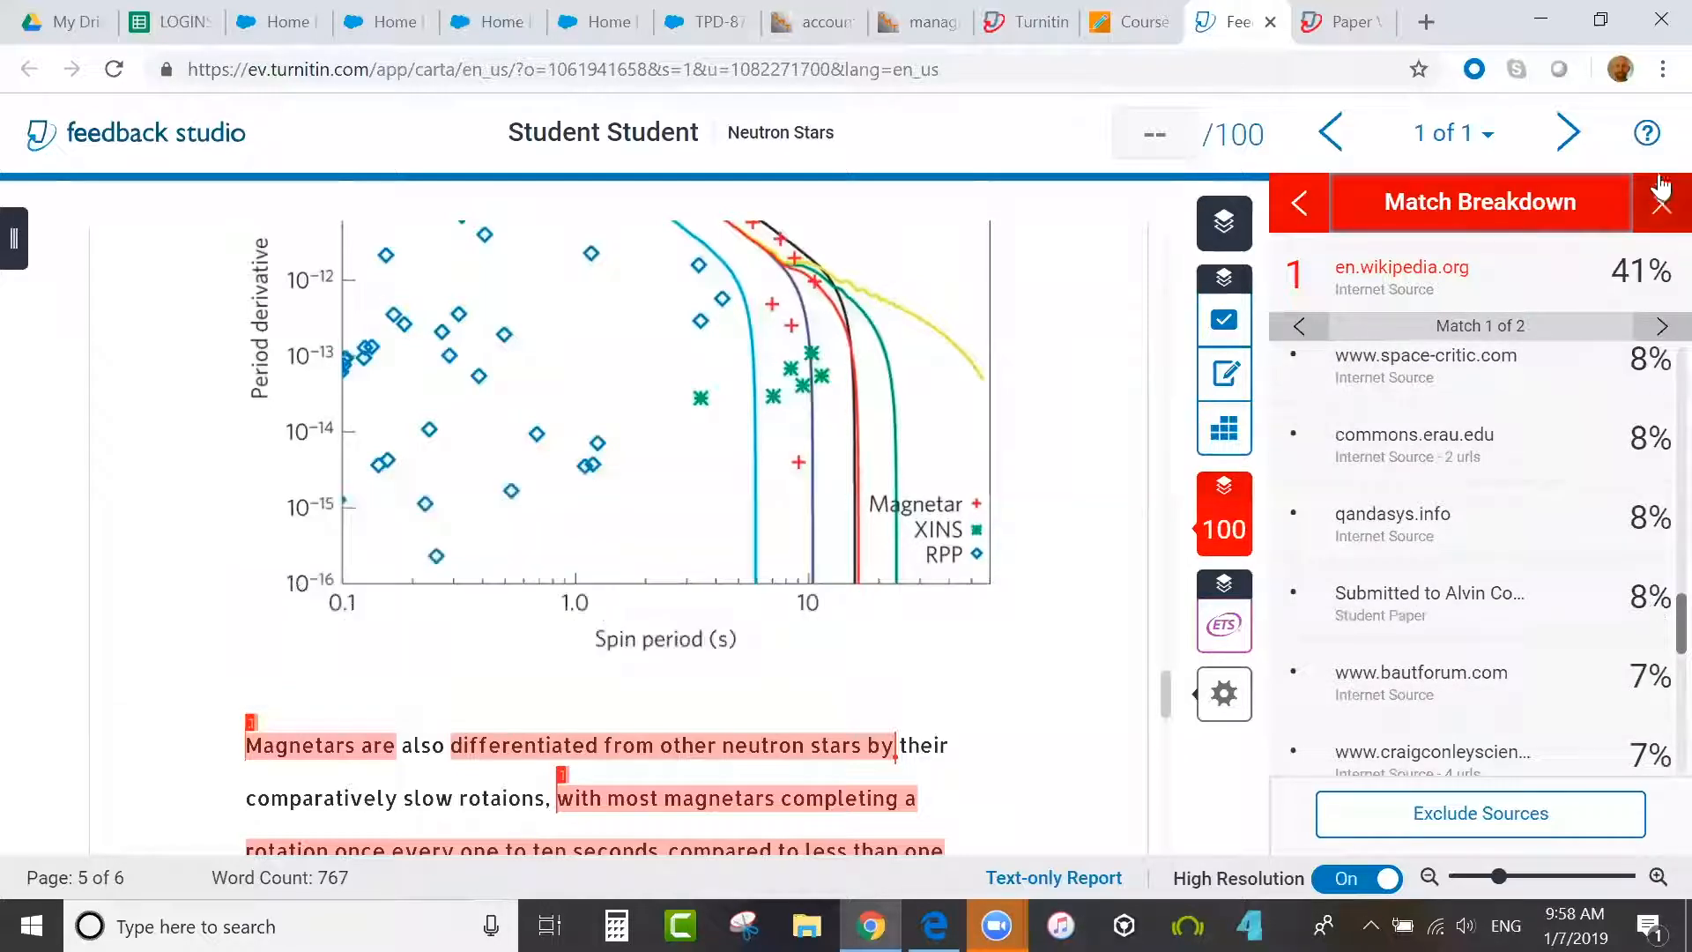
pyautogui.click(1661, 207)
pyautogui.moveTo(1647, 528)
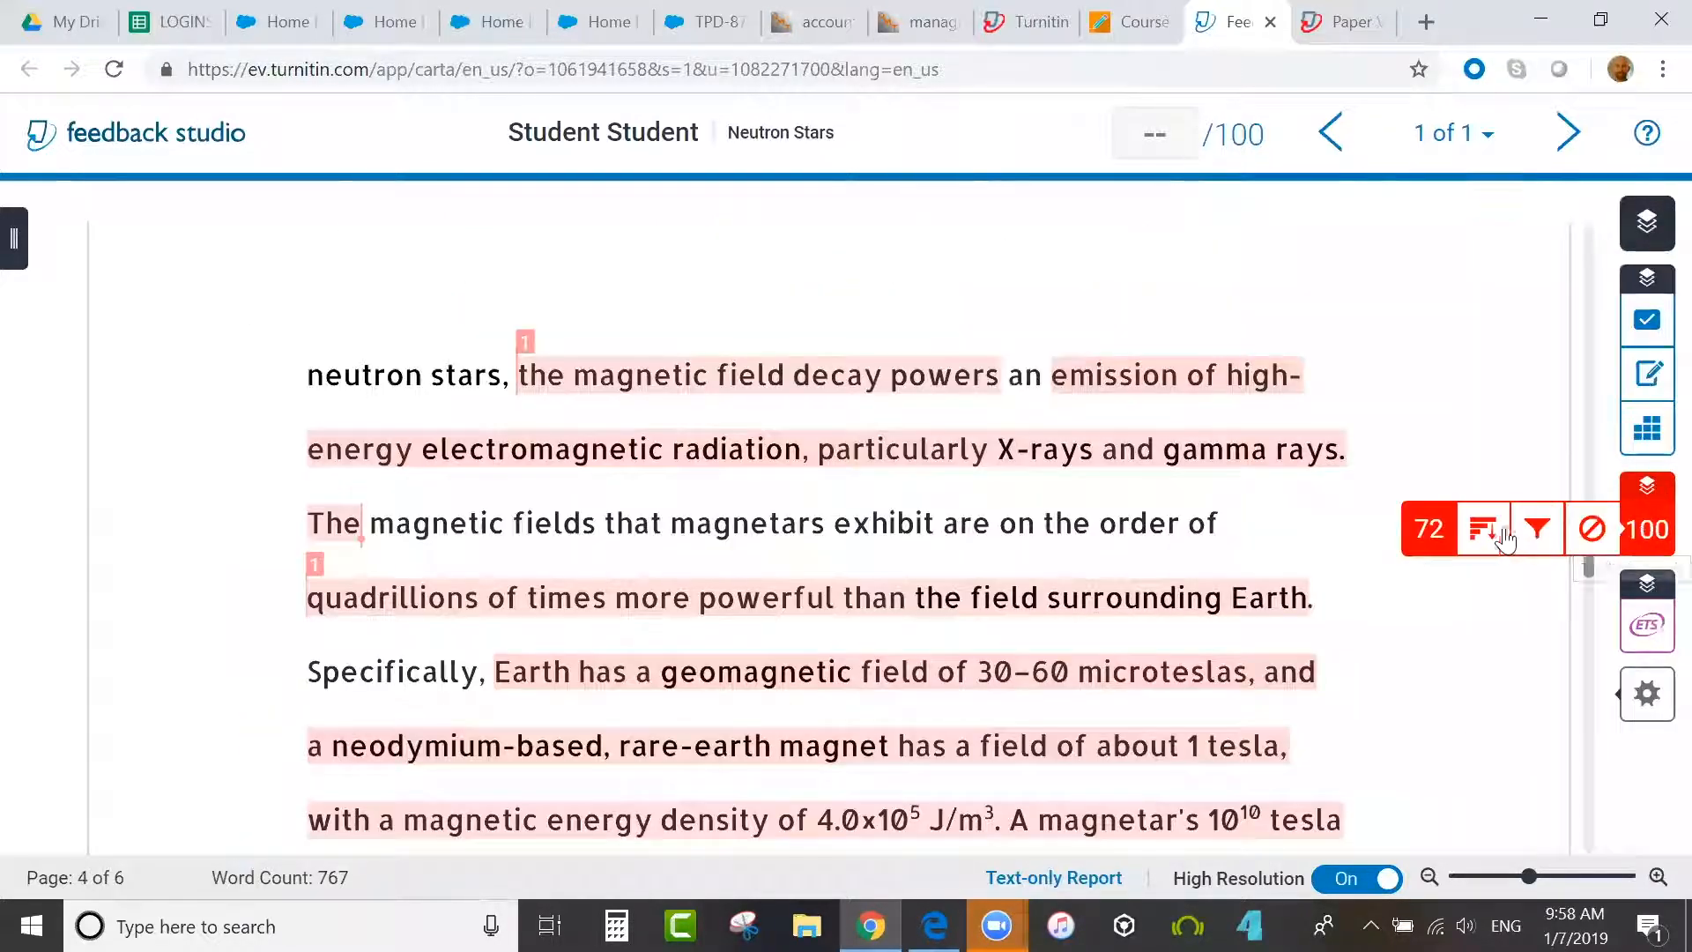
pyautogui.click(1484, 529)
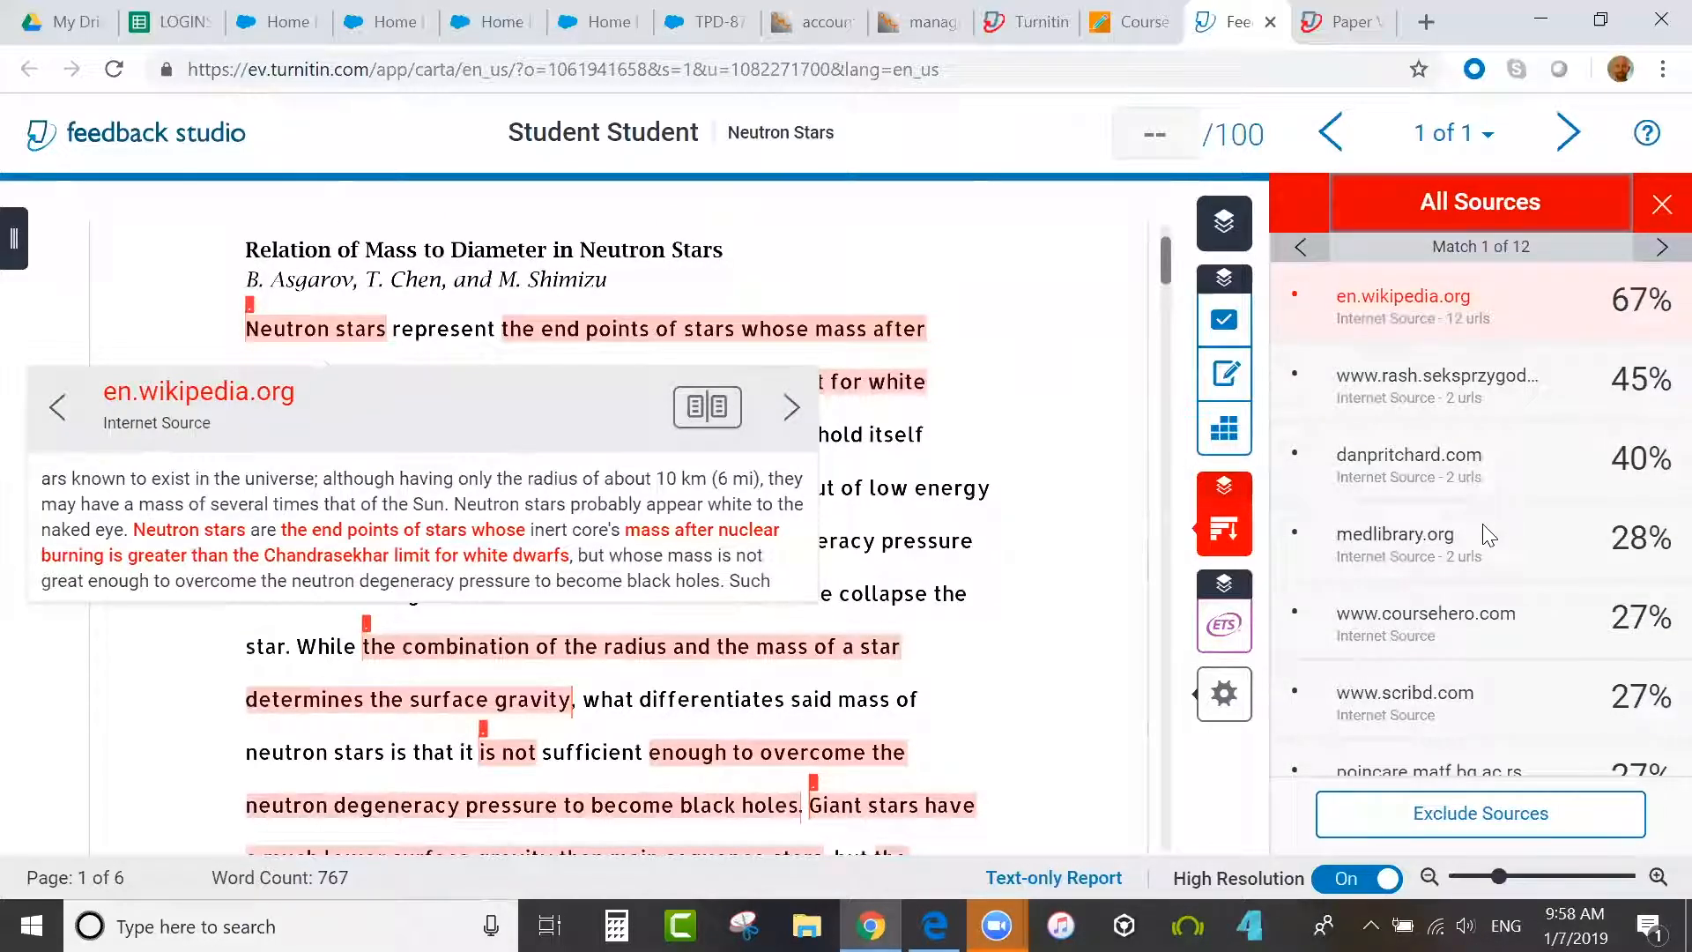
# - Open the similarity filters and settings and choose not to exclude sources by size
pyautogui.click(1233, 539)
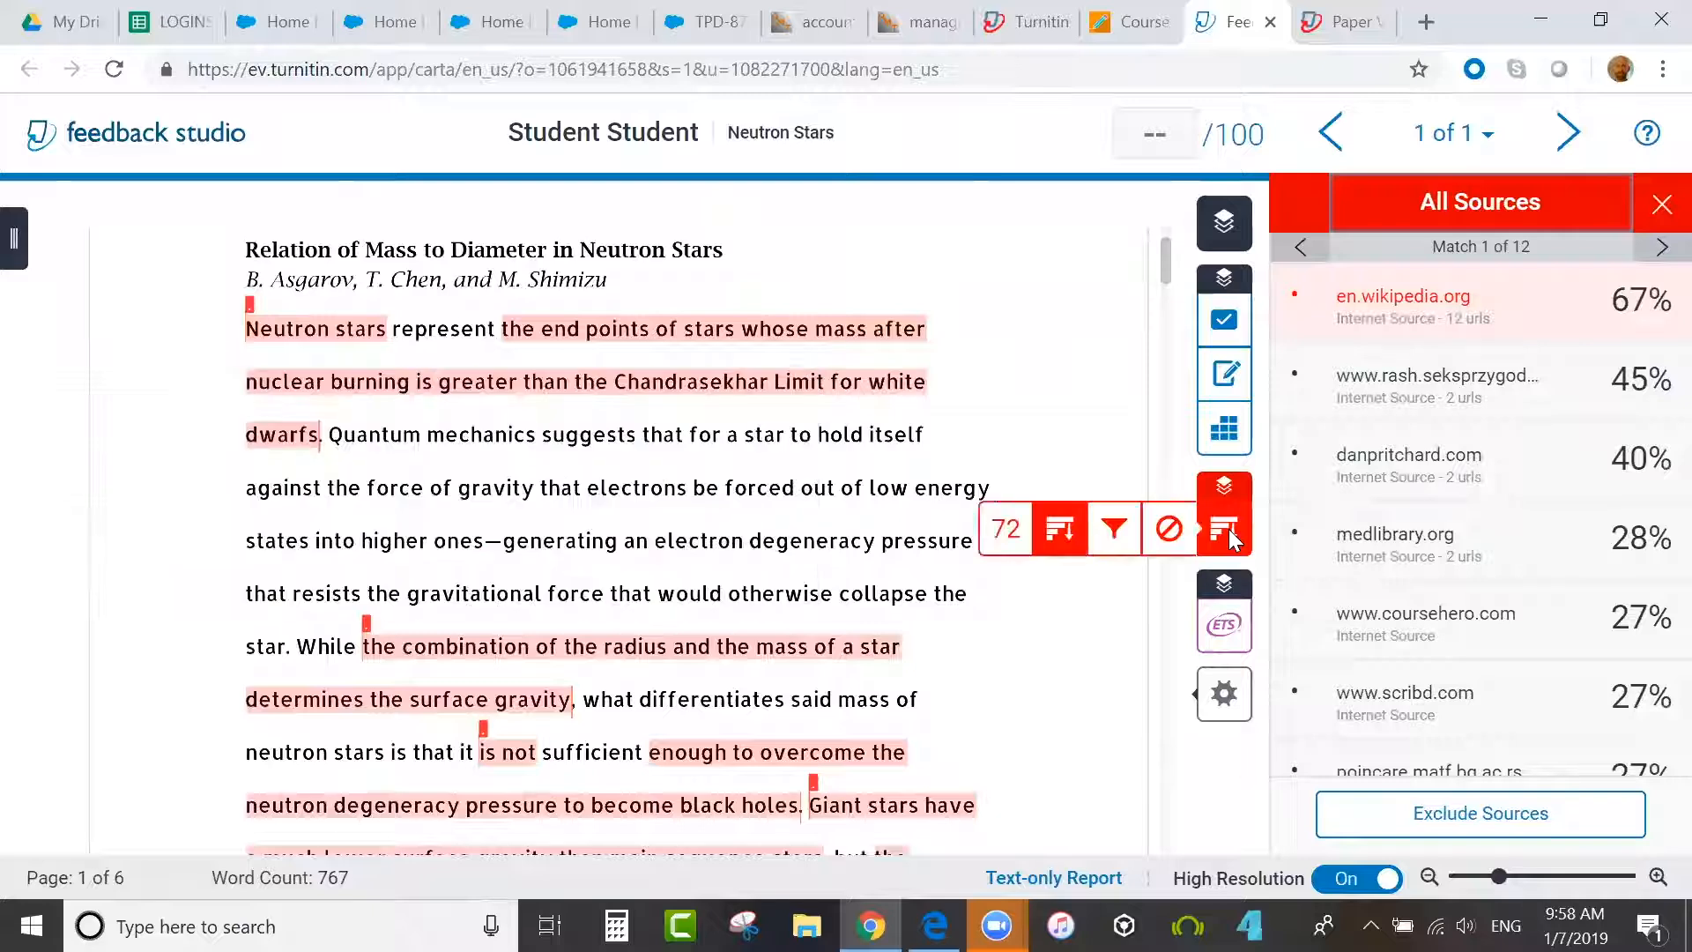
pyautogui.click(1115, 529)
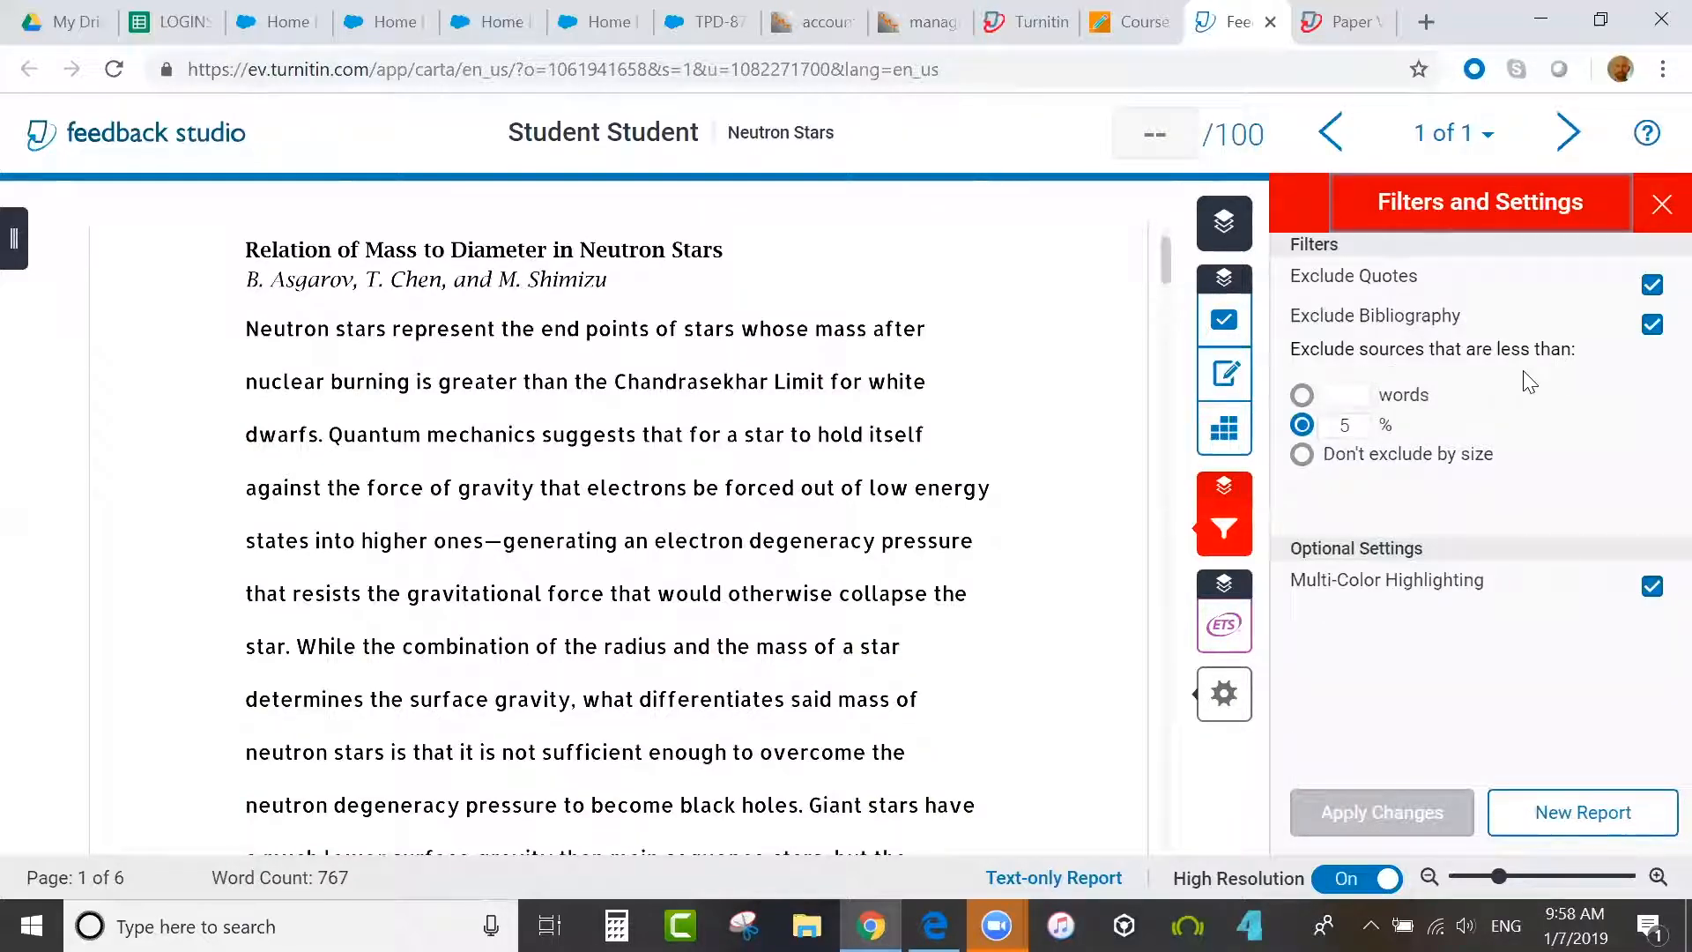
pyautogui.click(1304, 455)
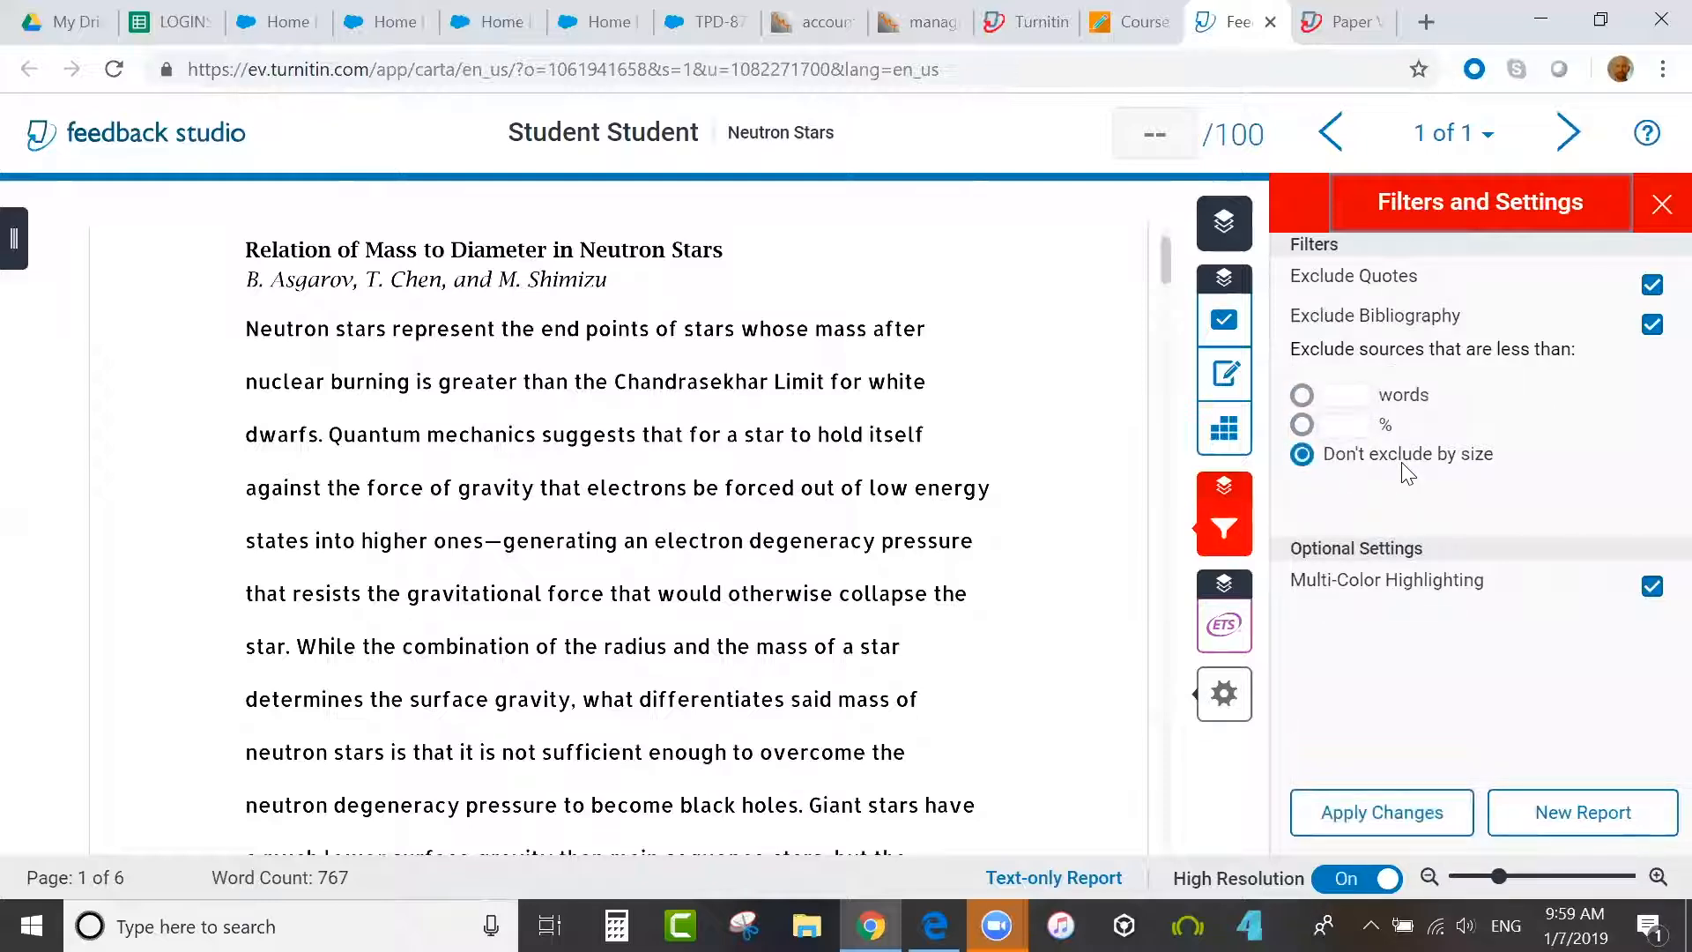
# - Select the Horizon Education and Conestoga College papers among the excluded sources and close the list without restoring them
pyautogui.moveTo(1167, 539)
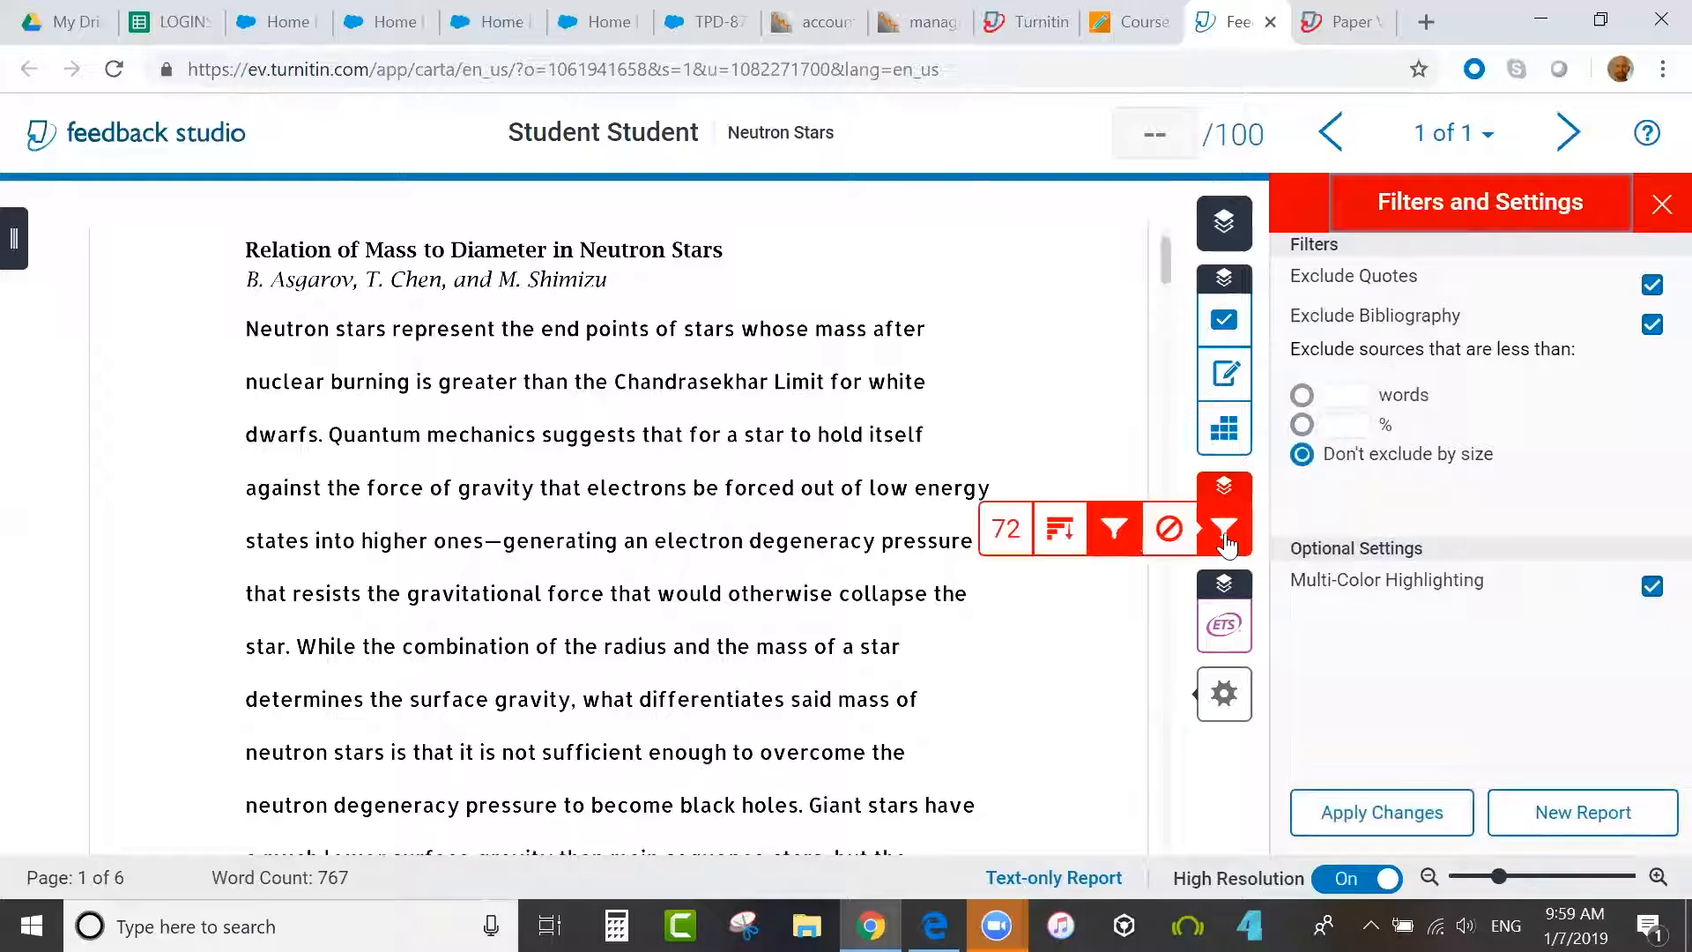
pyautogui.click(1167, 534)
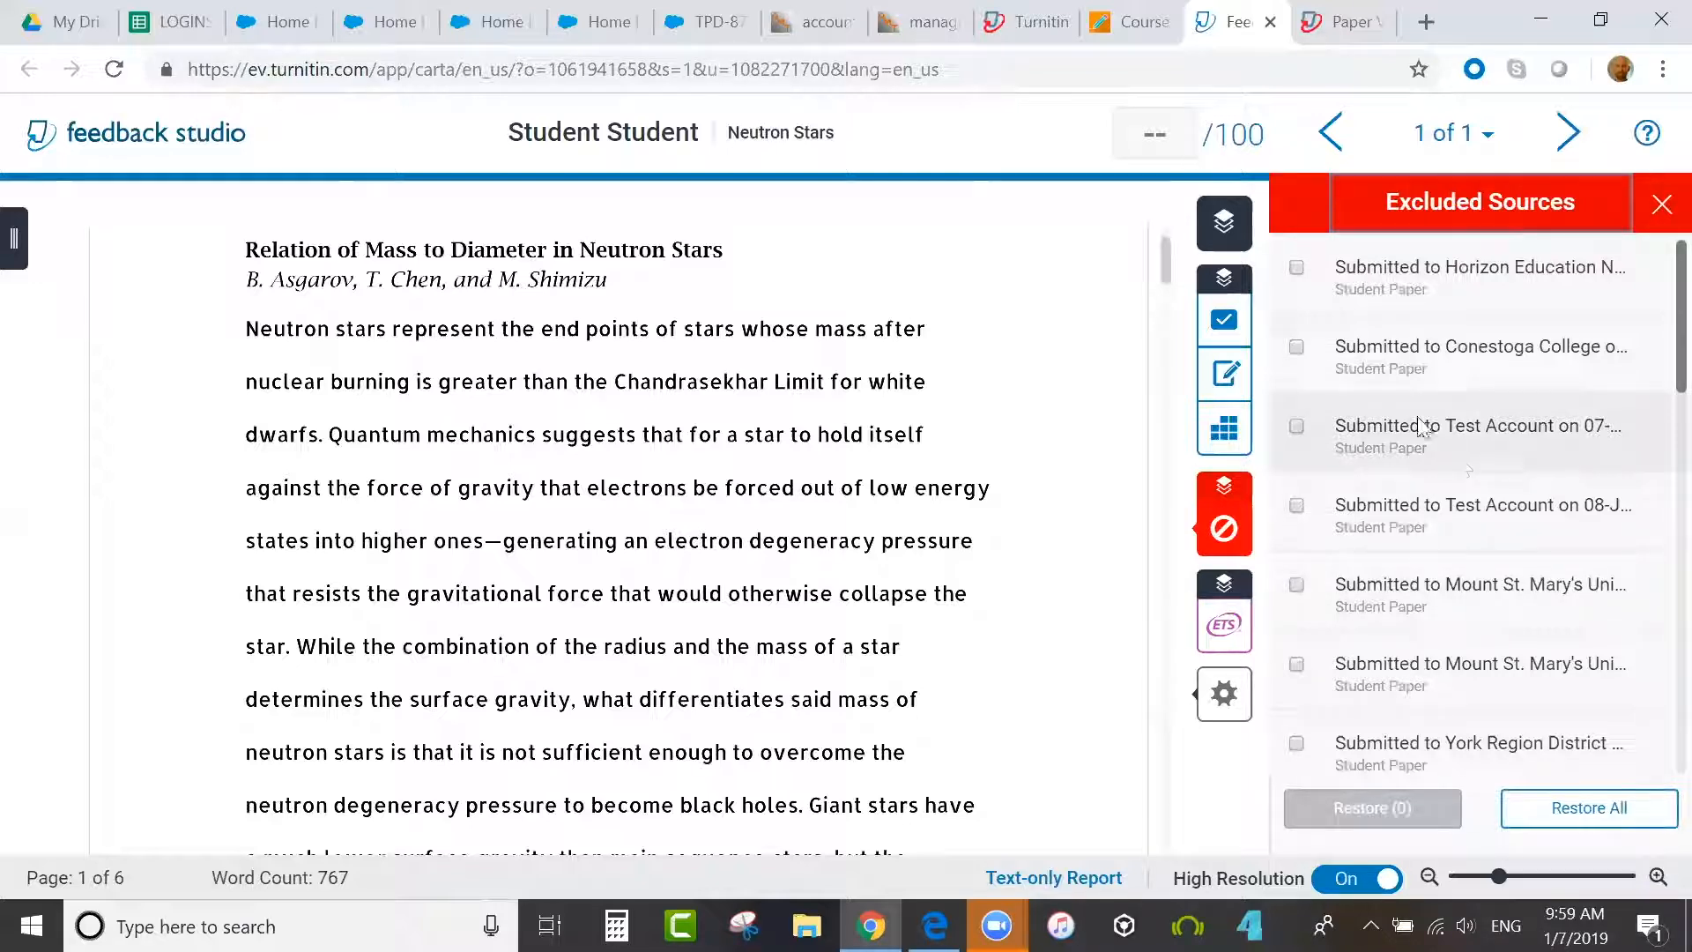
pyautogui.click(1297, 267)
pyautogui.click(1296, 347)
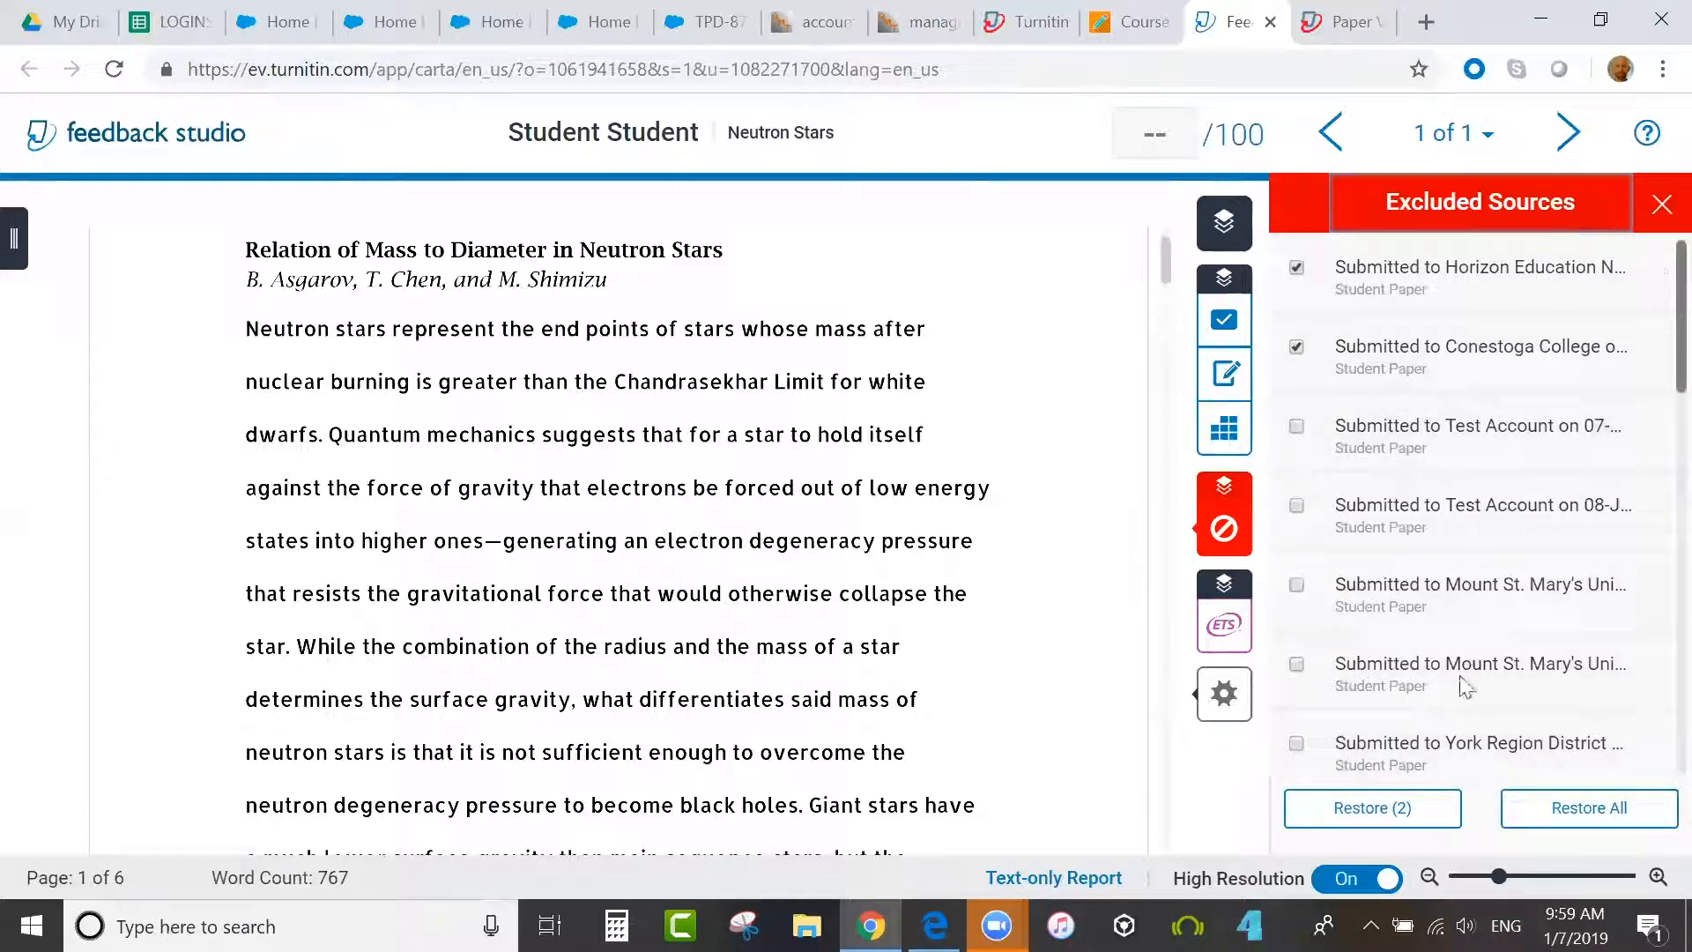
pyautogui.click(1661, 210)
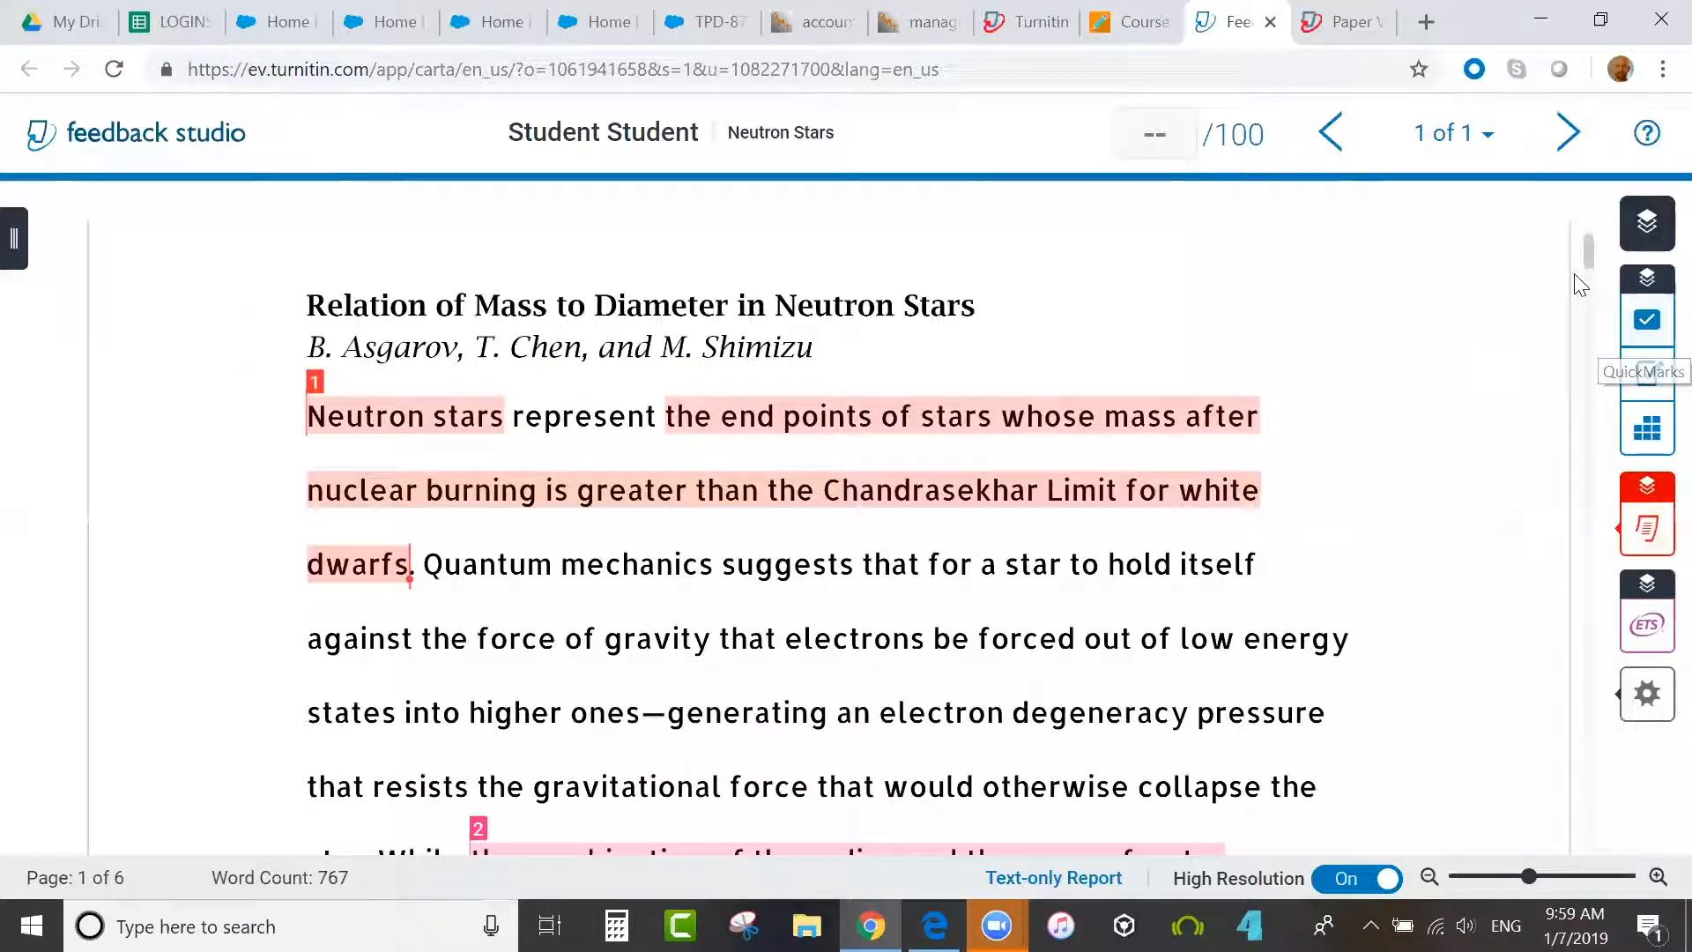
# - Toggle the similarity layer on the paper, leaving its match highlights hidden
pyautogui.moveTo(1585, 257)
pyautogui.mouseDown()
pyautogui.moveTo(1590, 299)
pyautogui.moveTo(1599, 268)
pyautogui.mouseUp()
pyautogui.scroll(5, 1600, 269)
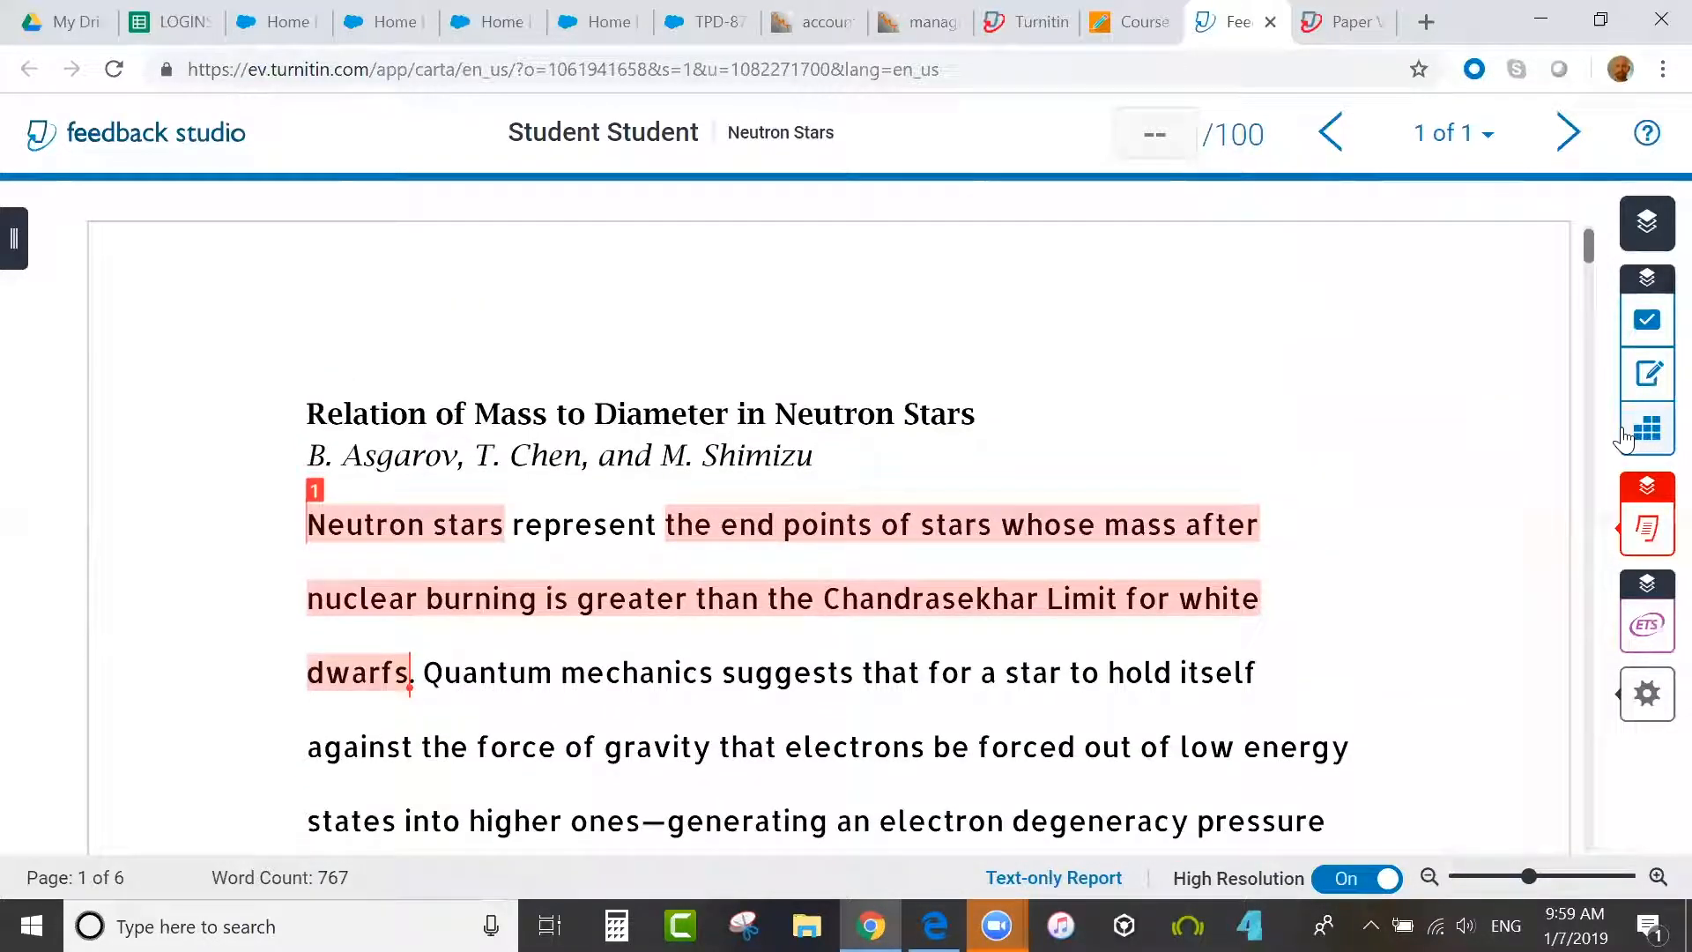
pyautogui.click(1652, 495)
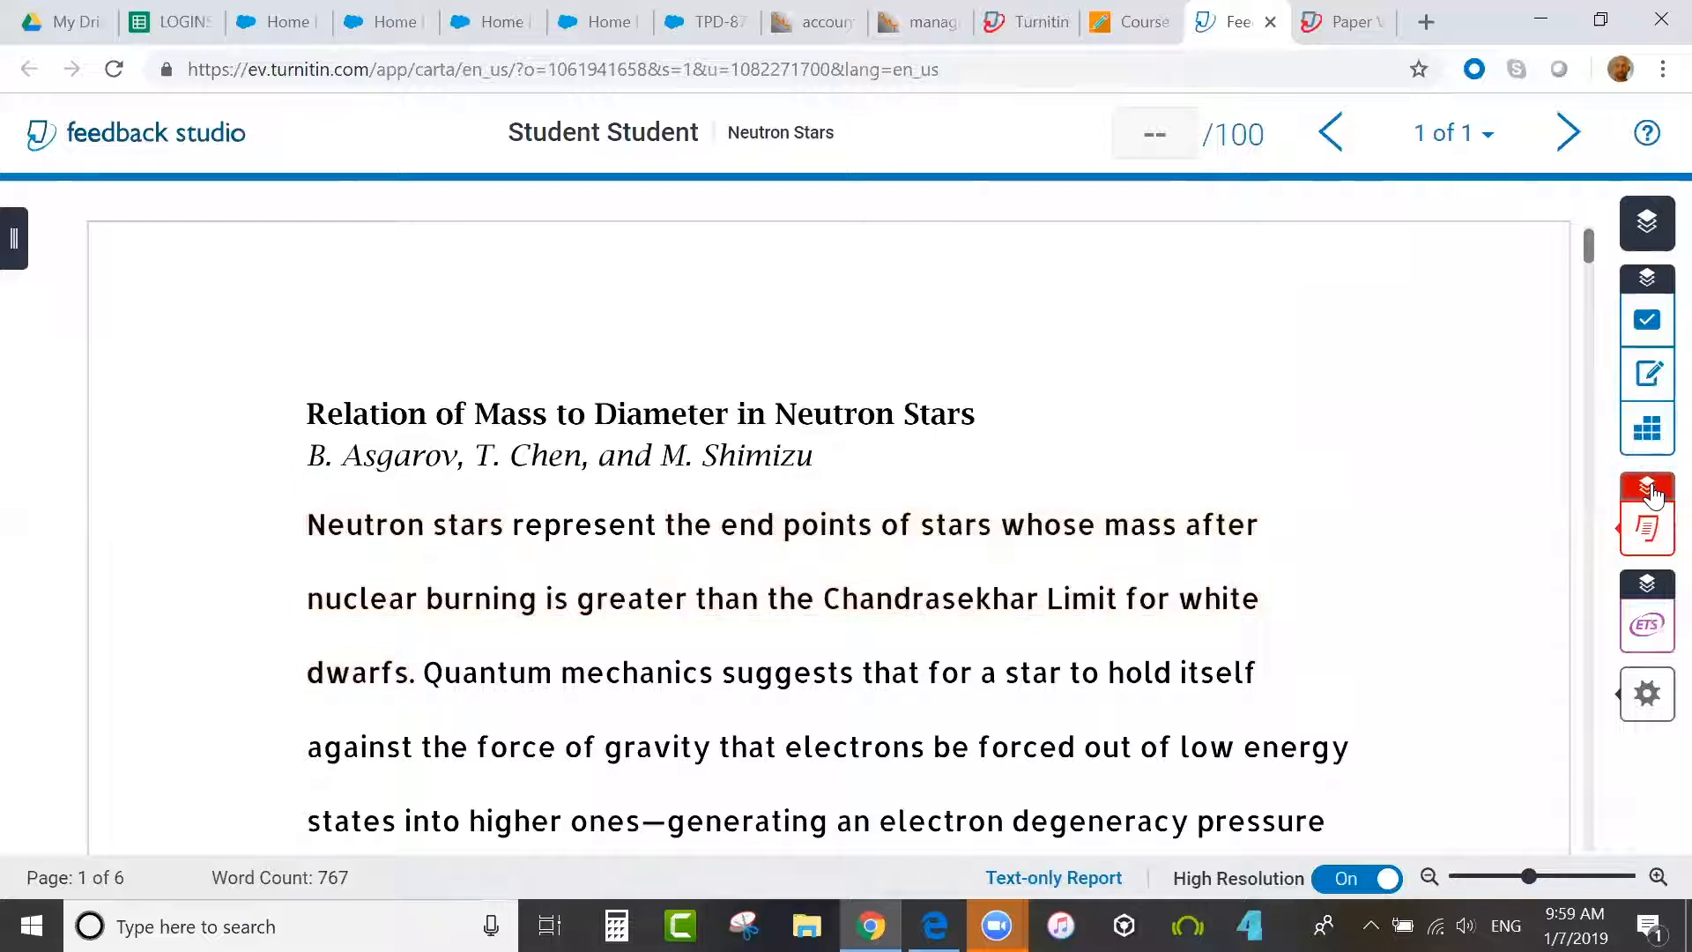
pyautogui.click(1652, 495)
pyautogui.click(1652, 495)
pyautogui.click(1653, 495)
pyautogui.click(1652, 495)
pyautogui.click(1652, 495)
pyautogui.click(1652, 495)
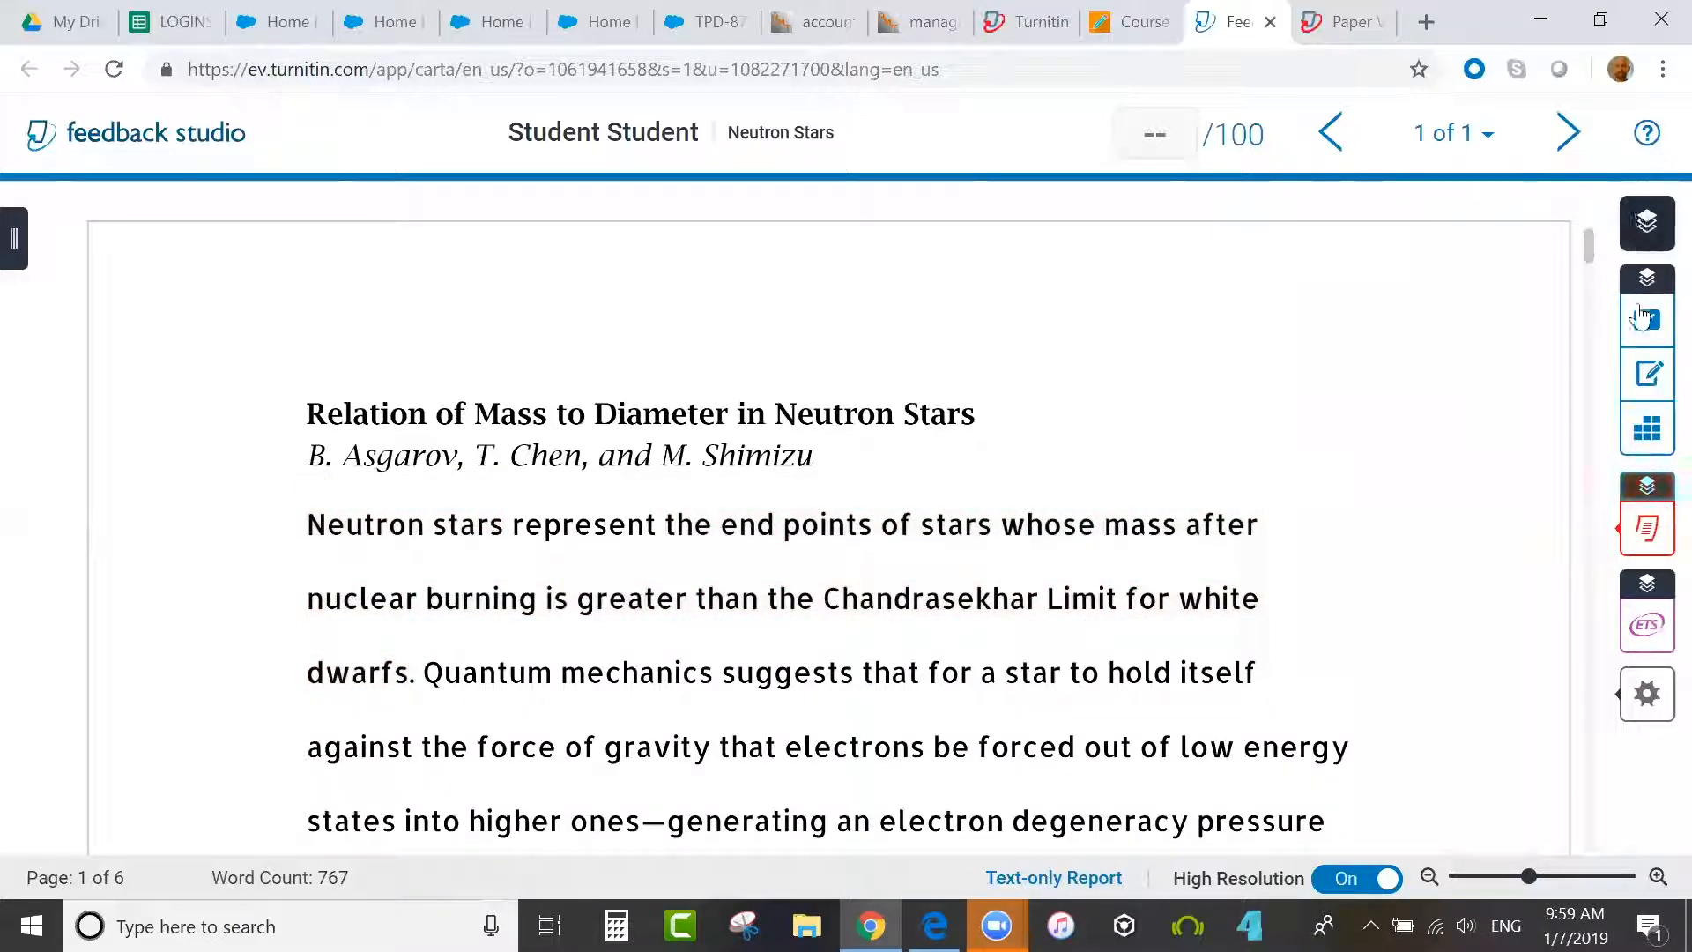
# - Place the QuickMarks Citation Needed beside the title, and Insert and Missing comma beside the first paragraph
pyautogui.click(1646, 321)
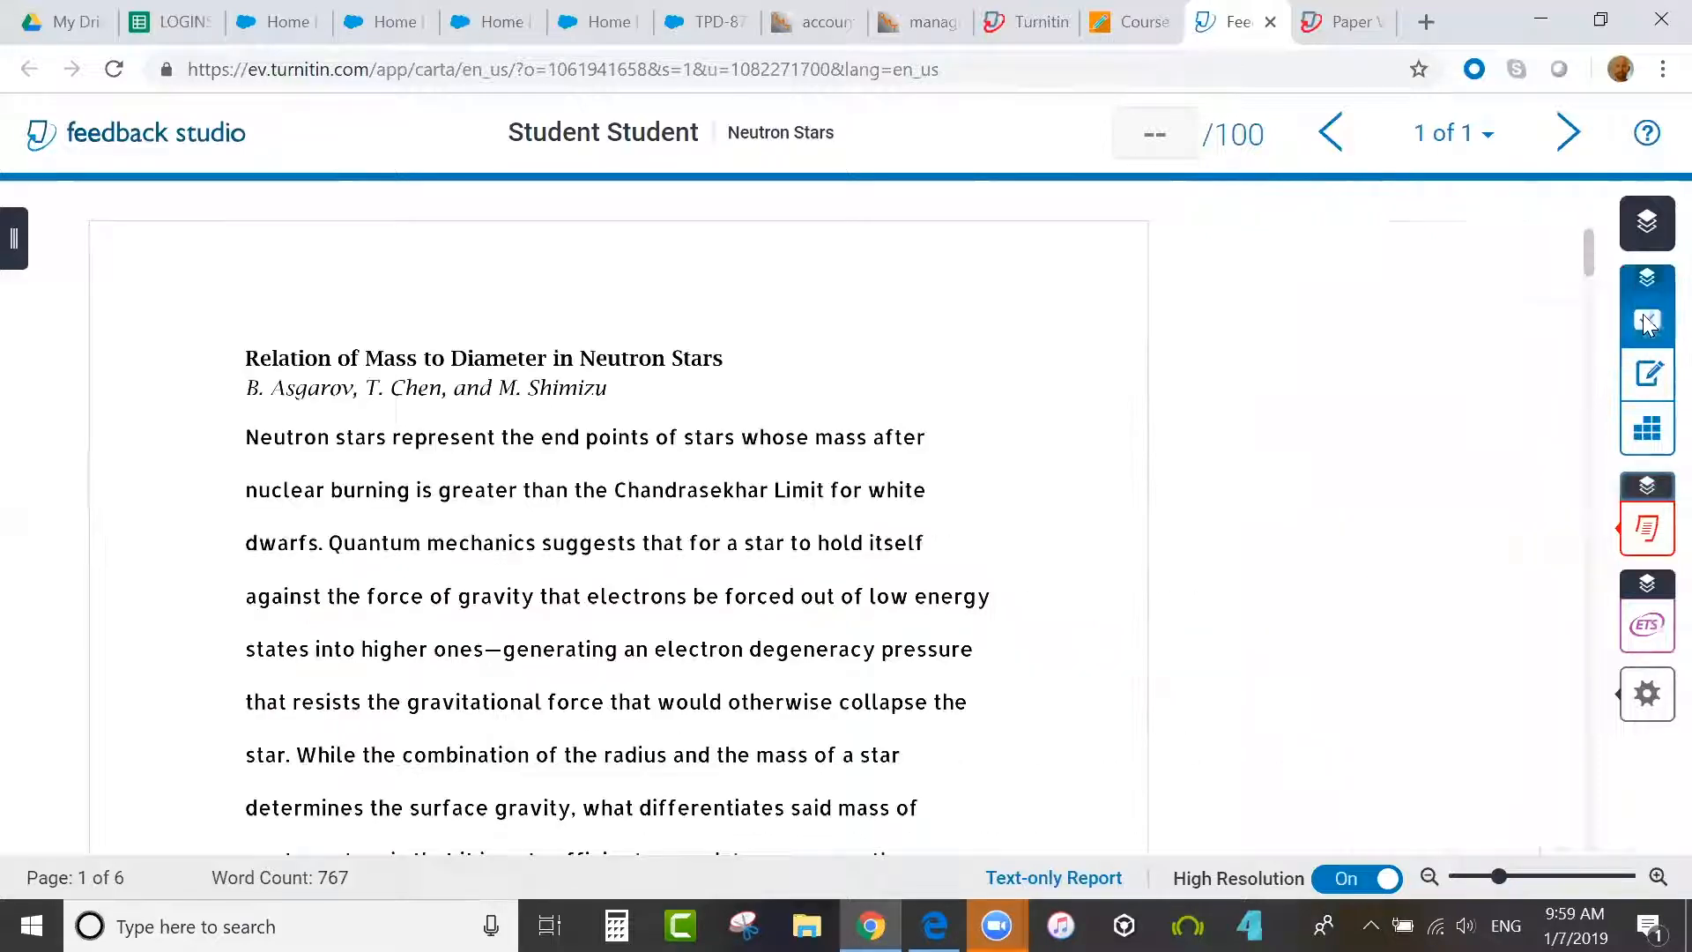
pyautogui.moveTo(1518, 388); pyautogui.dragTo(899, 371)
pyautogui.moveTo(1526, 503); pyautogui.dragTo(1036, 545)
pyautogui.moveTo(1379, 577); pyautogui.dragTo(1000, 734)
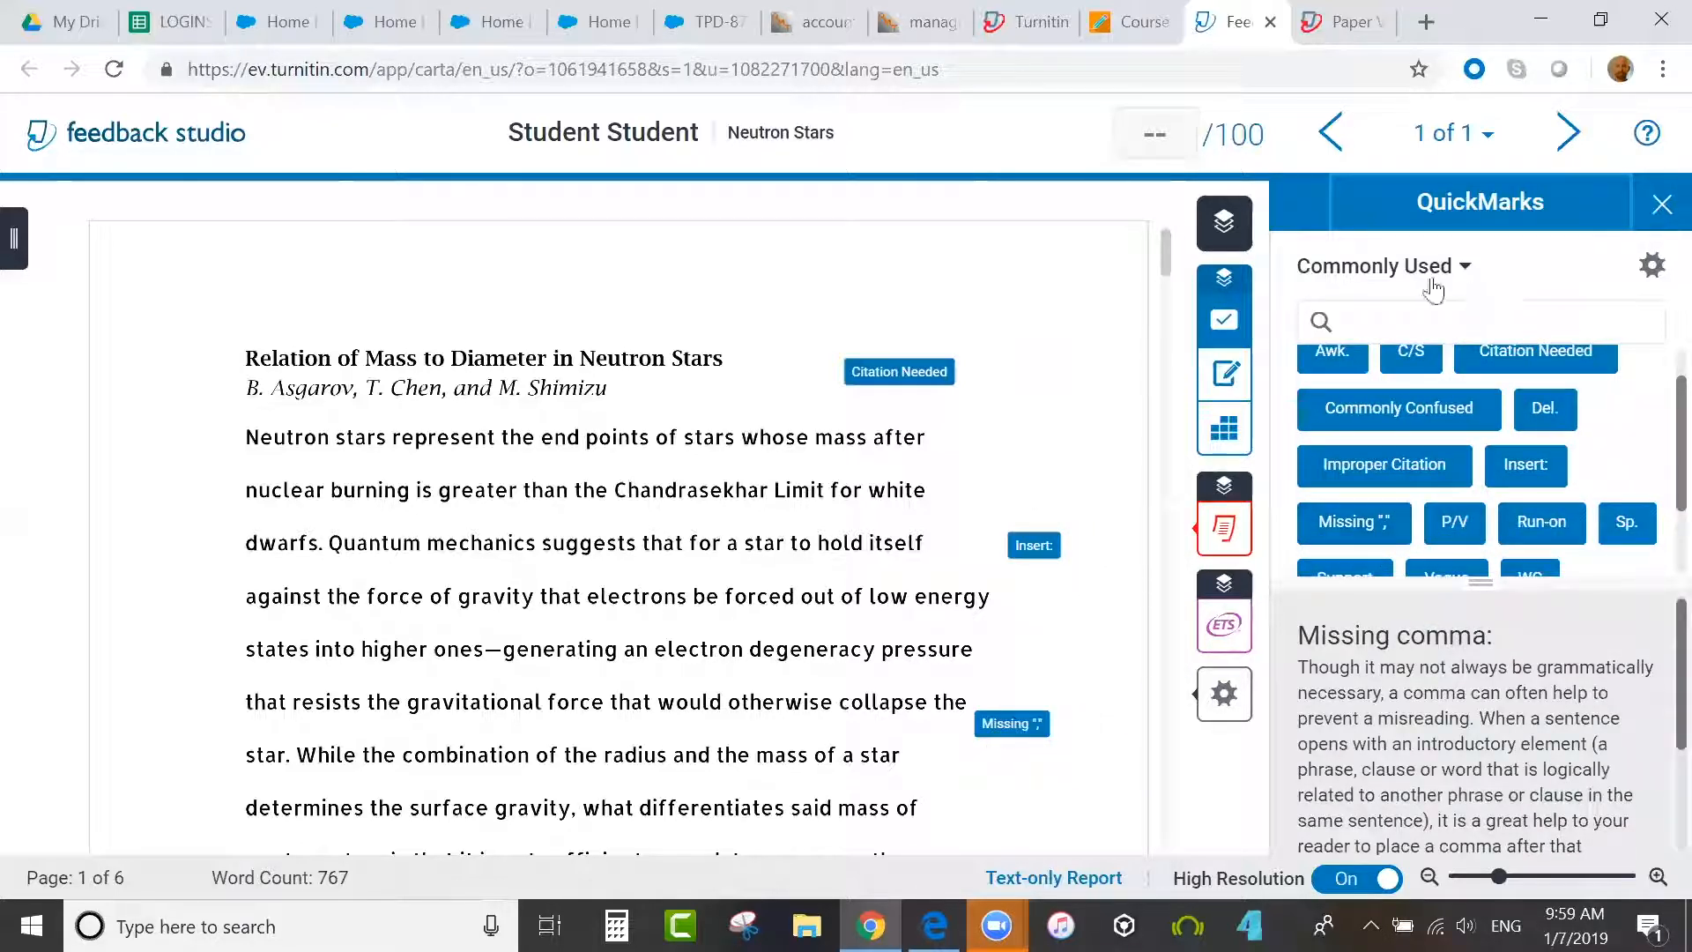
# - Browse the QuickMark sets, selecting Composition first and Academic Integrity as the final set
pyautogui.click(1456, 269)
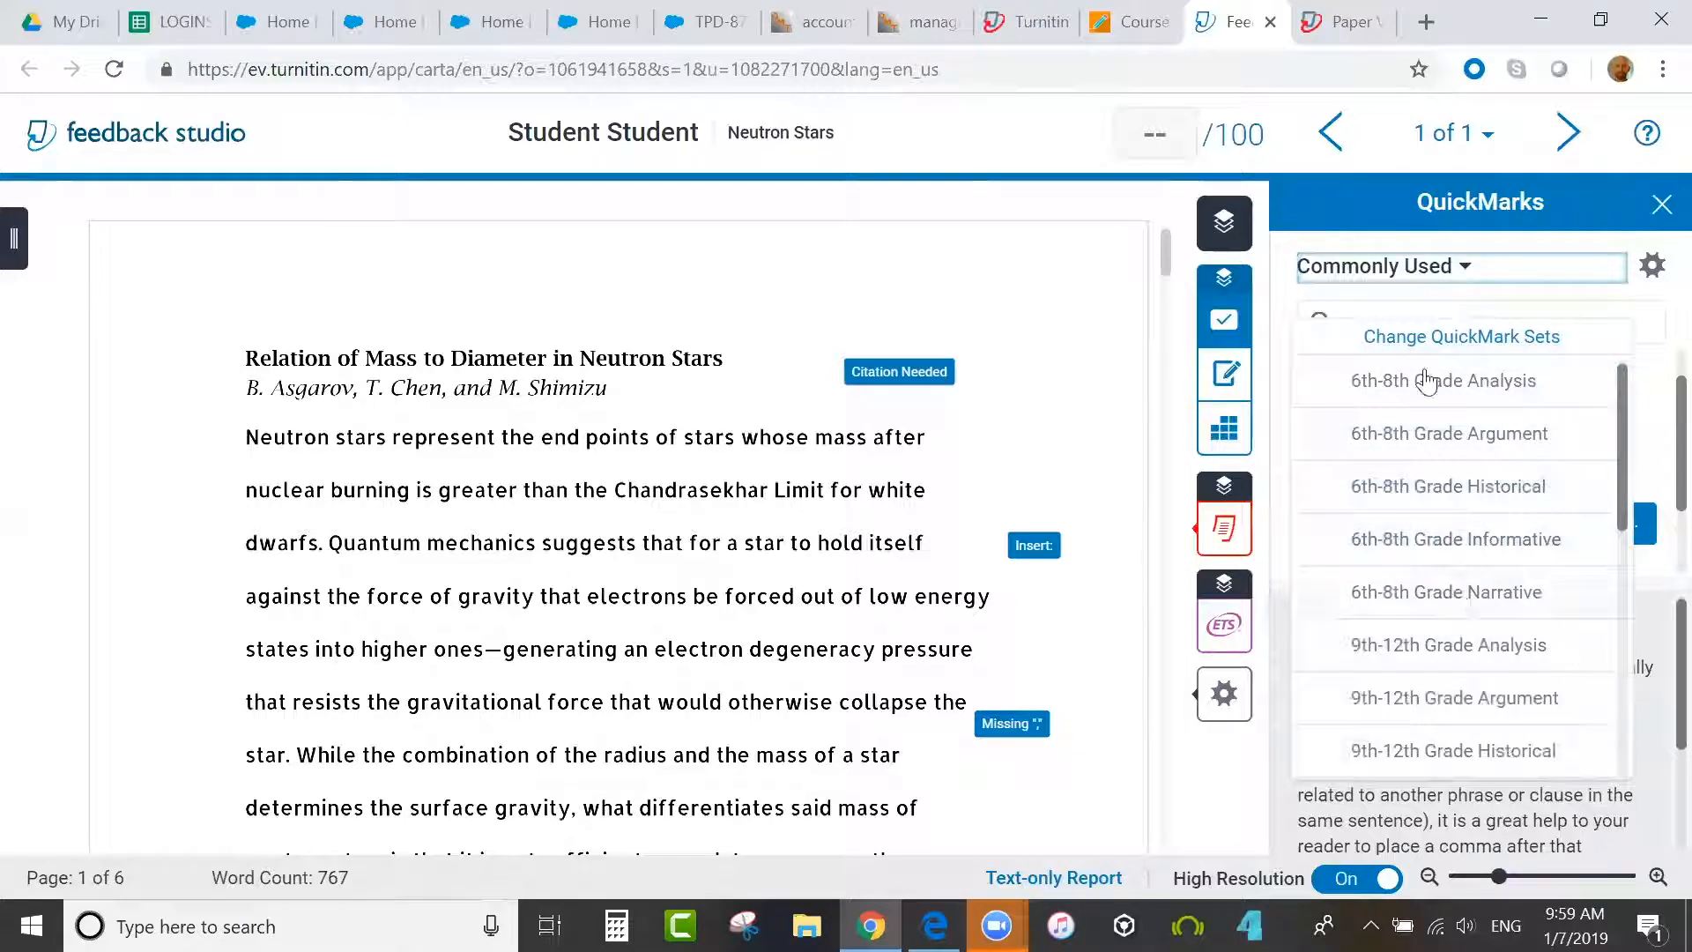
pyautogui.moveTo(1619, 377); pyautogui.dragTo(1615, 531)
pyautogui.click(1407, 642)
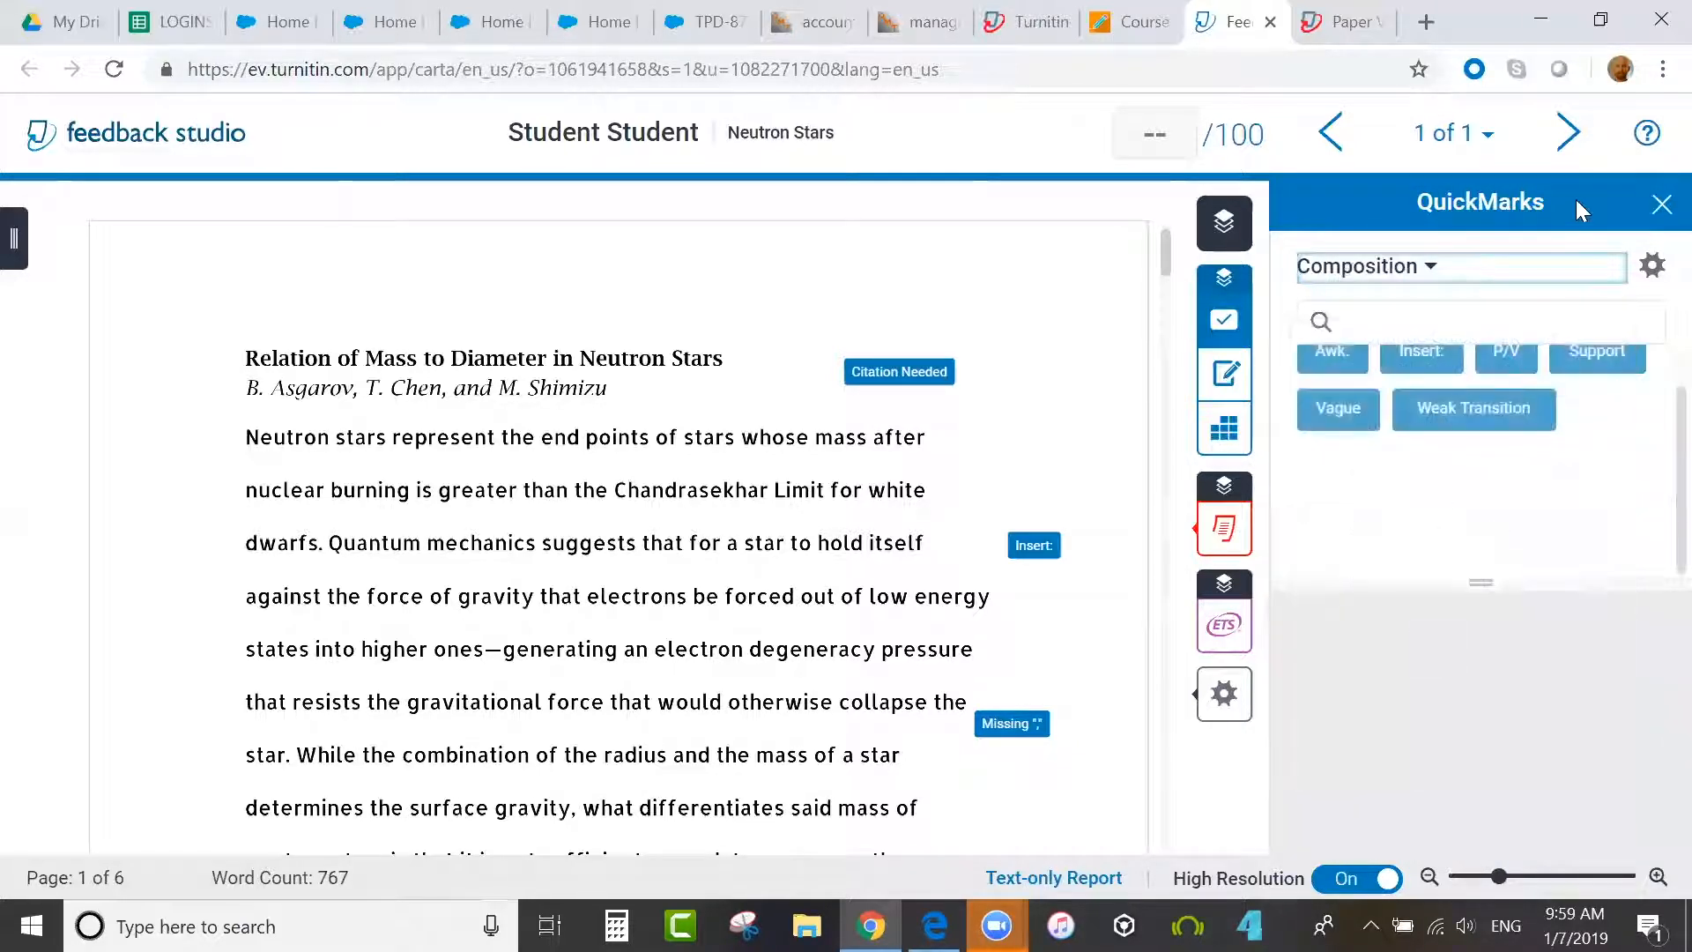
pyautogui.click(1436, 271)
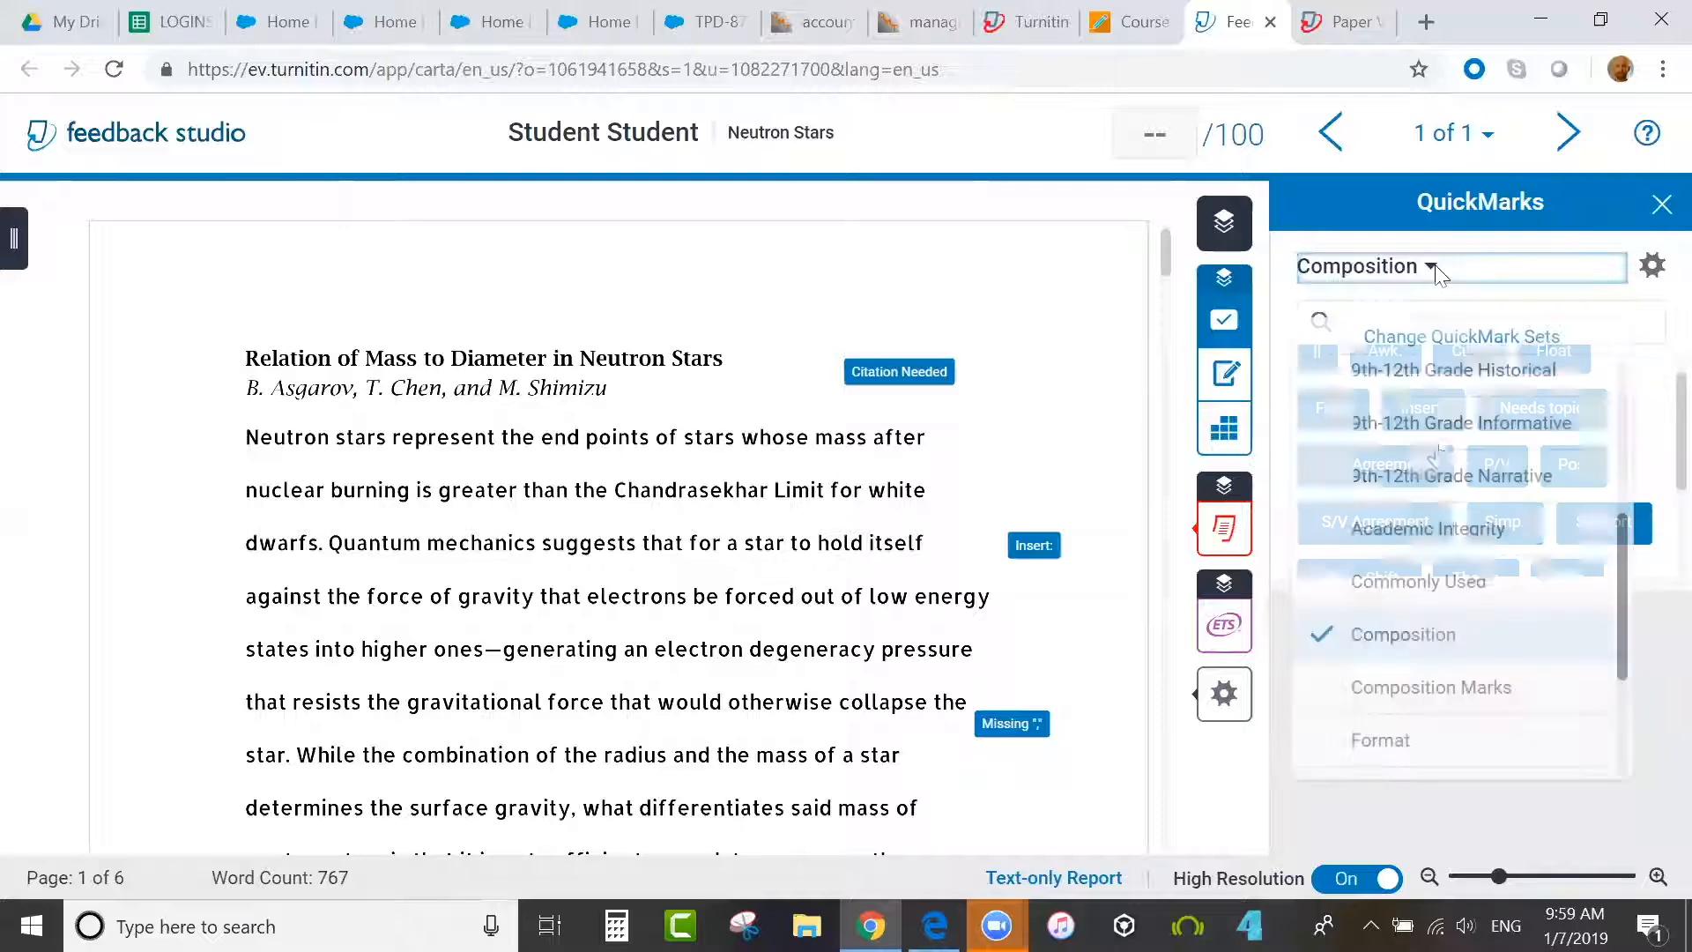
pyautogui.click(1429, 529)
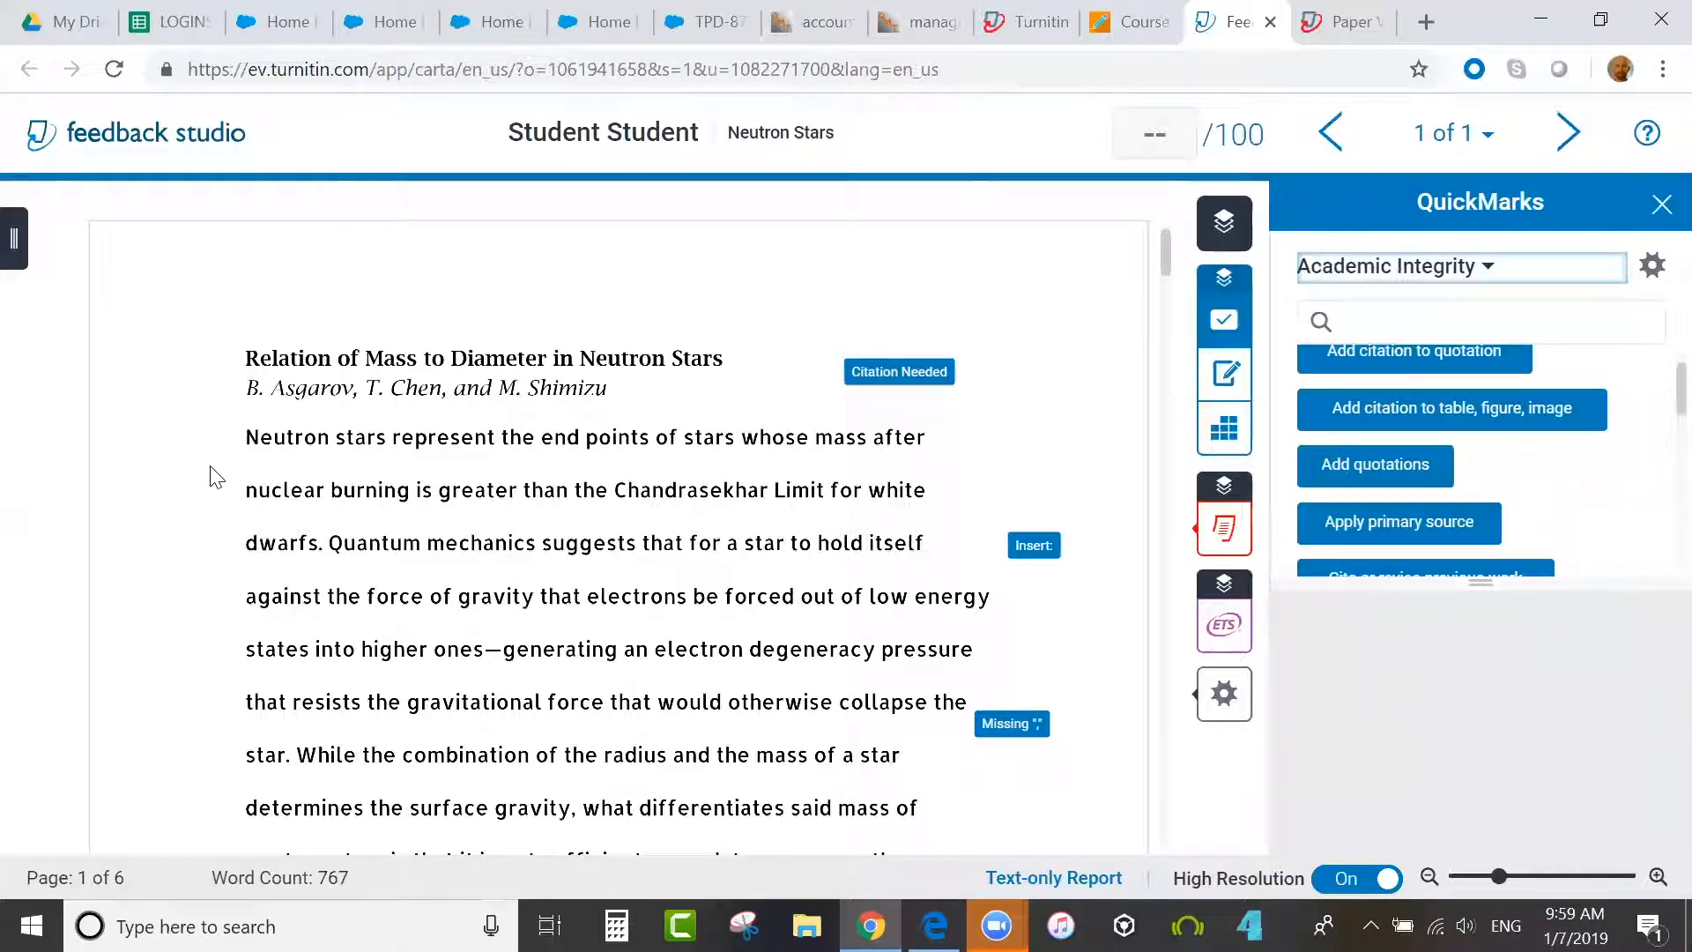
# - Place the Apply primary source QuickMark beside the first line and add the comment "instructor comment here" to it
pyautogui.click(176, 439)
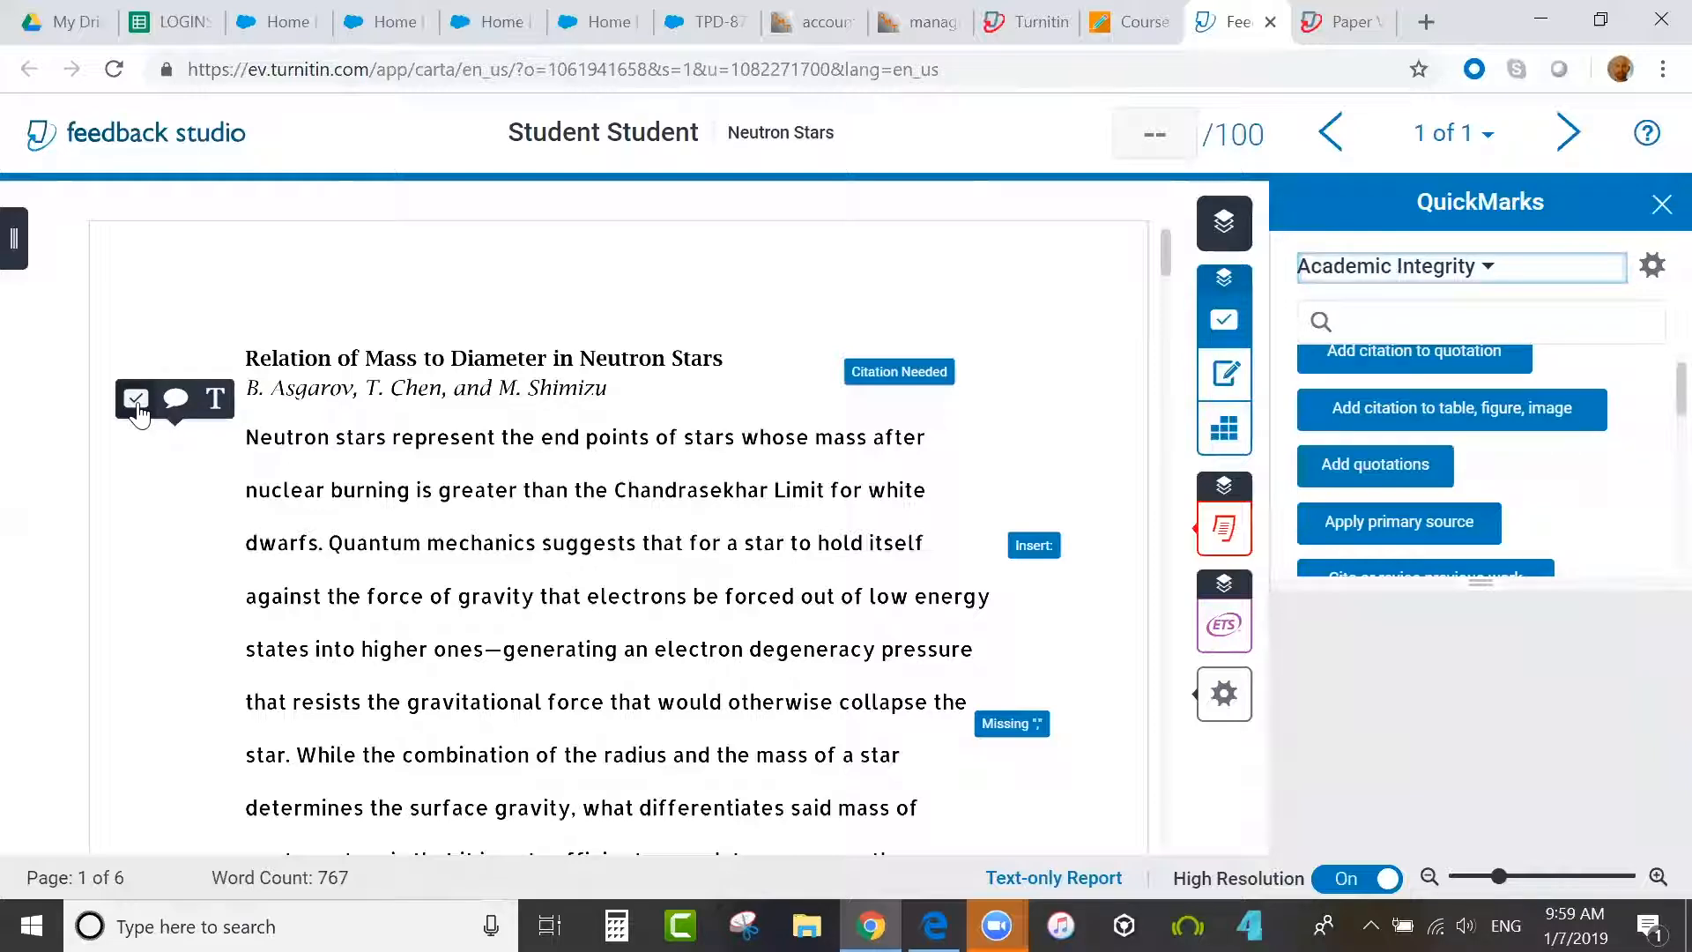
pyautogui.click(136, 411)
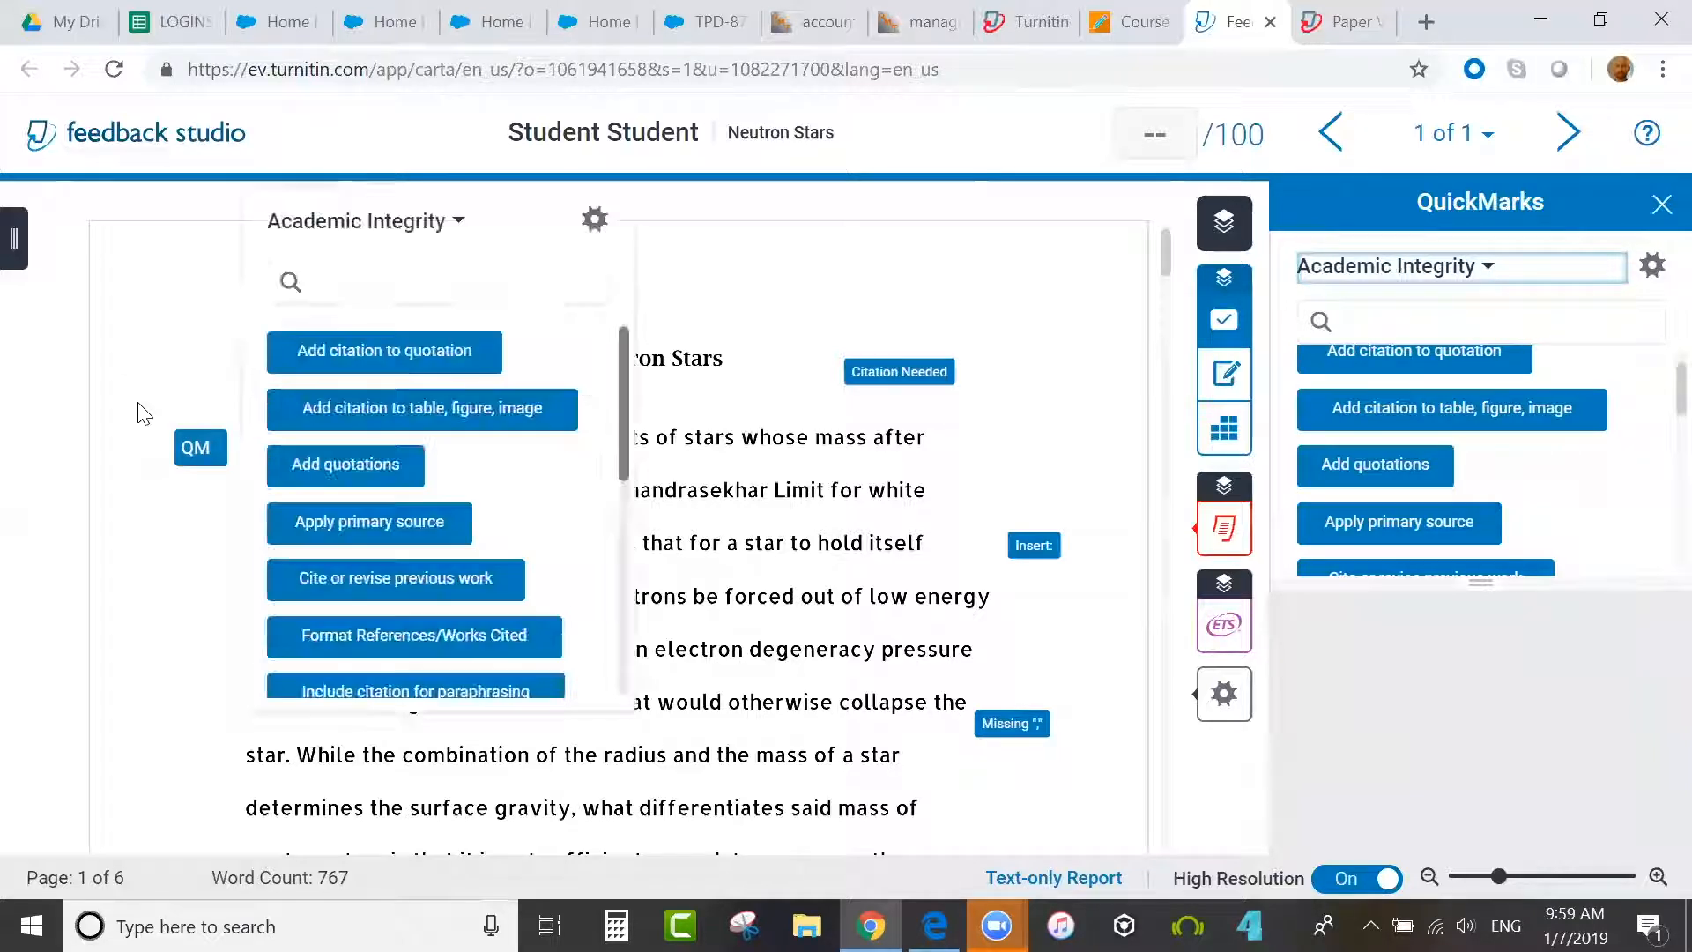
pyautogui.click(319, 526)
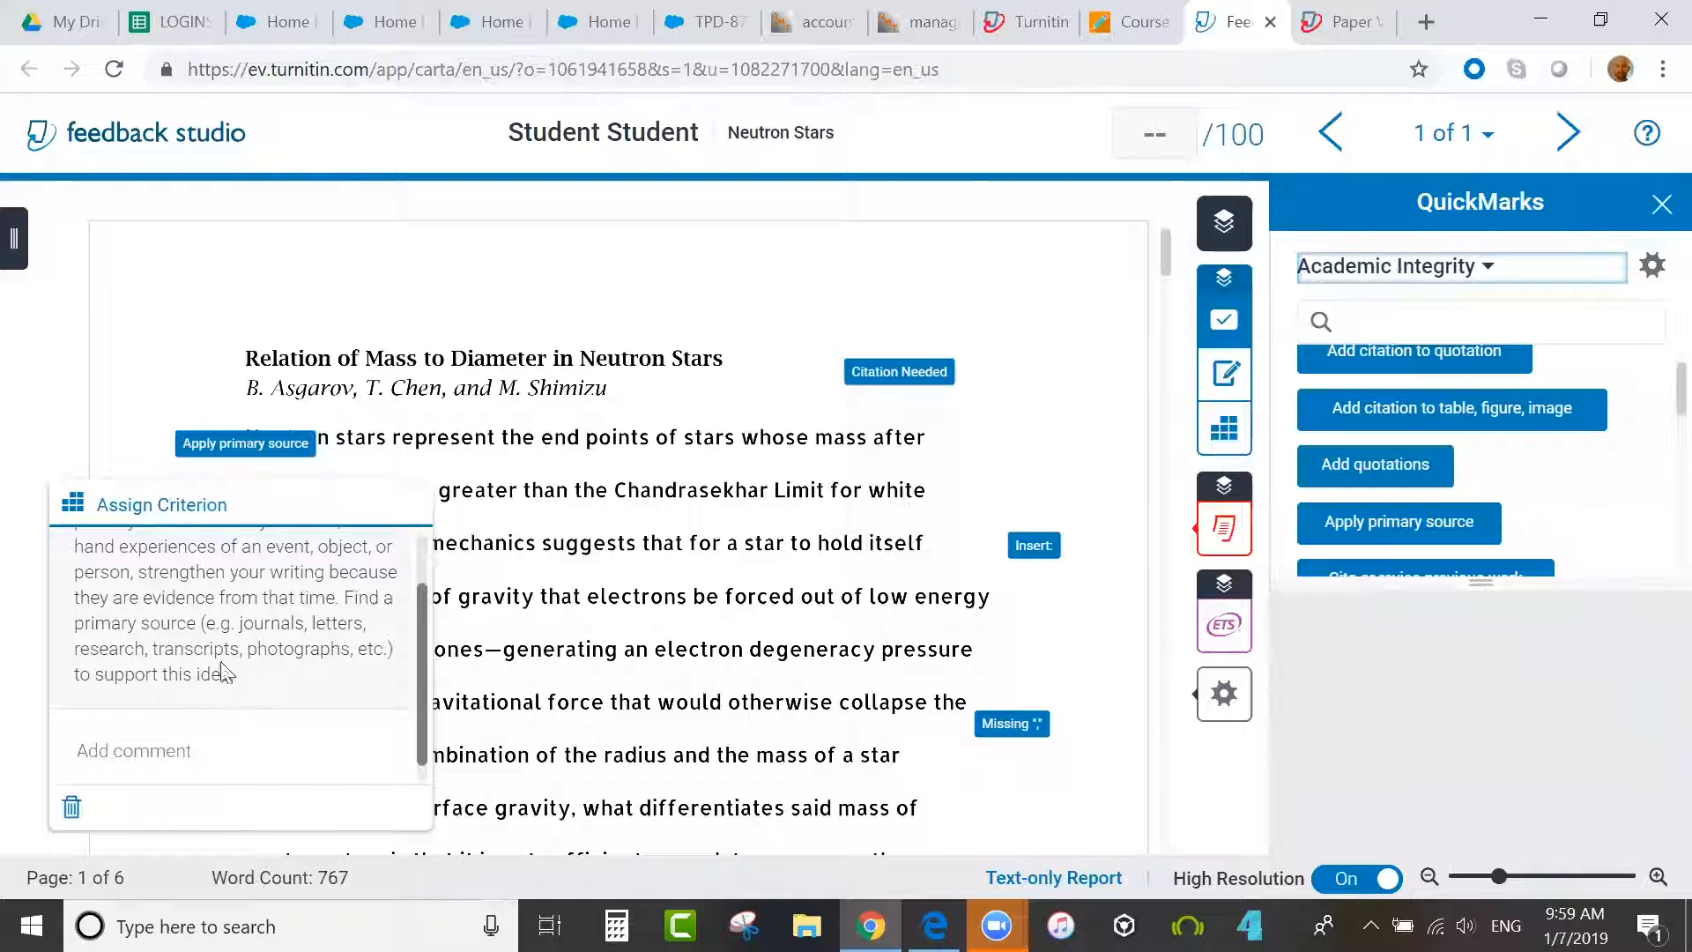
pyautogui.click(150, 753)
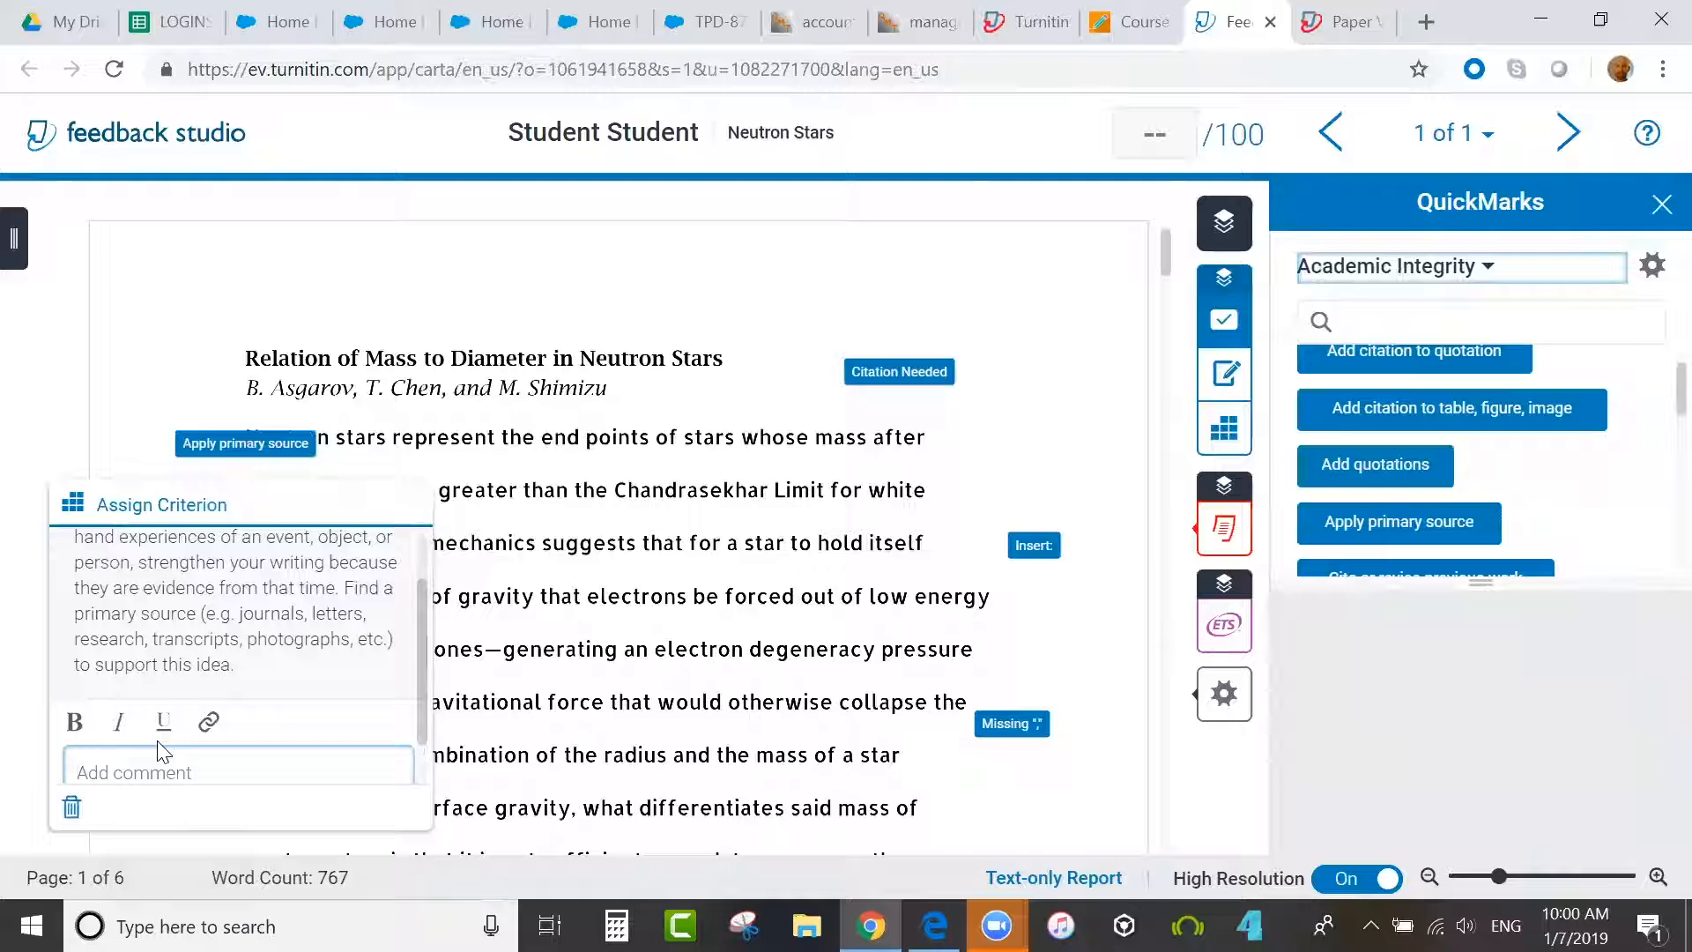
pyautogui.write('instructor comment here')
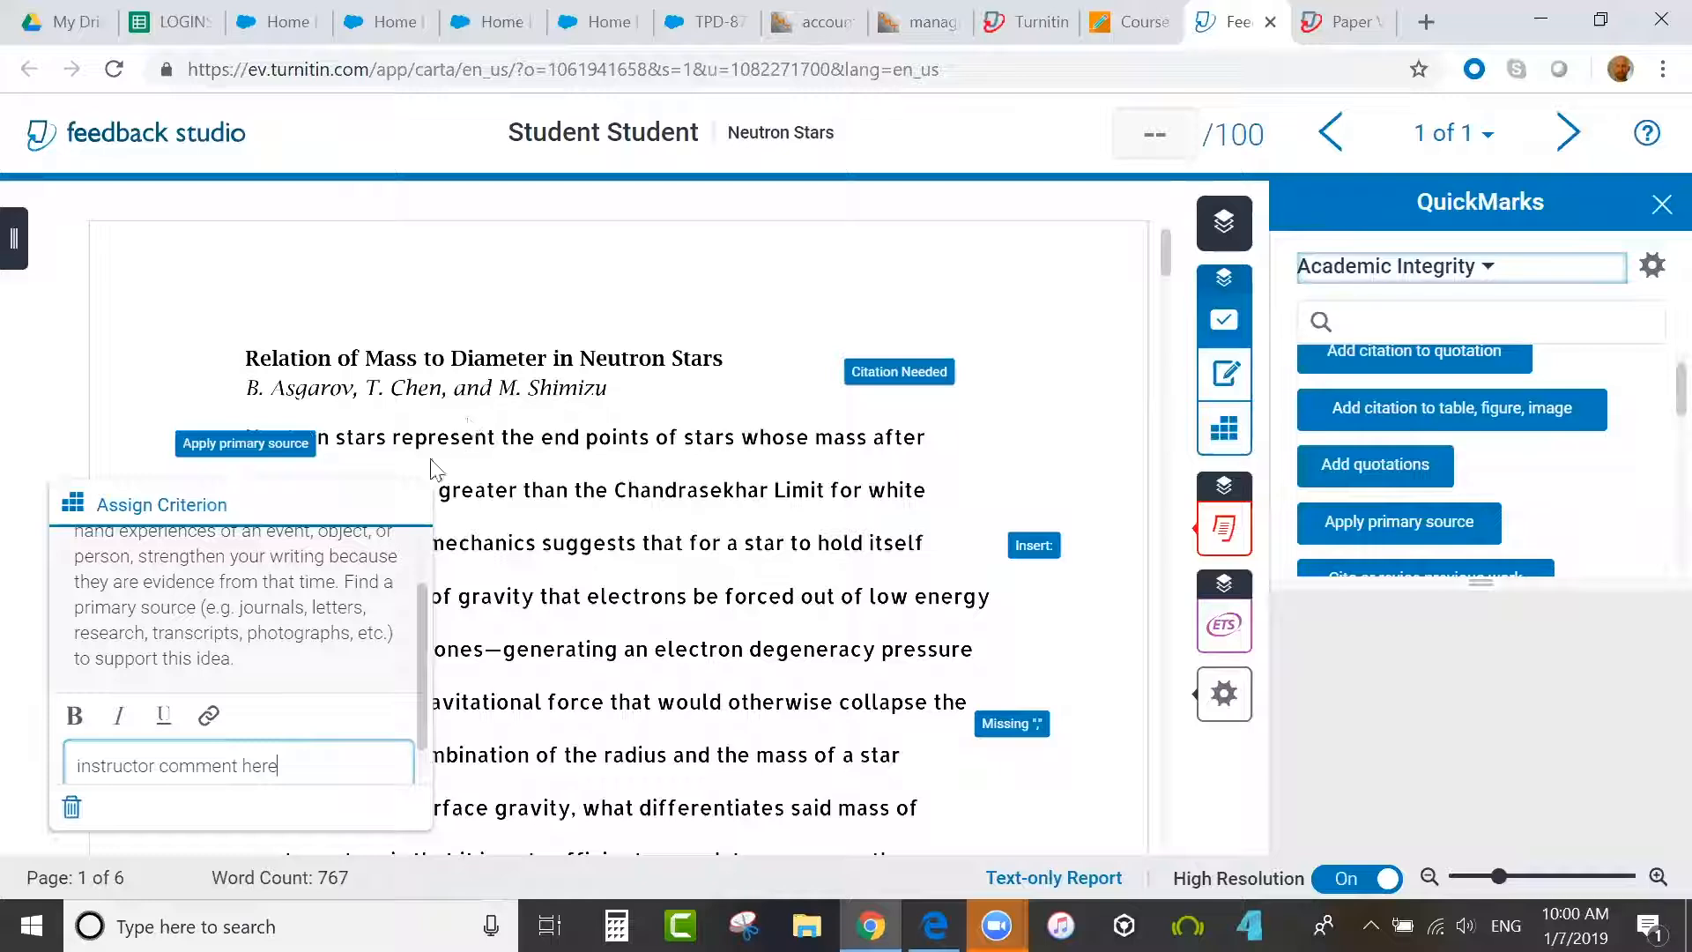
pyautogui.click(466, 471)
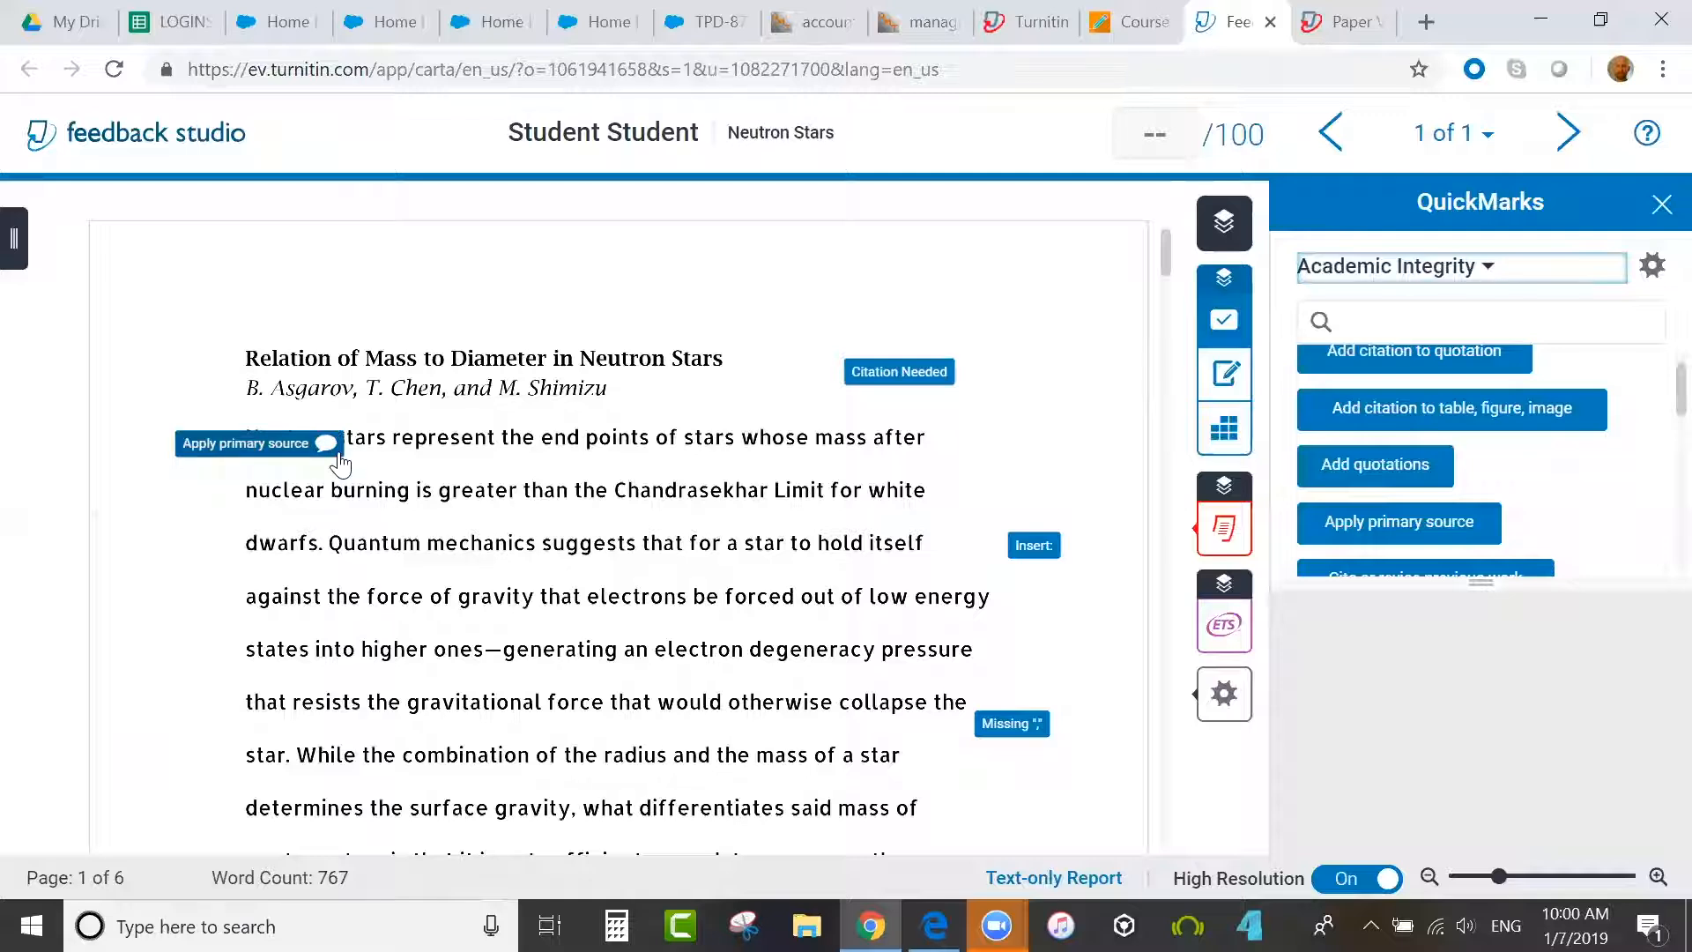
# - Assign the Ideas/Content criterion to the Citation Needed mark beside the title
pyautogui.click(892, 381)
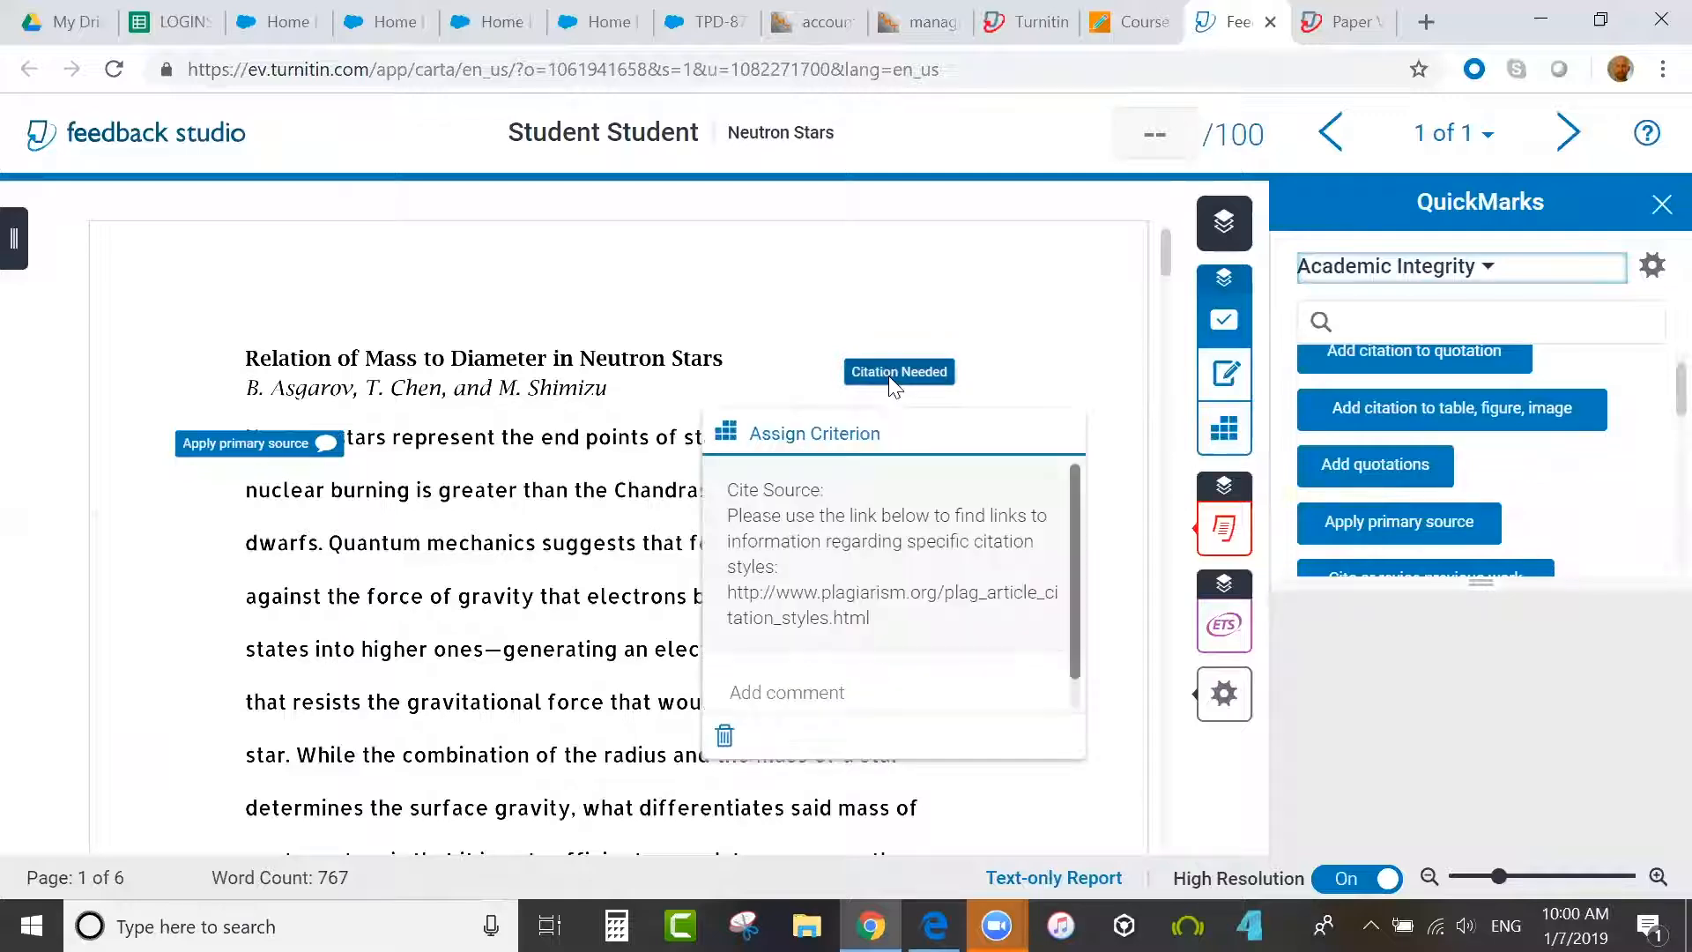
pyautogui.click(806, 440)
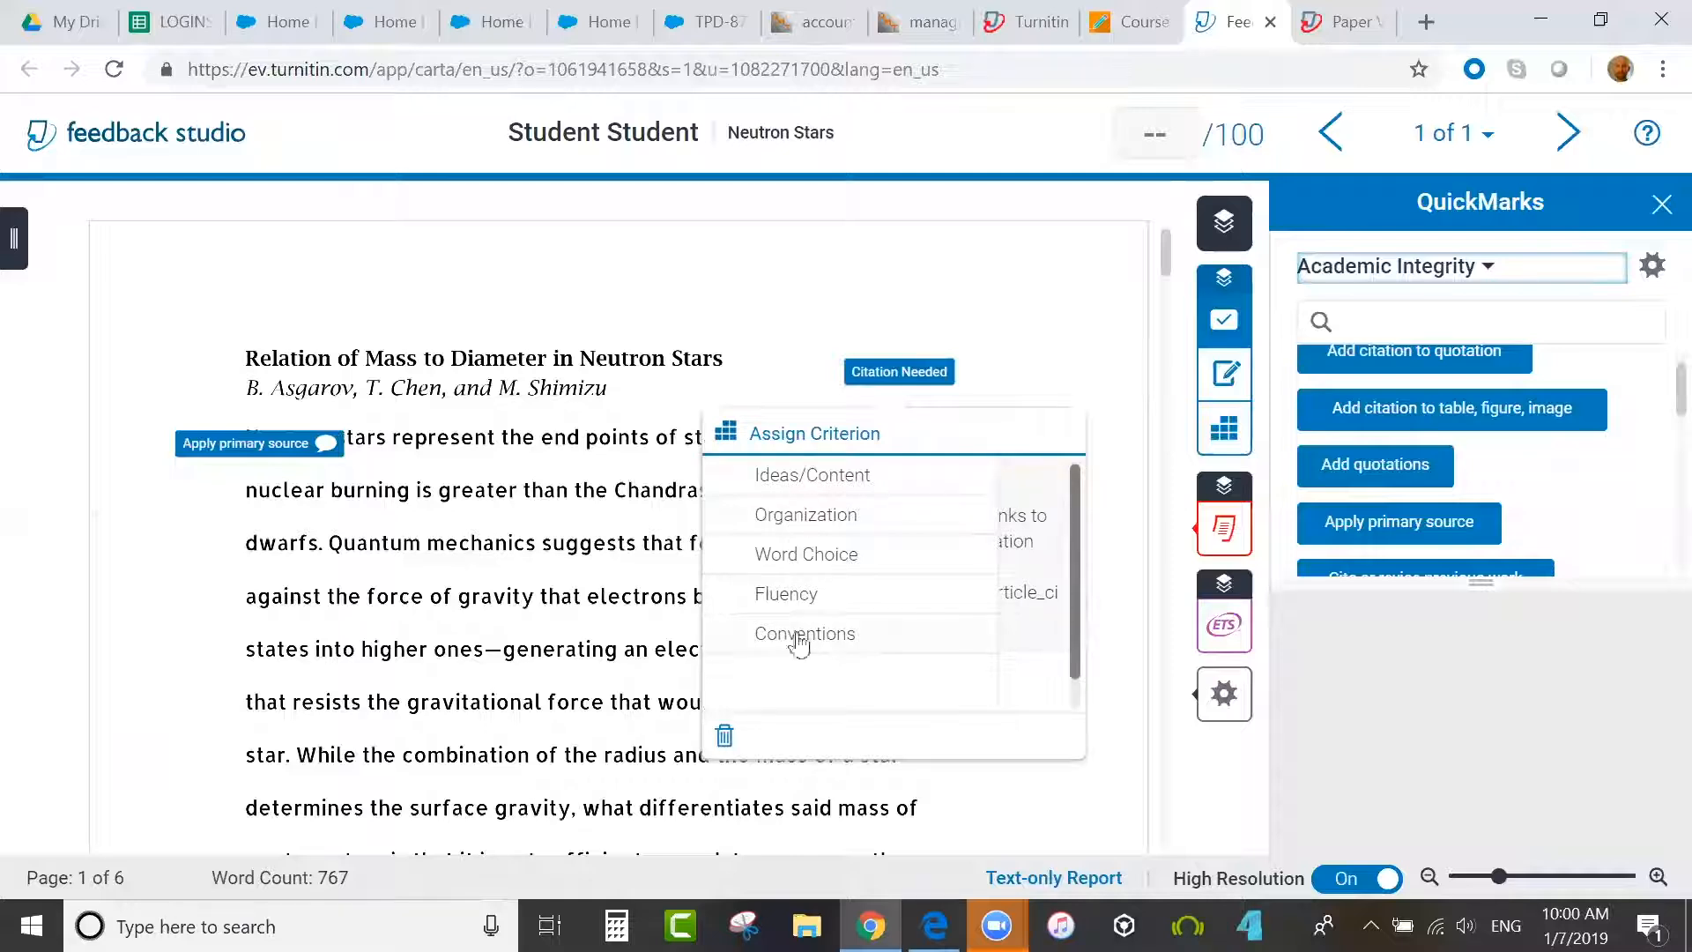
pyautogui.click(806, 480)
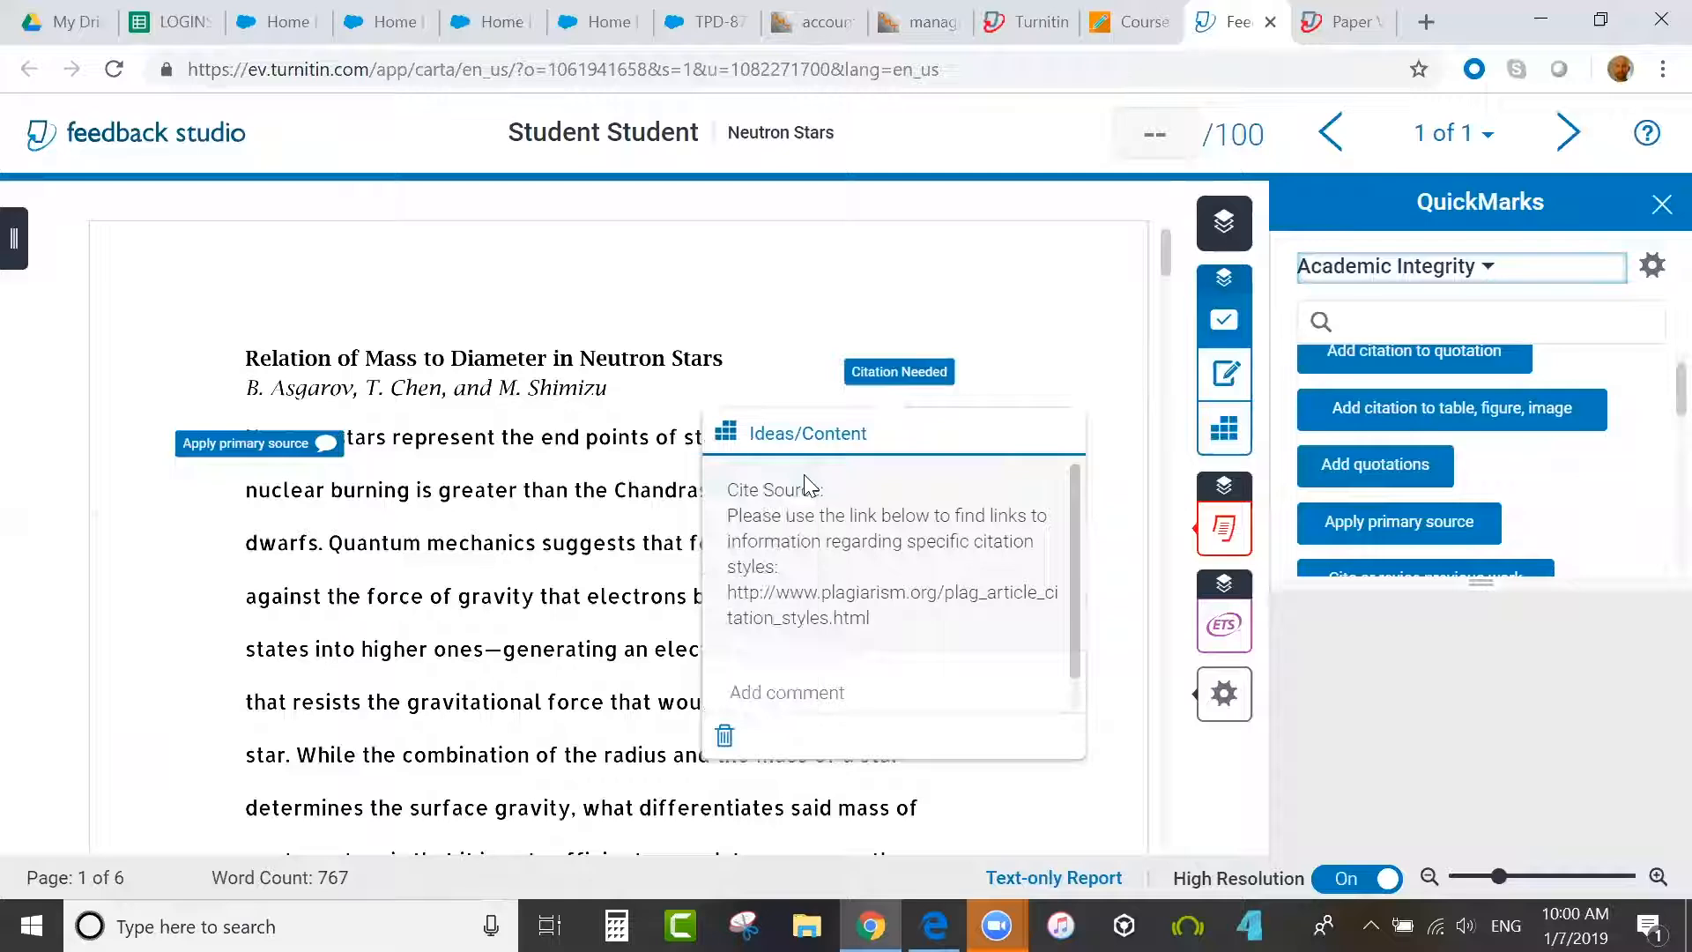
pyautogui.click(1113, 304)
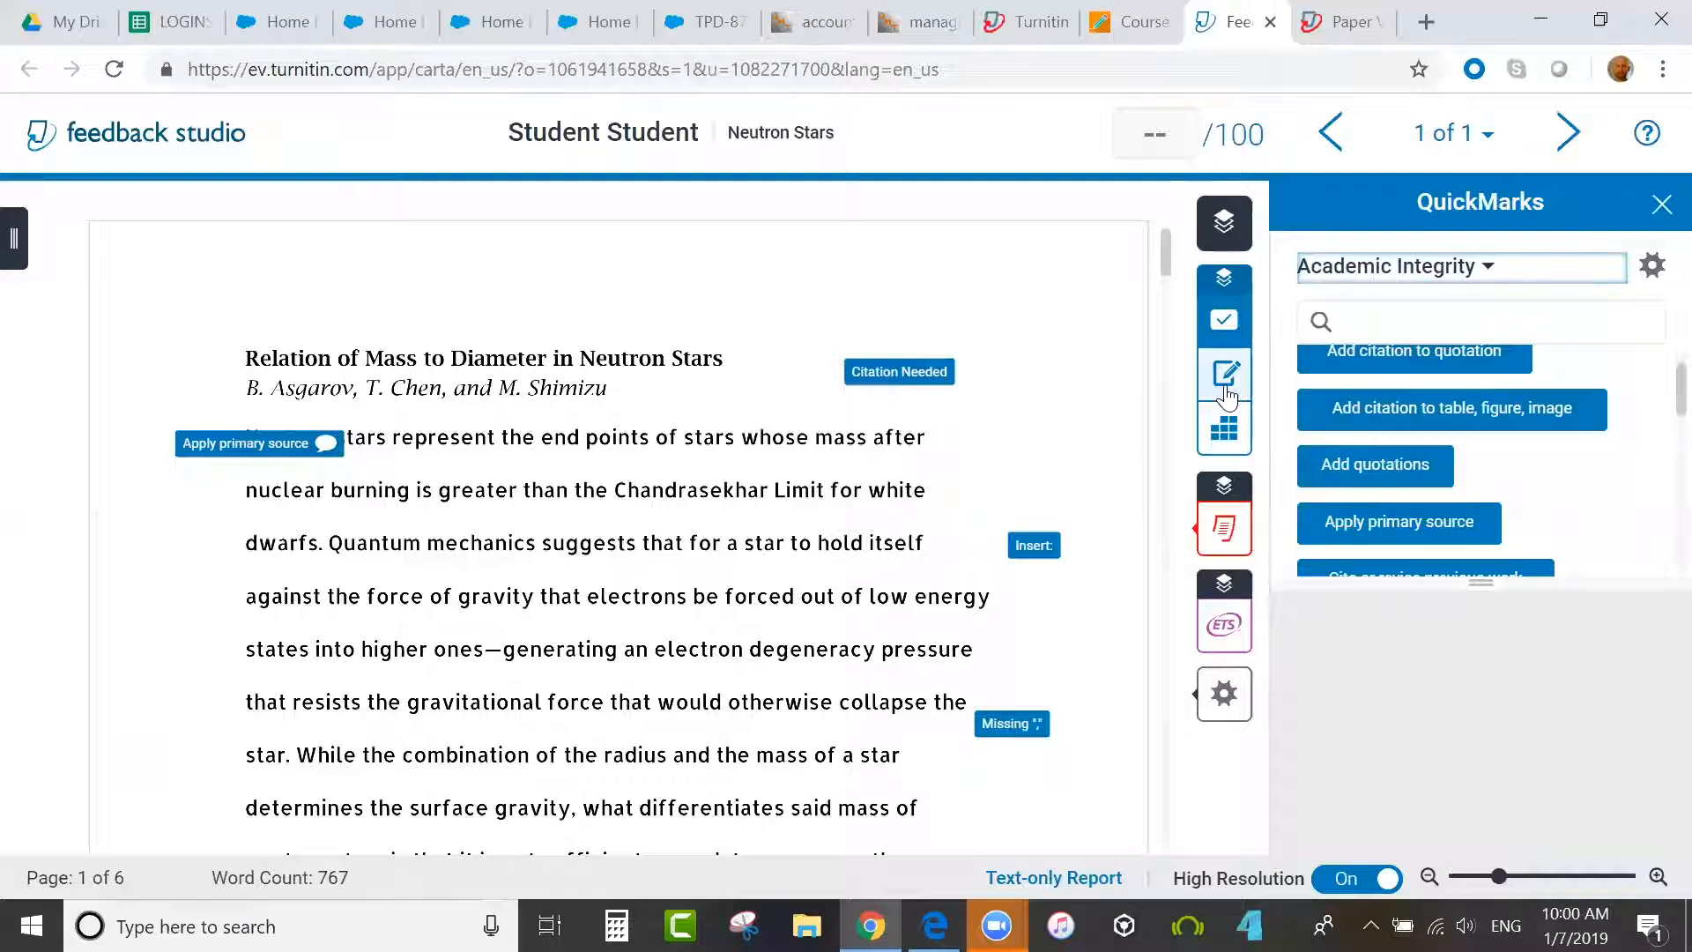
# - Attach the comment "comment" to the opening sentence's text from "represent the end points" to "white dwarfs", without converting it to a QuickMark
pyautogui.moveTo(377, 438); pyautogui.dragTo(324, 548)
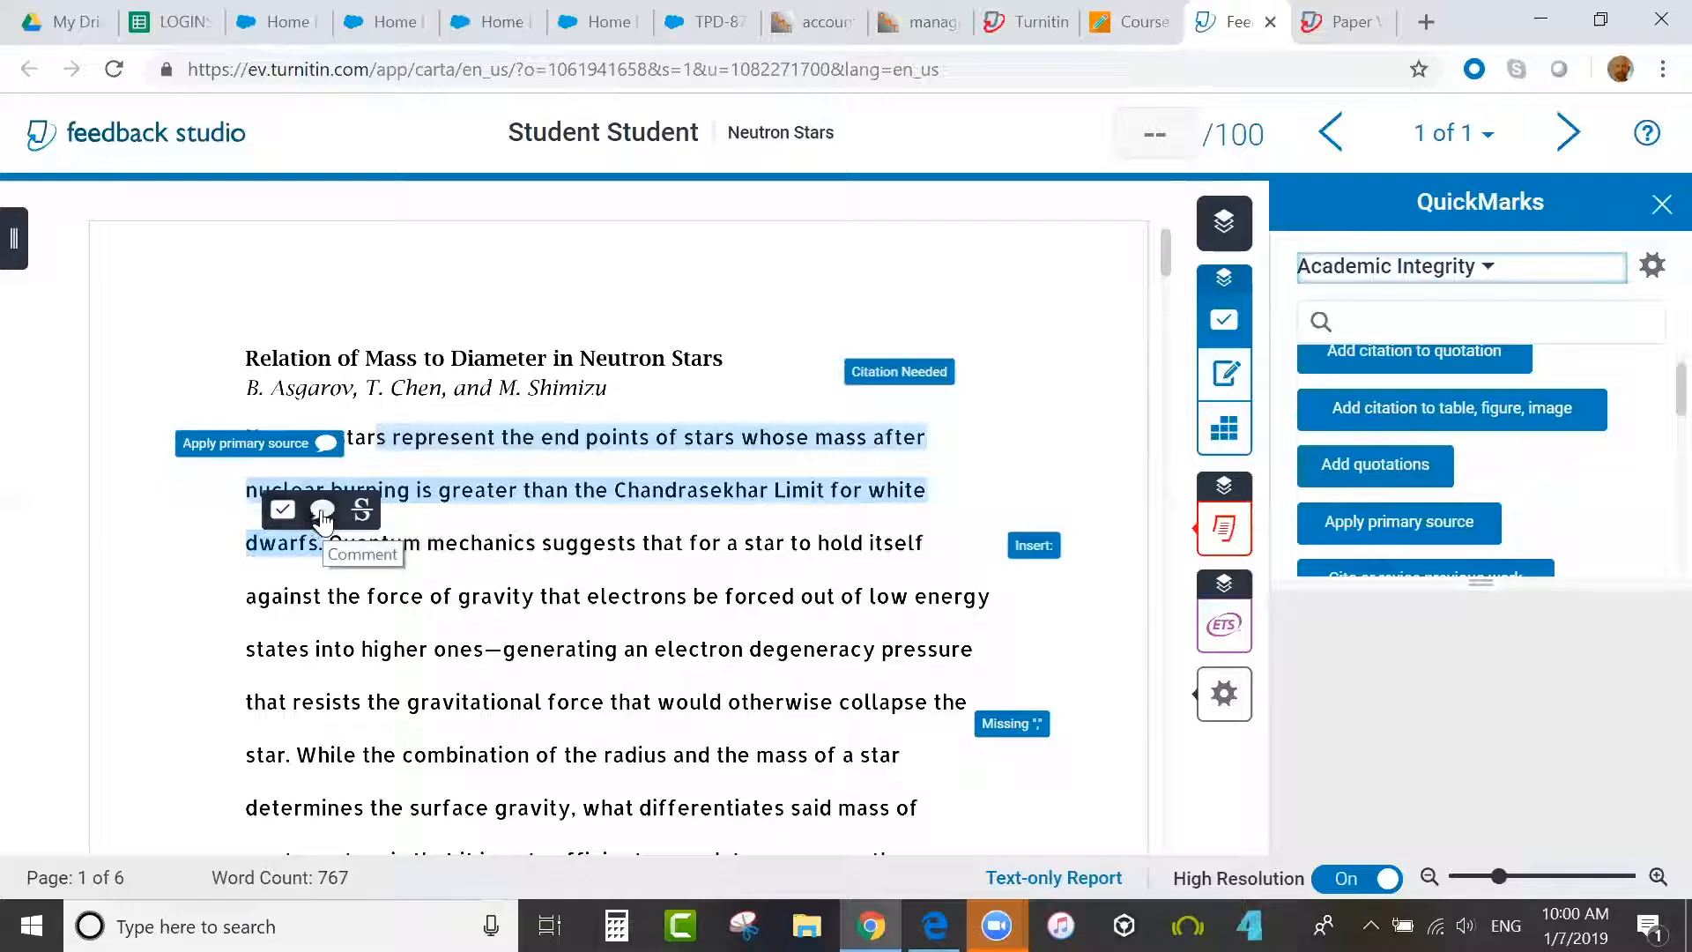
pyautogui.click(323, 513)
pyautogui.write('comment')
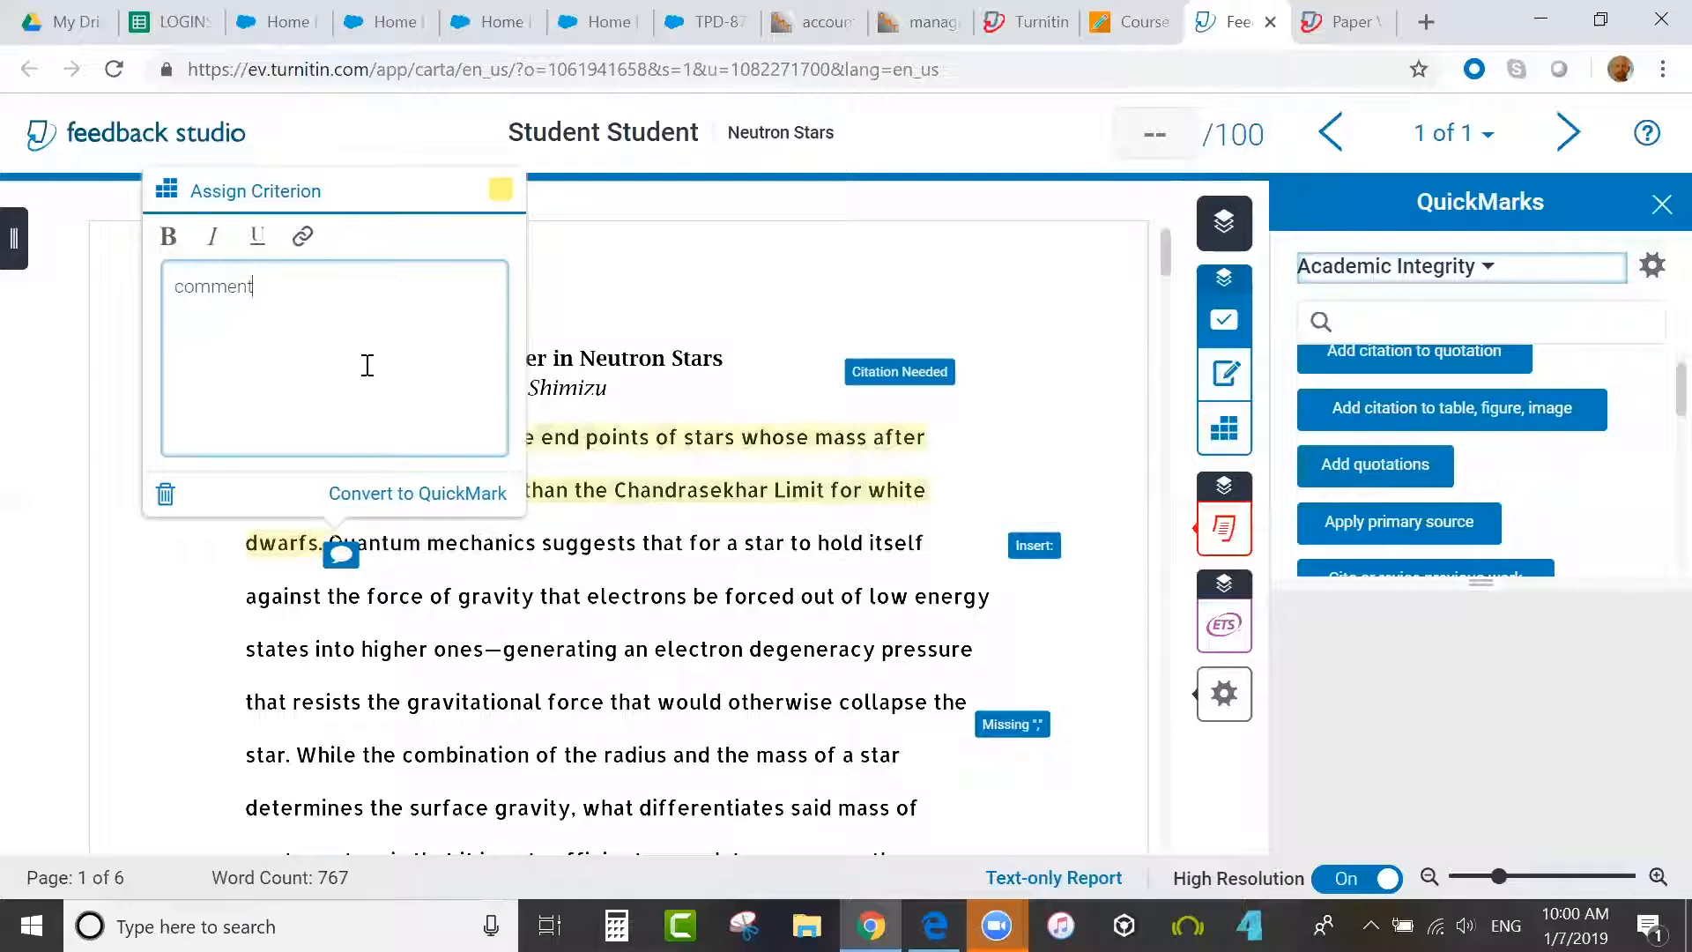
pyautogui.click(430, 498)
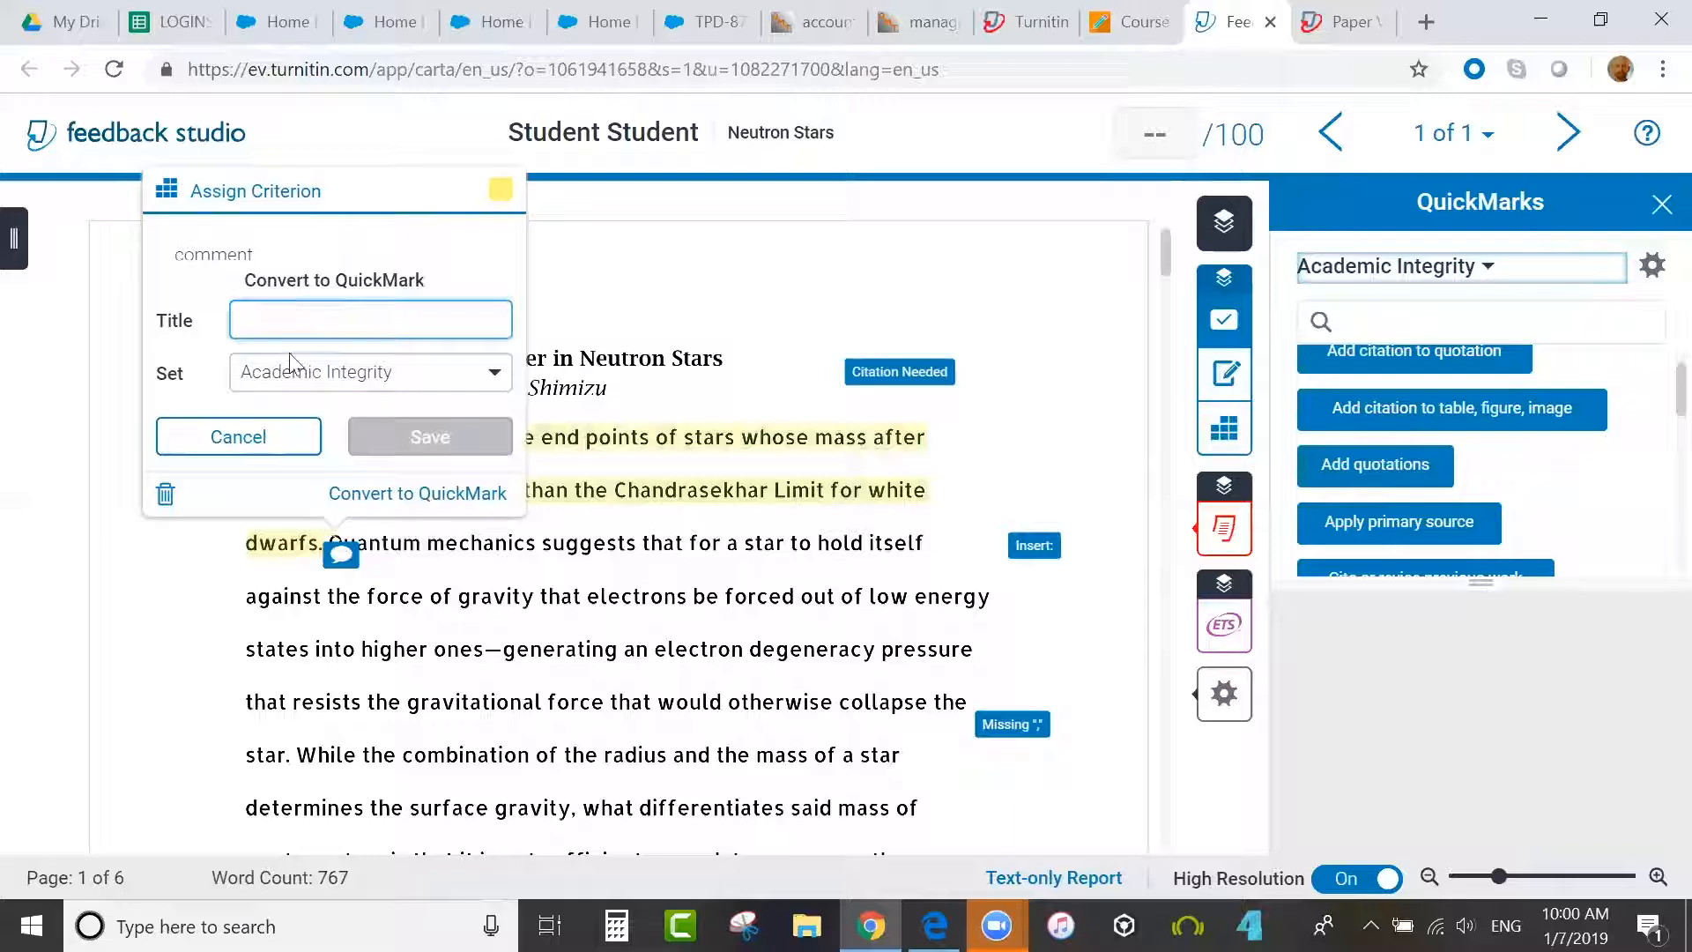
pyautogui.click(278, 441)
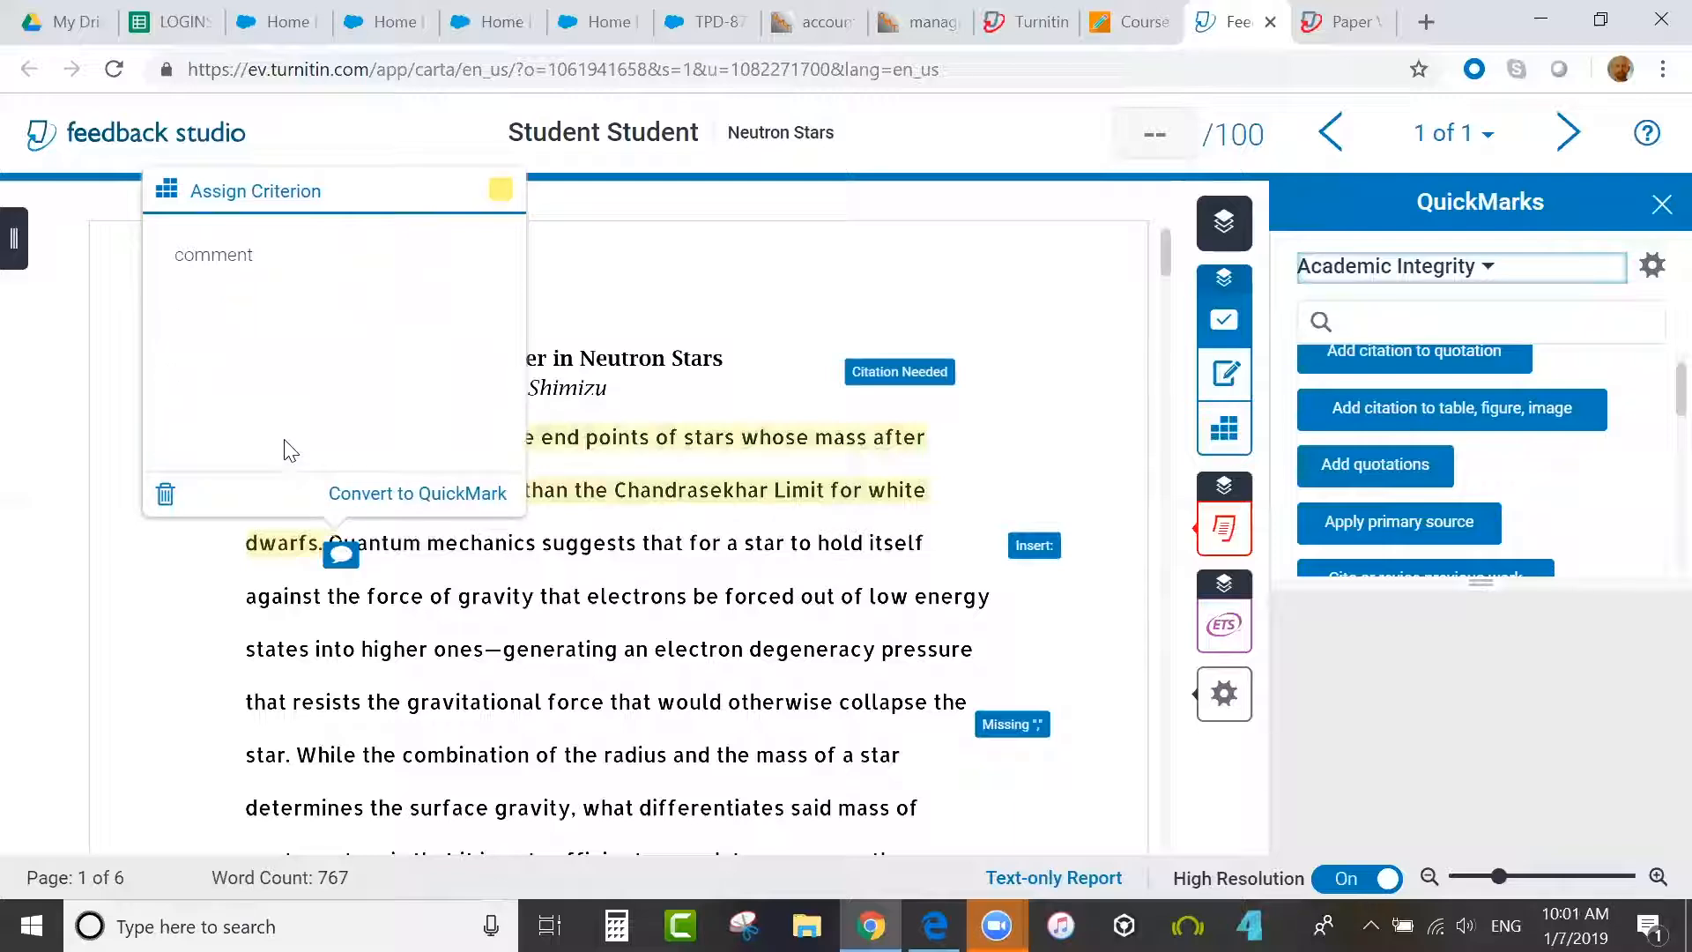
# - Change the highlight colour of the opening sentence's comment to purple and close the comment
pyautogui.click(503, 199)
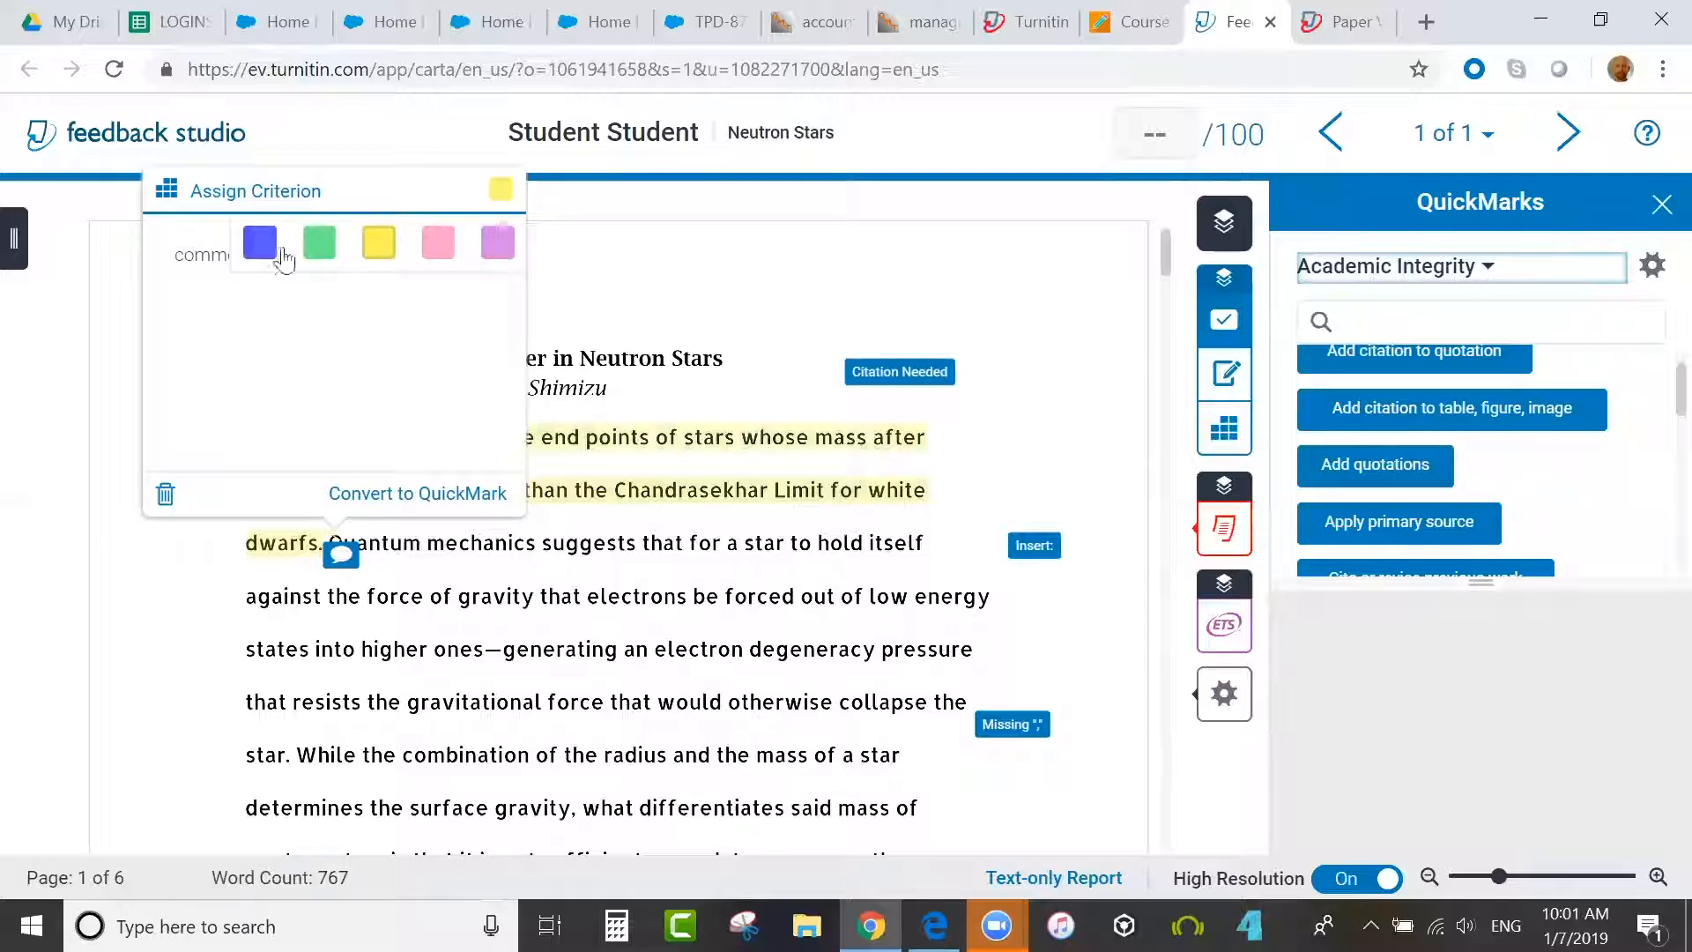
pyautogui.click(495, 241)
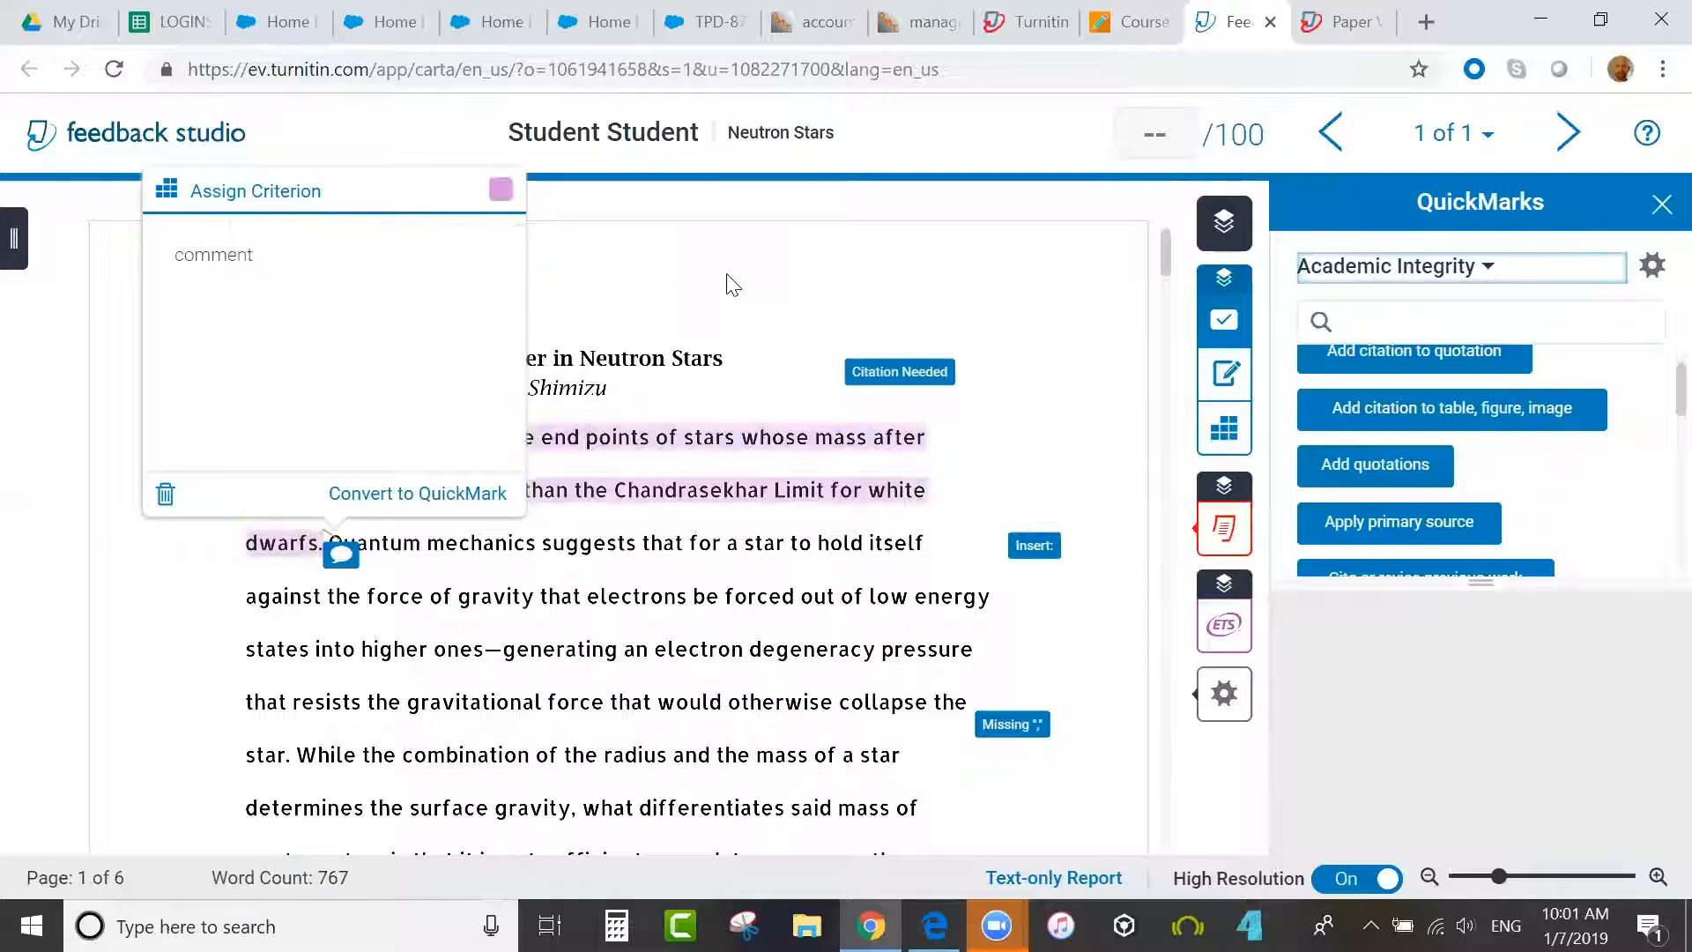
pyautogui.click(728, 276)
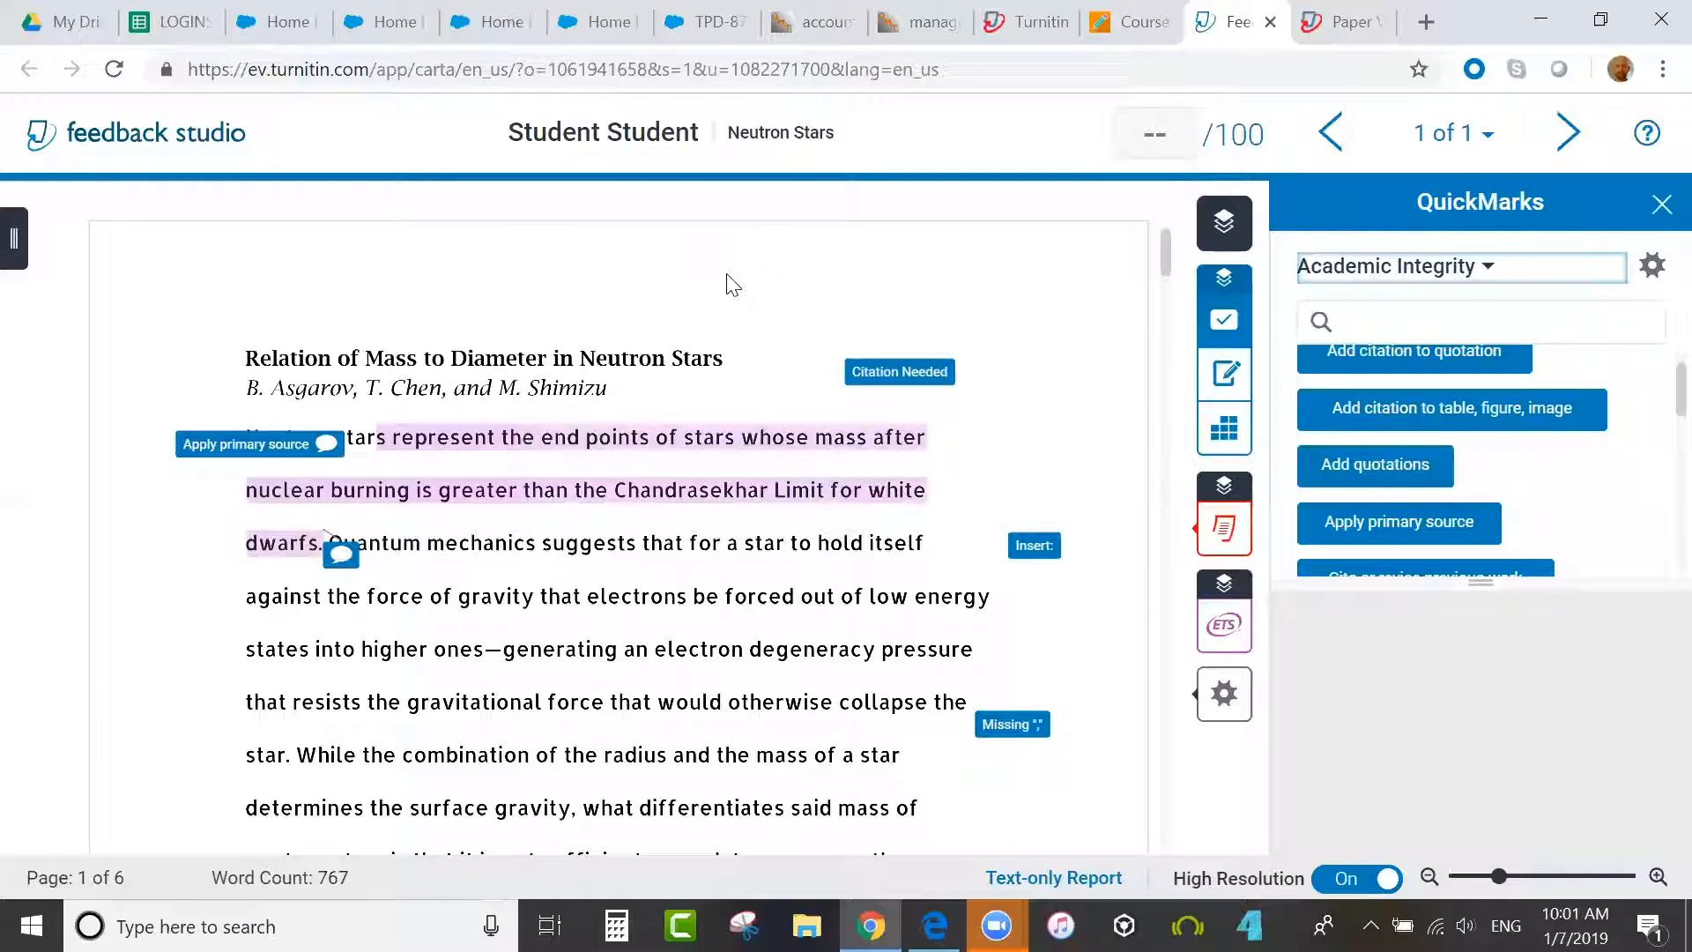
# - Strike through "While the combination of the radius and the mass of a star determines the surface gravity," and add "inline text" in the nearby margin
pyautogui.moveTo(318, 758); pyautogui.dragTo(582, 803)
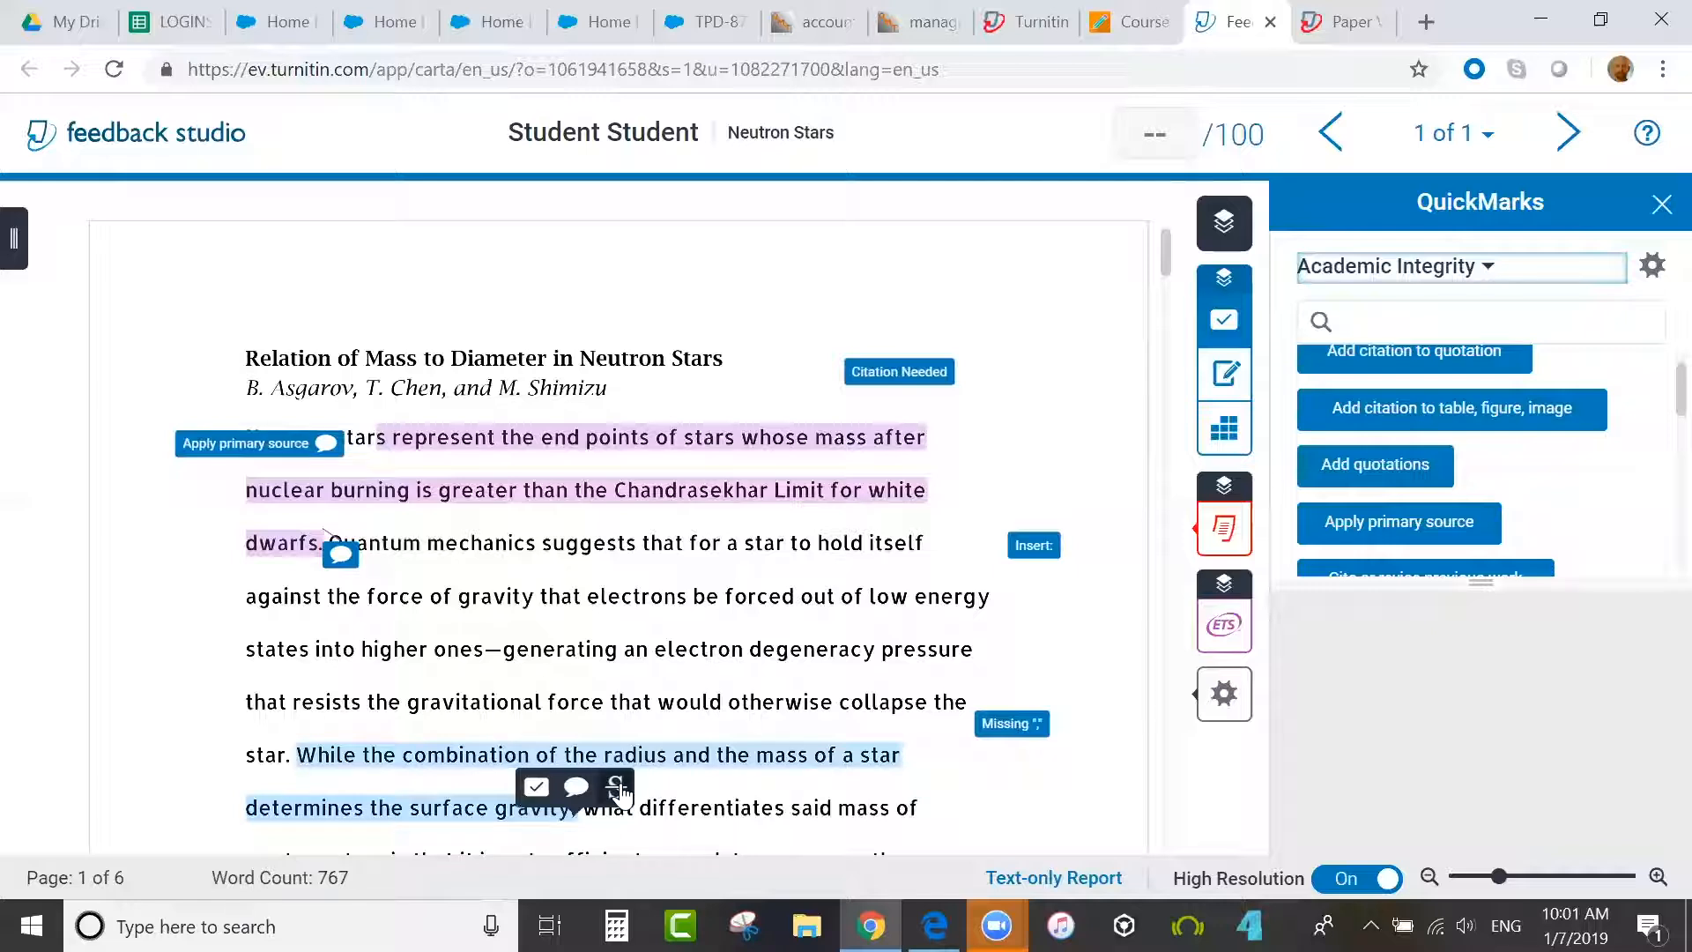
pyautogui.click(617, 787)
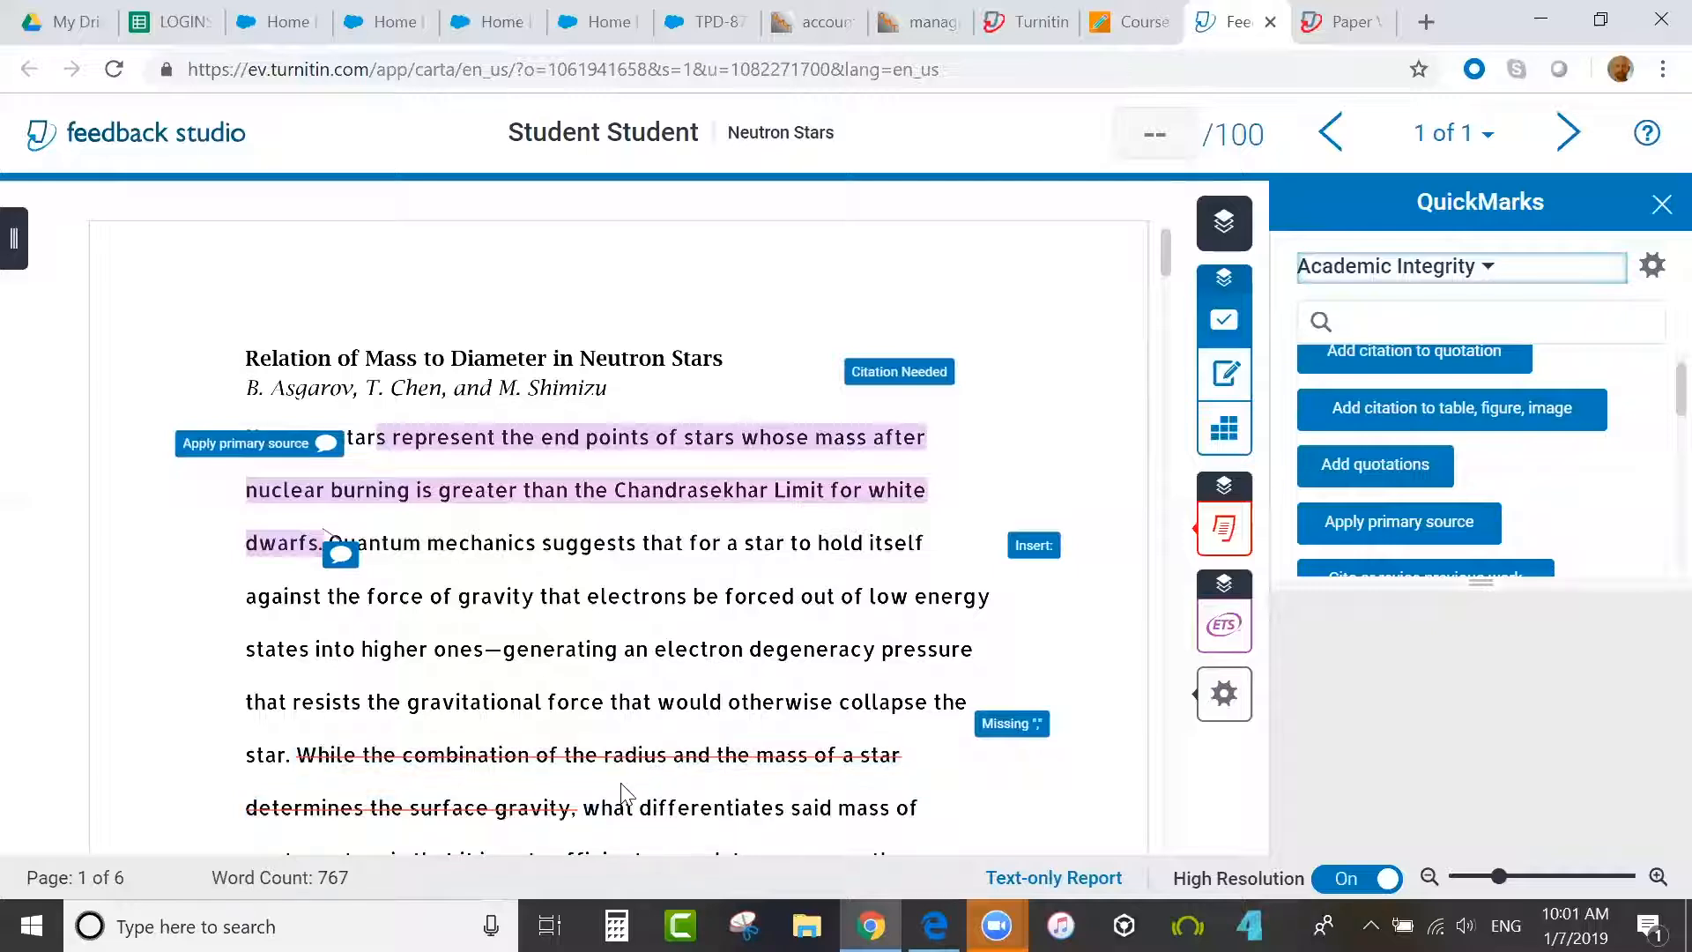
pyautogui.click(157, 691)
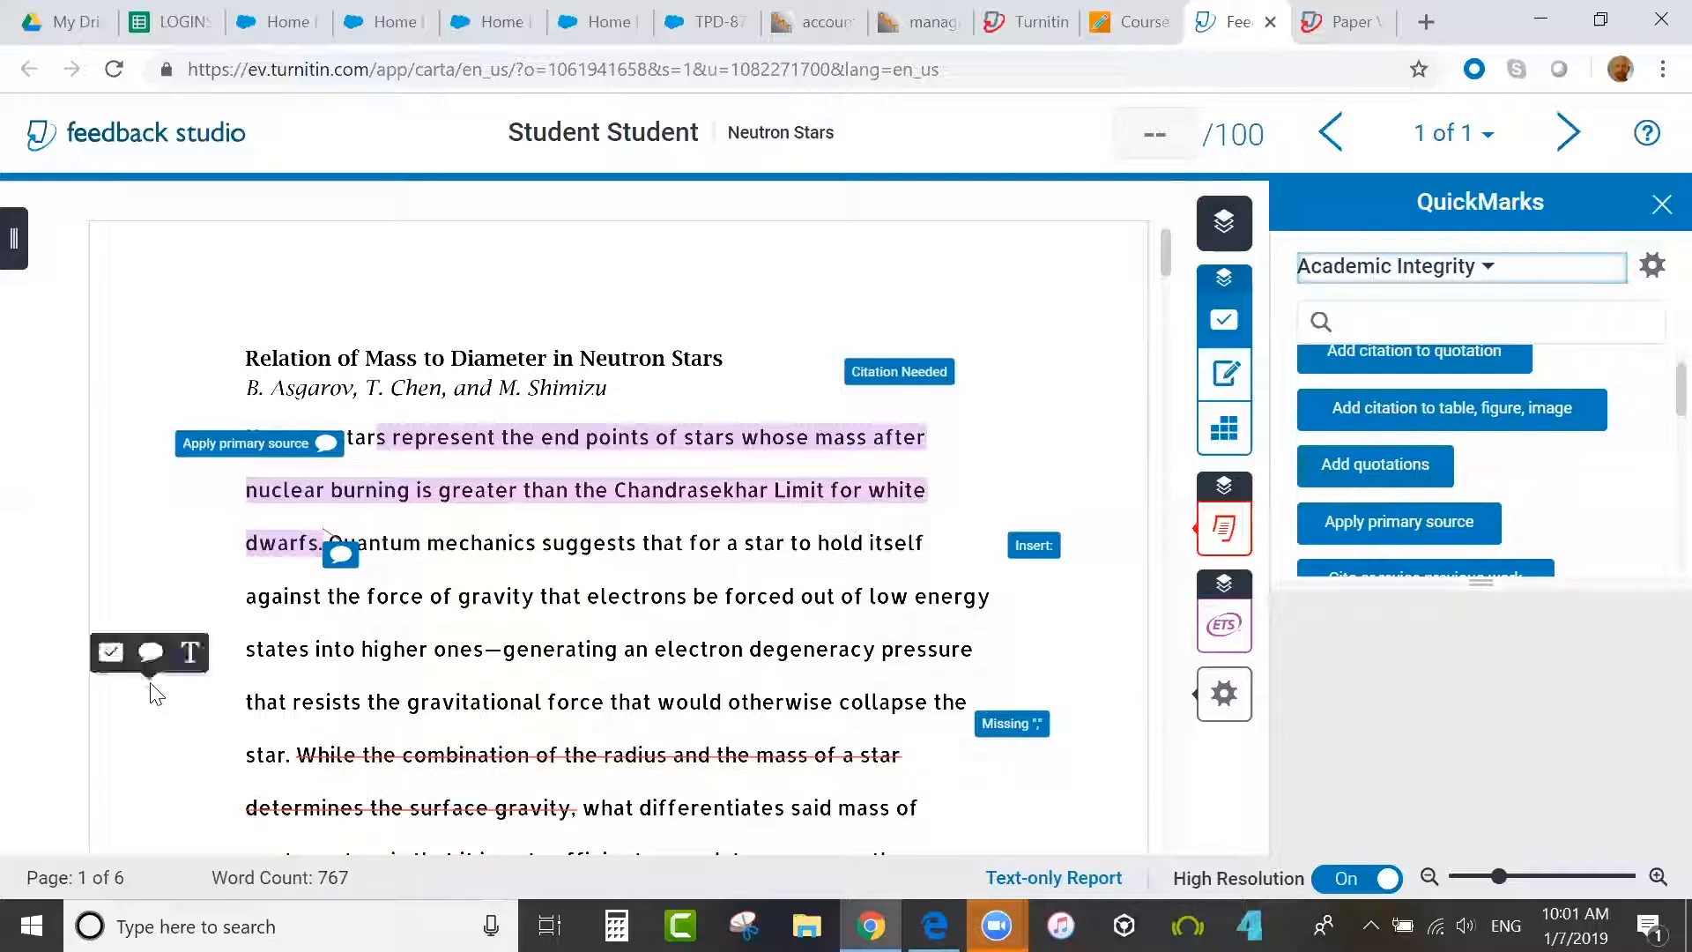
pyautogui.click(193, 659)
pyautogui.write('inlin')
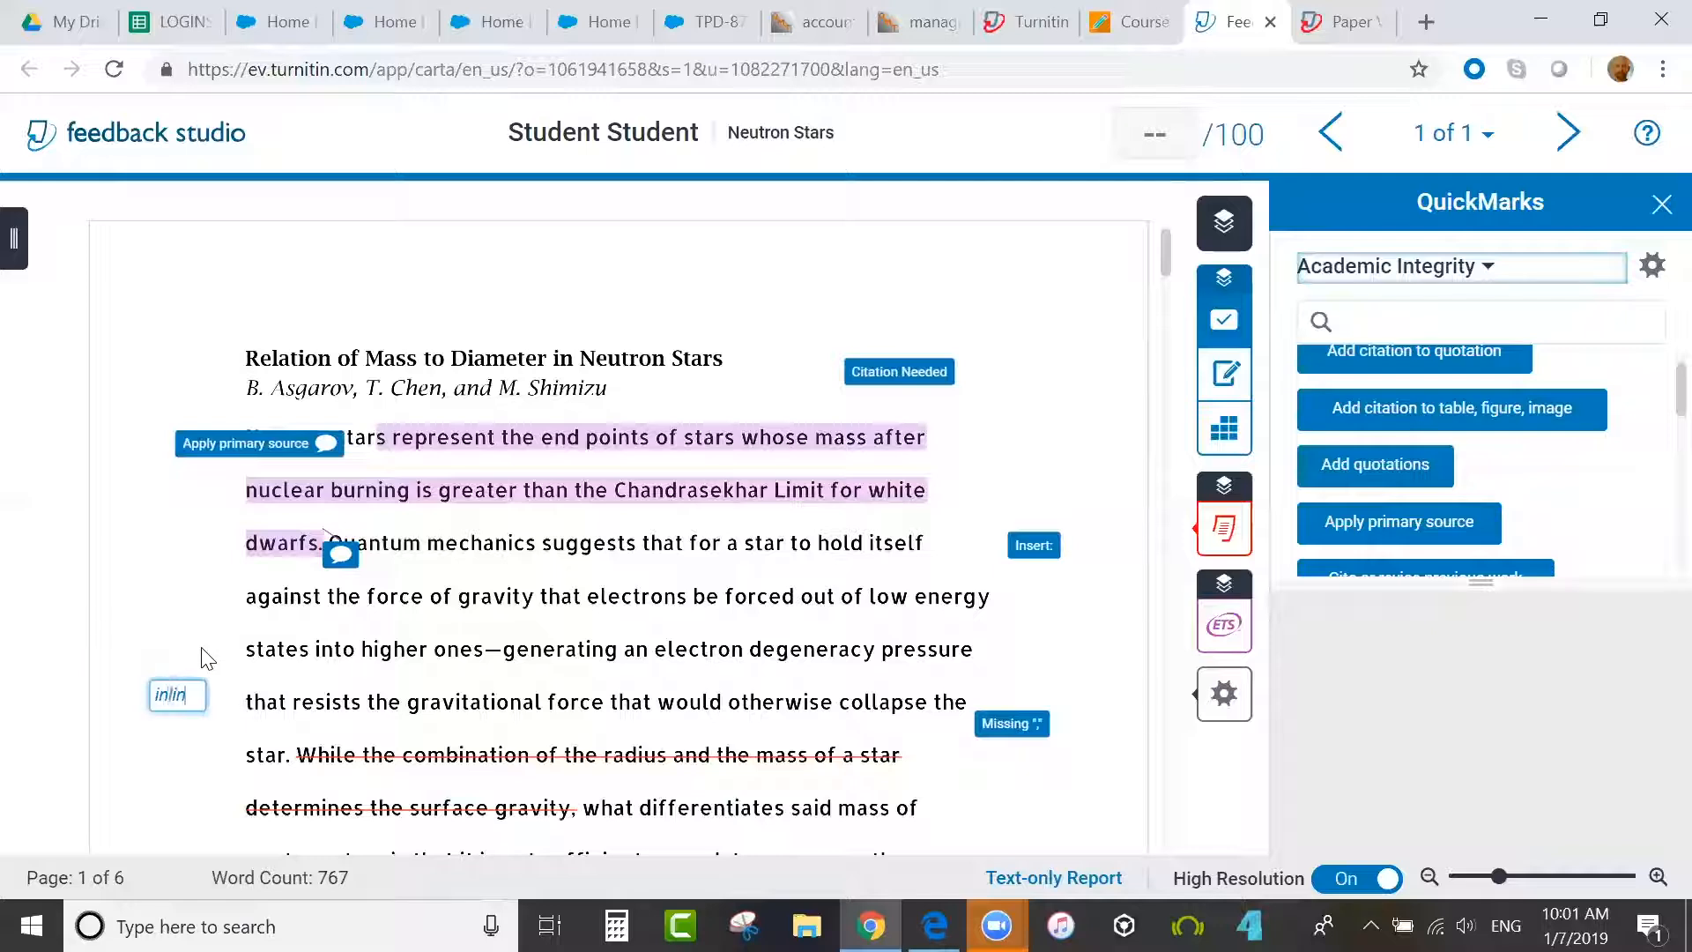
pyautogui.write('e text')
pyautogui.click(211, 644)
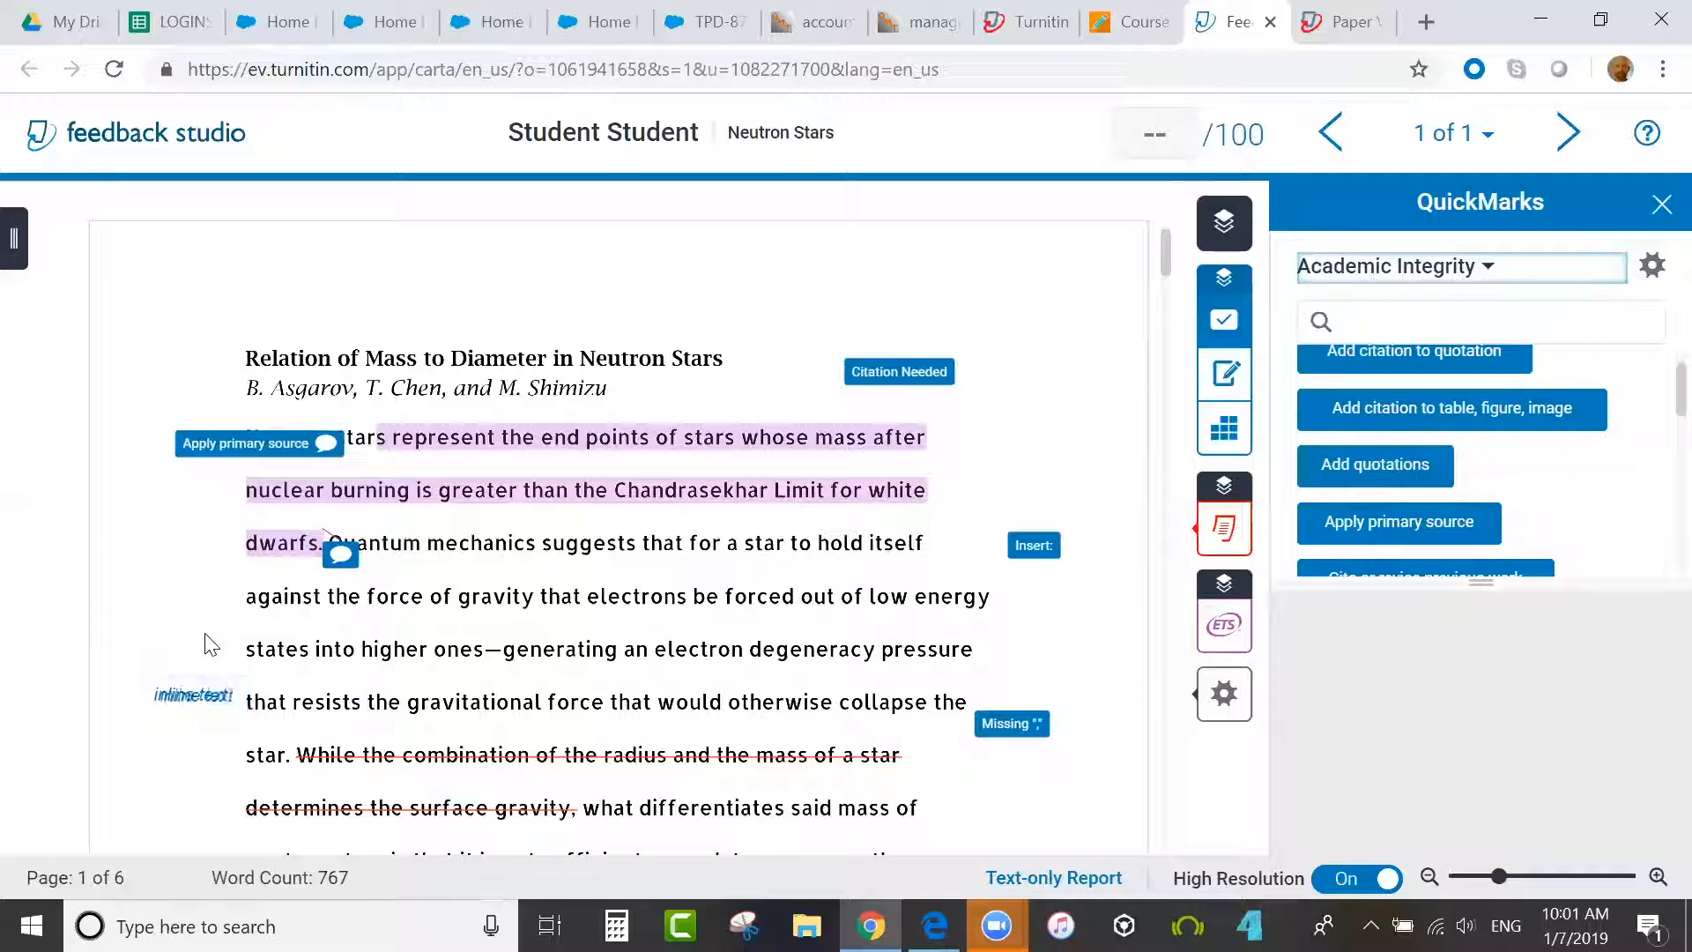
pyautogui.click(676, 598)
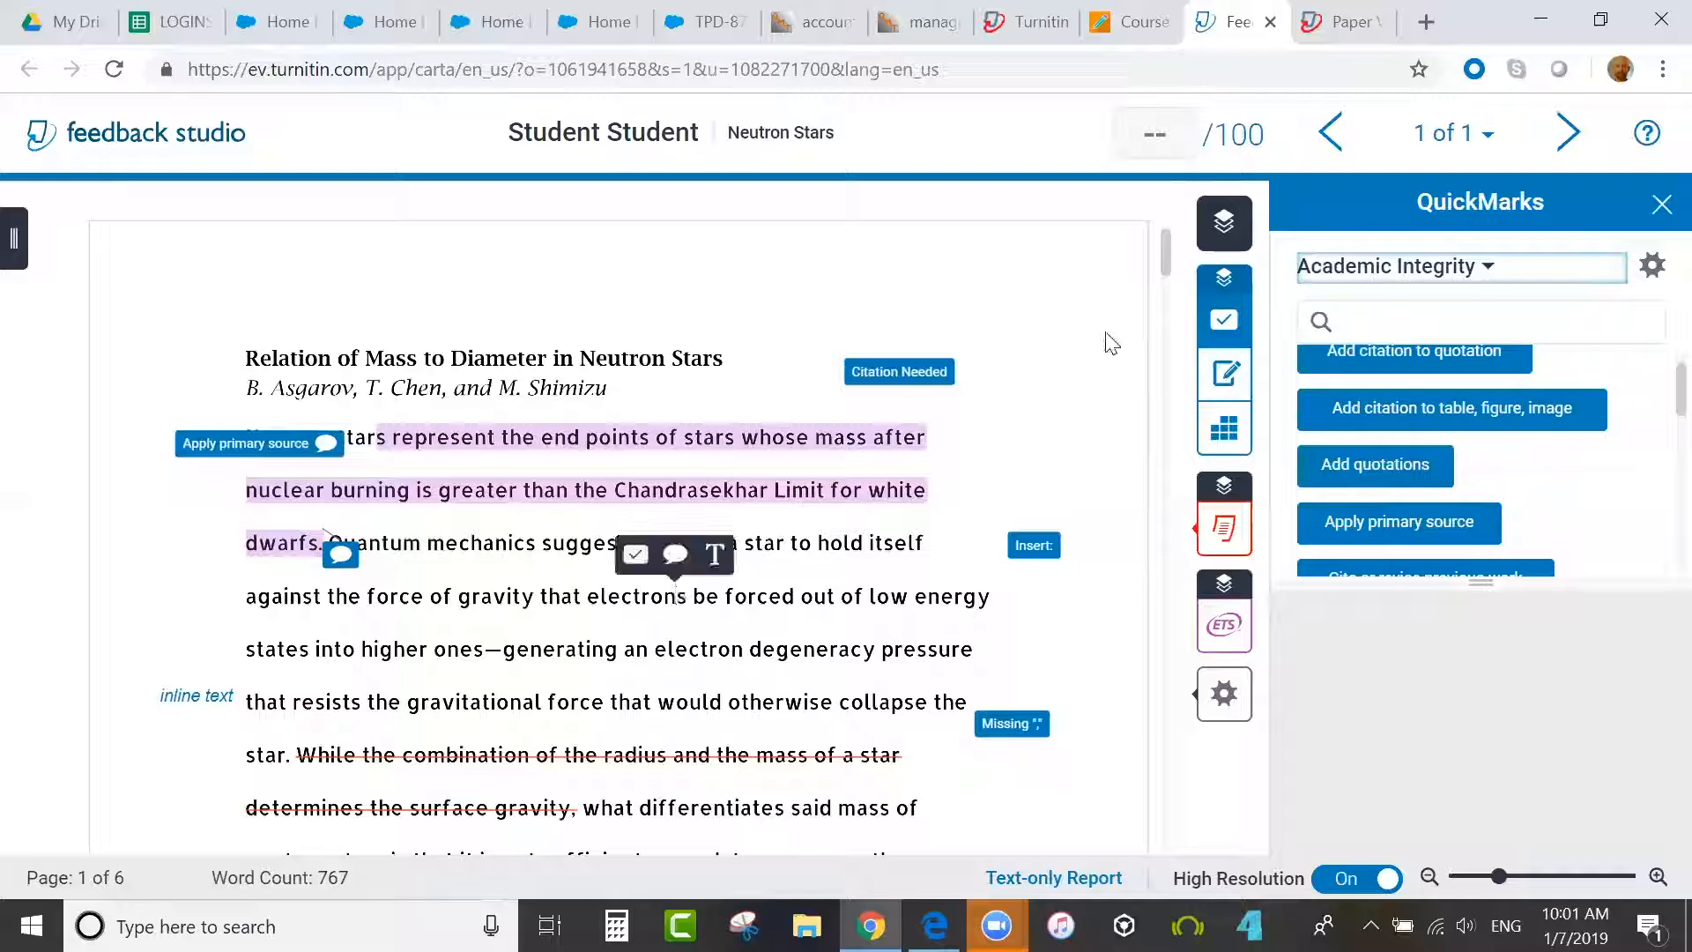
# - Record a voice comment about 10 seconds long in the feedback summary and save it
pyautogui.click(1225, 365)
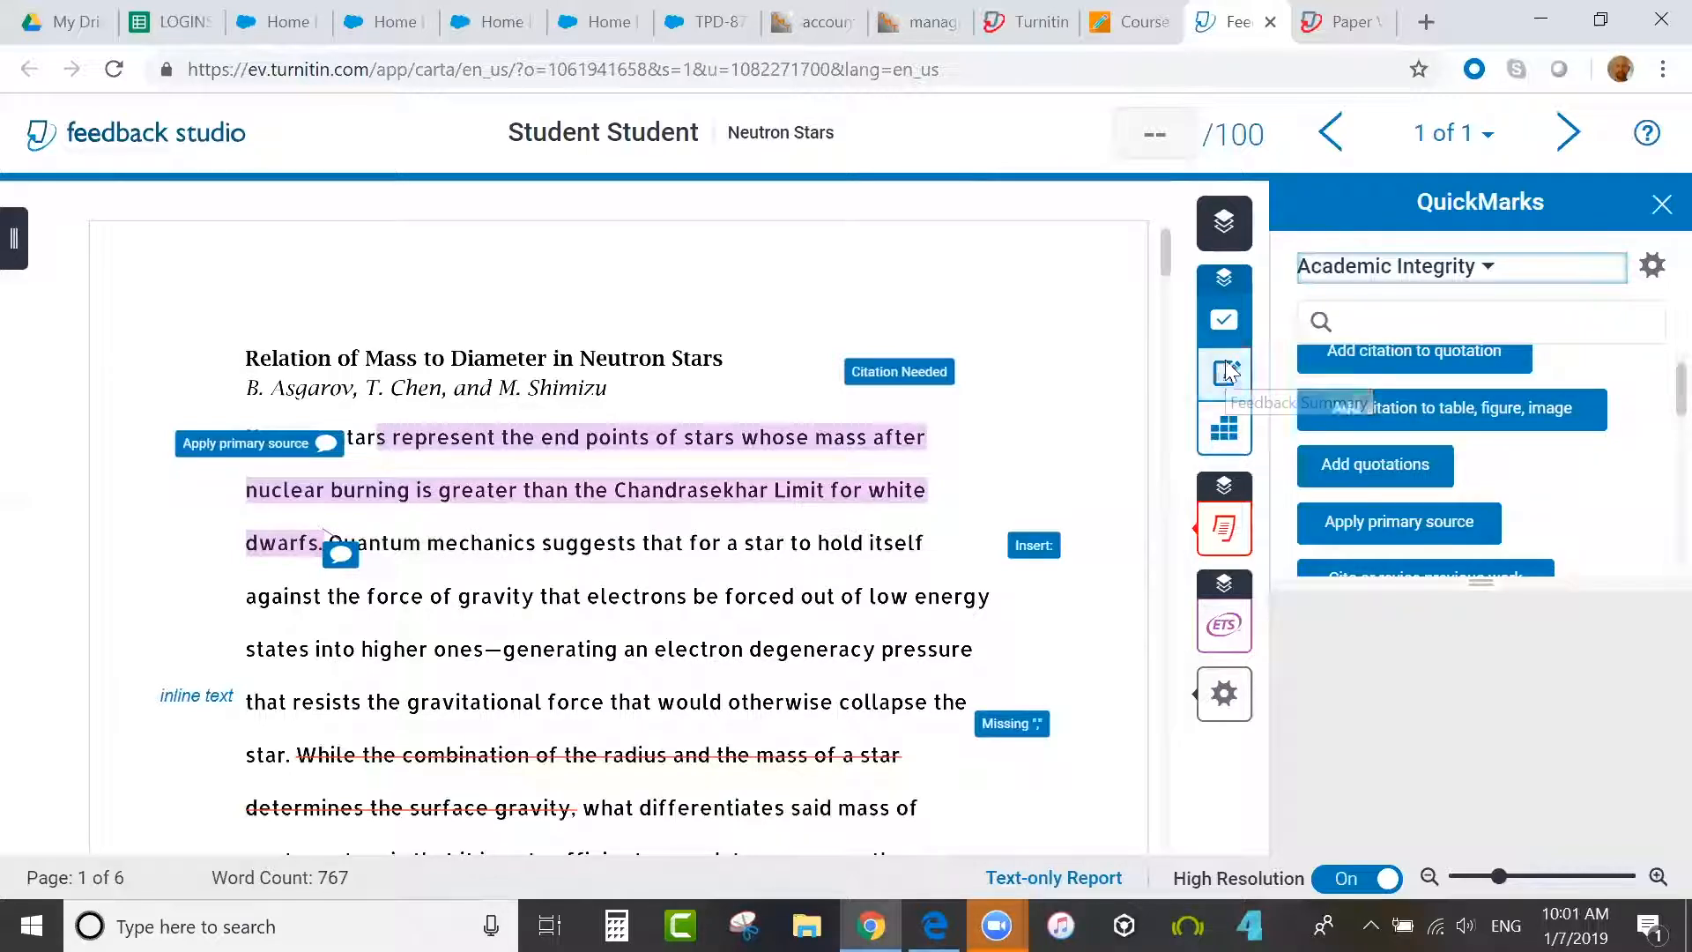
pyautogui.click(1228, 370)
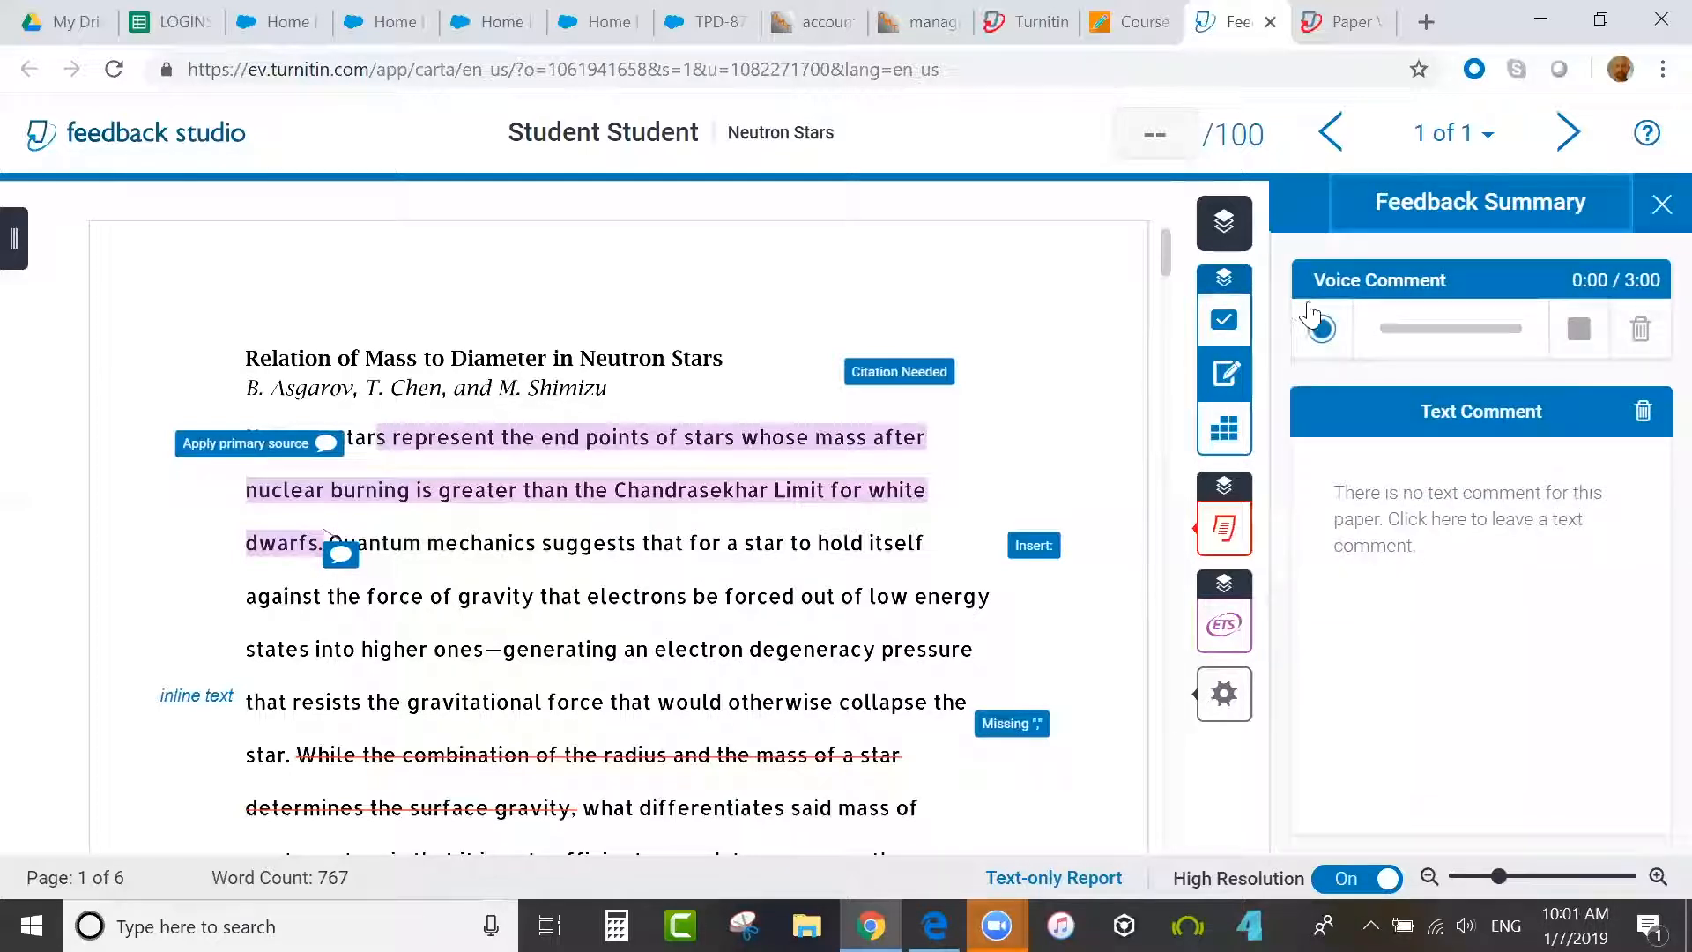
pyautogui.click(1321, 329)
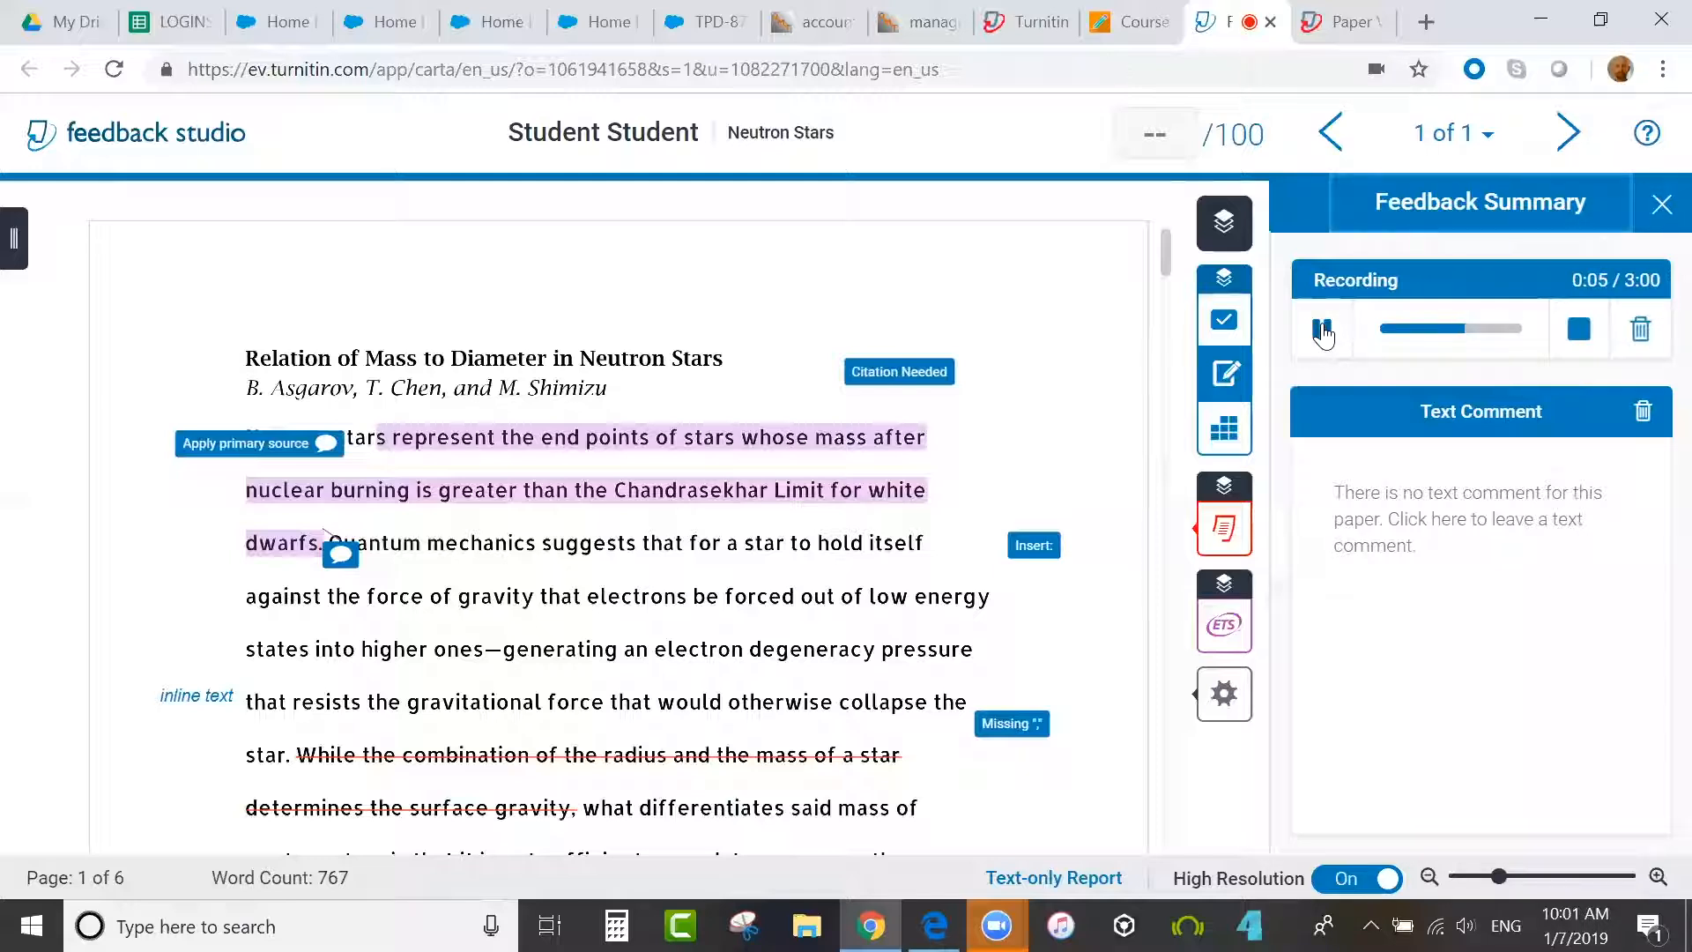
pyautogui.click(1322, 330)
pyautogui.click(1321, 330)
pyautogui.click(1577, 339)
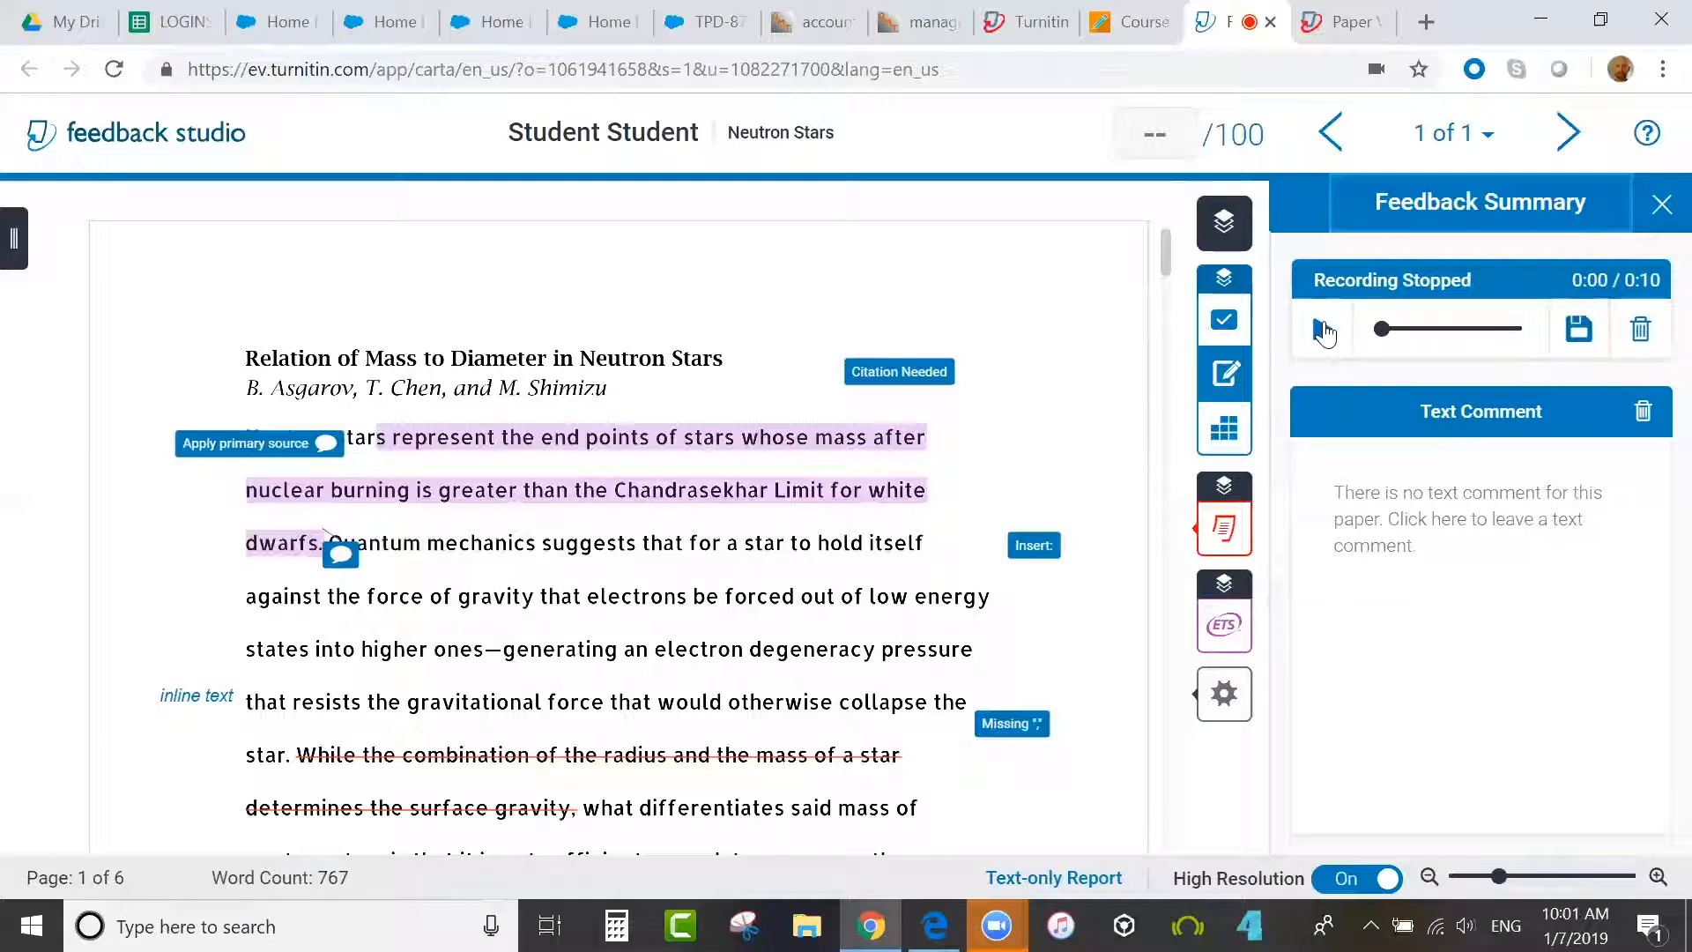
pyautogui.click(1578, 330)
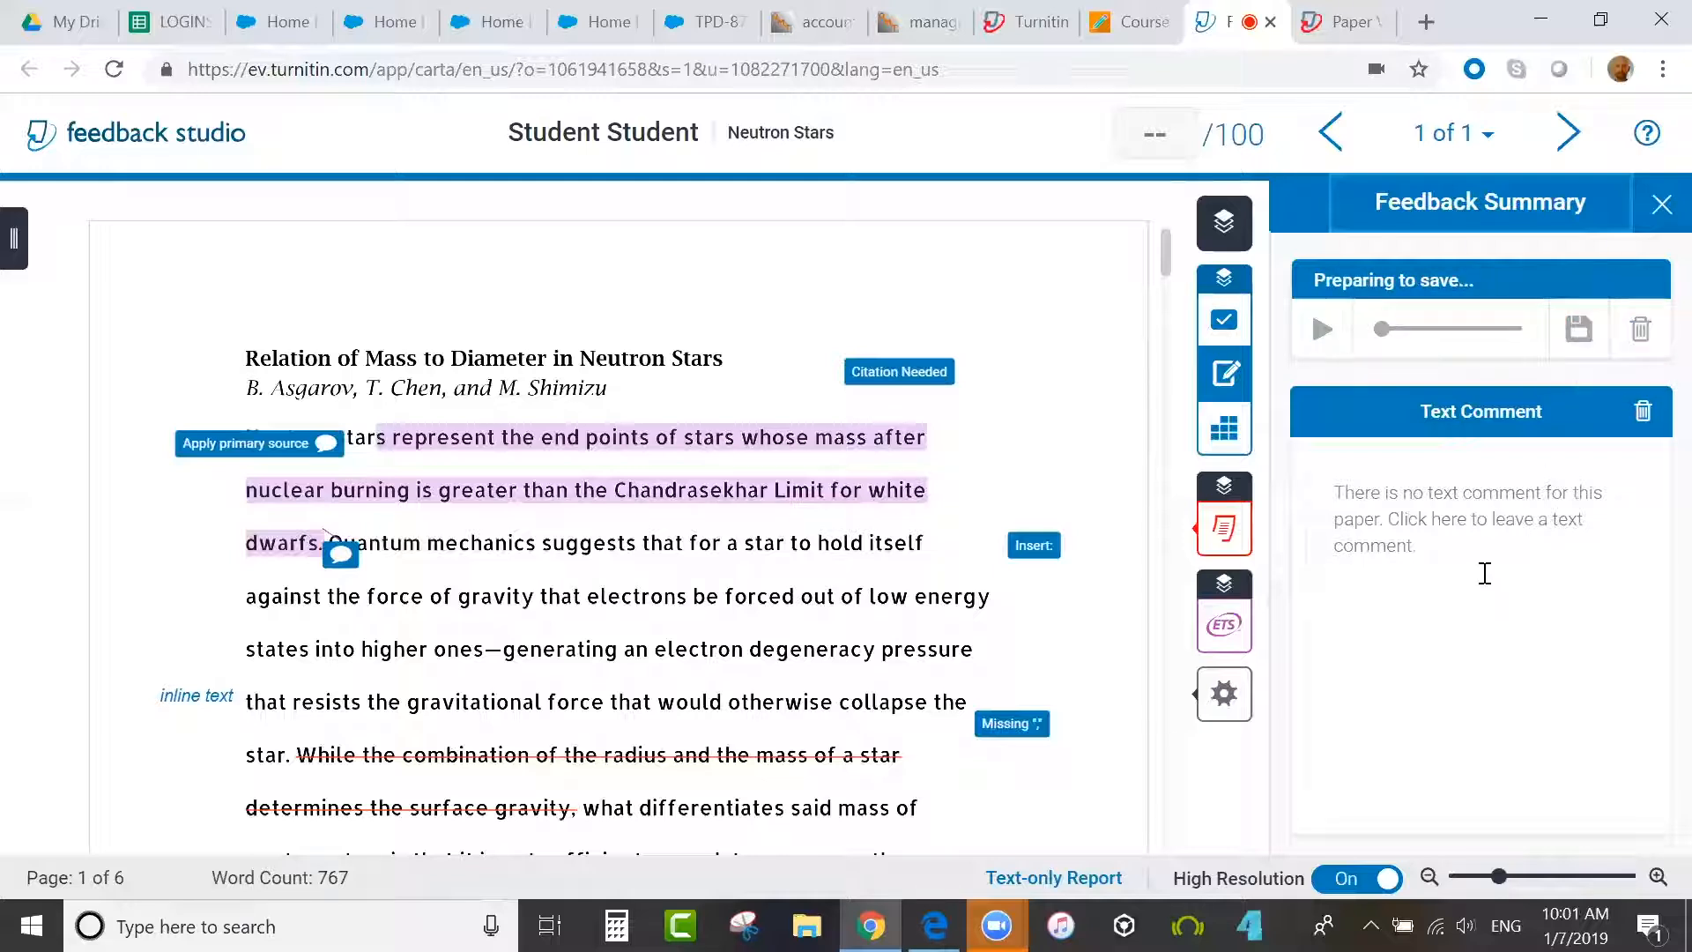
# - Add the summary text comment "This was a great paper because..." to the paper
pyautogui.click(1464, 540)
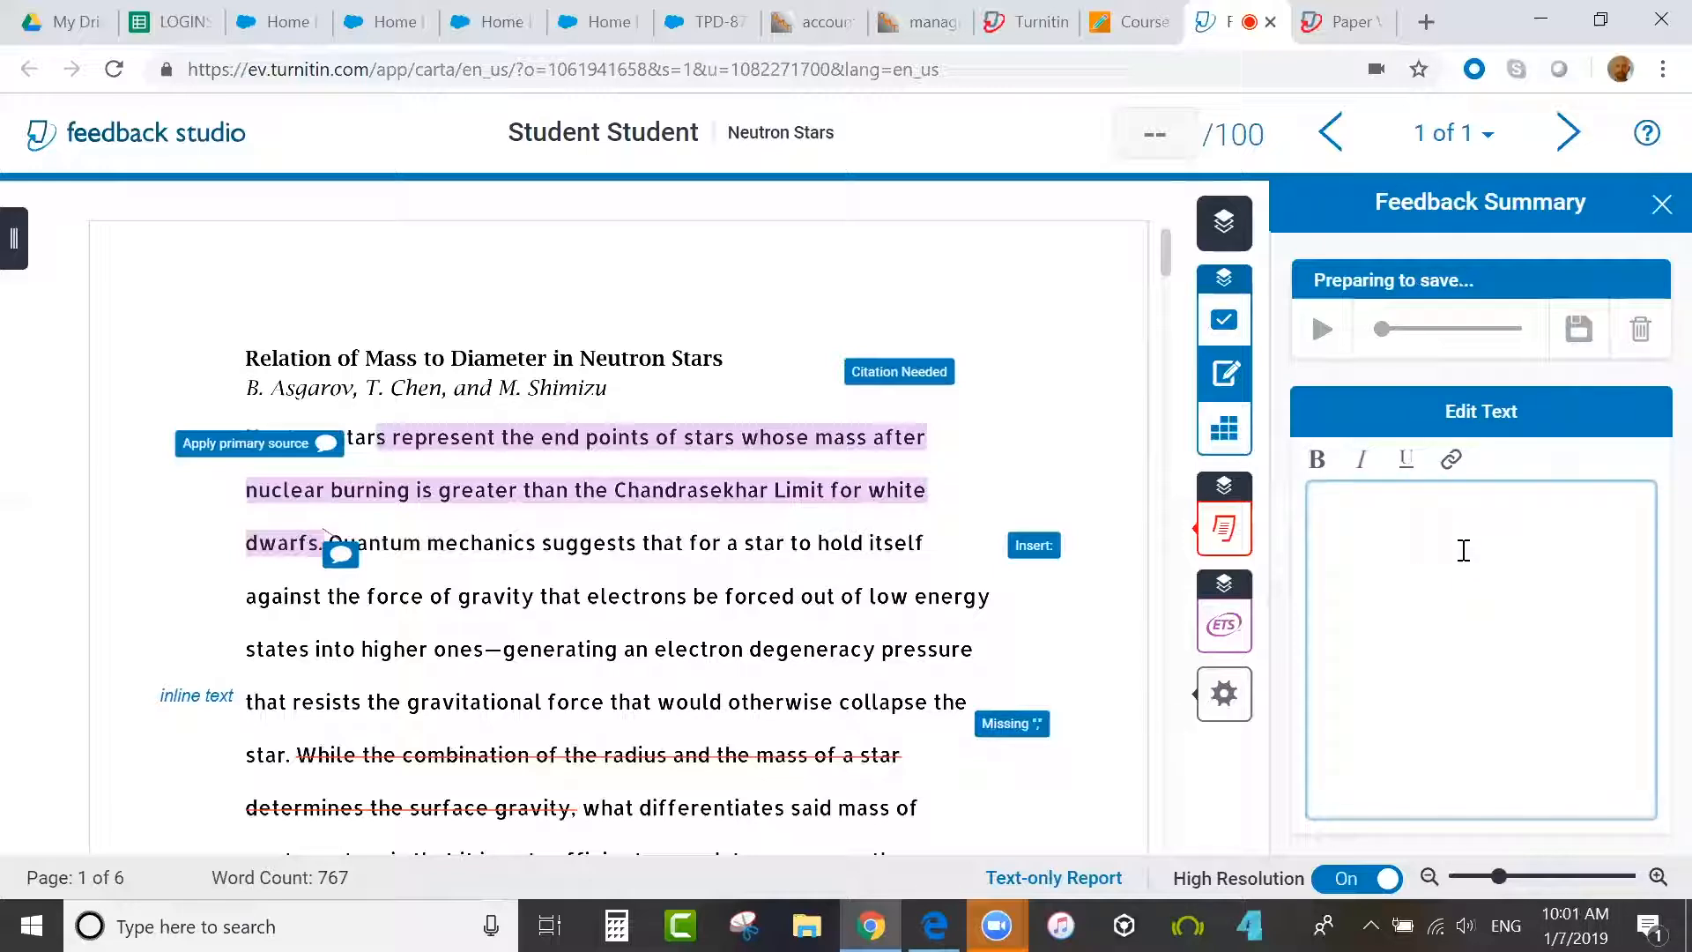
pyautogui.write('This was a great paper because:')
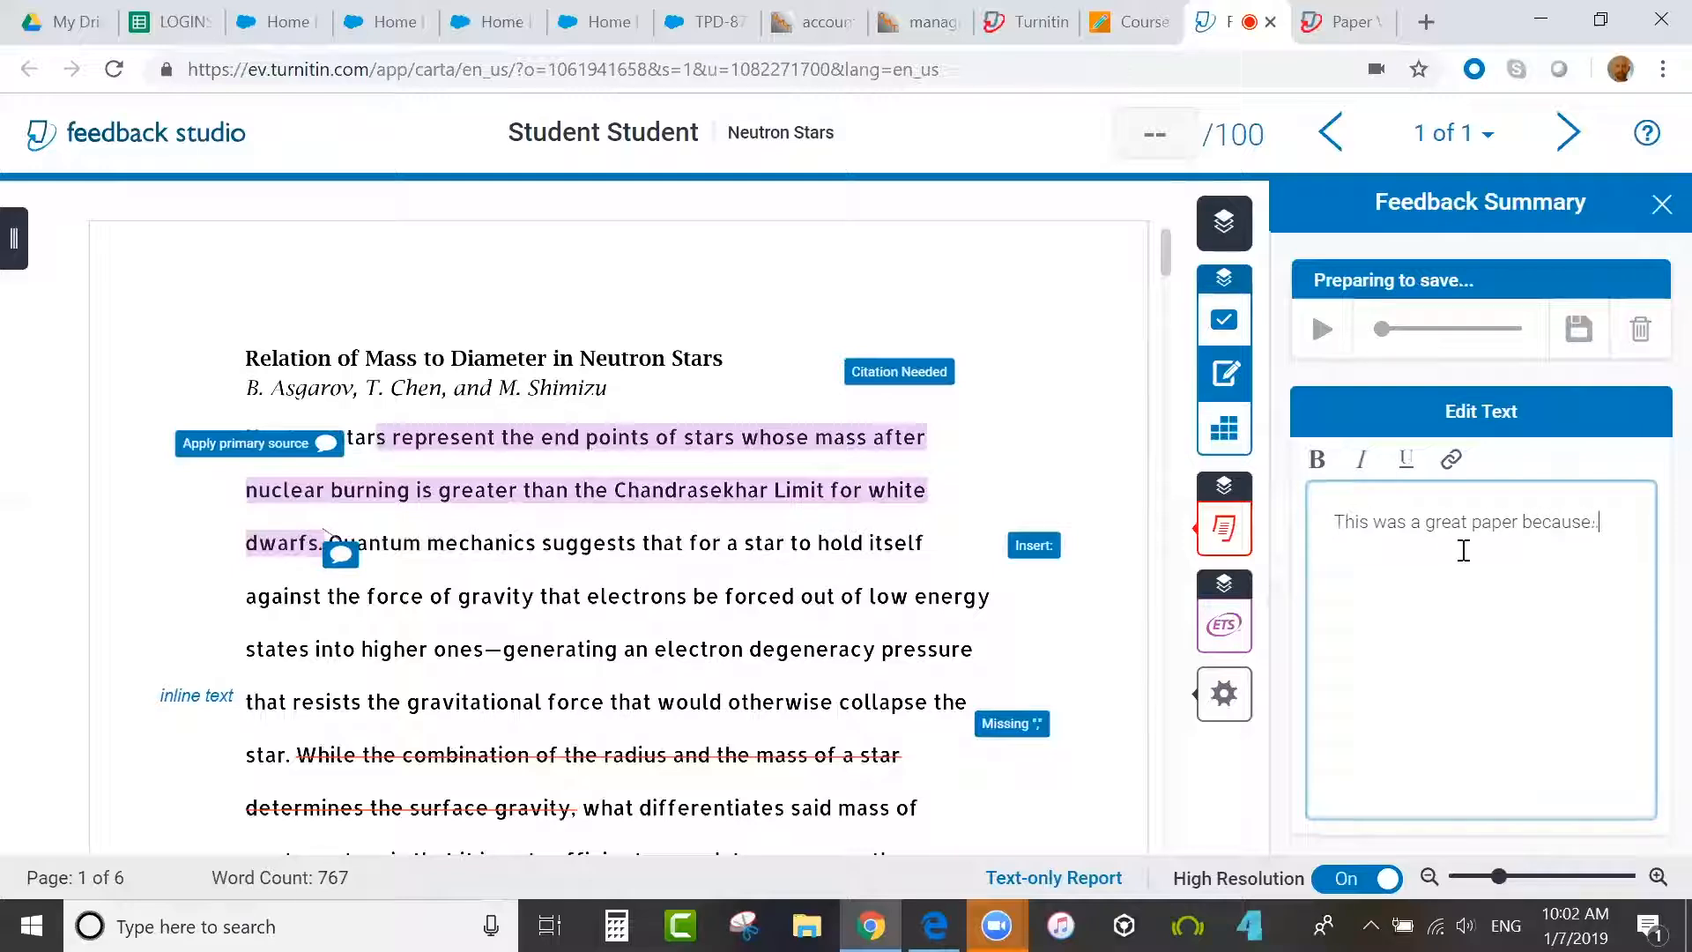
pyautogui.click(1295, 606)
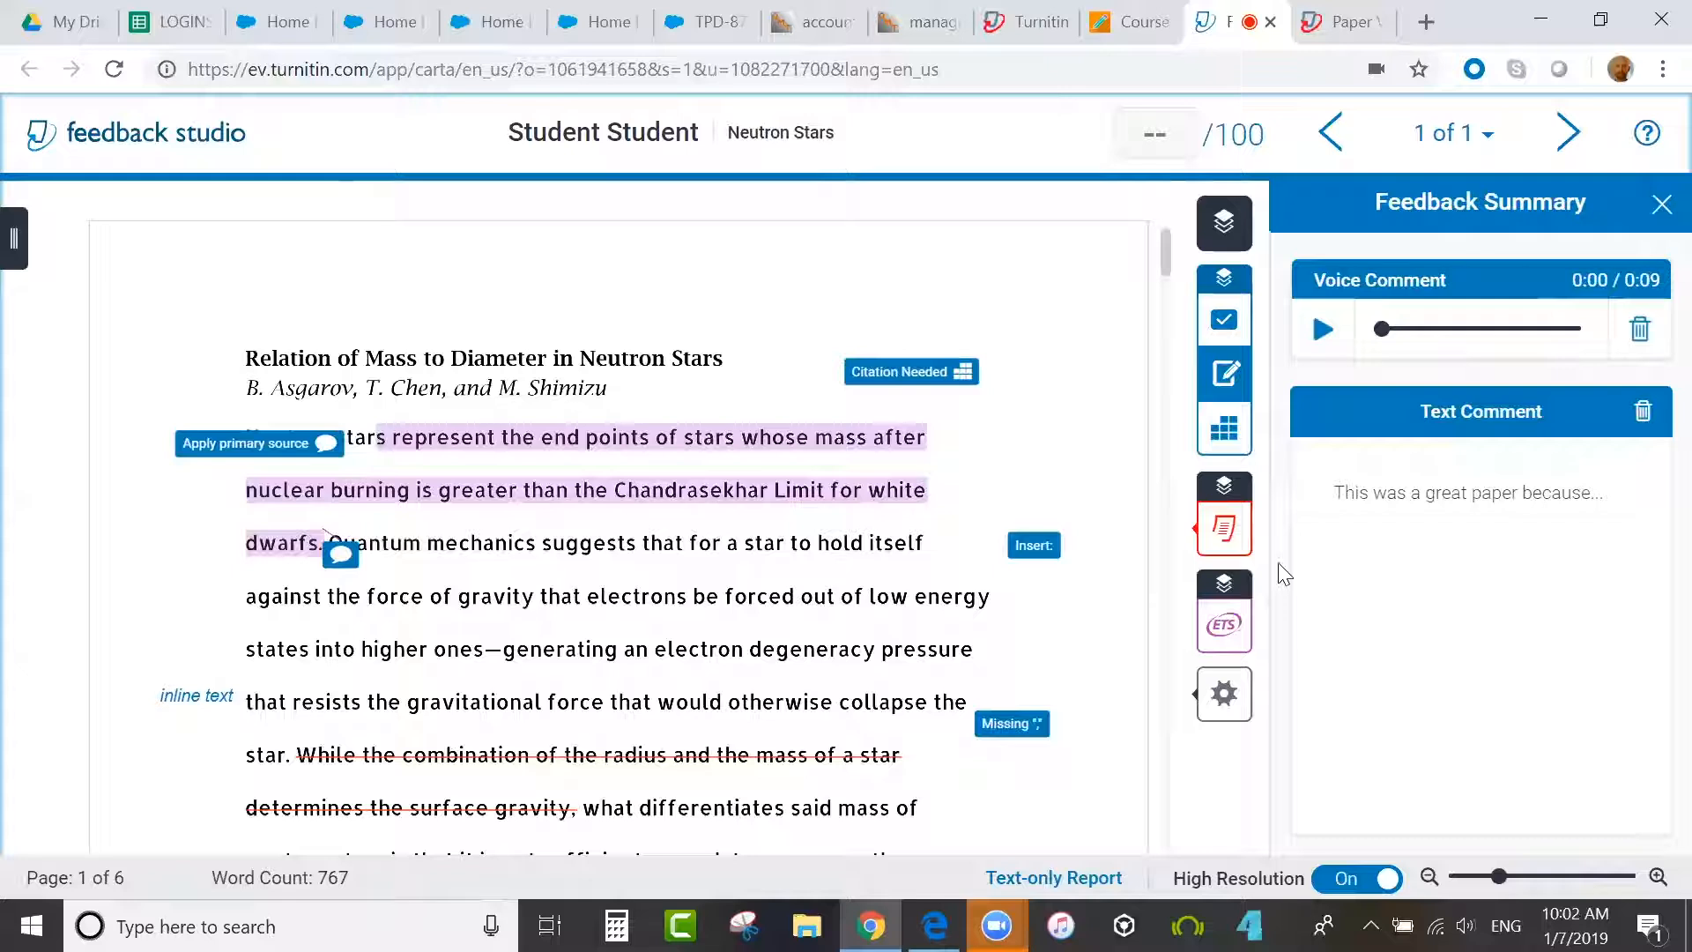
# - Score the rubric with Ideas/Content 3, Organization 4, Word Choice 3, Fluency 3 and Conventions 4, and apply it to the grade
pyautogui.click(1225, 432)
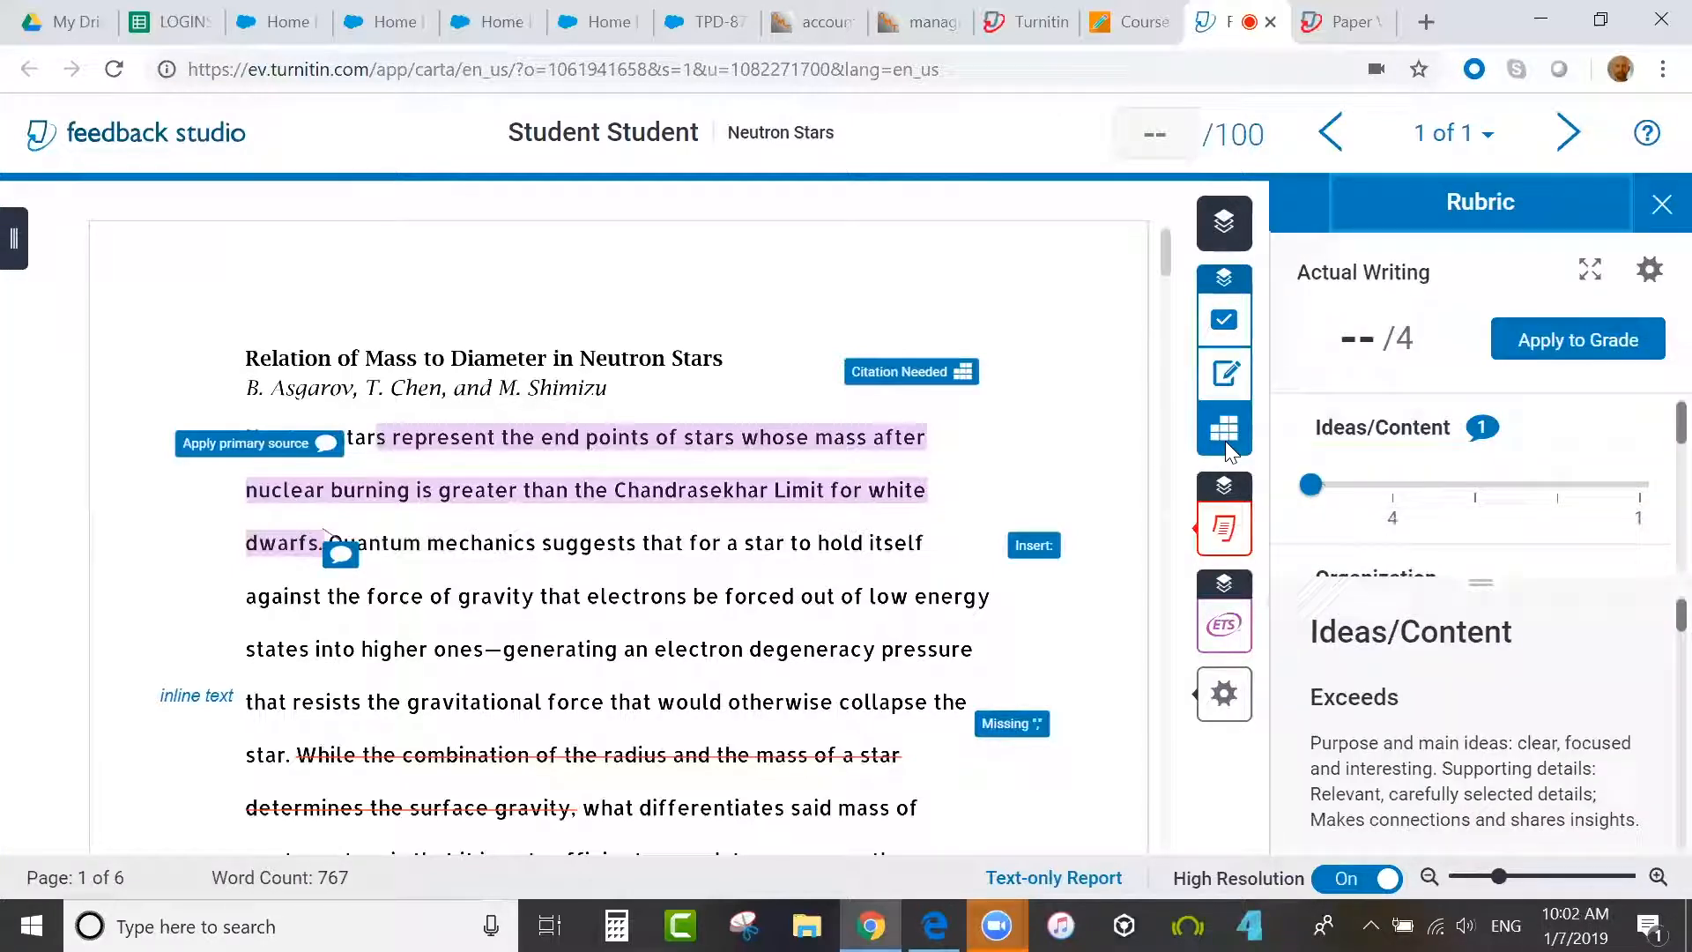
pyautogui.click(1476, 501)
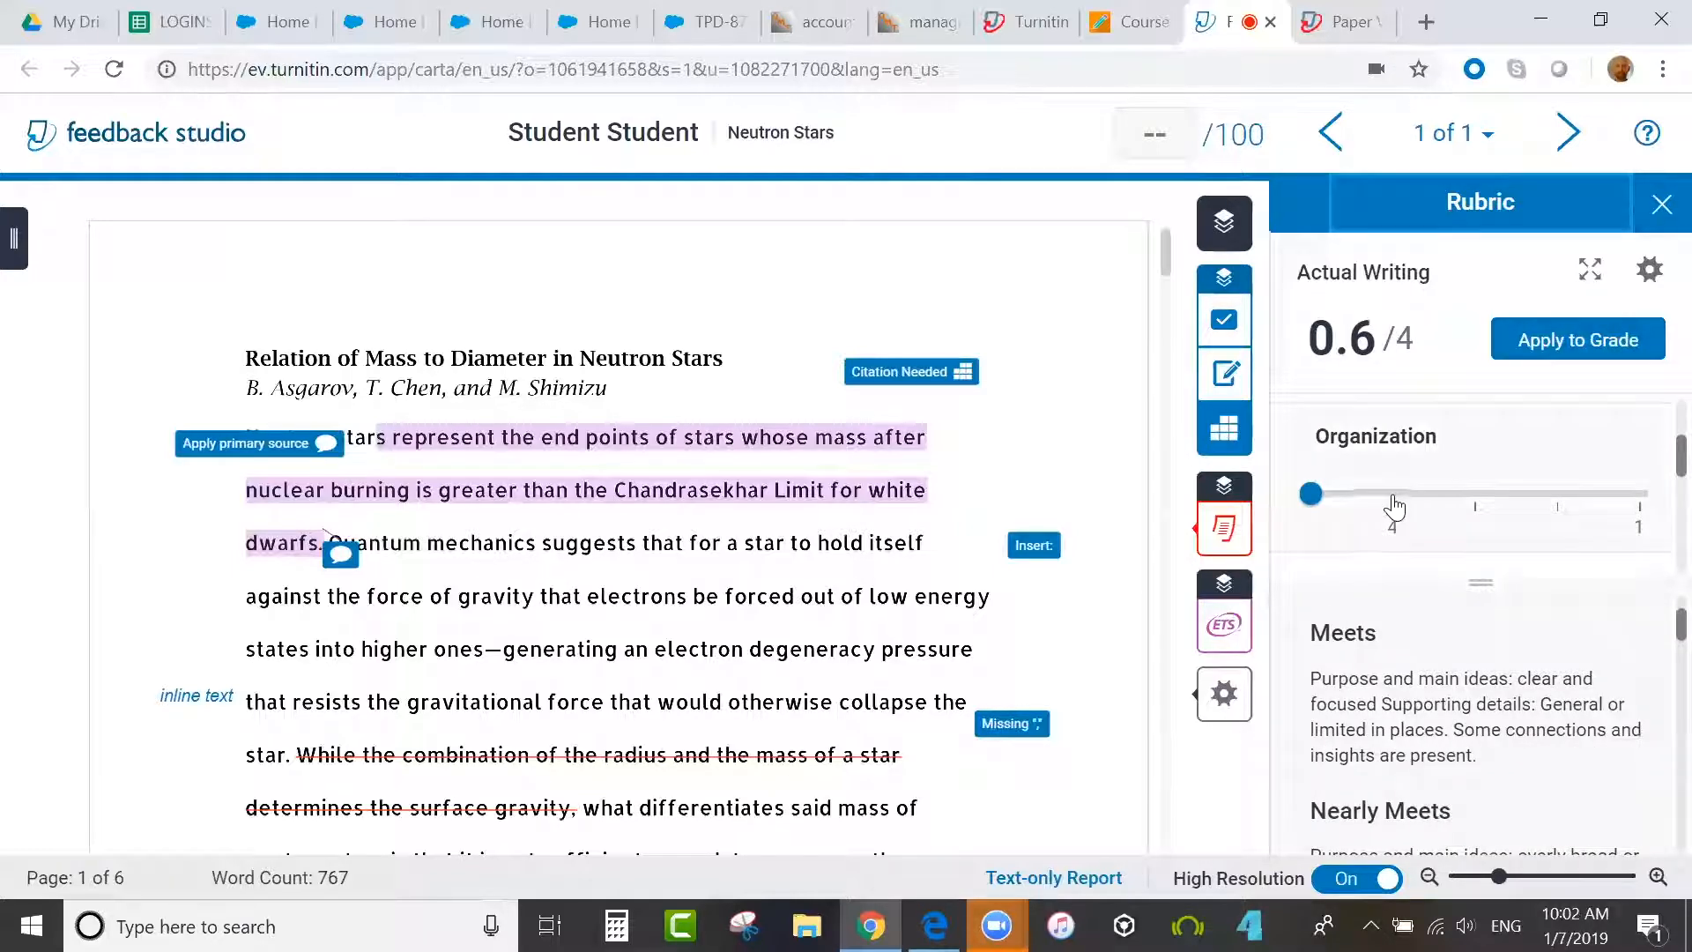
pyautogui.click(1394, 506)
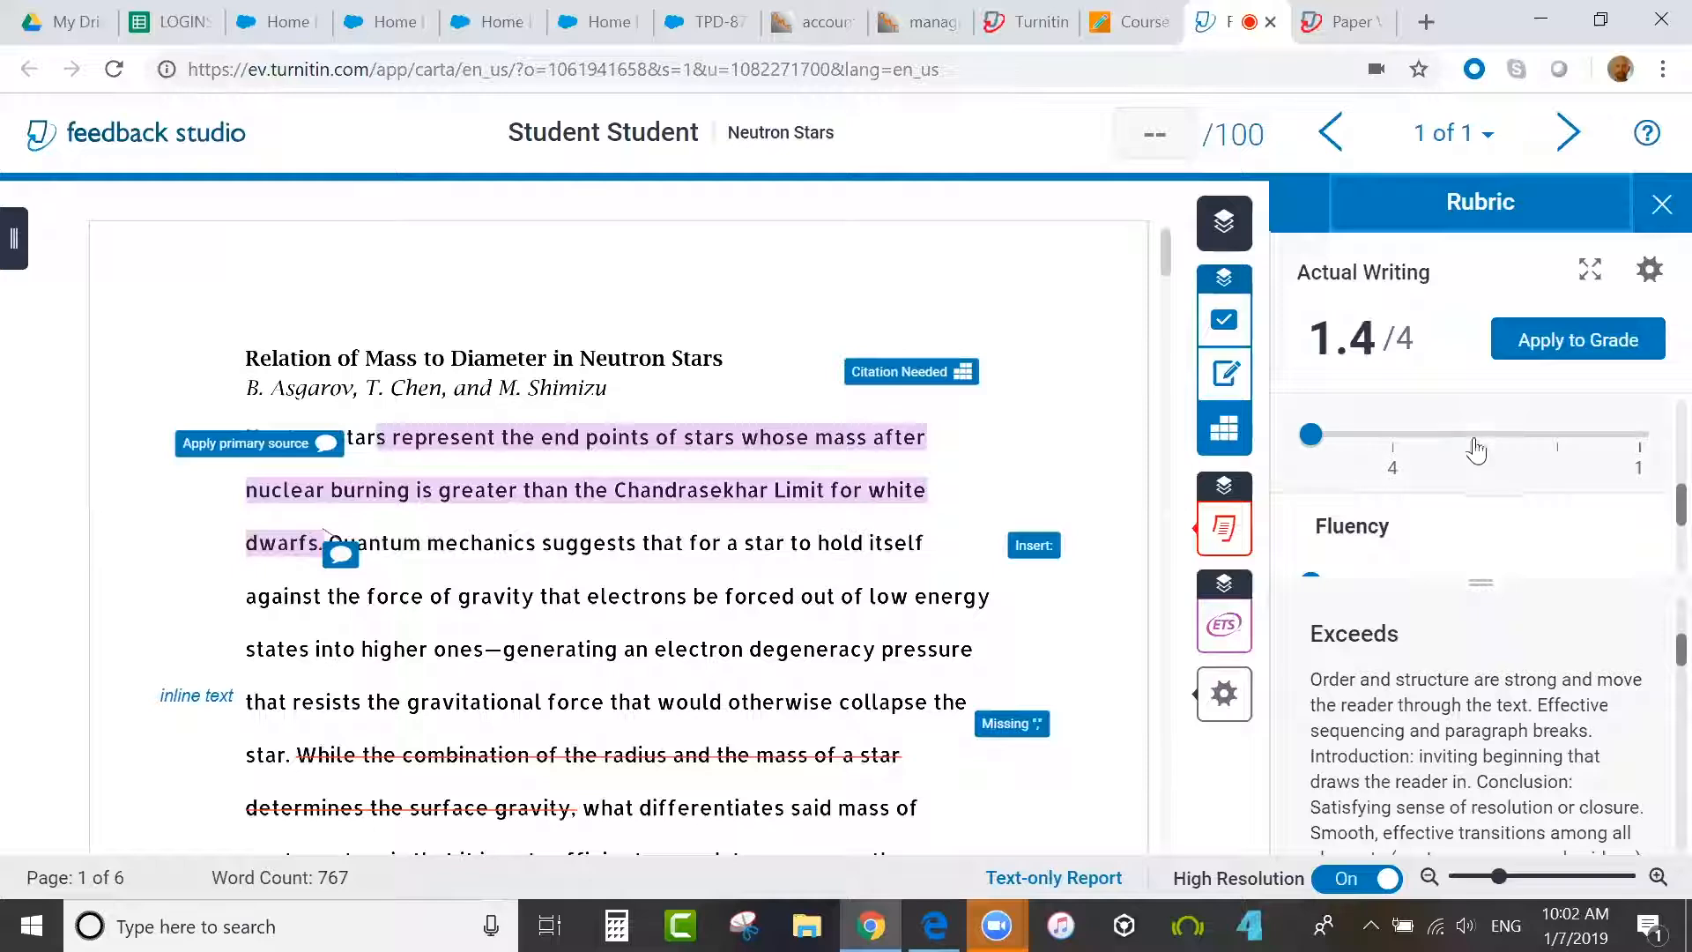
pyautogui.click(1474, 440)
pyautogui.click(1476, 476)
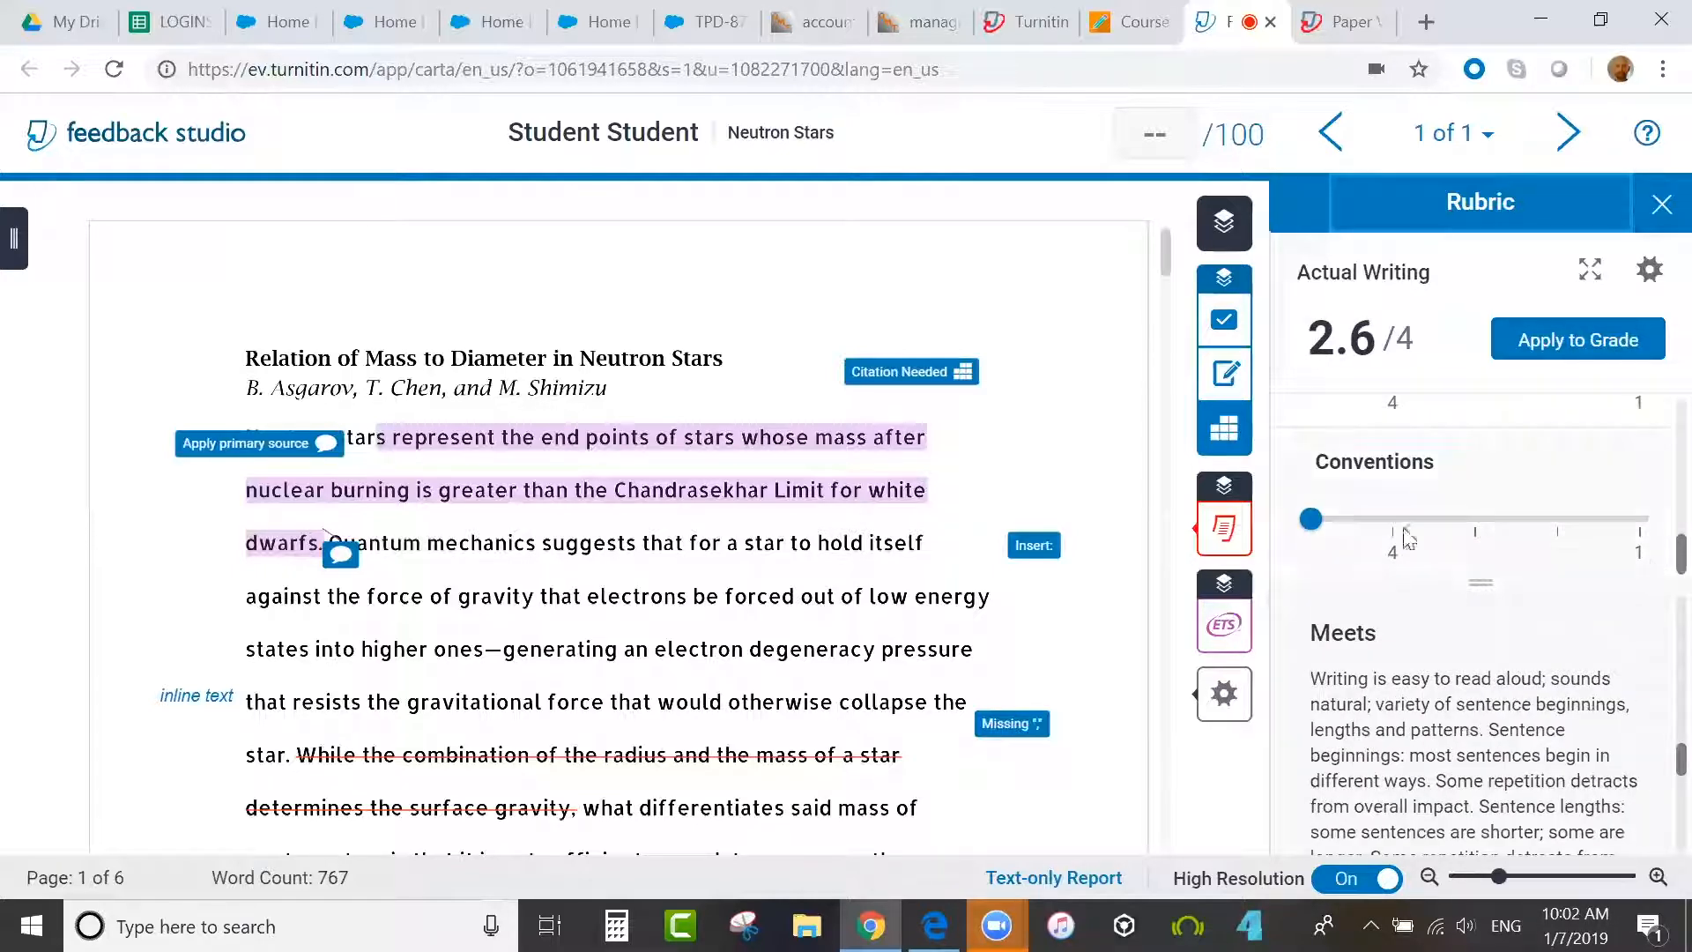
pyautogui.click(1405, 535)
pyautogui.scroll(5, 1656, 548)
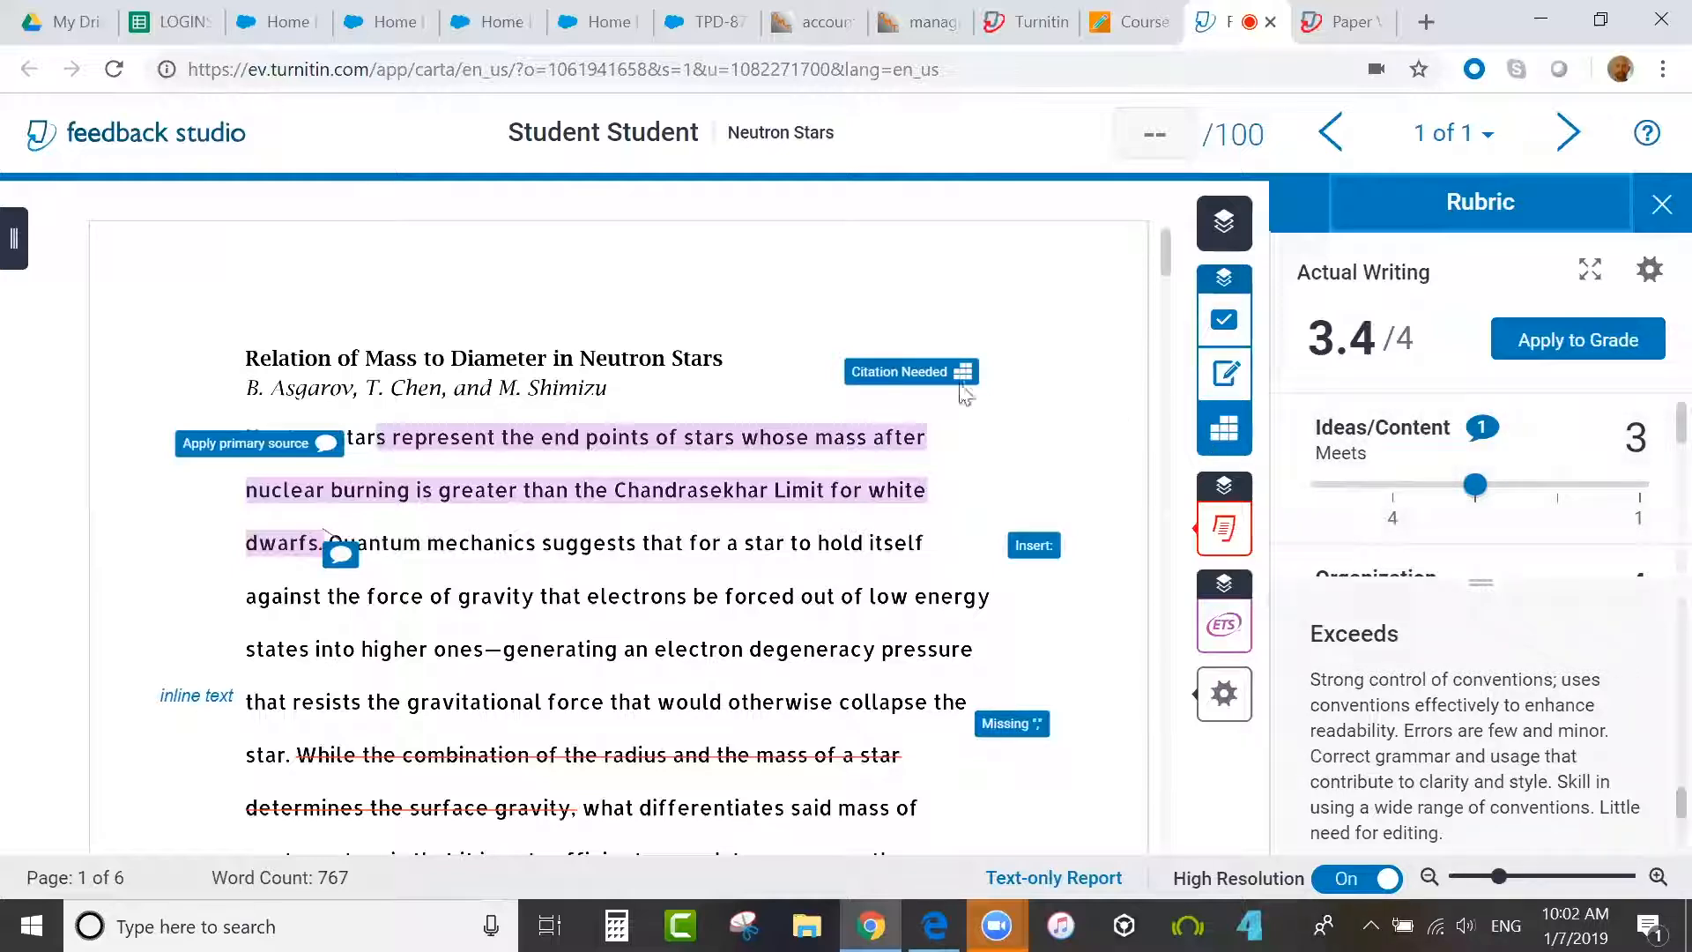
pyautogui.click(1556, 344)
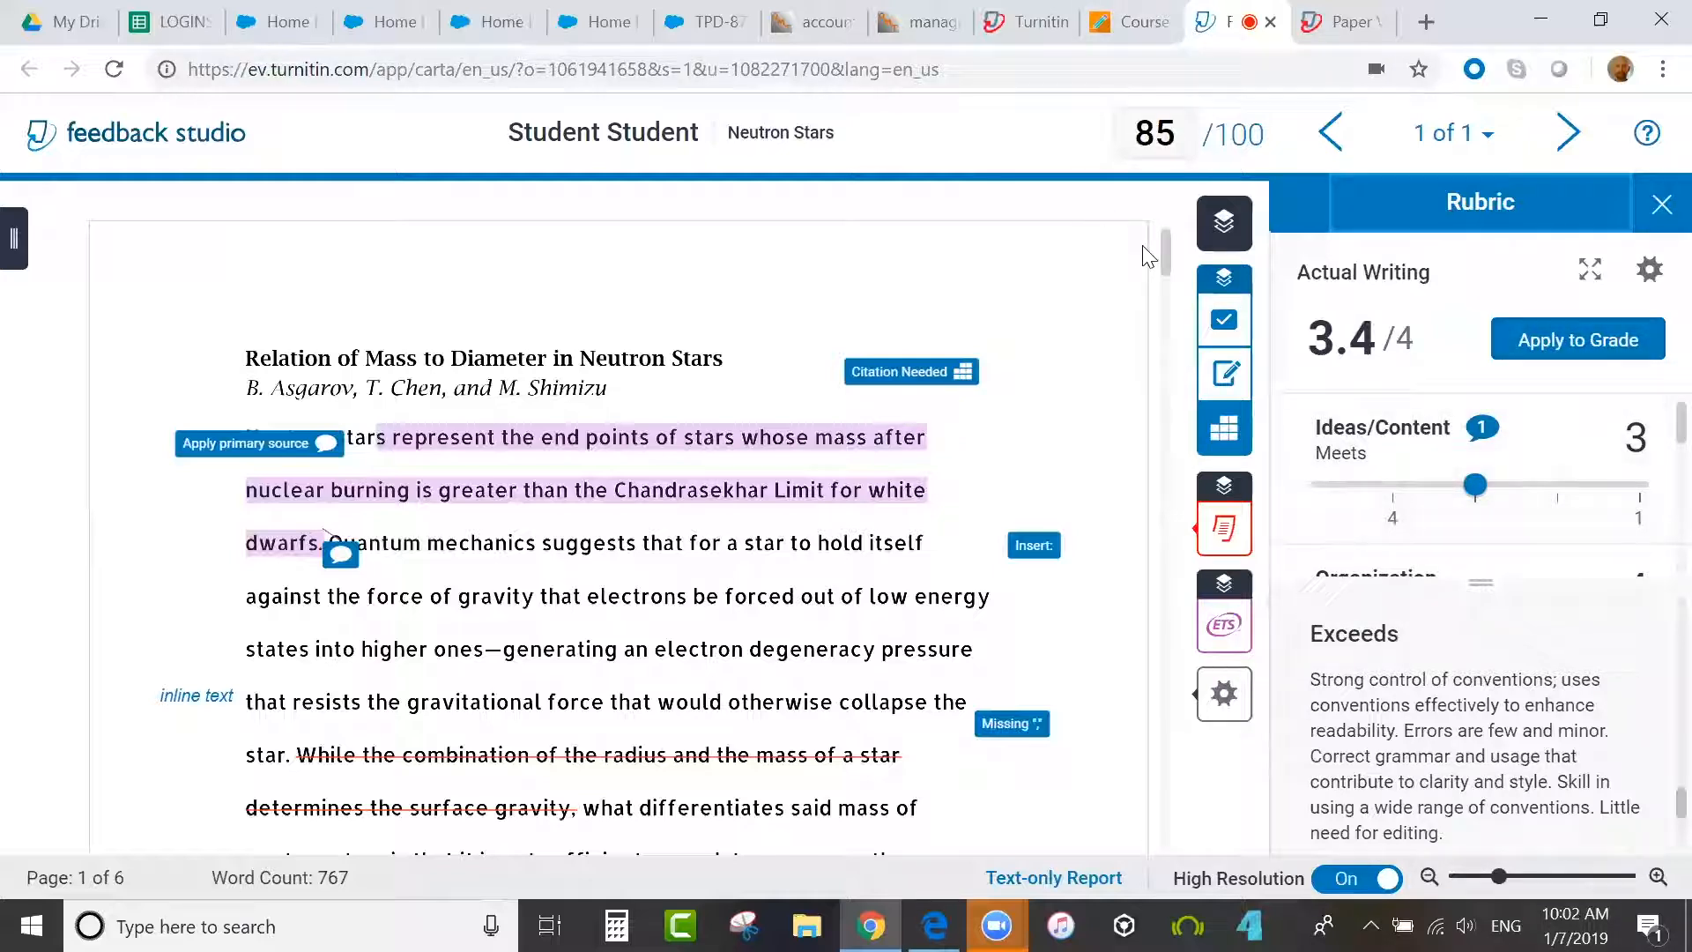
# - In the maximized expanded rubric, rate Ideas/Content as Meets and both Organization and Word Choice as Exceeds
pyautogui.click(1589, 281)
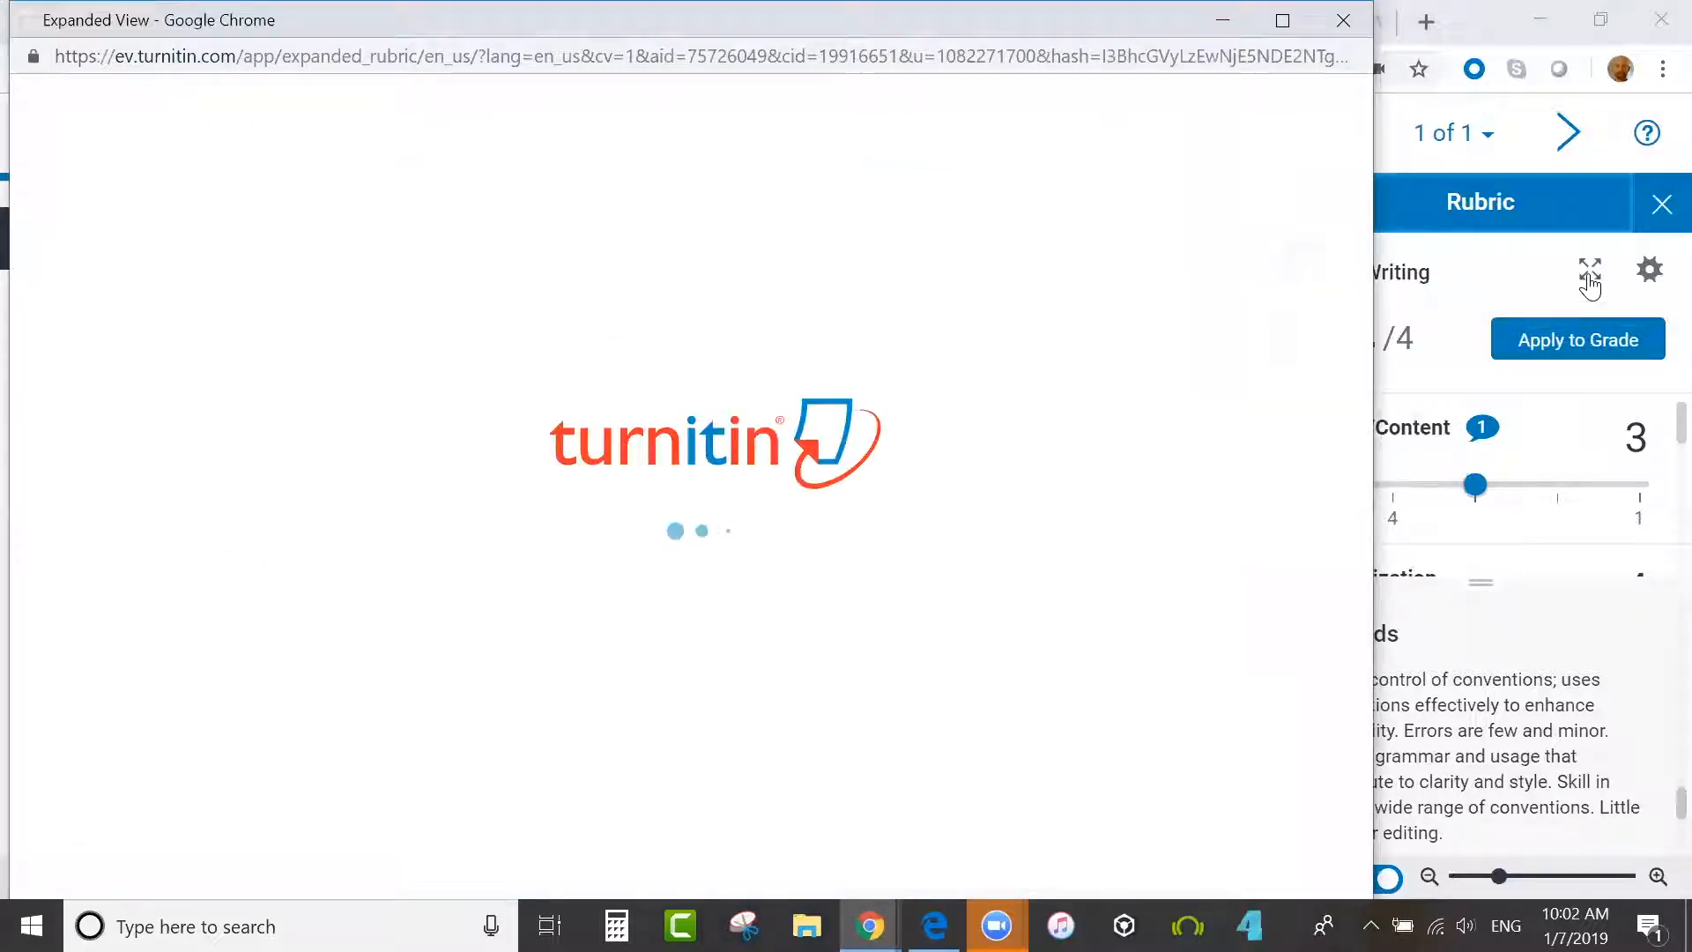
pyautogui.click(1285, 25)
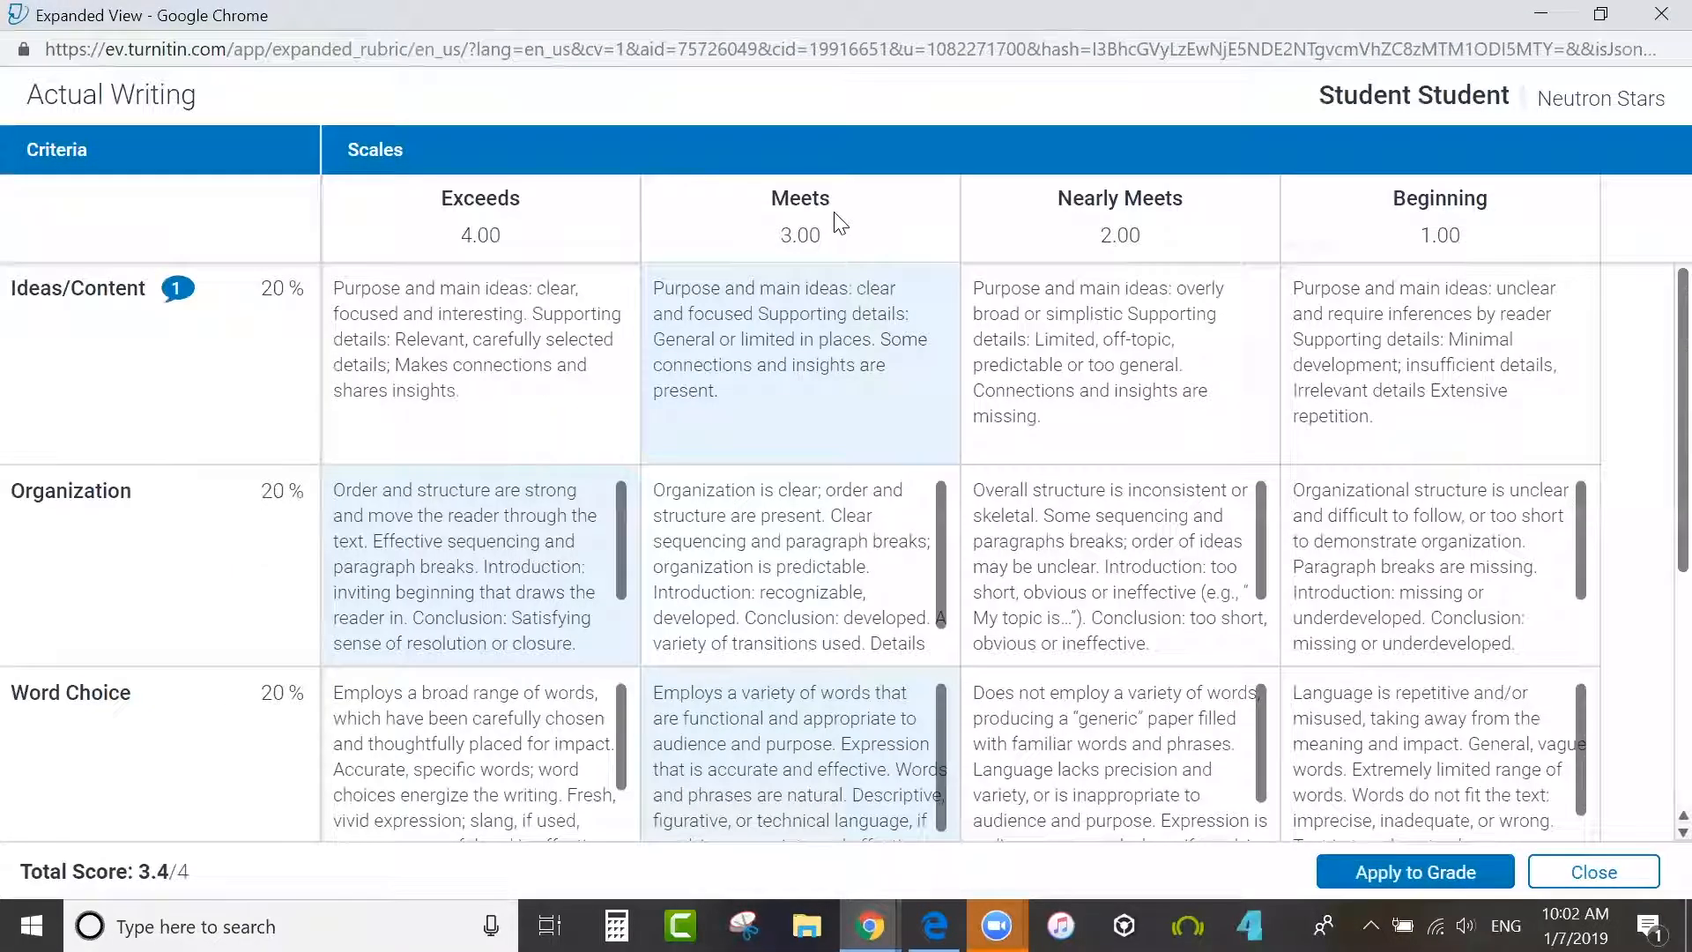
pyautogui.click(1106, 383)
pyautogui.click(763, 343)
pyautogui.click(484, 345)
pyautogui.click(762, 348)
pyautogui.click(802, 568)
pyautogui.click(539, 745)
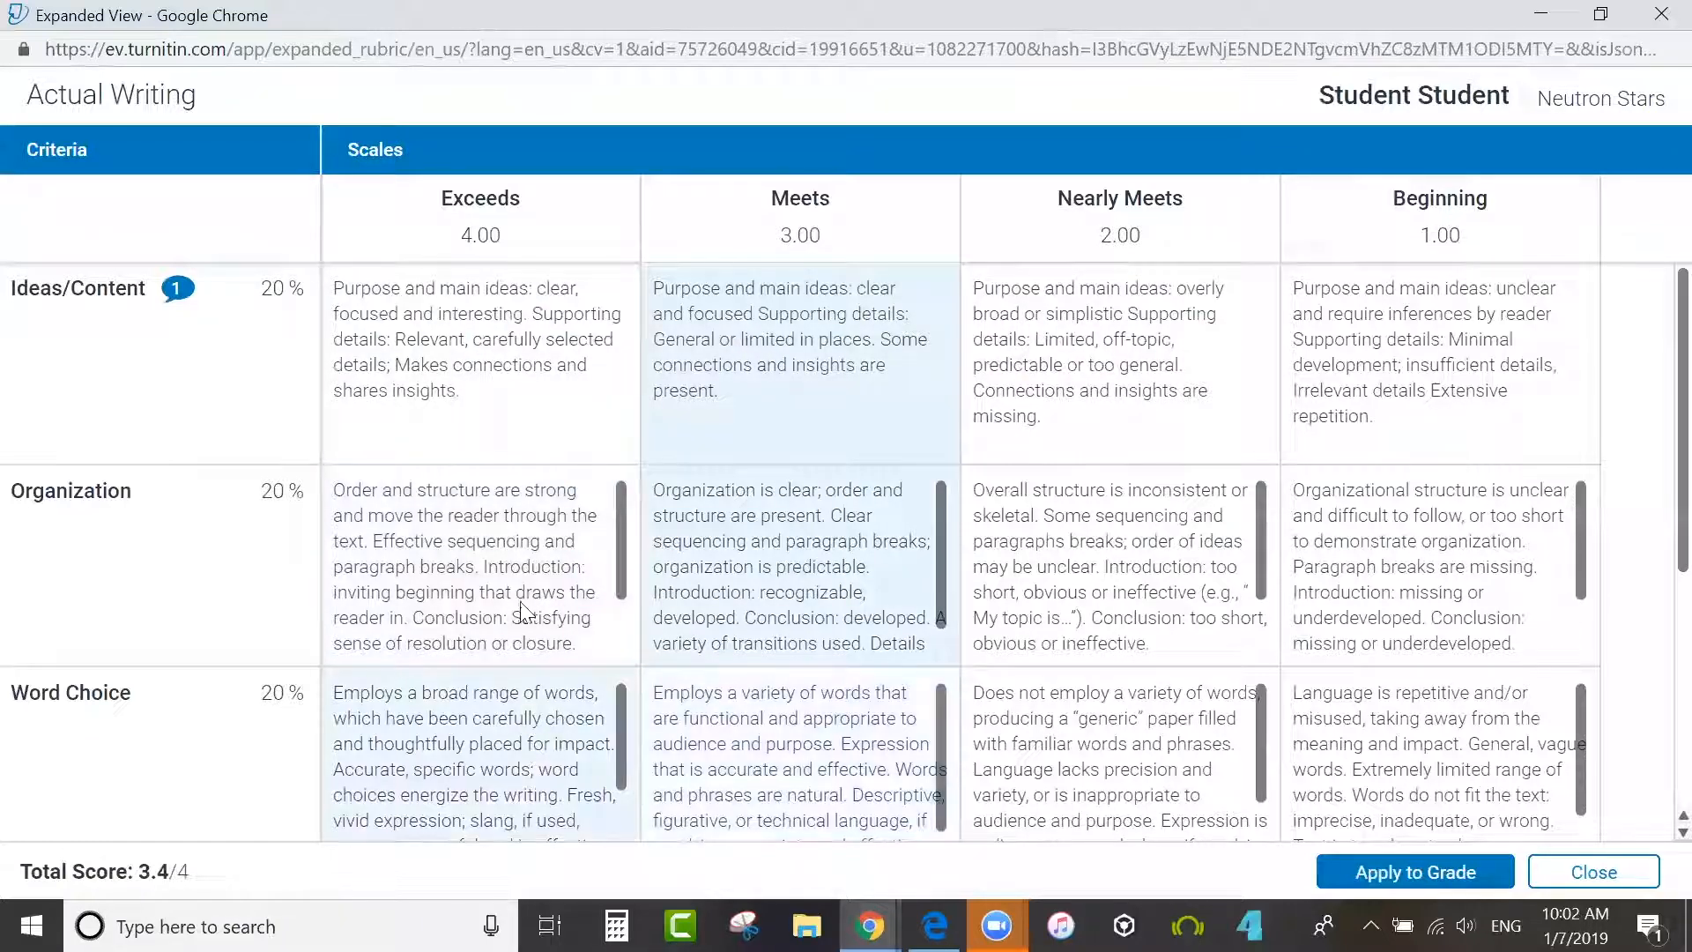
pyautogui.click(527, 617)
# - Apply the expanded rubric's score to the grade, then close the rubric views, extending the session when asked
pyautogui.scroll(-5, 1657, 502)
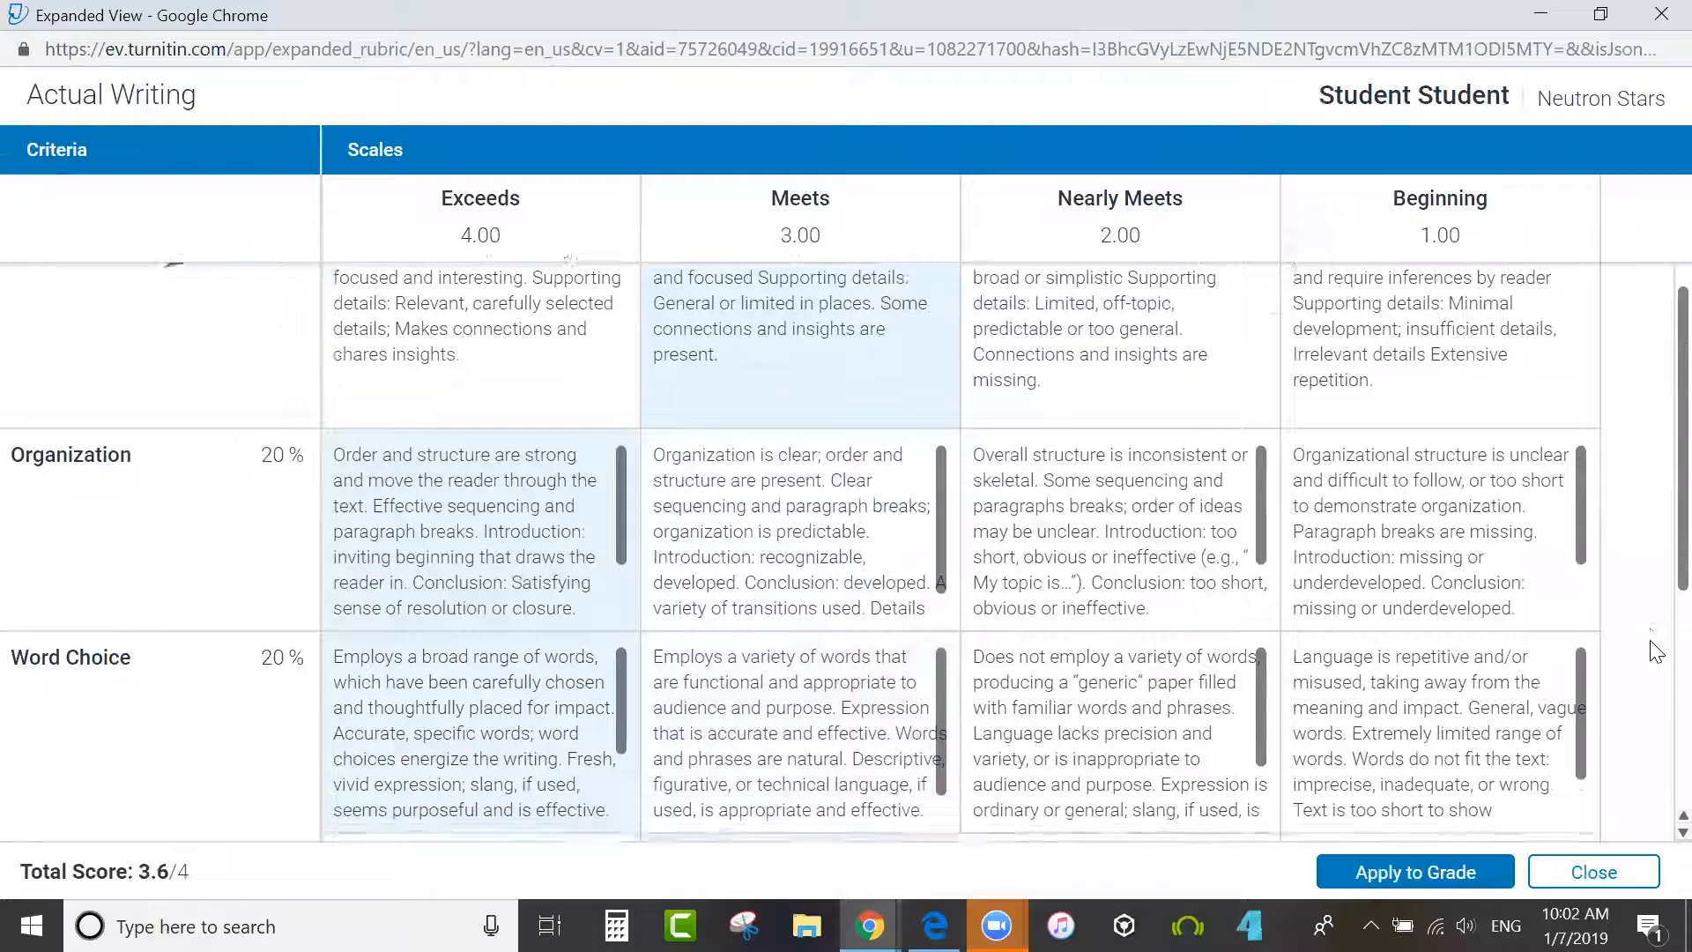
pyautogui.click(1401, 872)
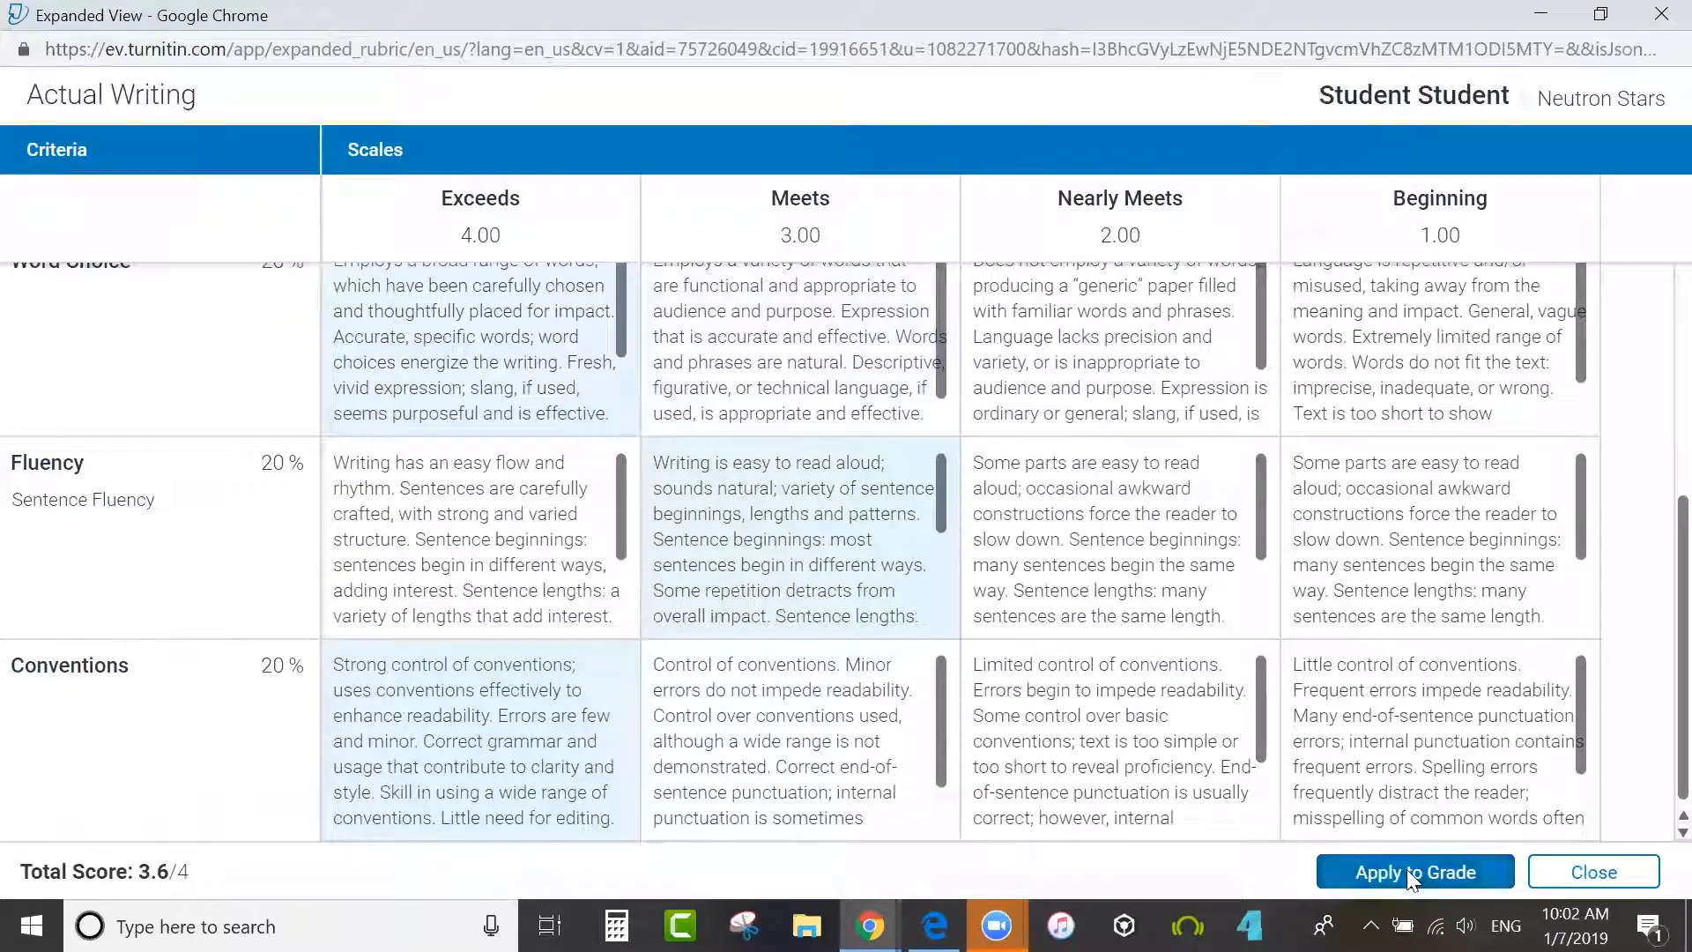
pyautogui.click(1591, 871)
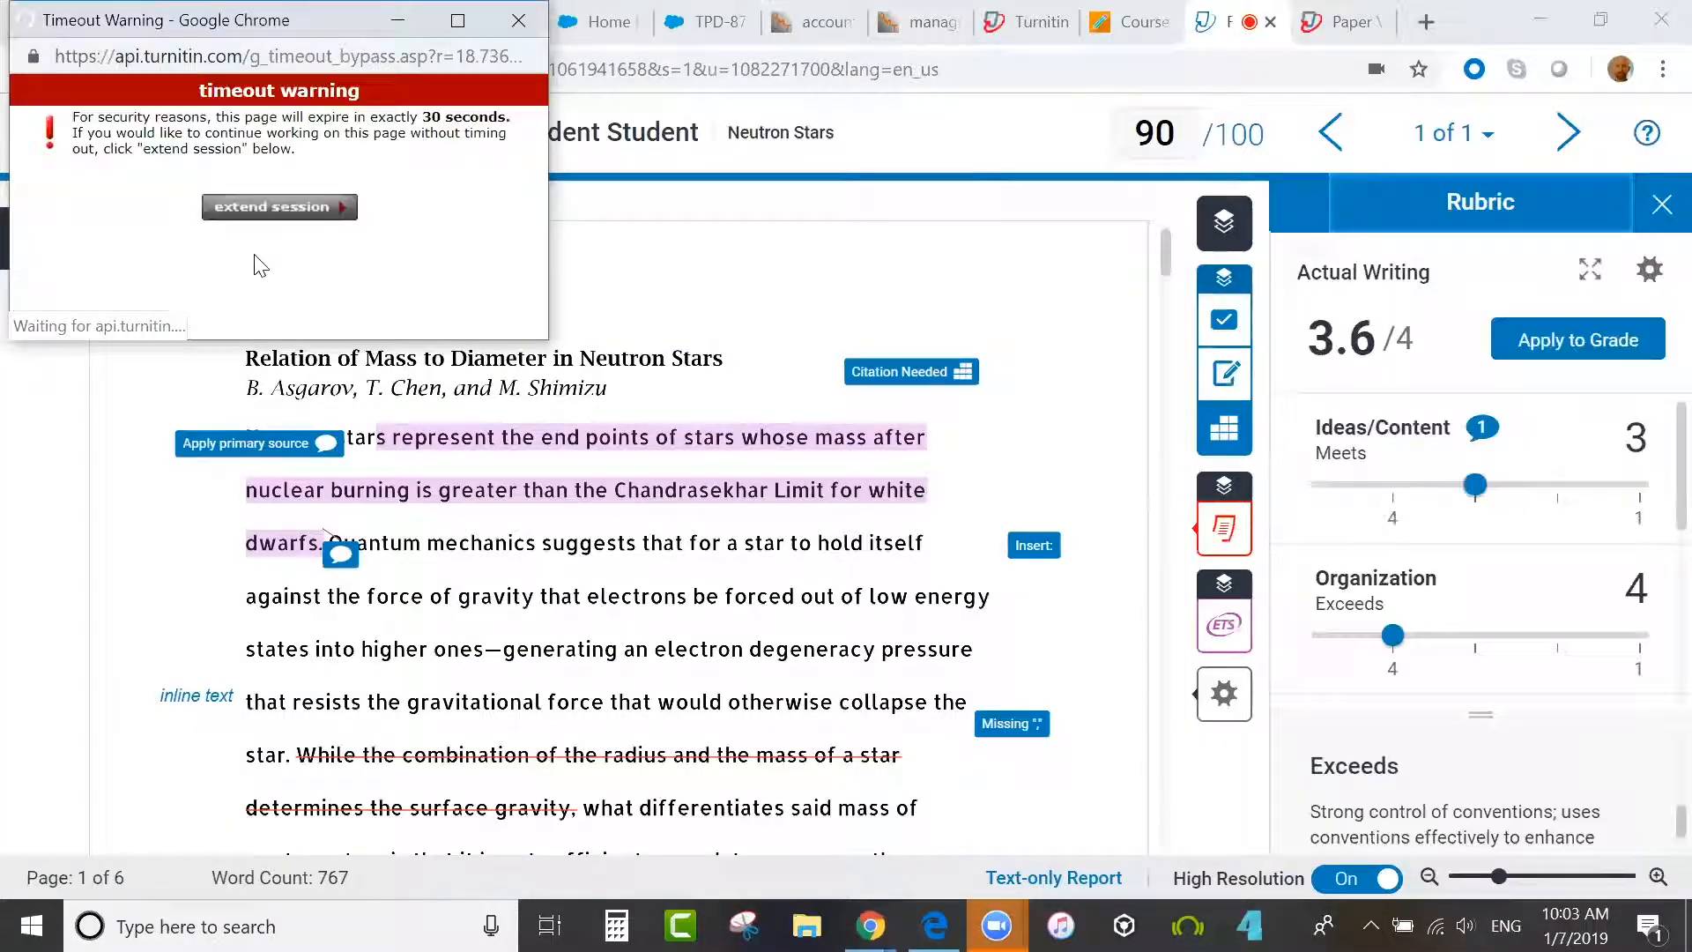
pyautogui.click(289, 215)
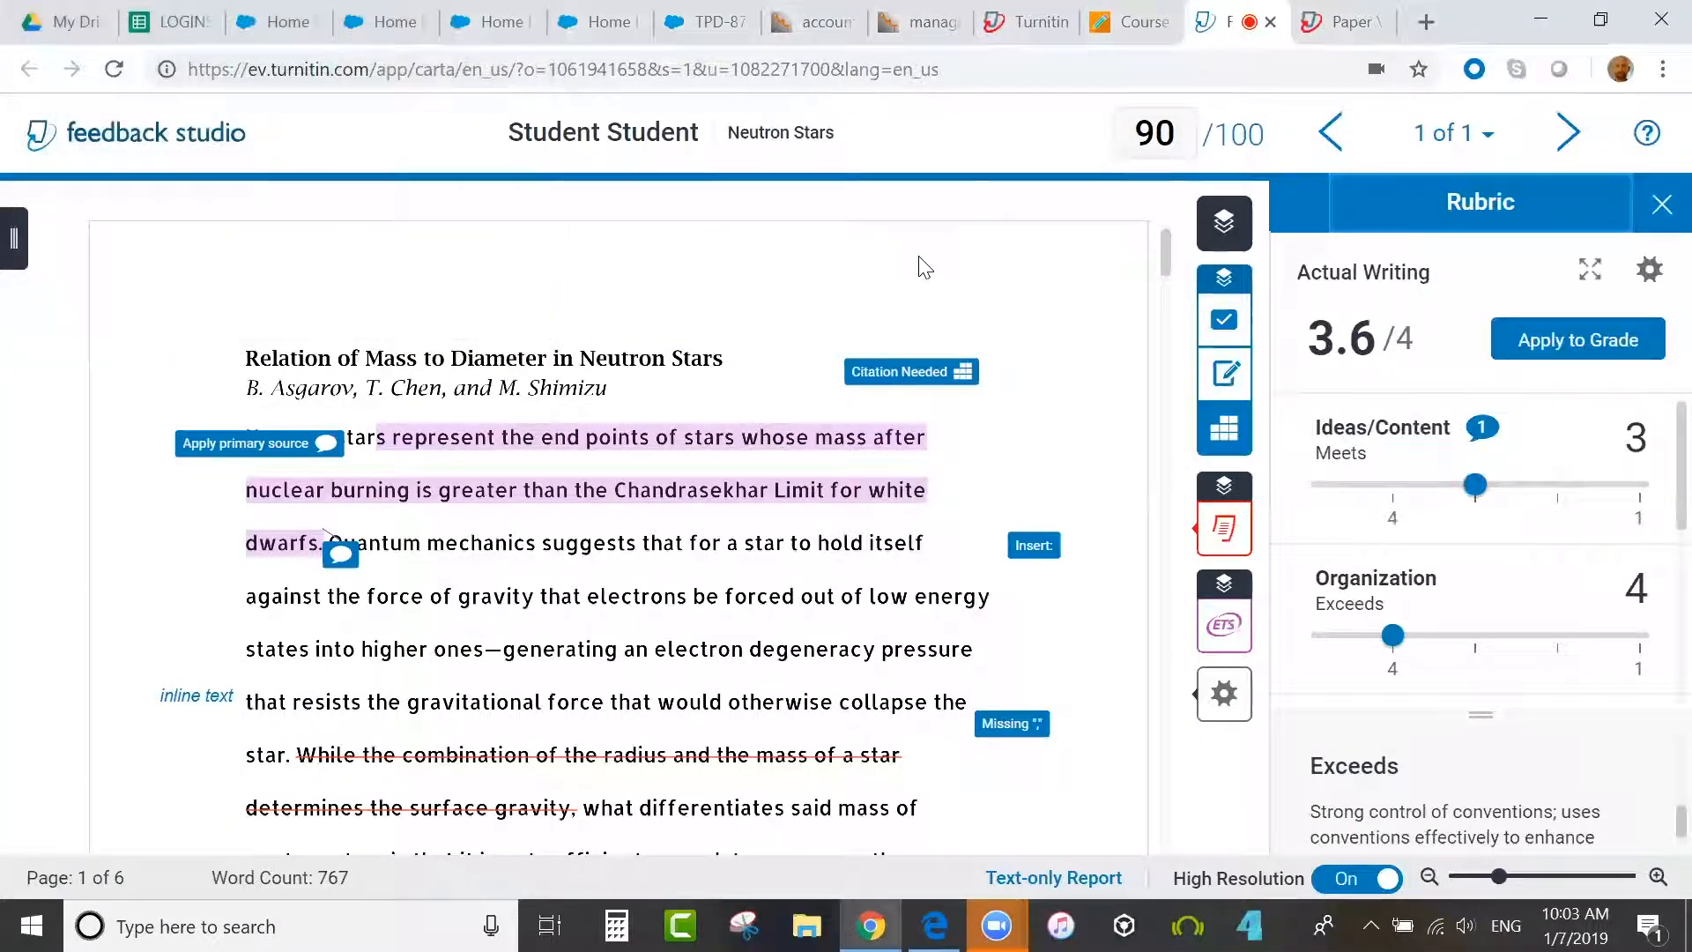
pyautogui.click(1662, 205)
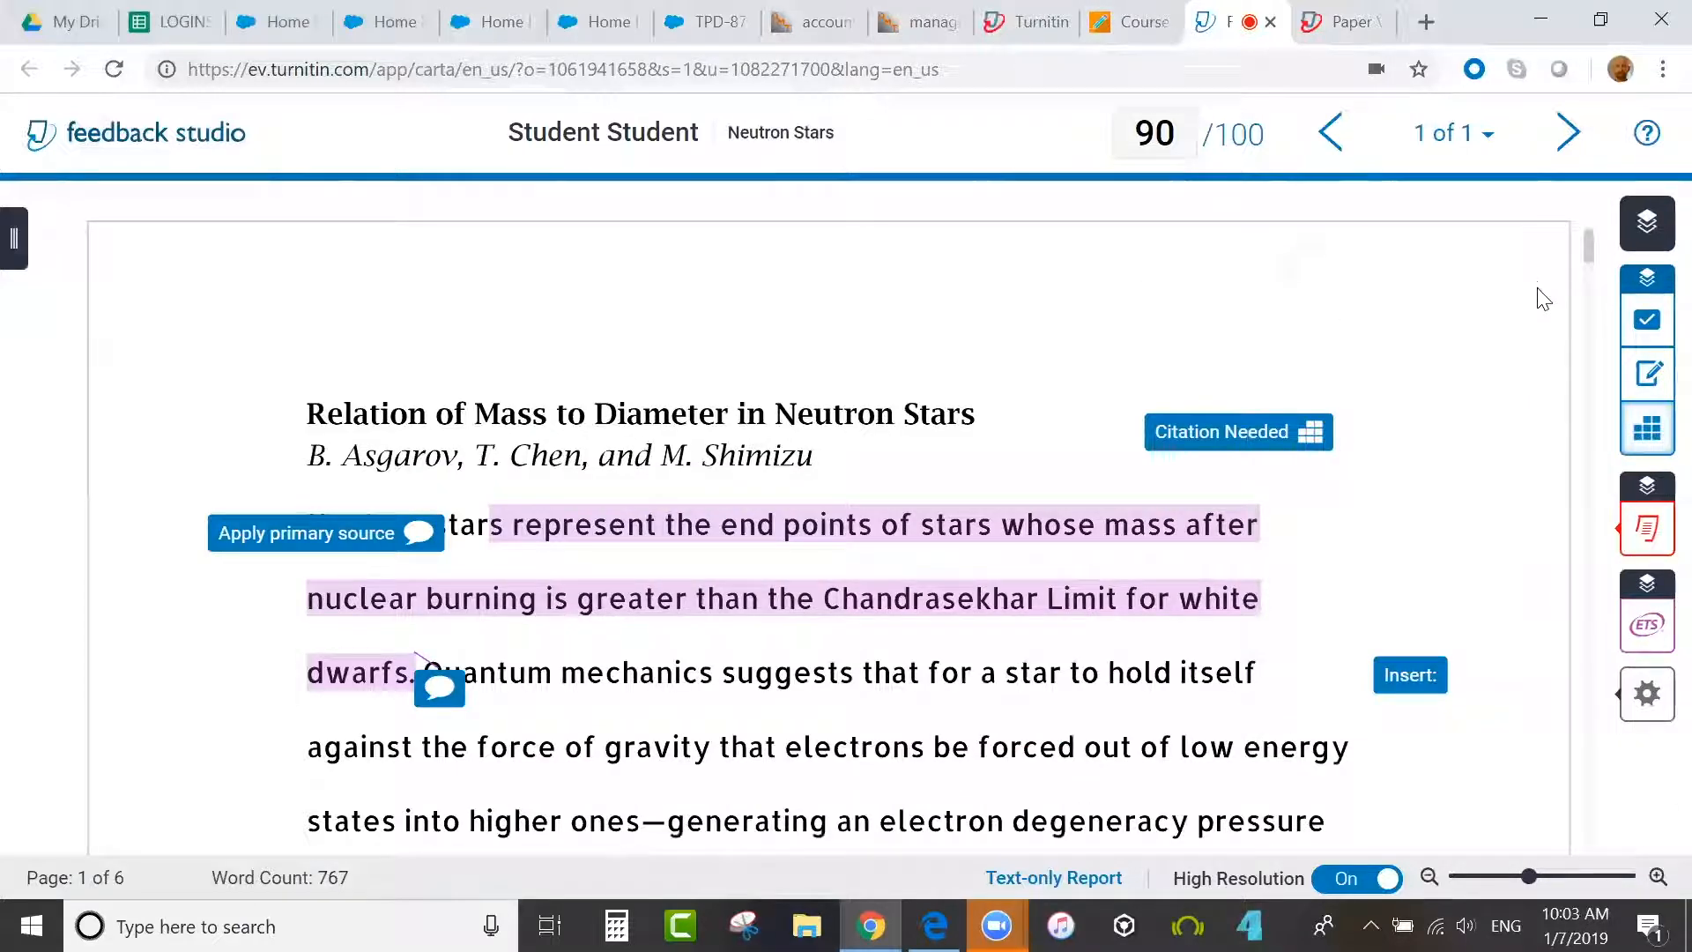
# - Hide the instructor's grading marks and show the e-rater results, looking through all categories from Grammar to Spelling
pyautogui.click(1647, 277)
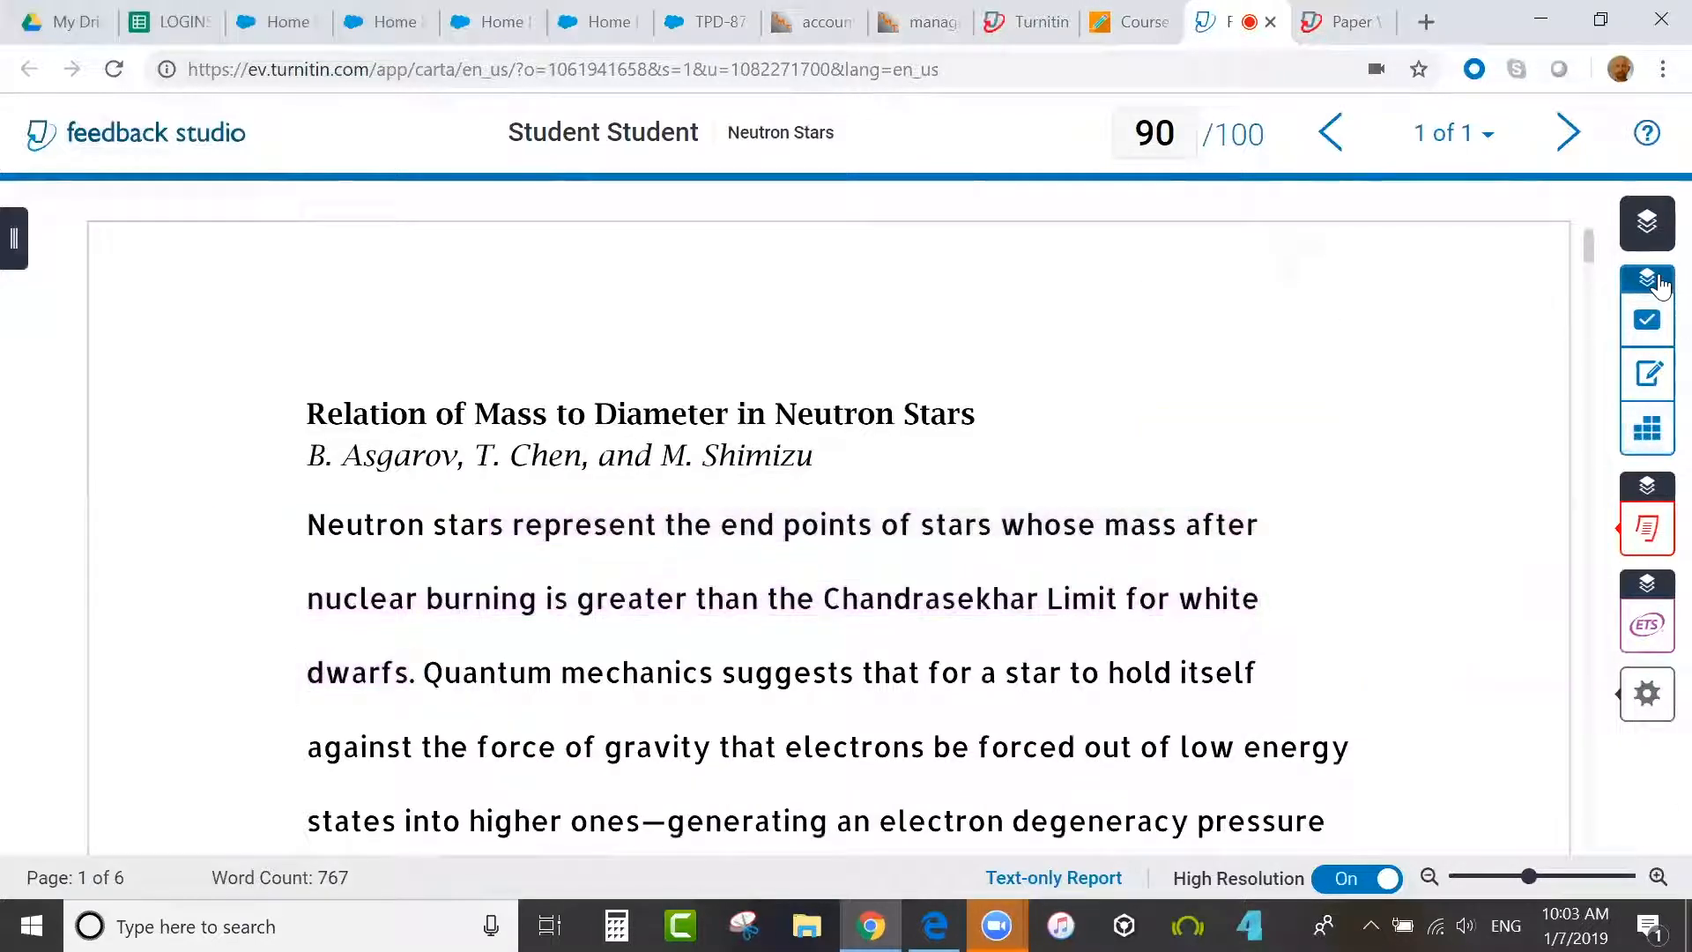
pyautogui.click(1647, 627)
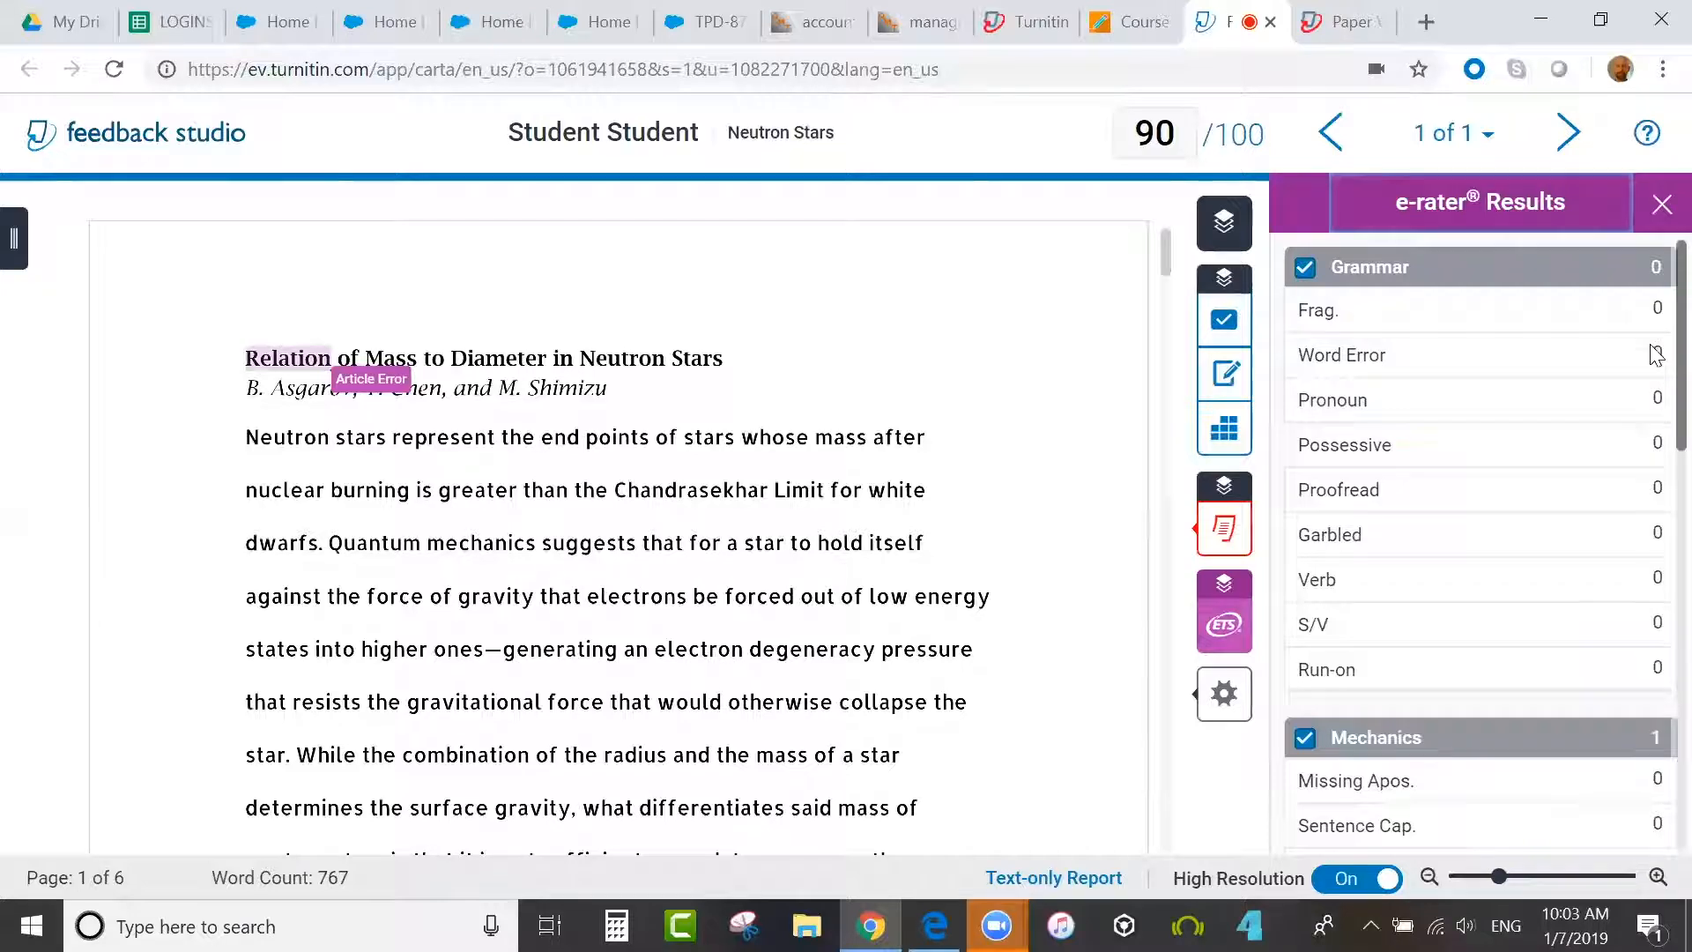
pyautogui.scroll(-12, 1656, 353)
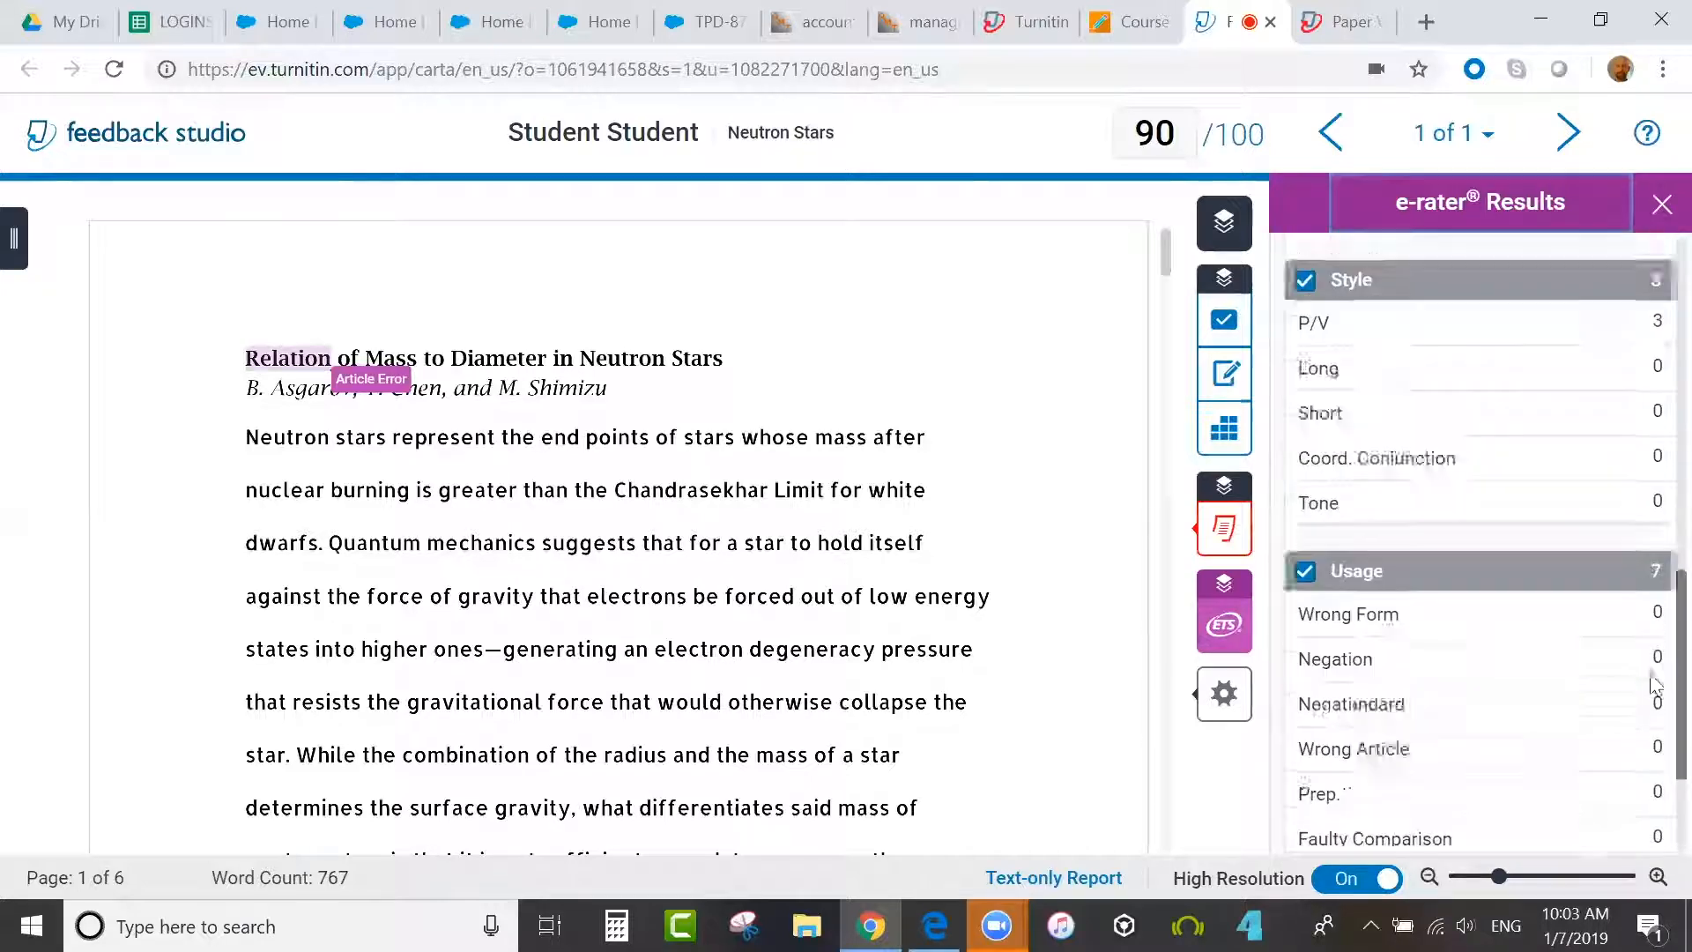
pyautogui.scroll(-3, 1653, 685)
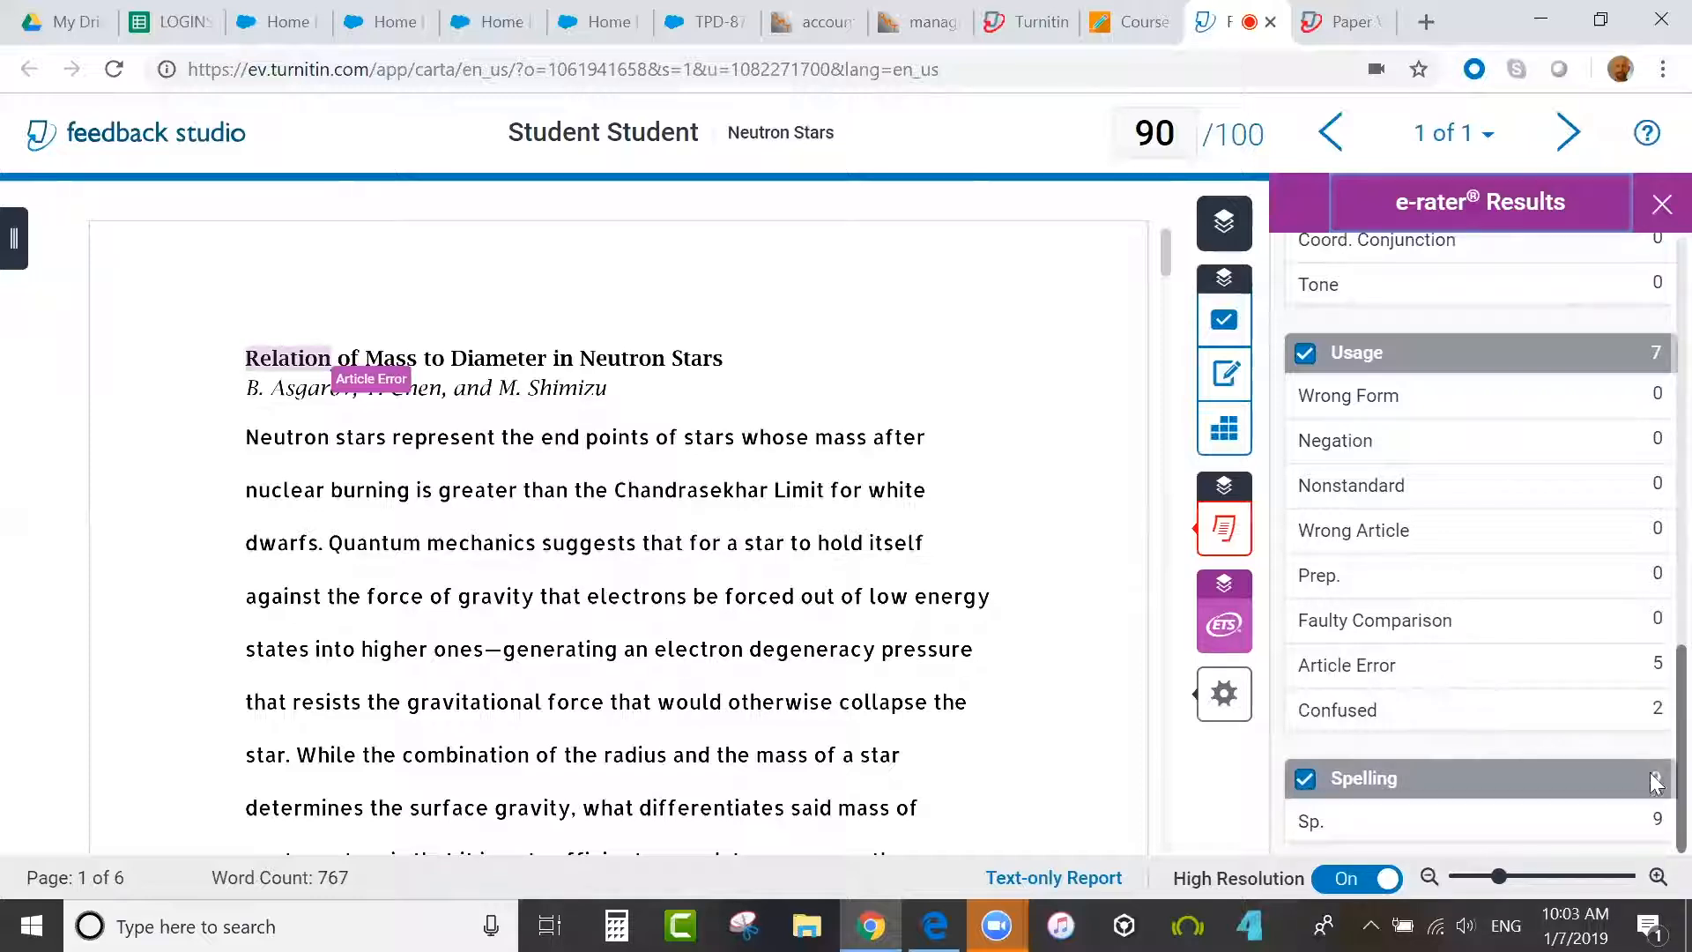
pyautogui.scroll(15, 1651, 427)
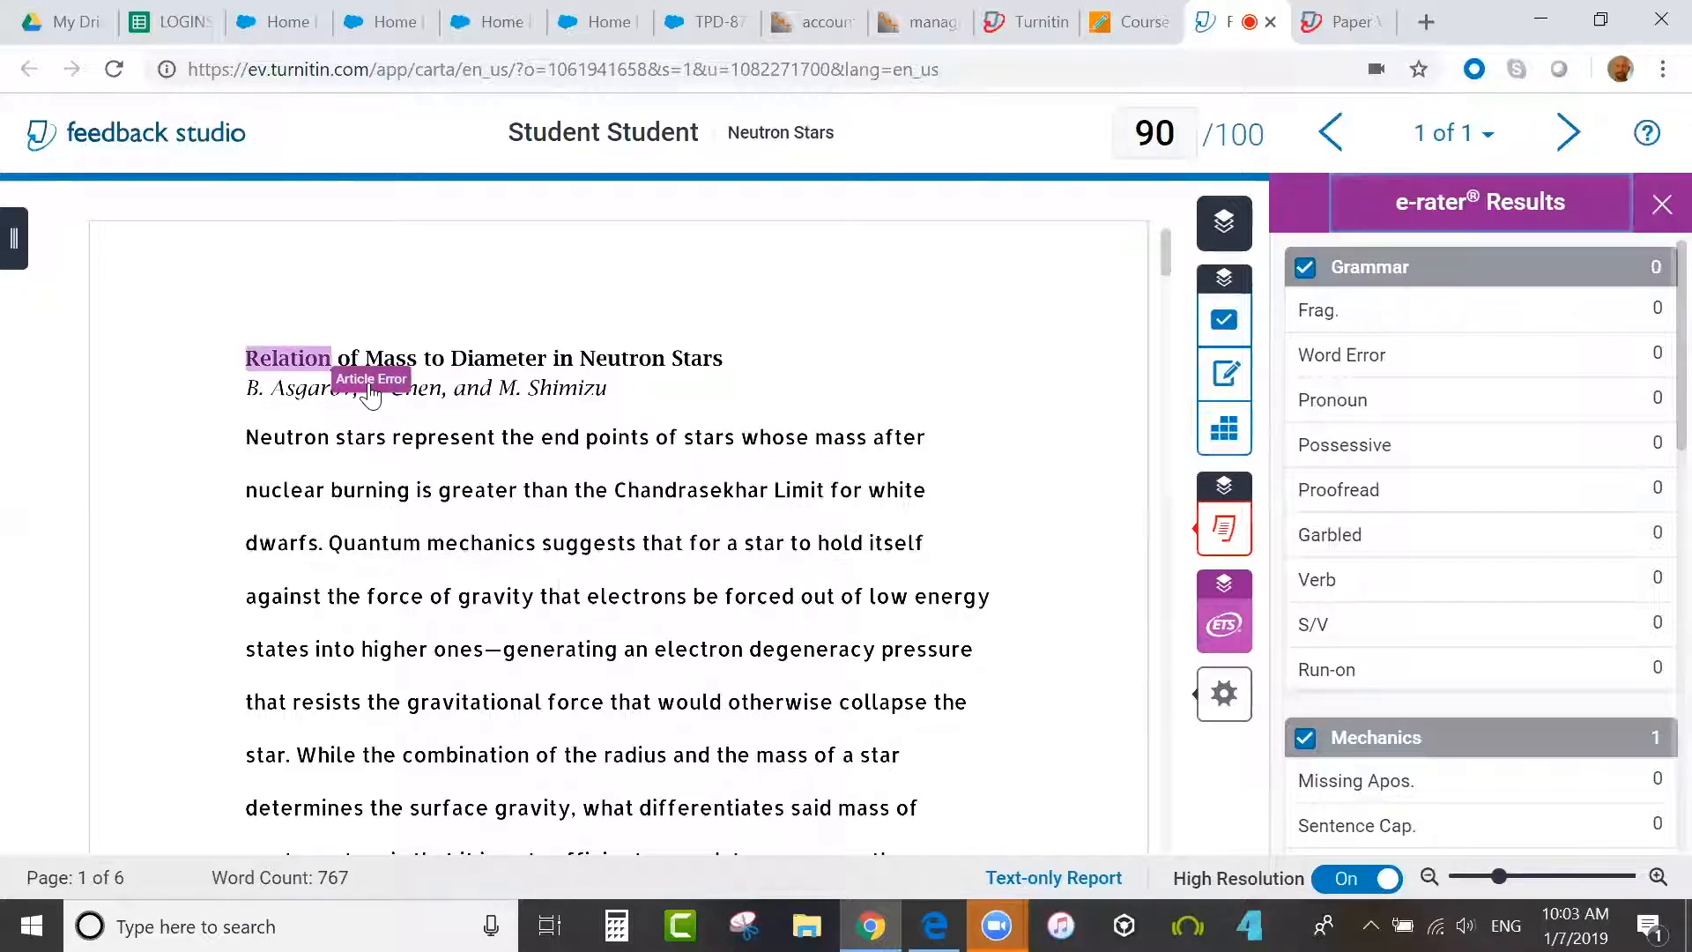
# - Dismiss the Article Error mark on "Relation" in the paper's title and check the e-rater categories again
pyautogui.click(370, 393)
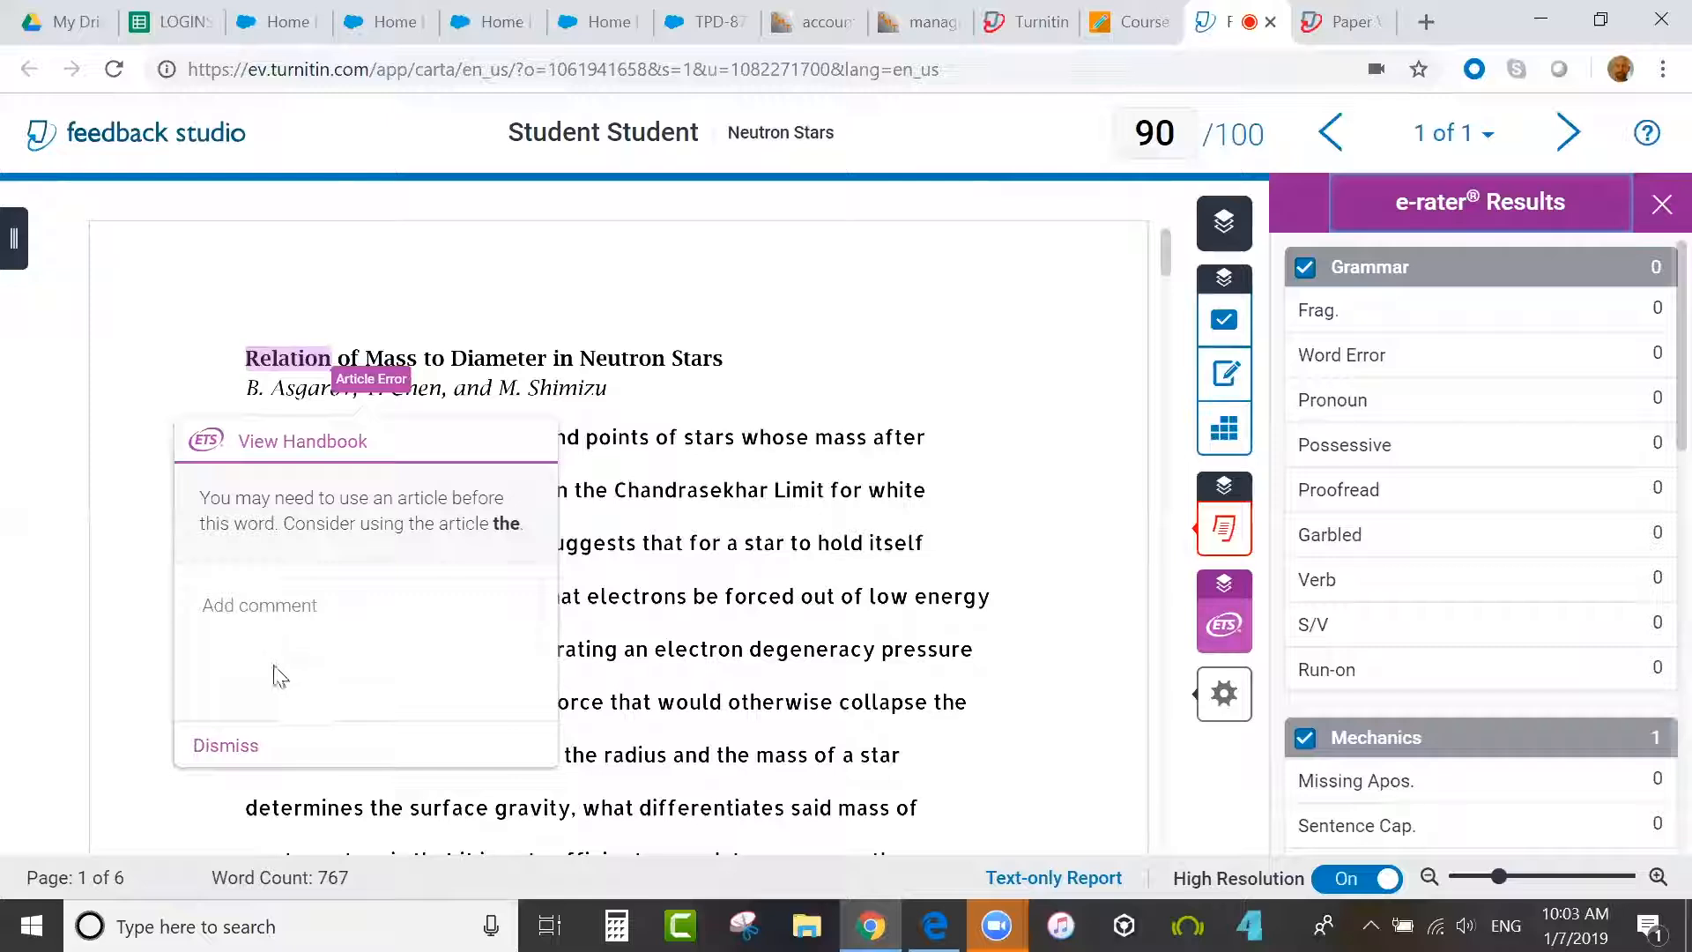
pyautogui.click(225, 747)
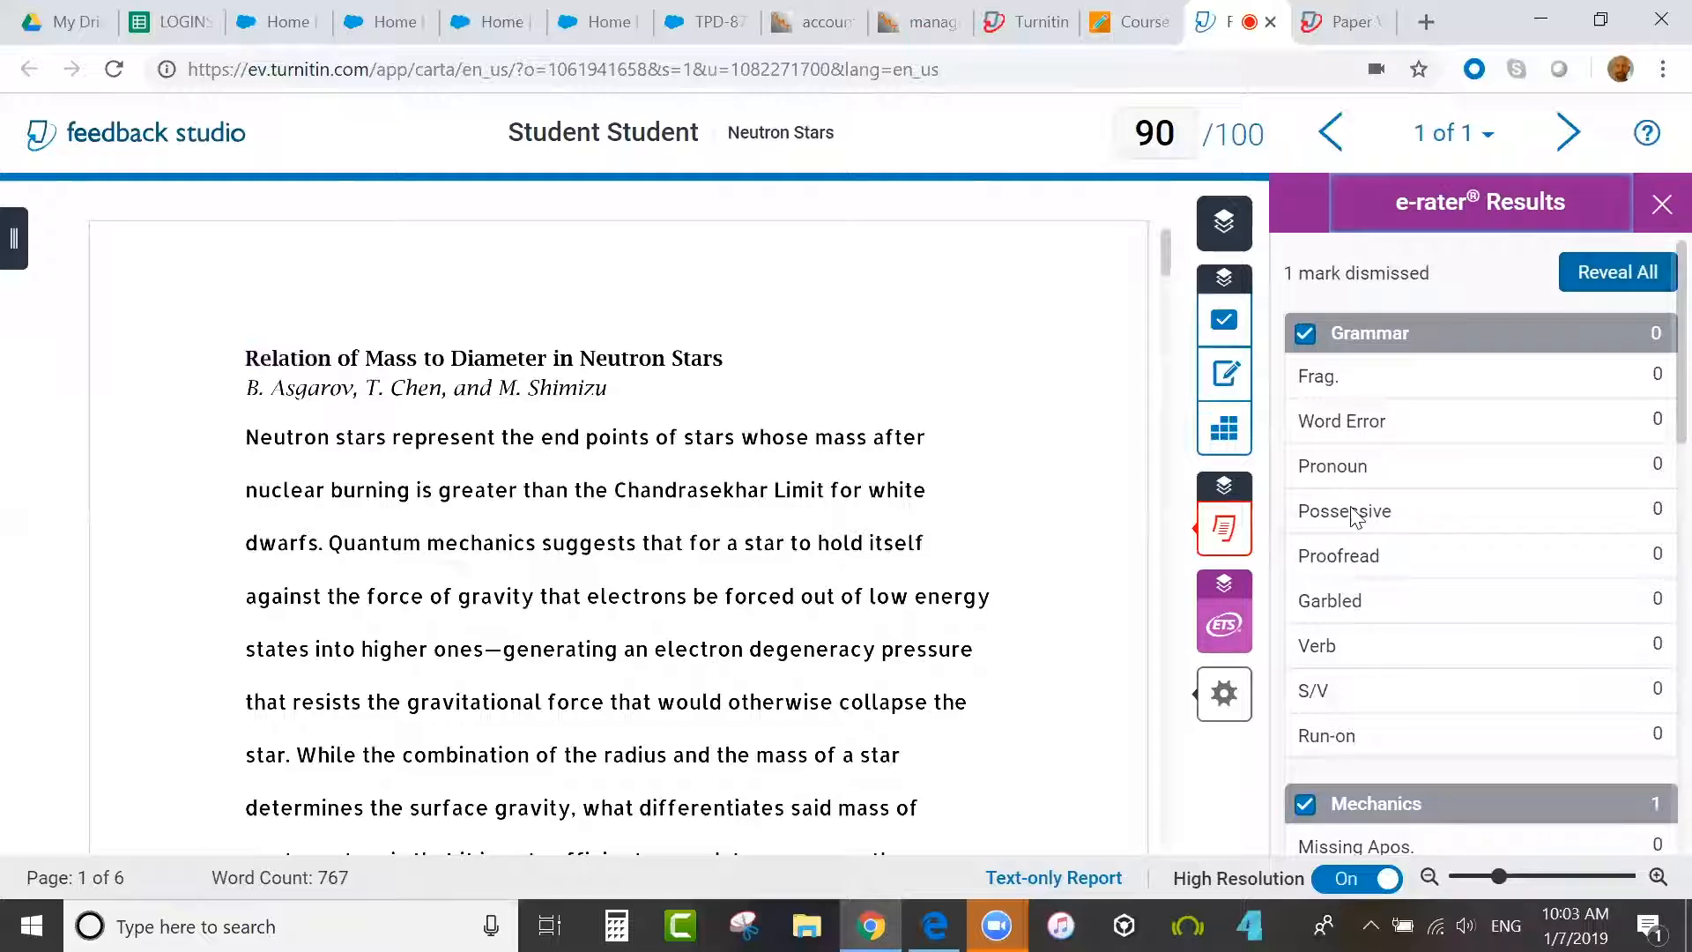
pyautogui.scroll(-2, 1654, 350)
pyautogui.scroll(-1, 1651, 357)
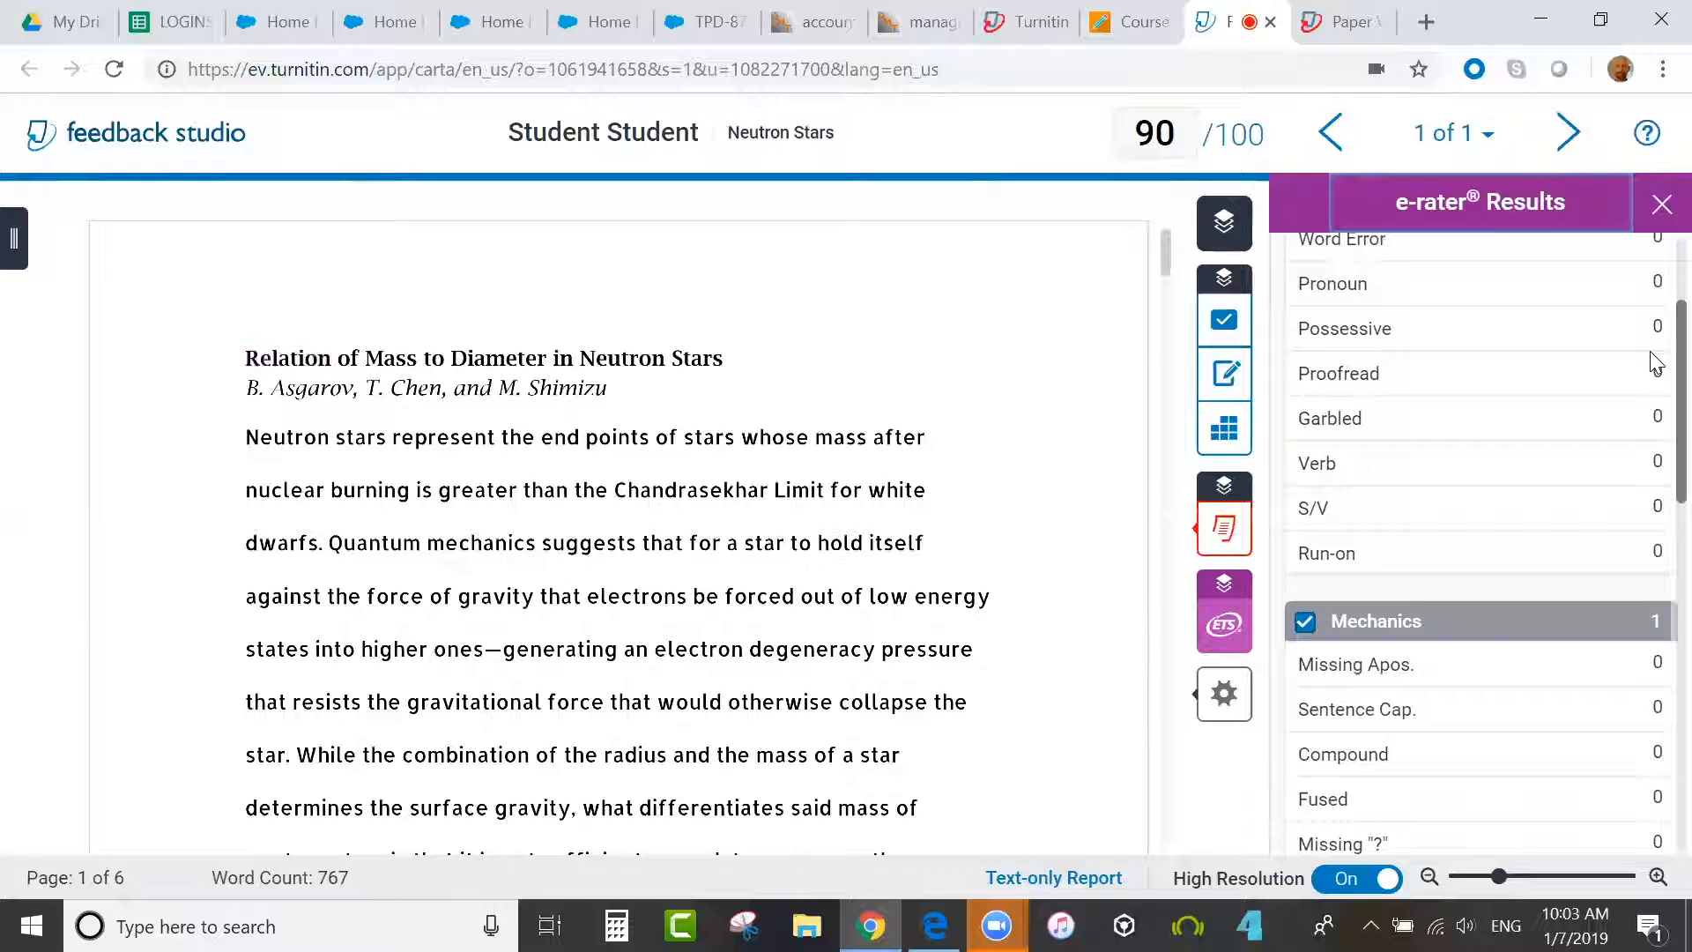
pyautogui.scroll(3, 1651, 291)
# - Add the text "comment" to the Article Error mark on "higher" in the paragraph about surface gravity
pyautogui.moveTo(1167, 265); pyautogui.dragTo(1172, 317)
pyautogui.click(610, 411)
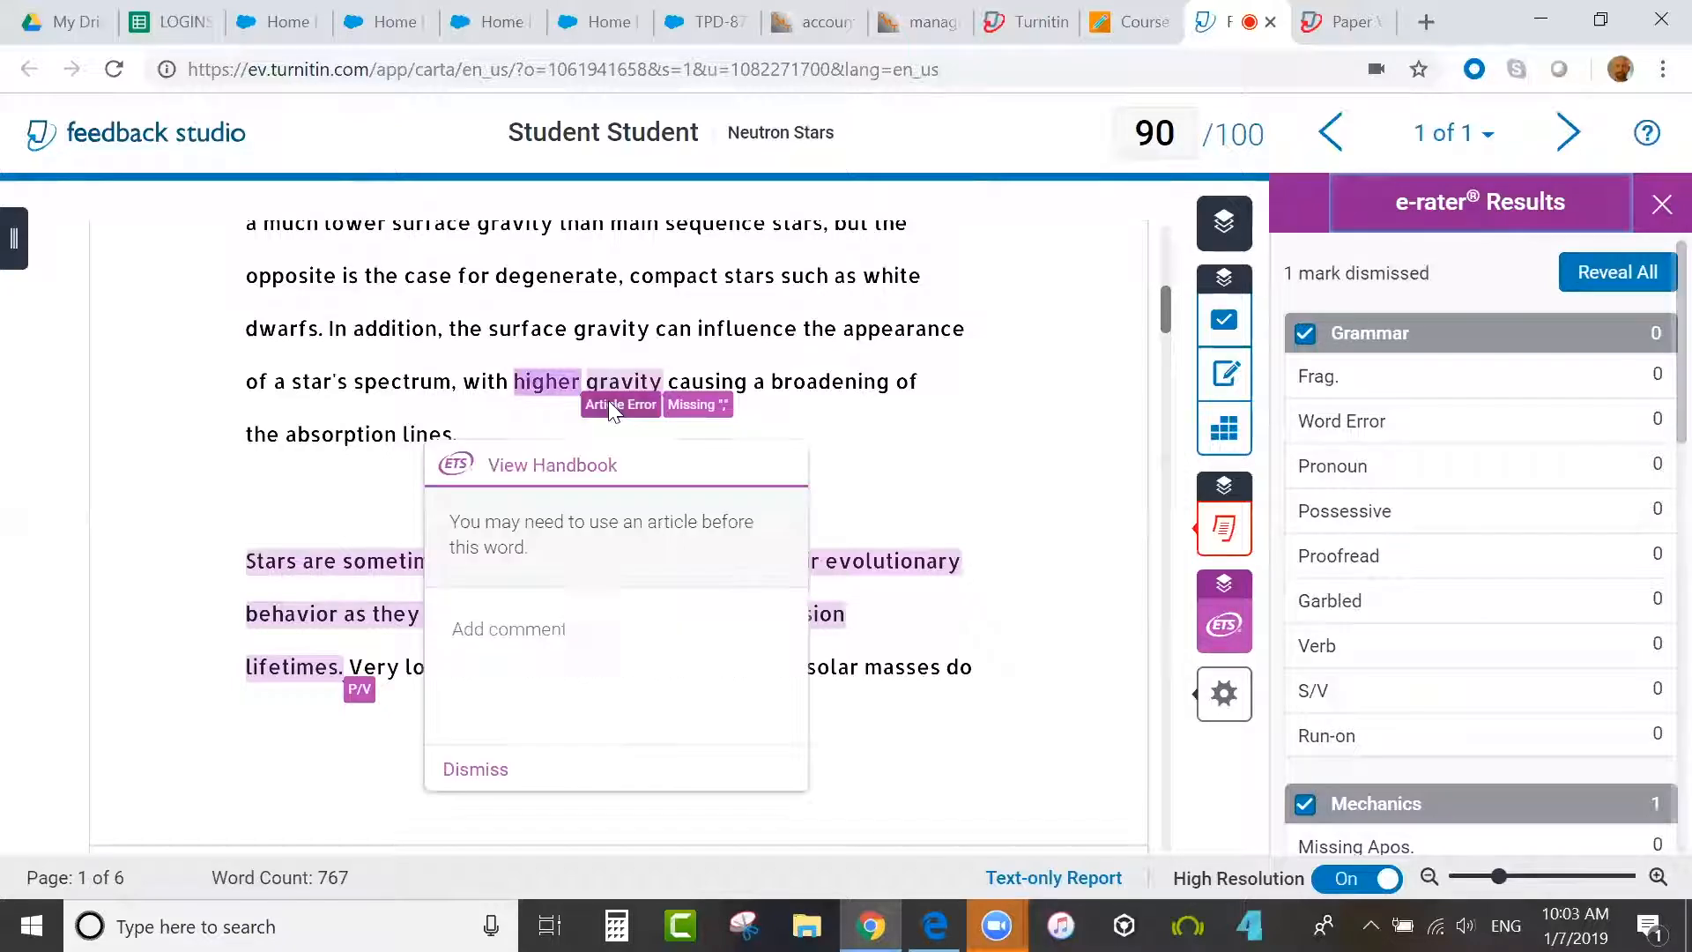
pyautogui.click(532, 651)
pyautogui.write('comment')
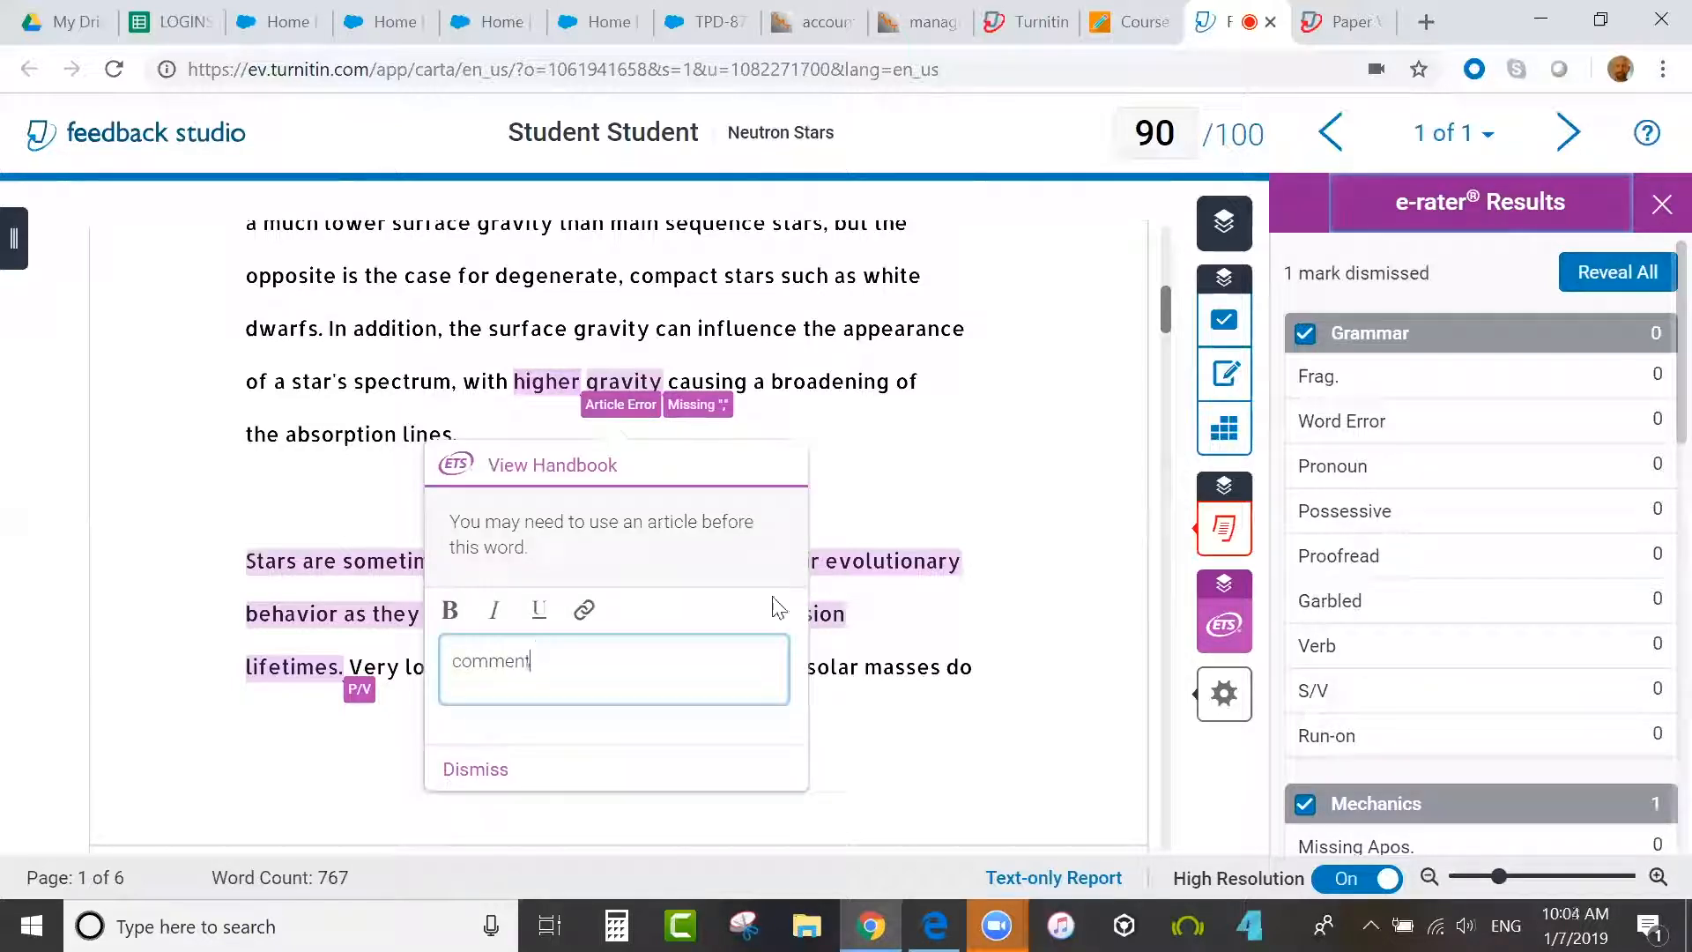
# - Open the handbook entry for this Article Error and switch it to the English Learners version
pyautogui.click(535, 477)
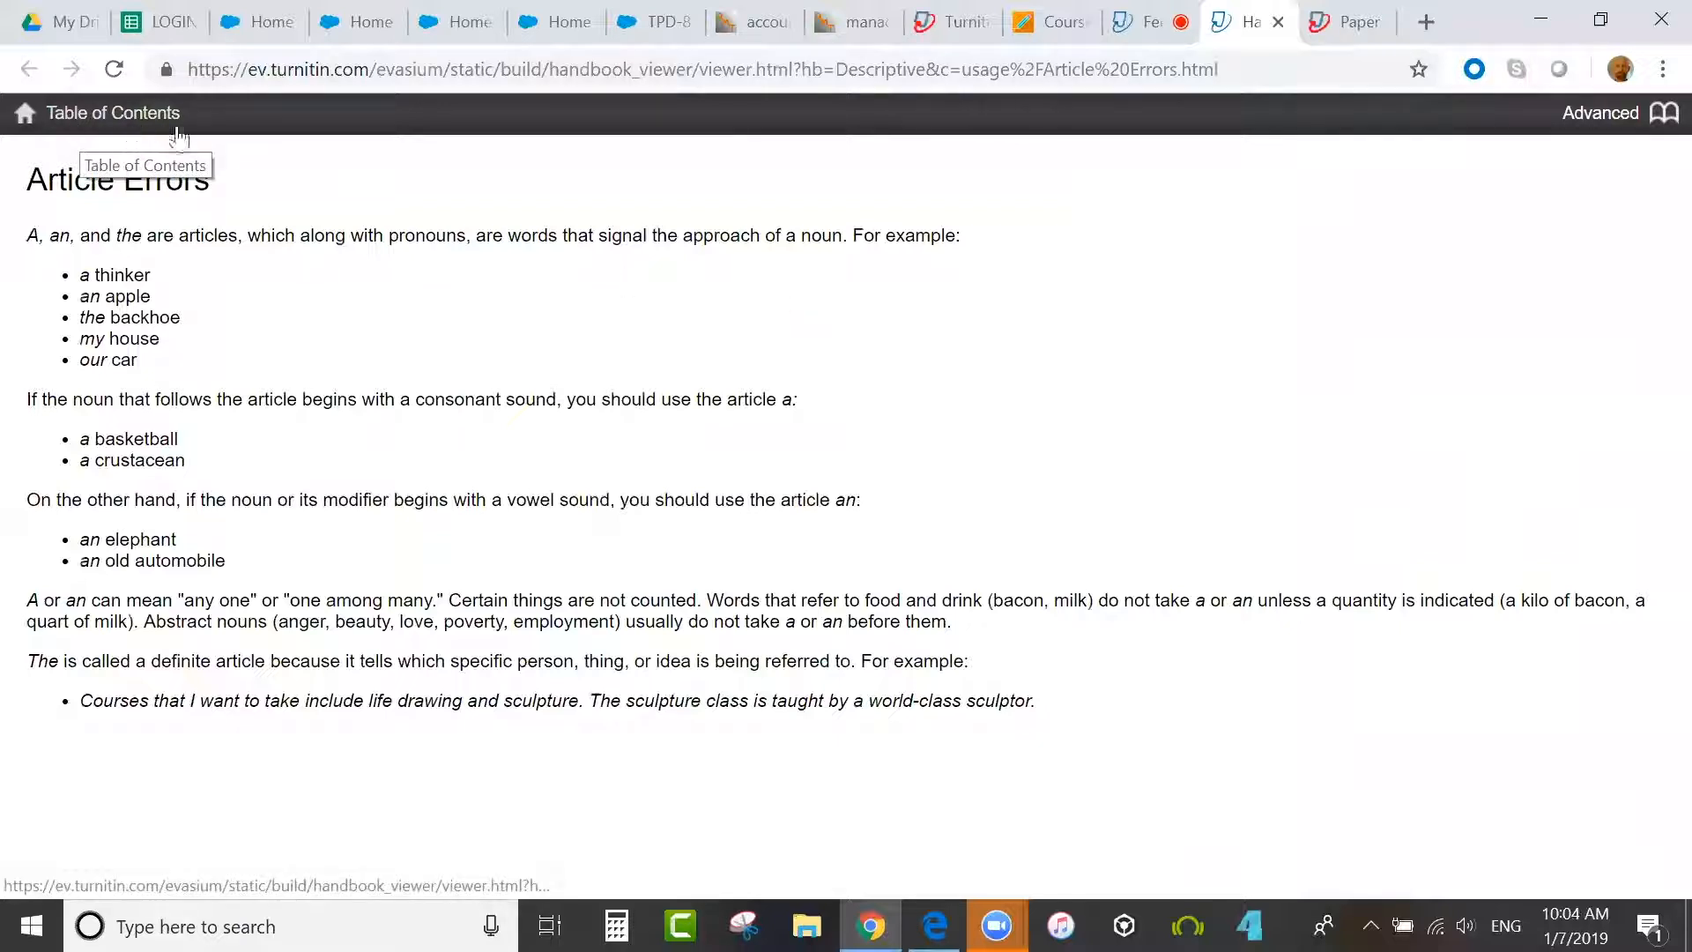
pyautogui.moveTo(1608, 118)
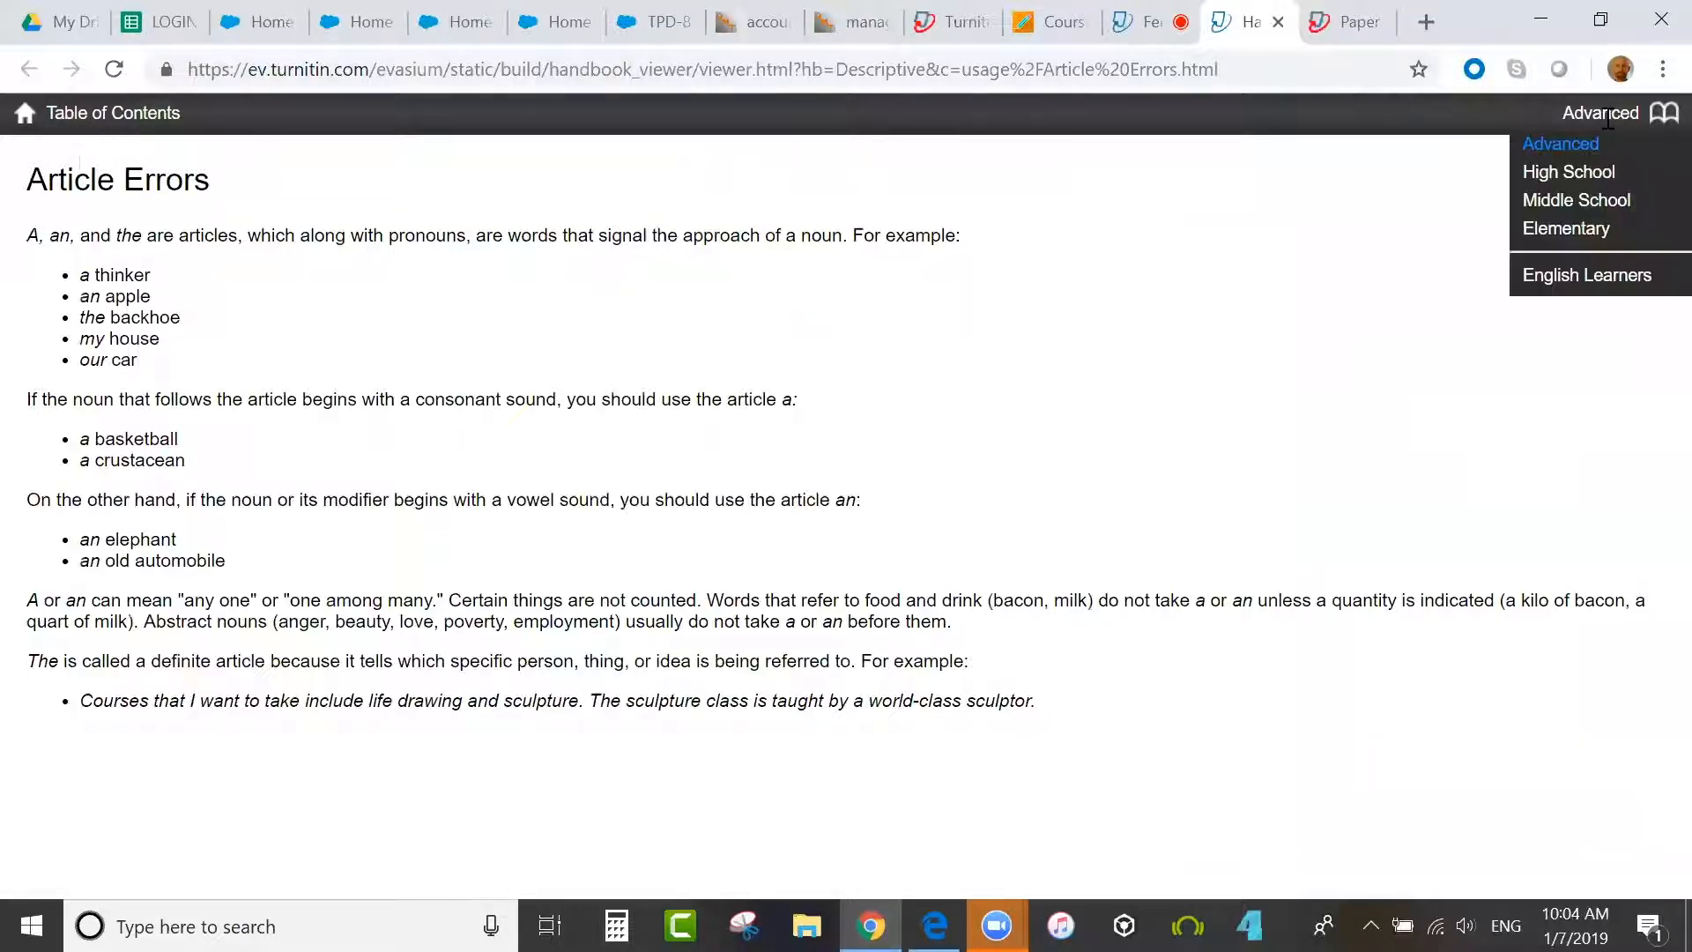
pyautogui.click(1606, 148)
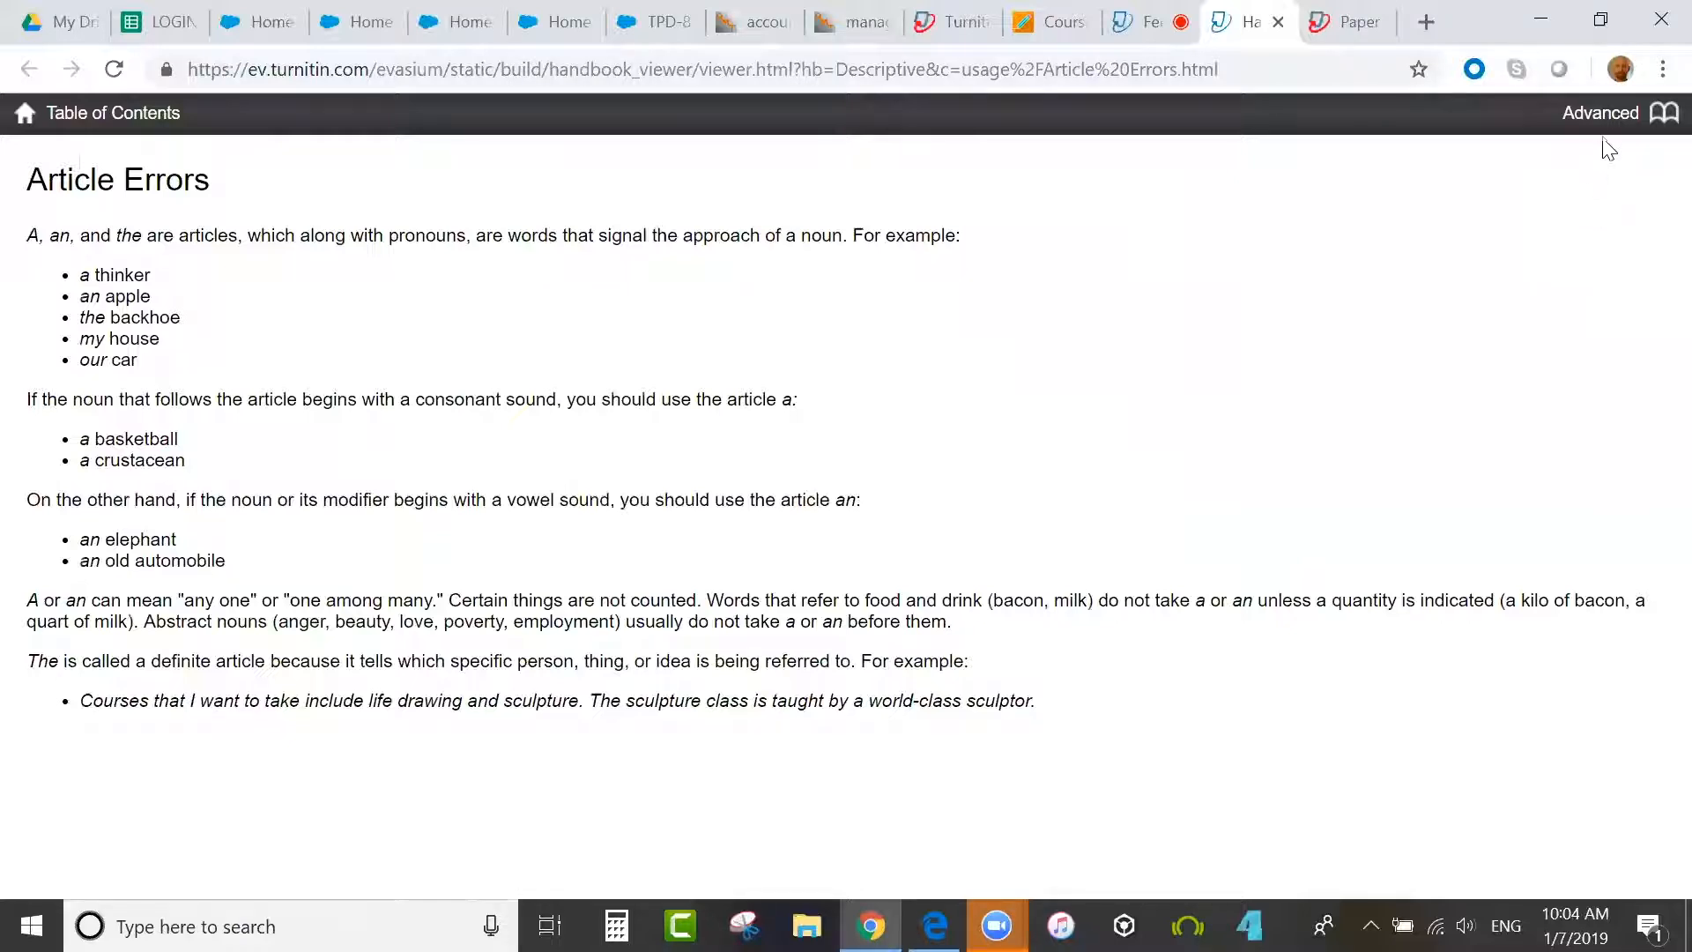
pyautogui.moveTo(1610, 130)
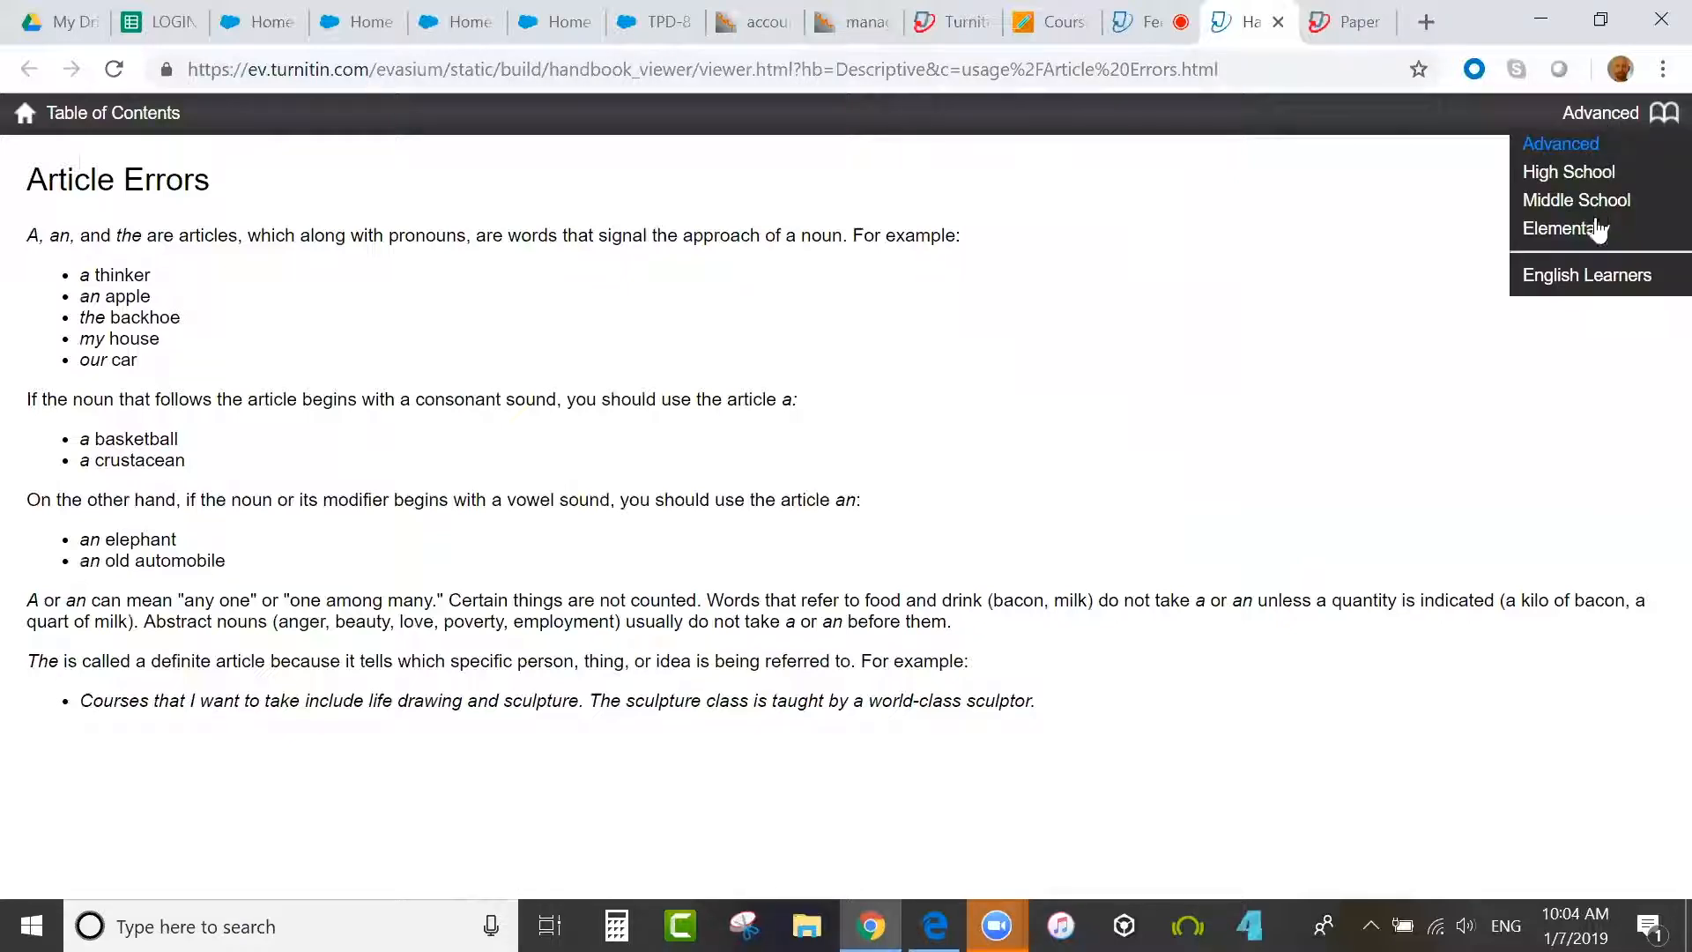
pyautogui.click(1589, 276)
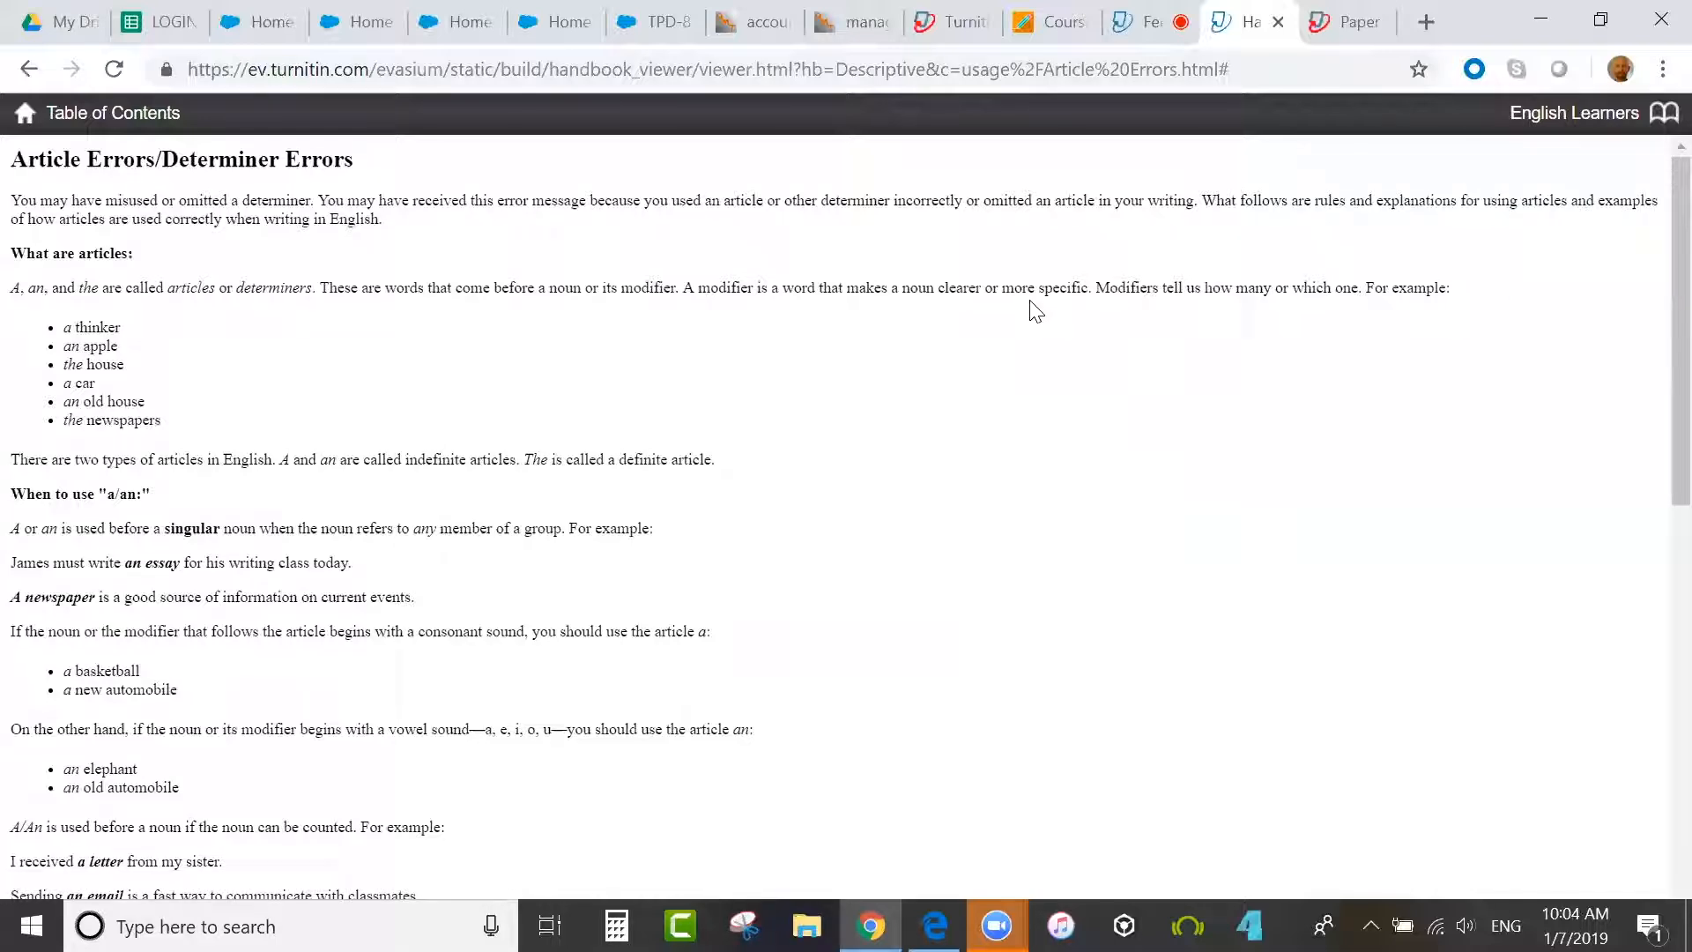
# - Return to the Neutron Stars paper in Feedback Studio and enlarge the document view
pyautogui.click(1146, 23)
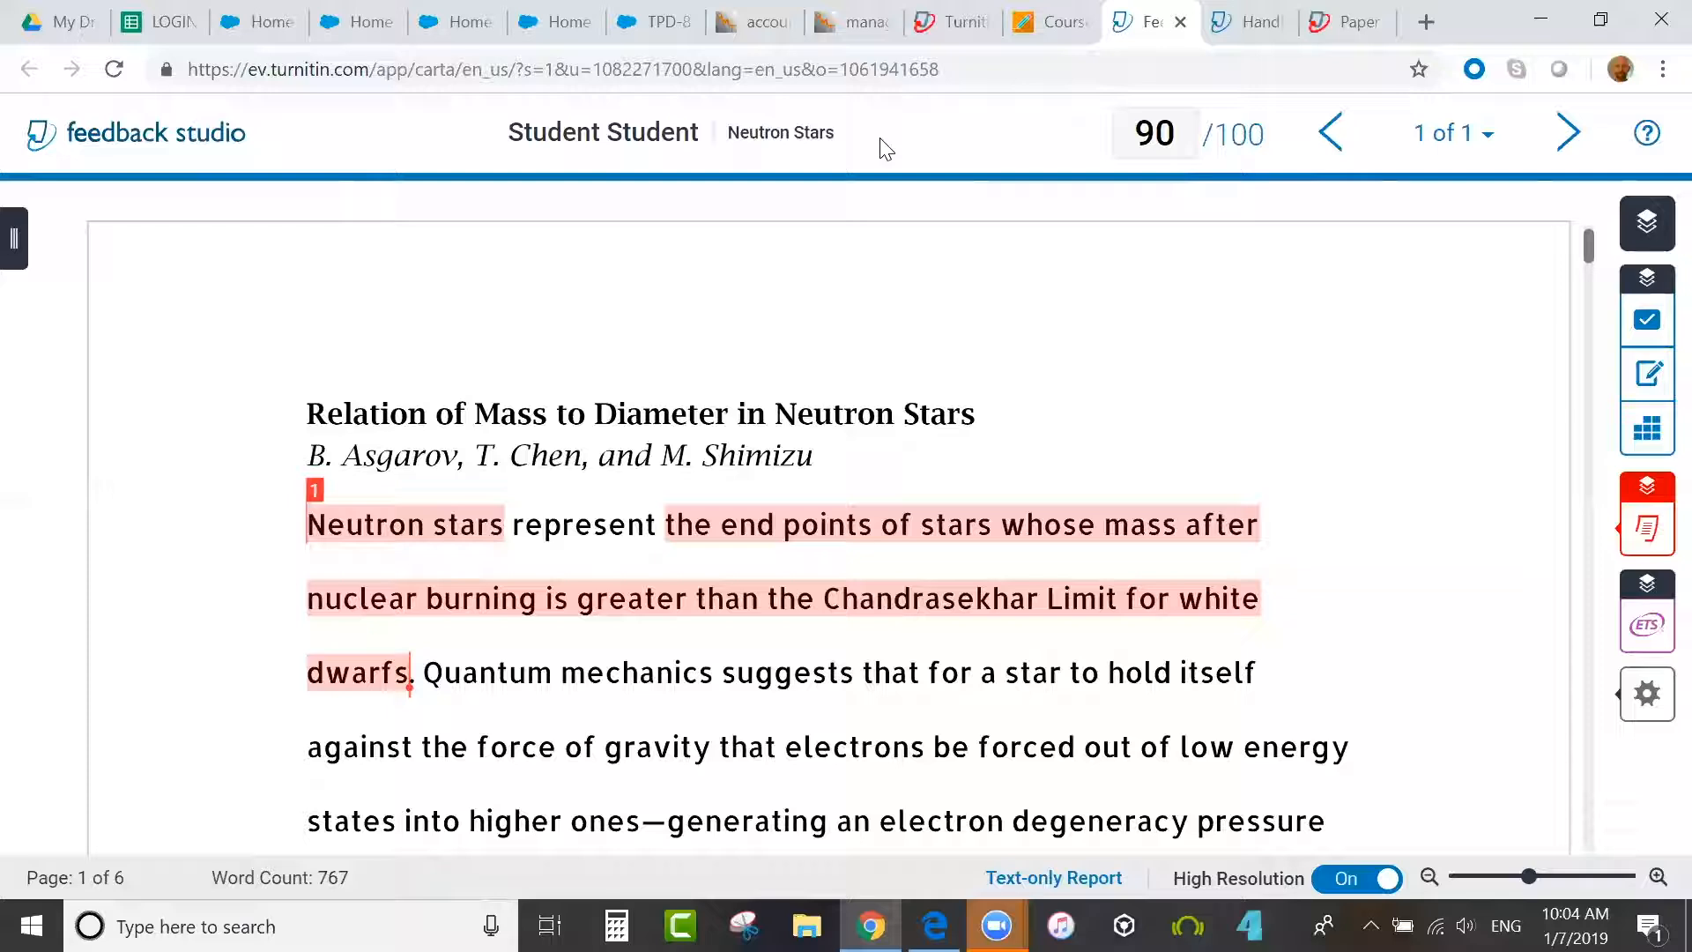
pyautogui.moveTo(1529, 877); pyautogui.dragTo(1586, 875)
pyautogui.click(1544, 878)
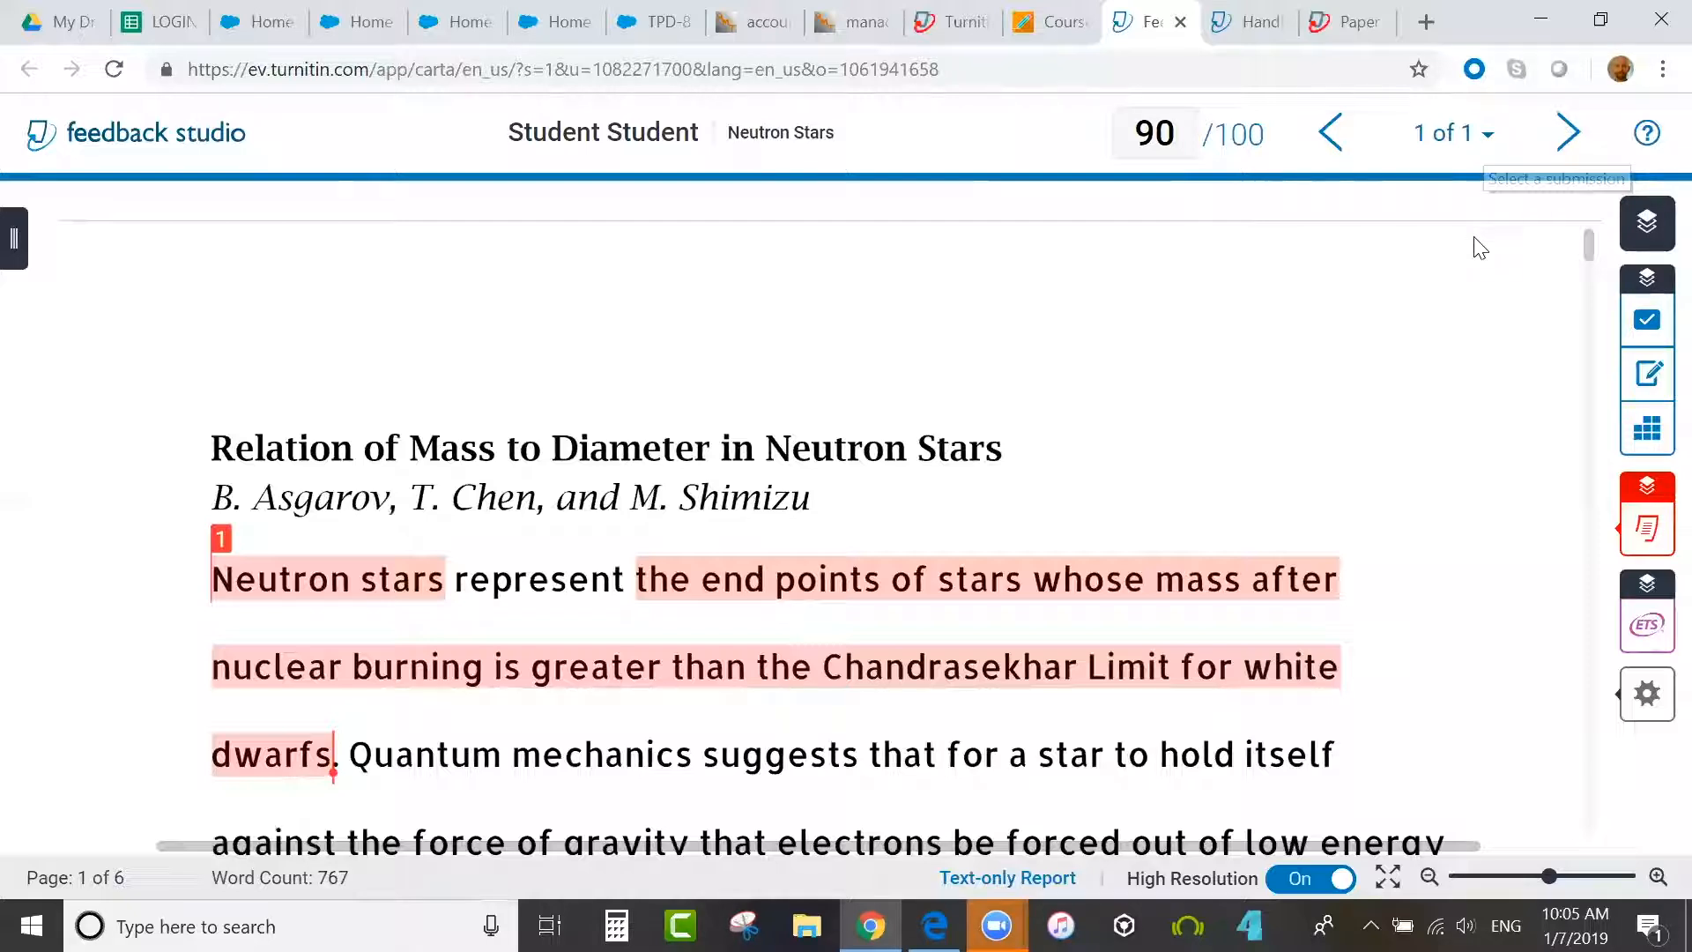
# - View the paper's download options and close them without downloading anything
pyautogui.click(1643, 692)
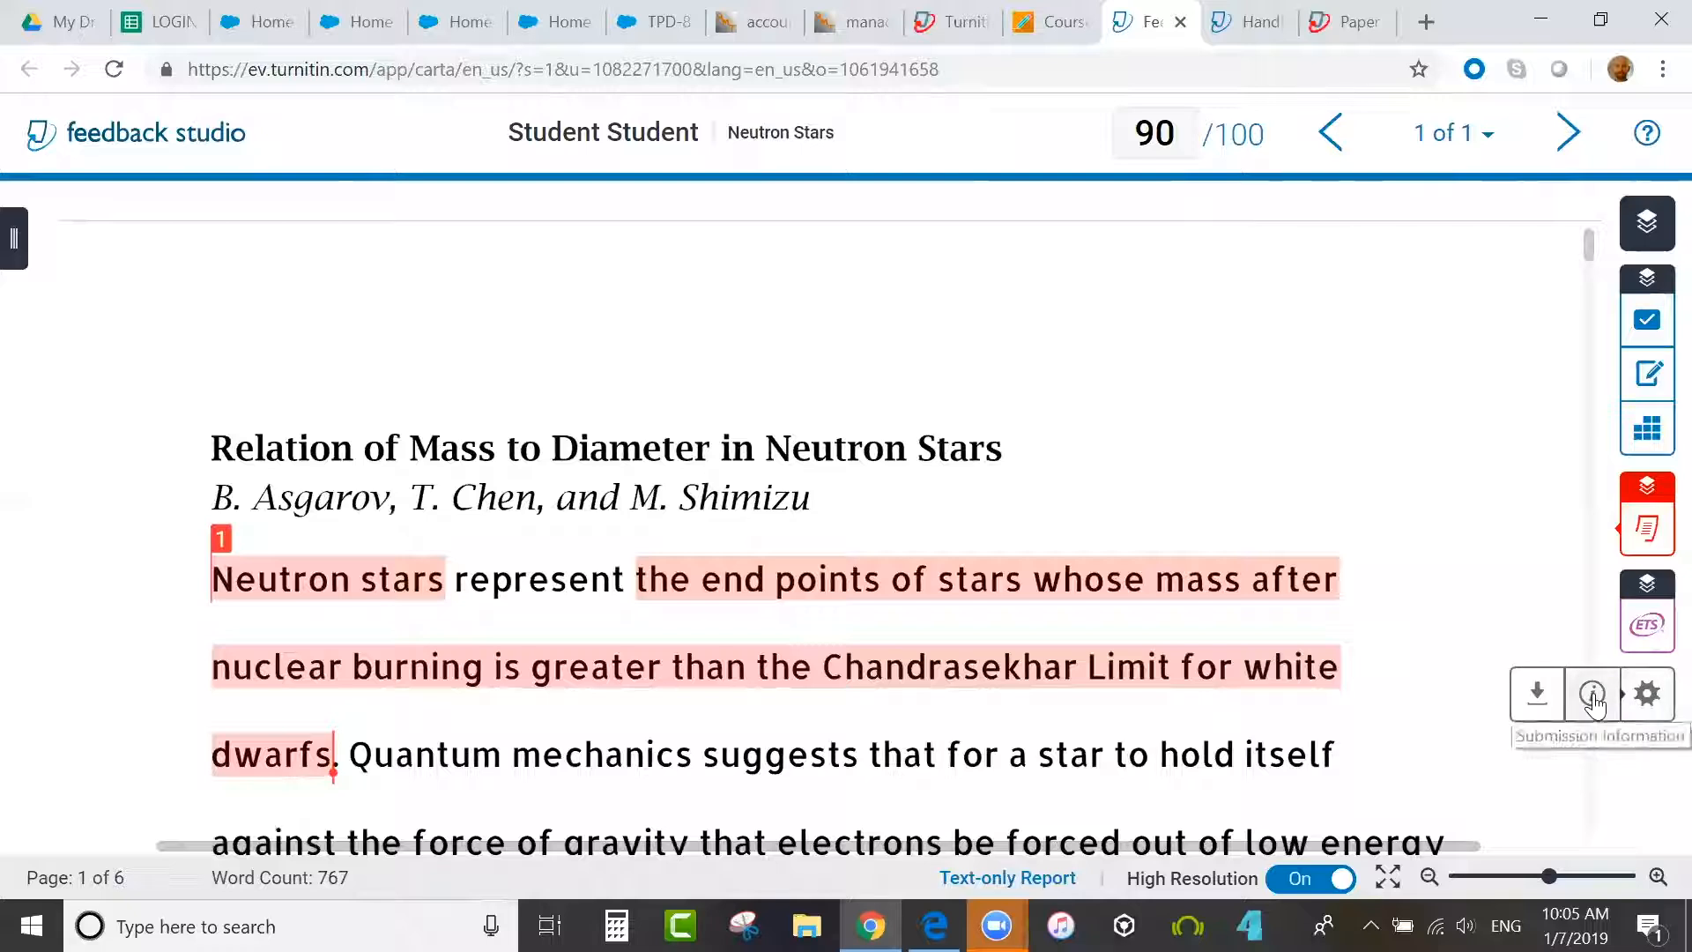
pyautogui.click(1537, 692)
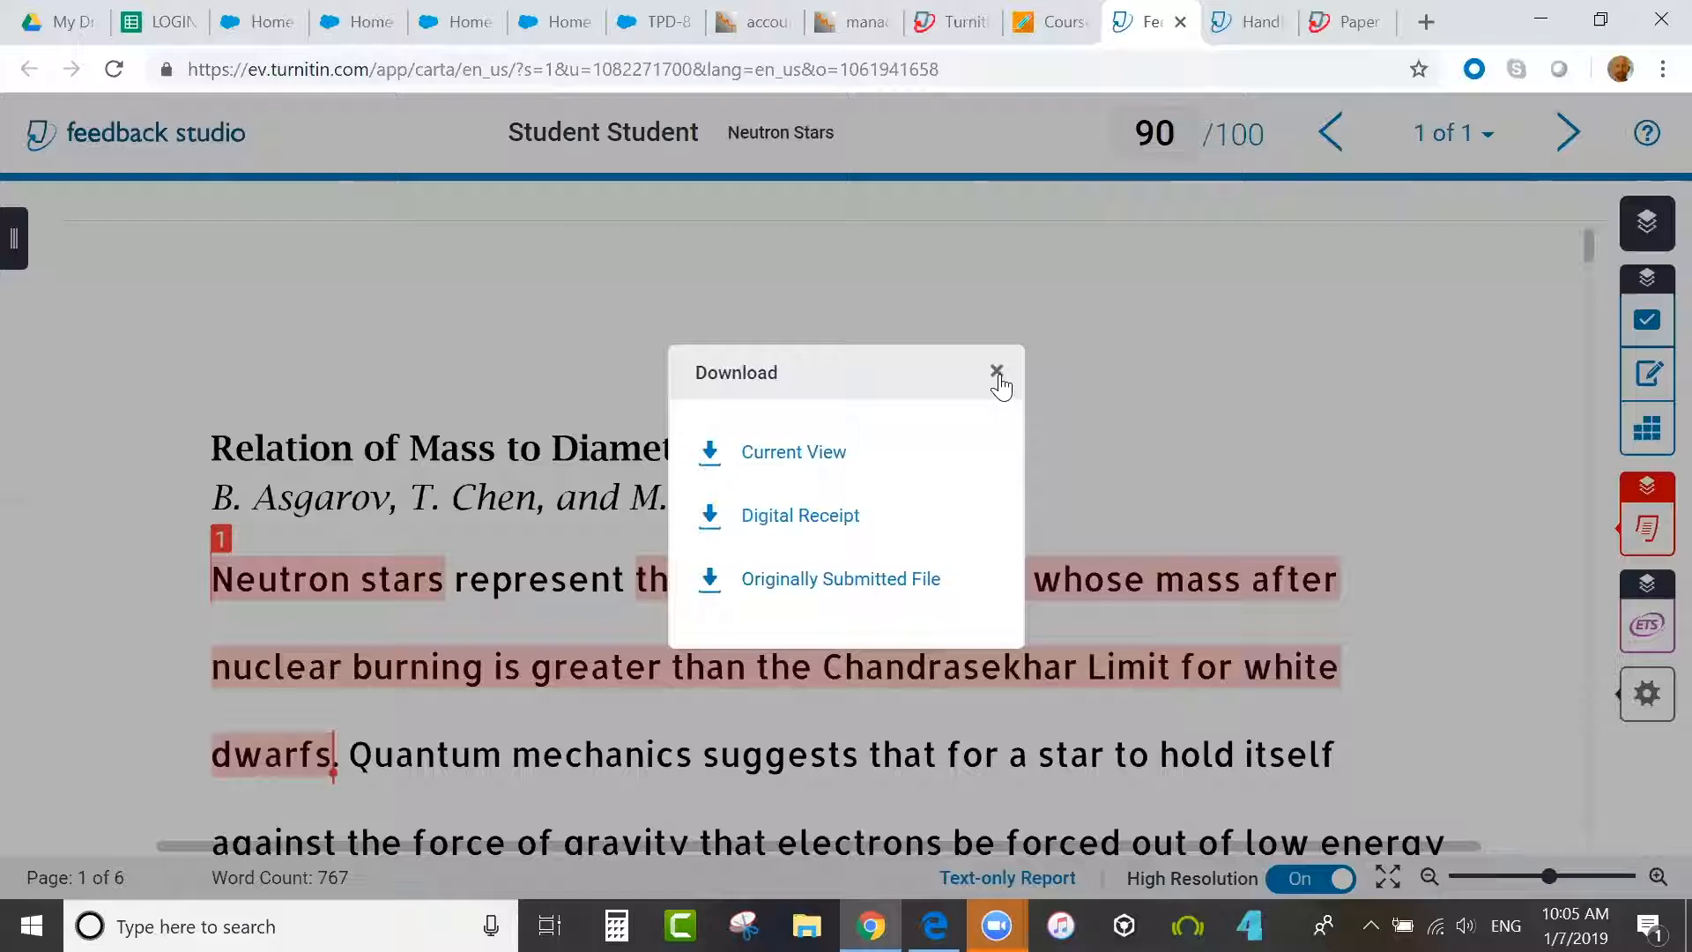
pyautogui.click(996, 373)
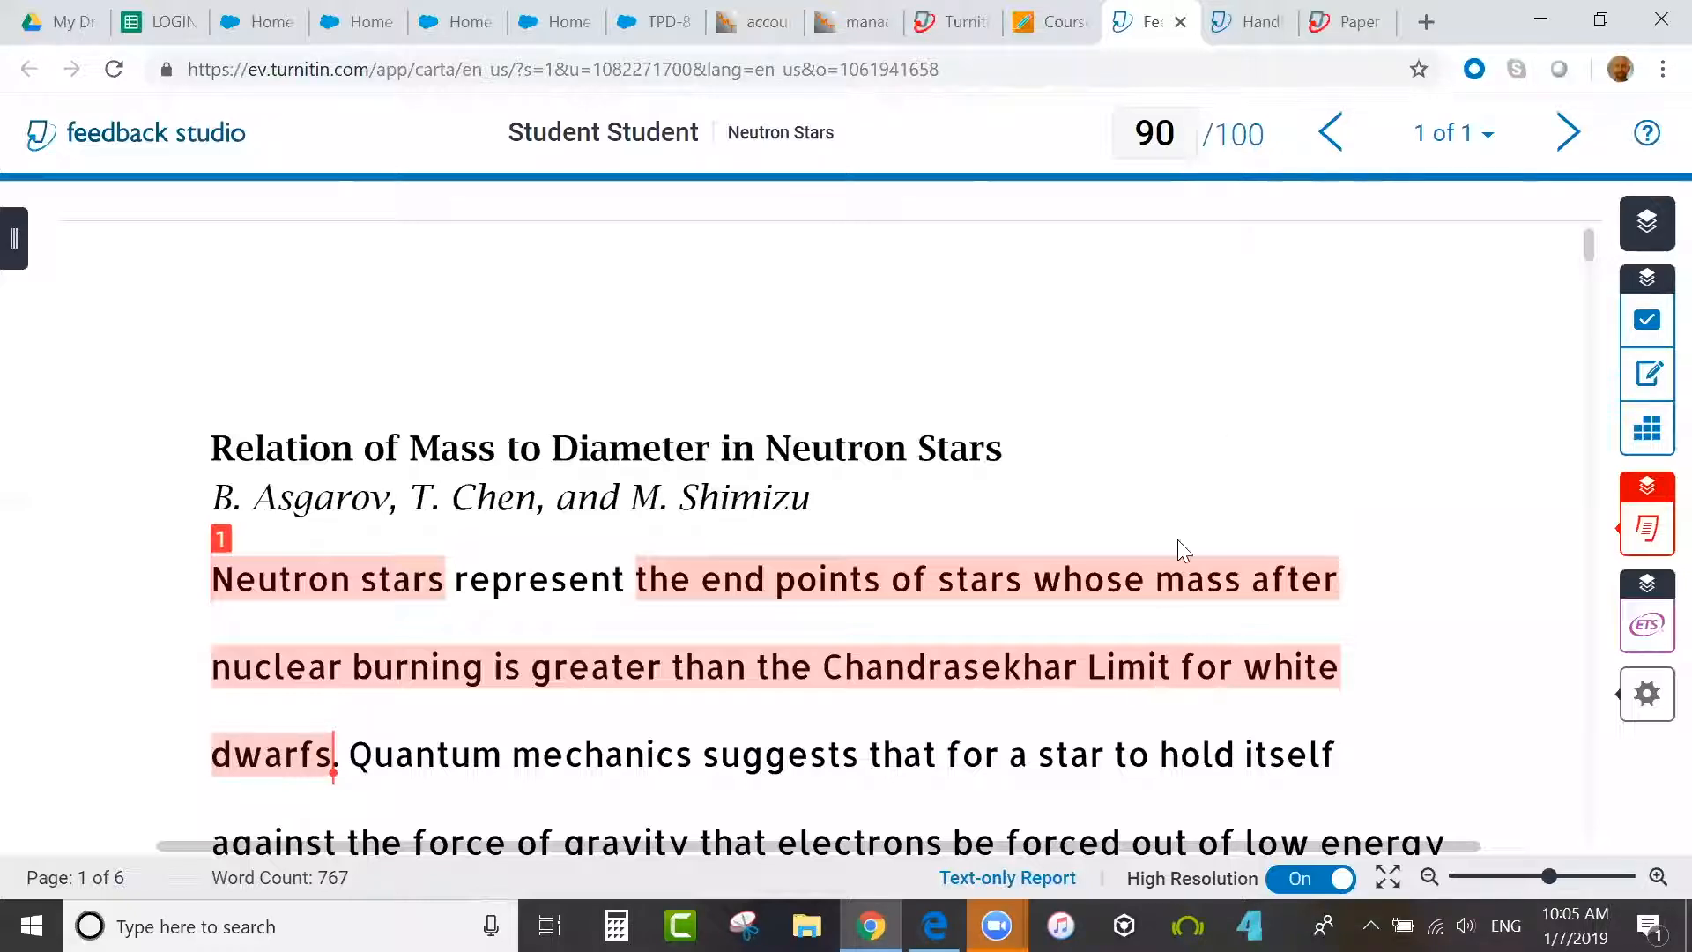
# - Switch to the Blackboard course page showing the submissions inbox of Turnitin Paper 01072019
pyautogui.click(1065, 25)
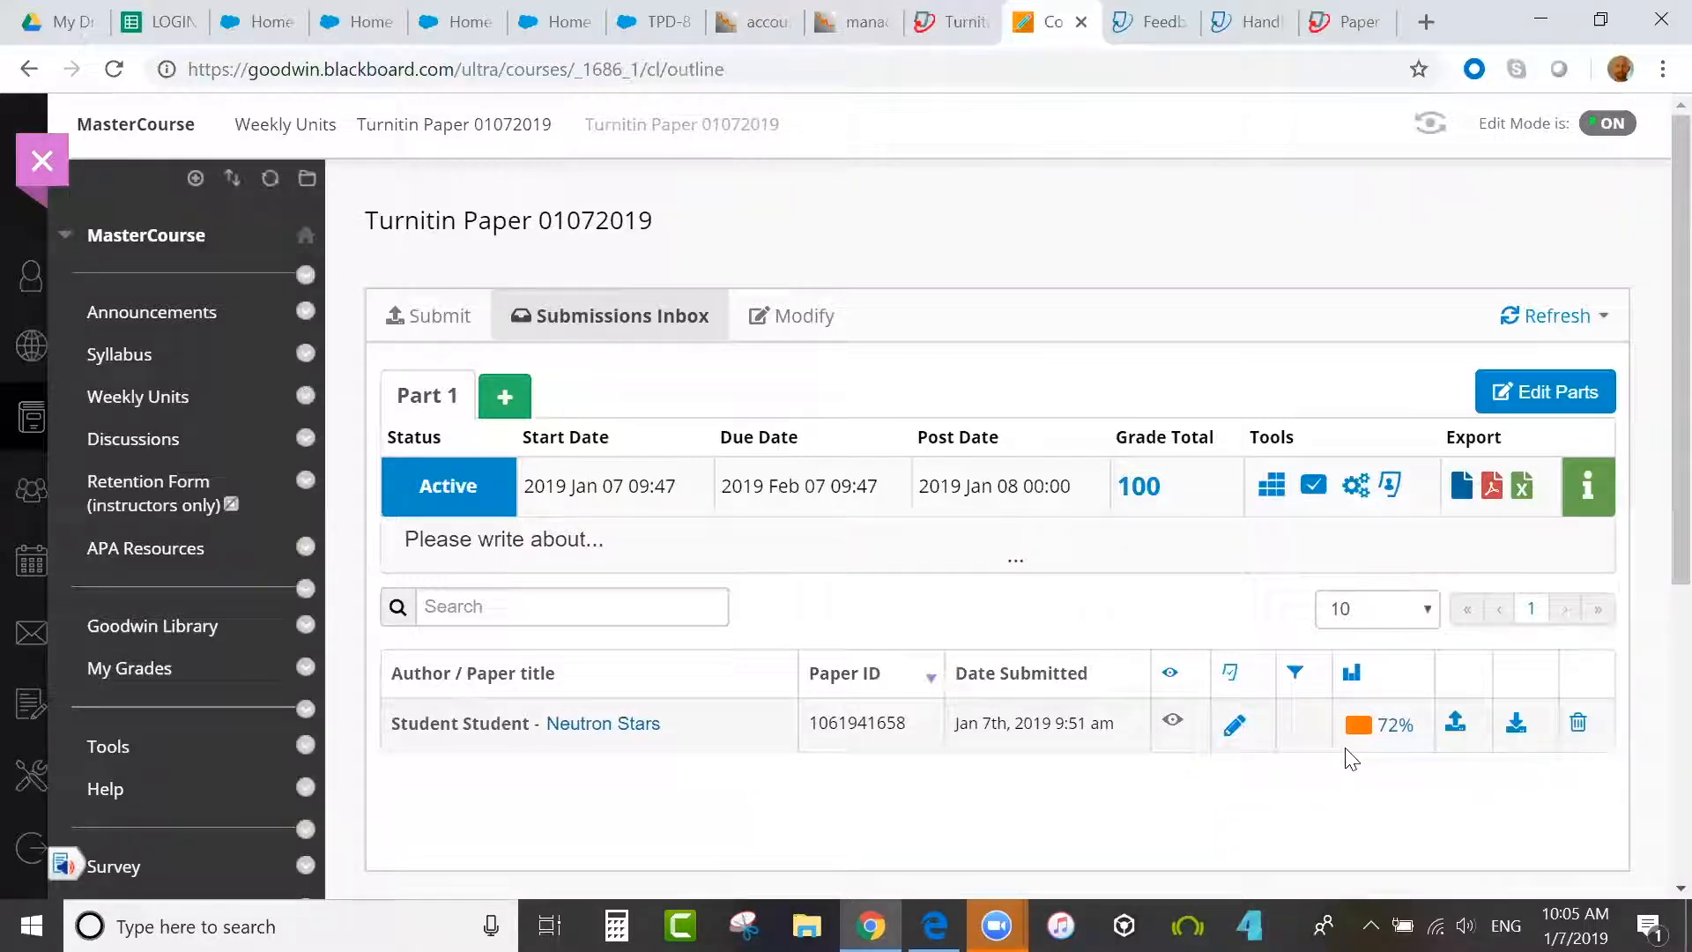
pyautogui.click(945, 74)
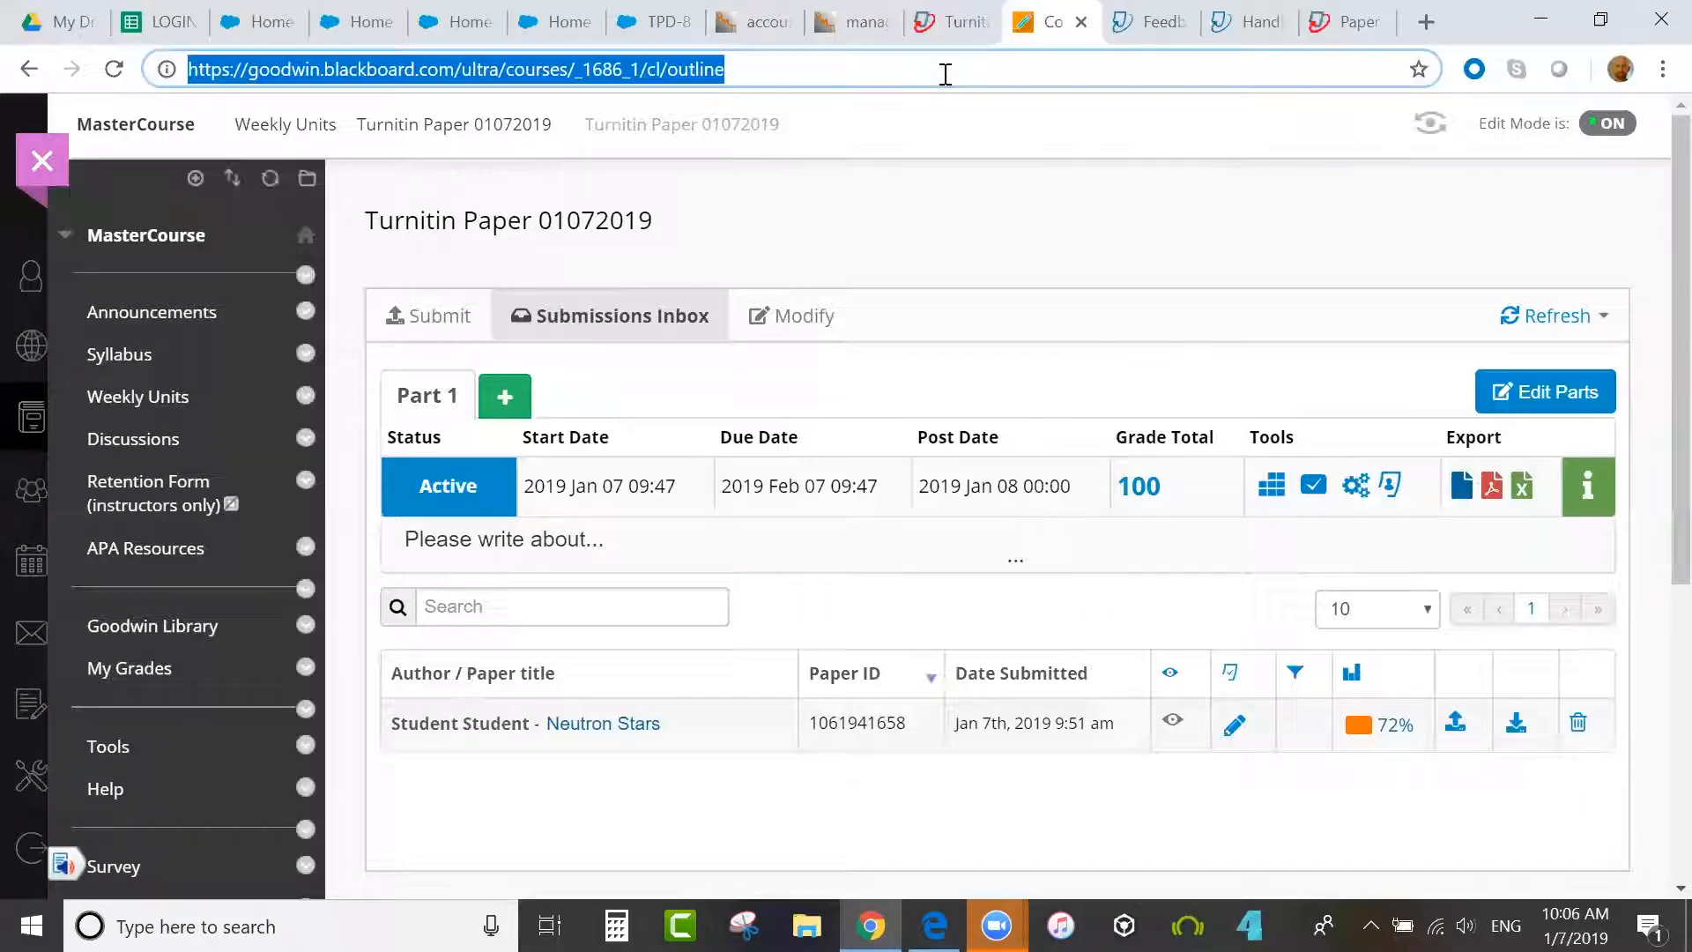
pyautogui.press('Return')
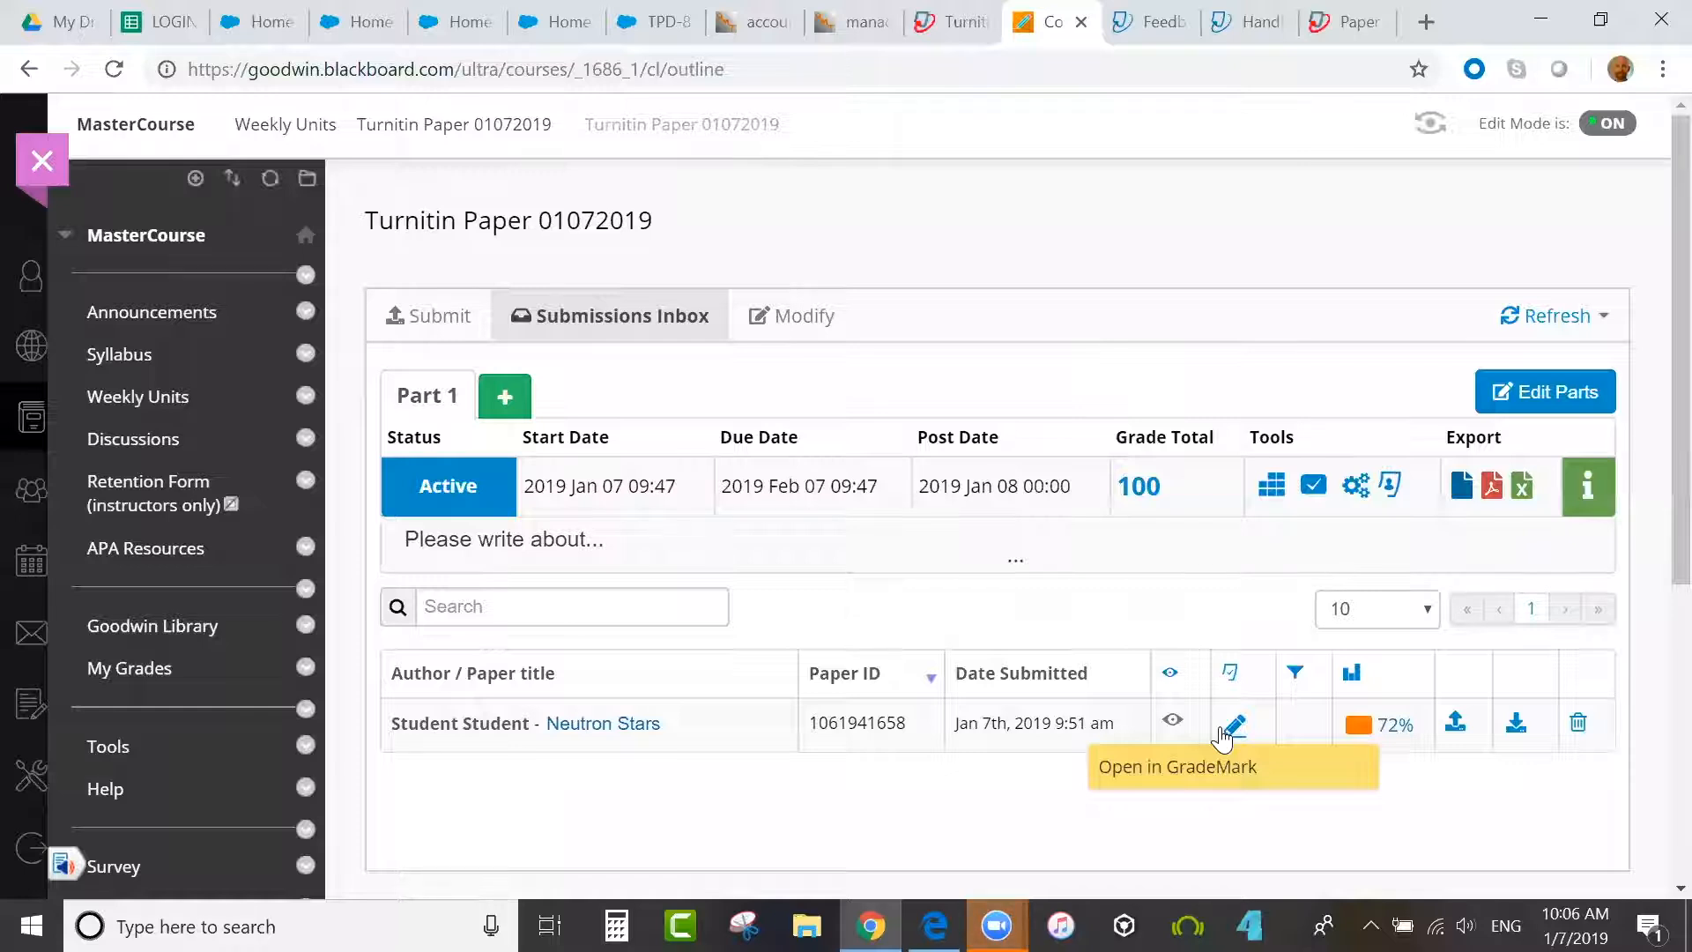
# - Create a PeerMark assignment for Part 1 and change its title to begin with "Peer Review of Turnitin Paper 01072019-Part 1"
pyautogui.click(1357, 490)
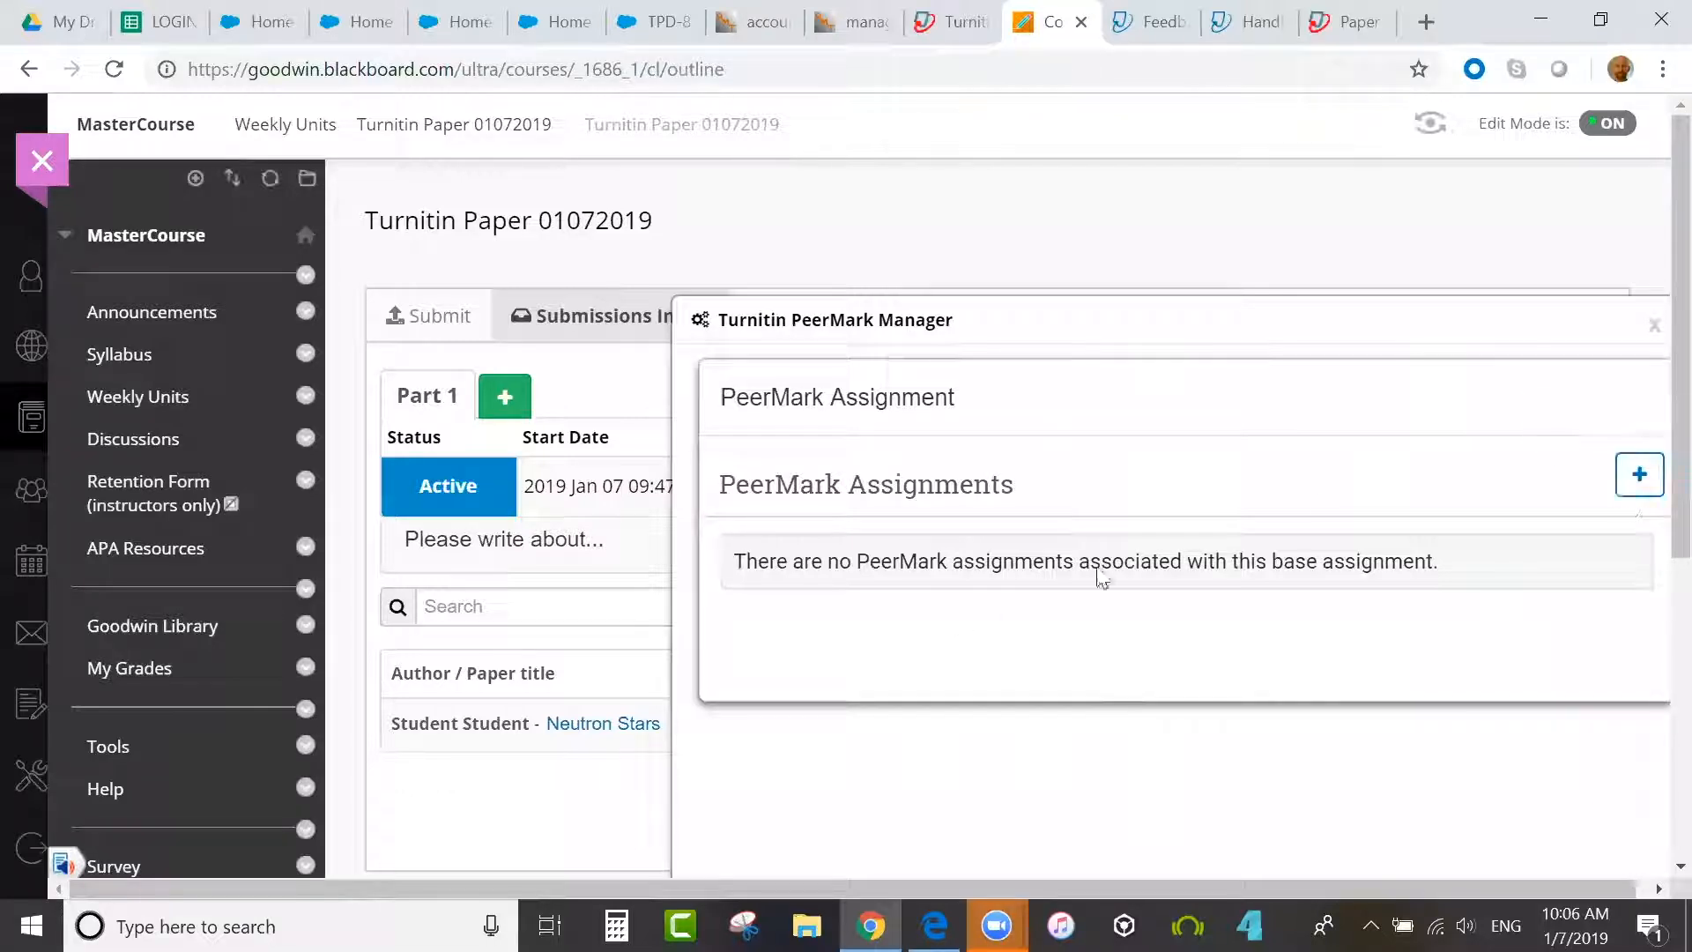
pyautogui.click(1637, 487)
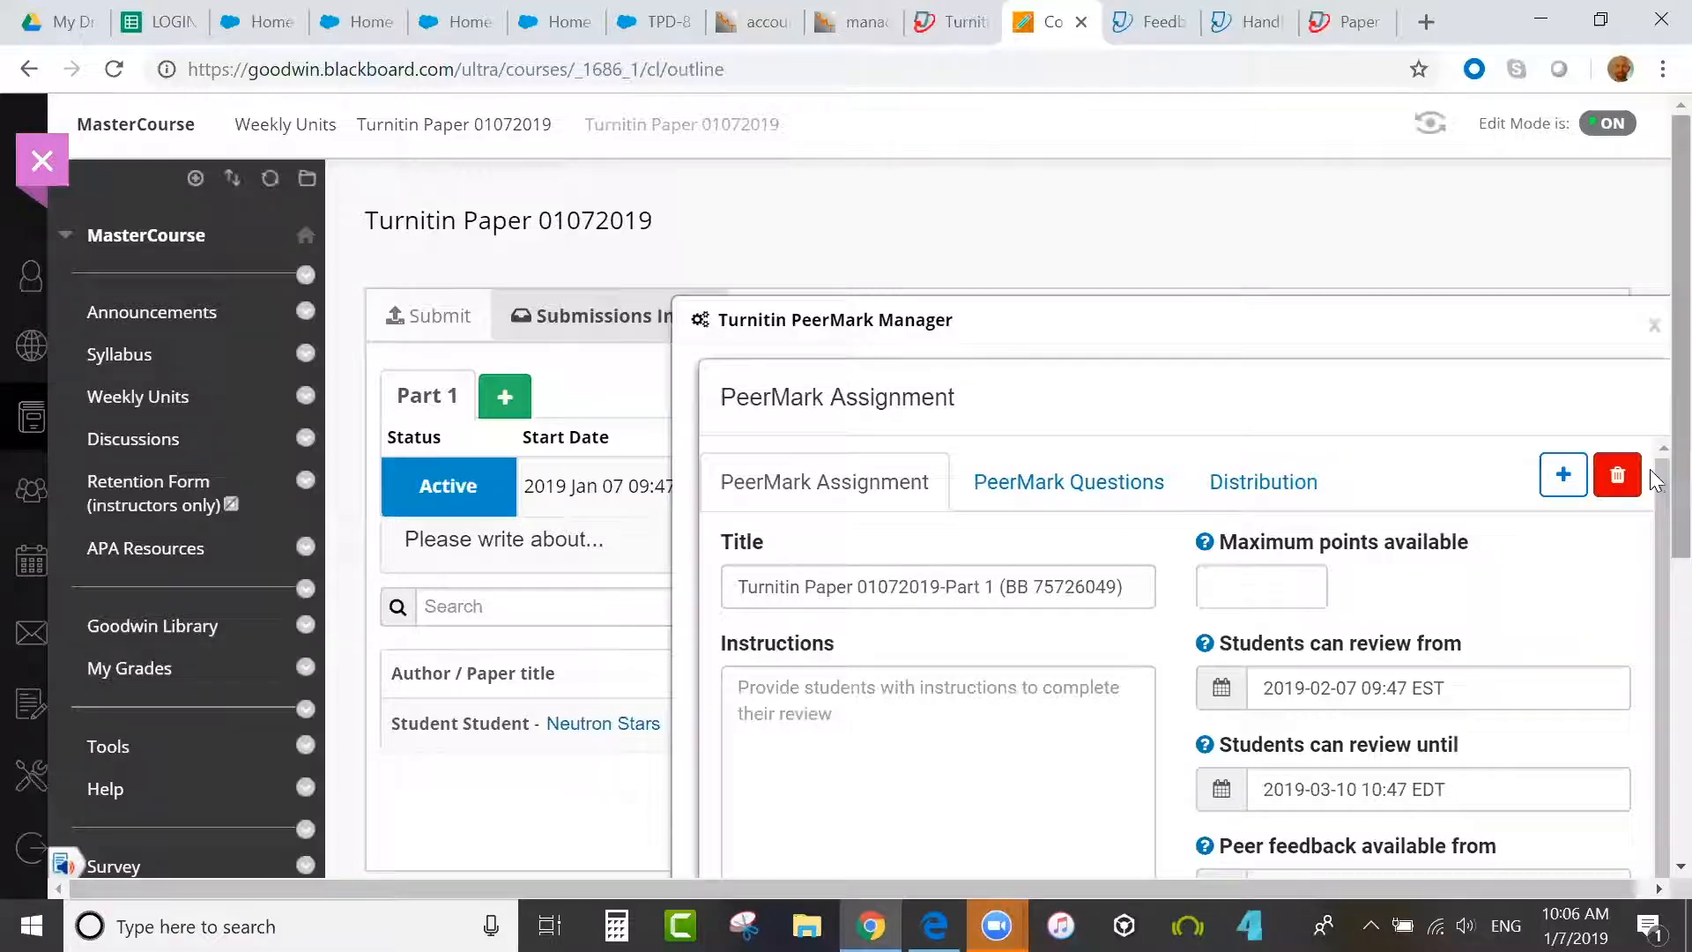
pyautogui.scroll(-1, 1653, 507)
pyautogui.scroll(-1, 1653, 529)
pyautogui.scroll(-3, 1650, 599)
pyautogui.click(738, 316)
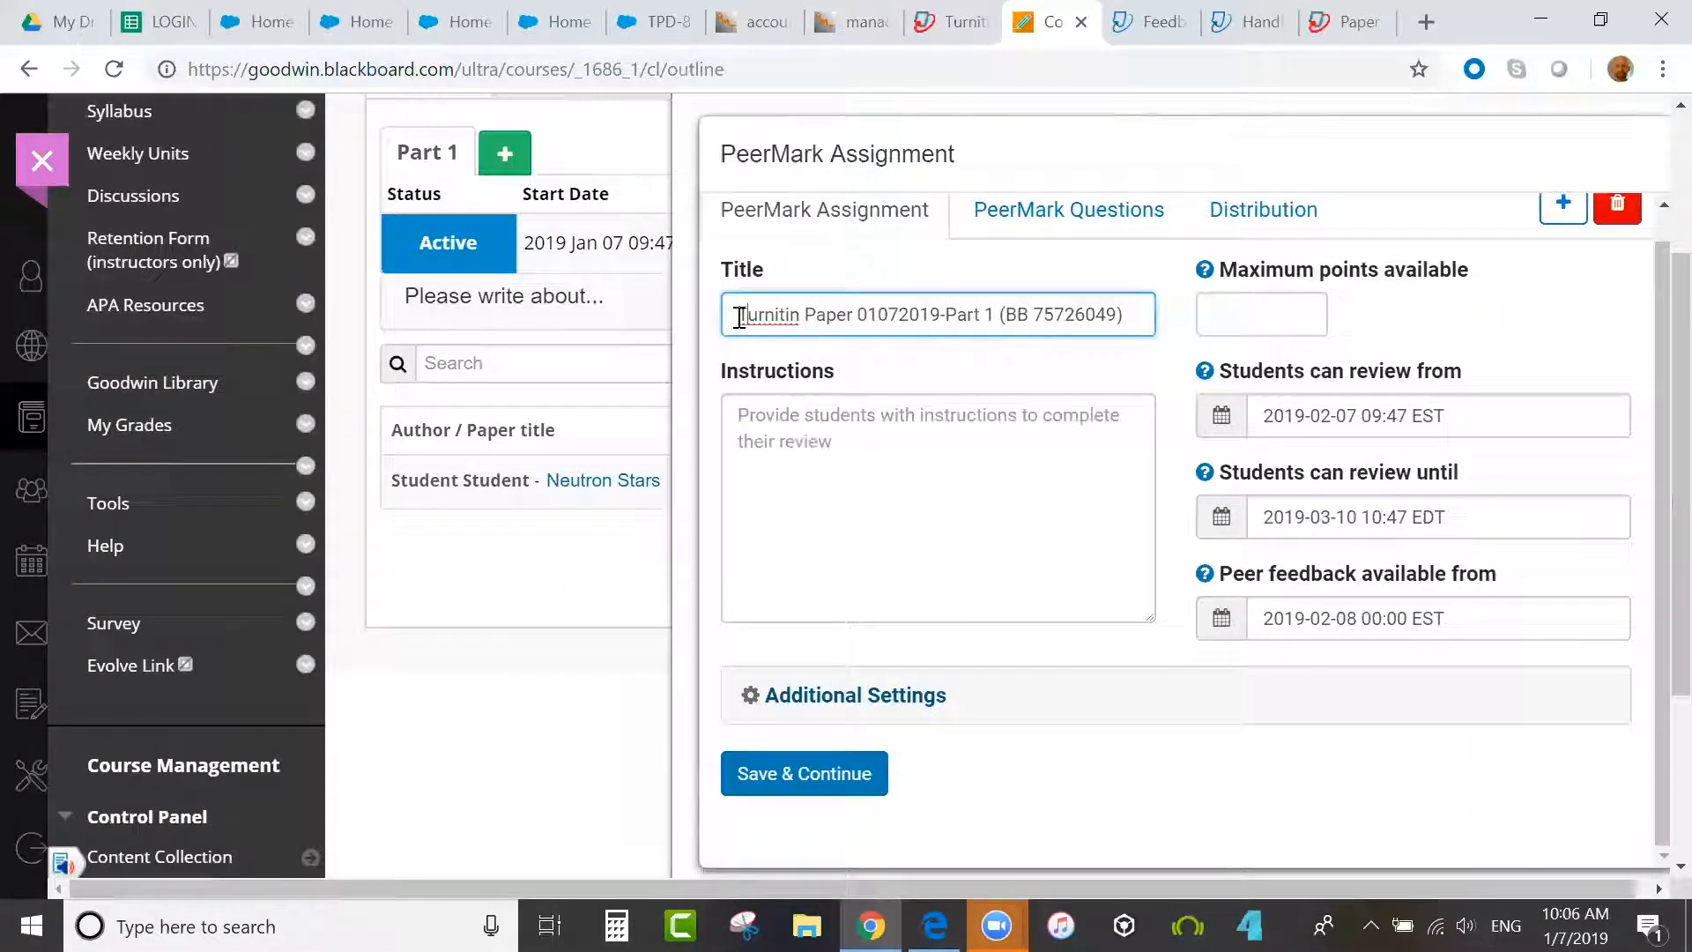
pyautogui.press('Delete')
pyautogui.press('Delete')
pyautogui.press('Delete')
pyautogui.press('Delete')
pyautogui.write('Peer Review of Turn')
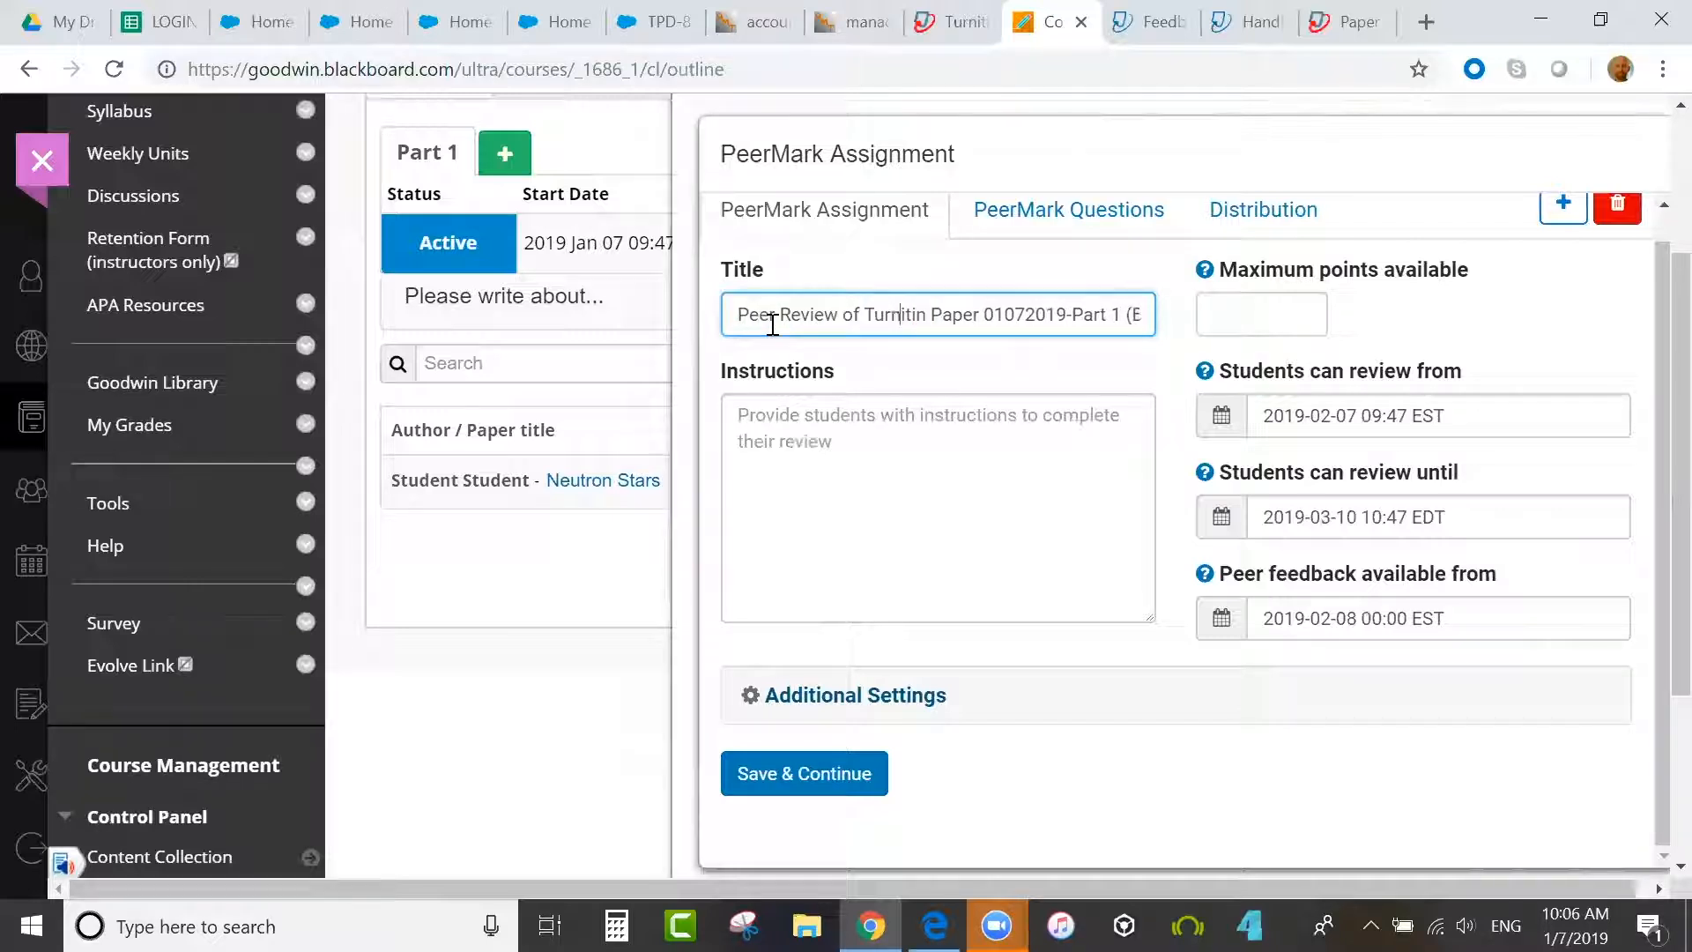
# - Enter the instructions "Please review another student paper." and set the maximum points available to 10
pyautogui.click(833, 446)
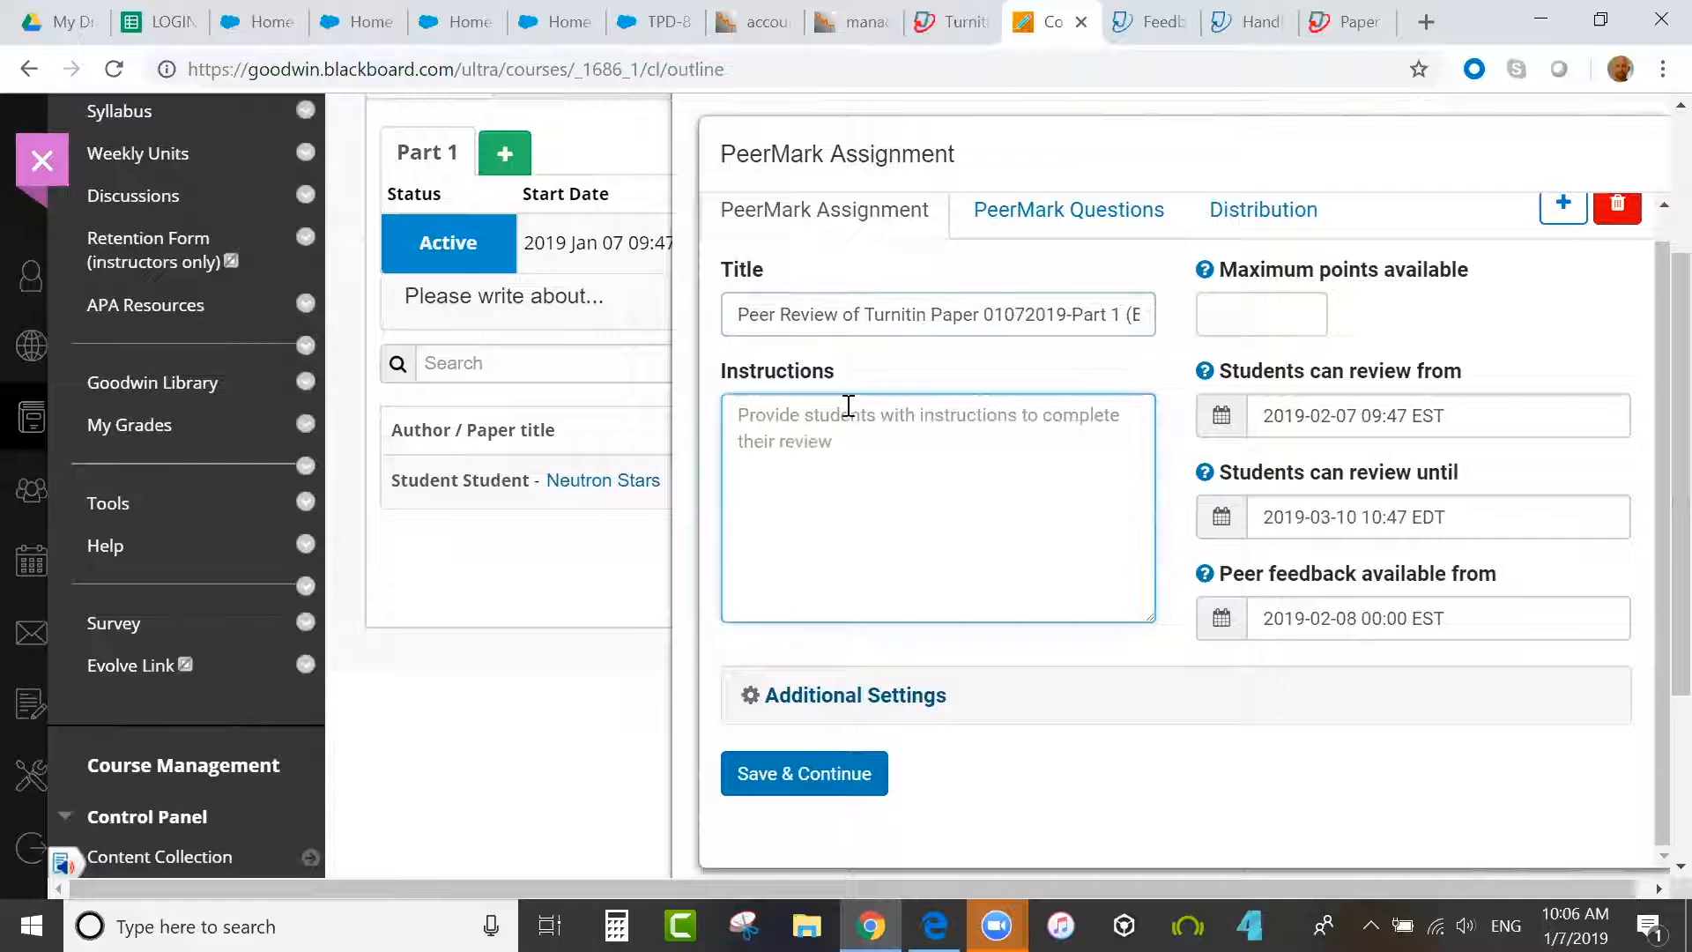
pyautogui.write('Please review another student paper.')
pyautogui.click(1258, 321)
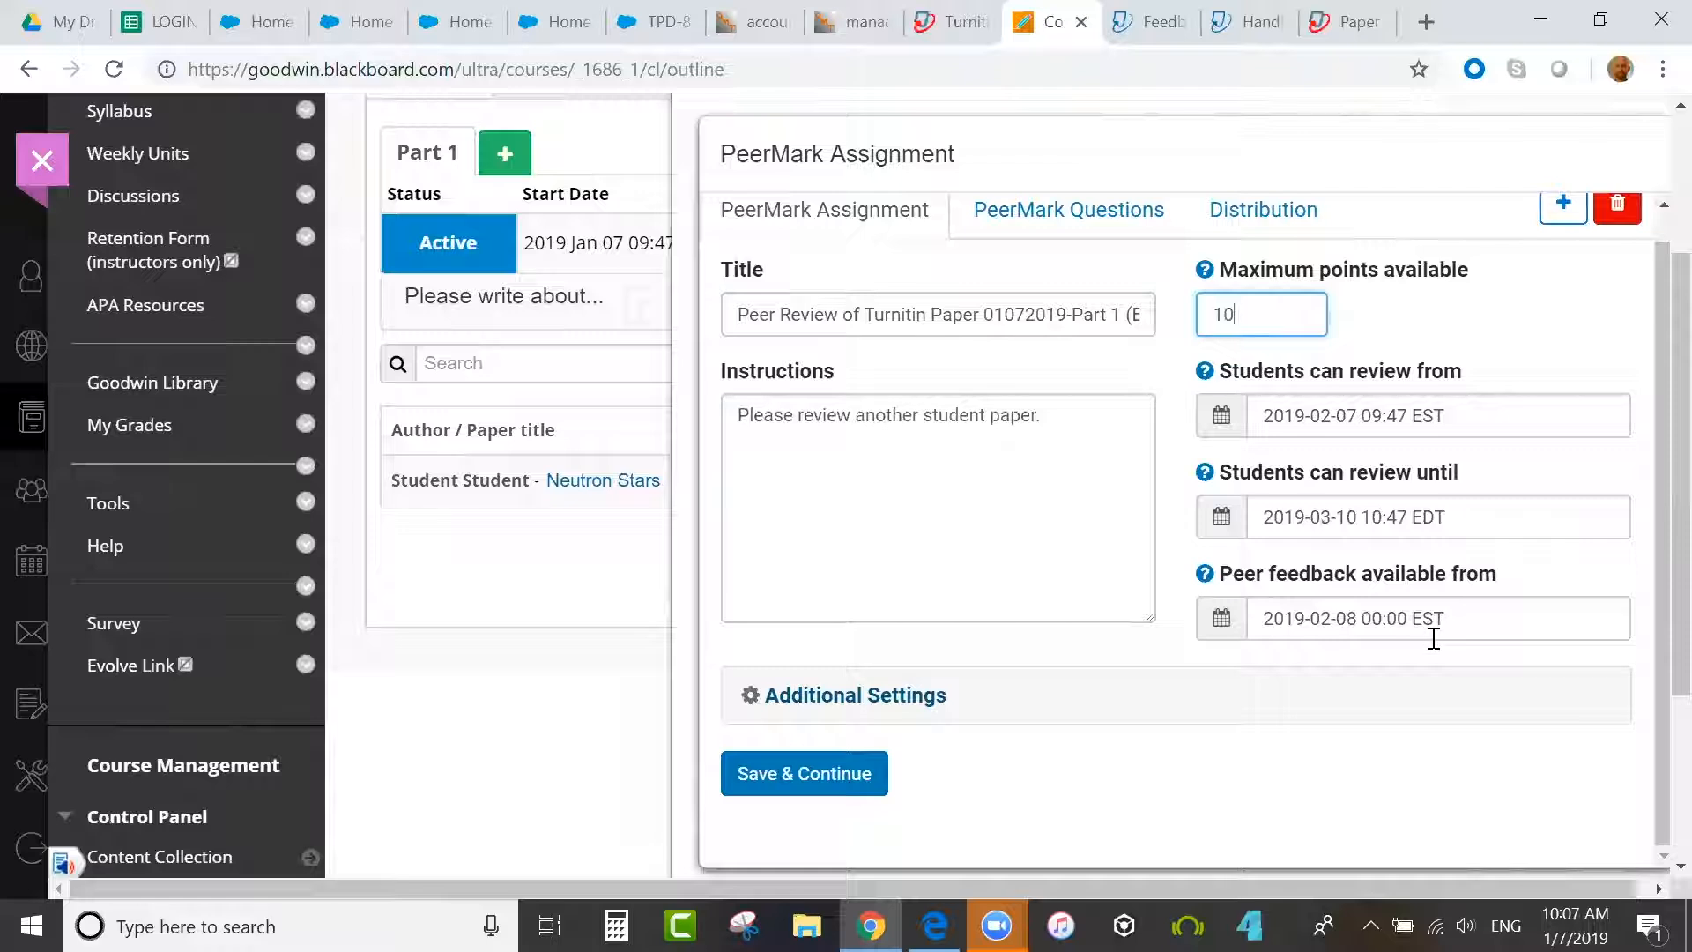
# - In the additional settings, award maximum points on review, allow 1 self-selected paper, and require students to review their own paper
pyautogui.scroll(-1, 1649, 590)
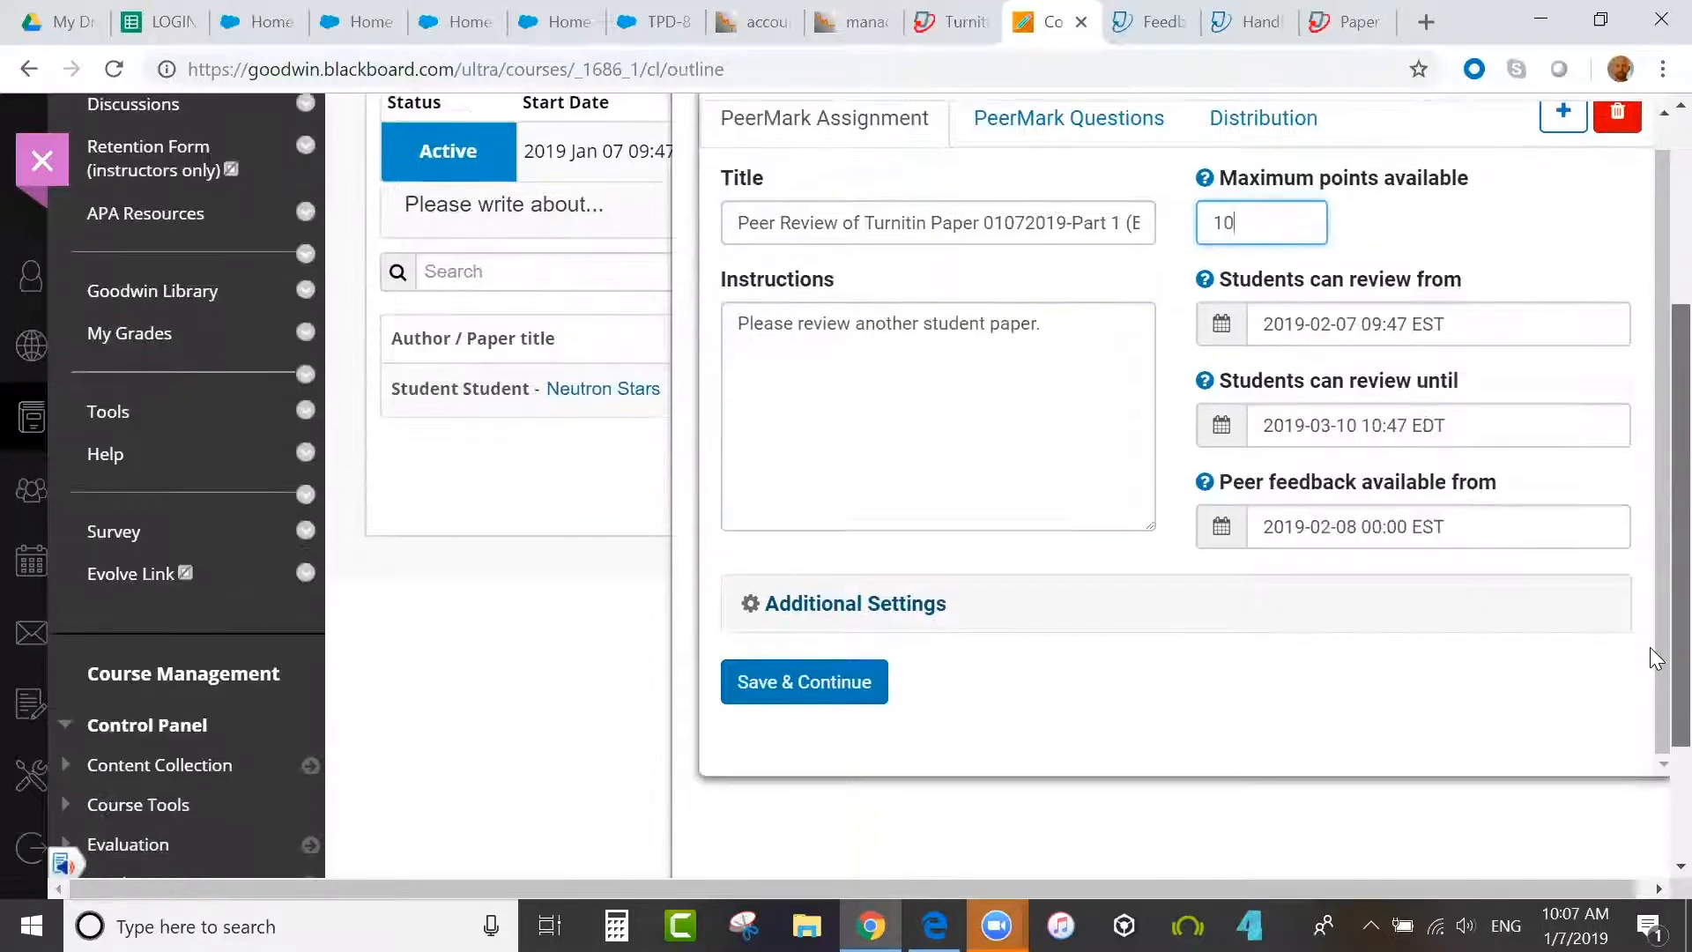
pyautogui.click(879, 610)
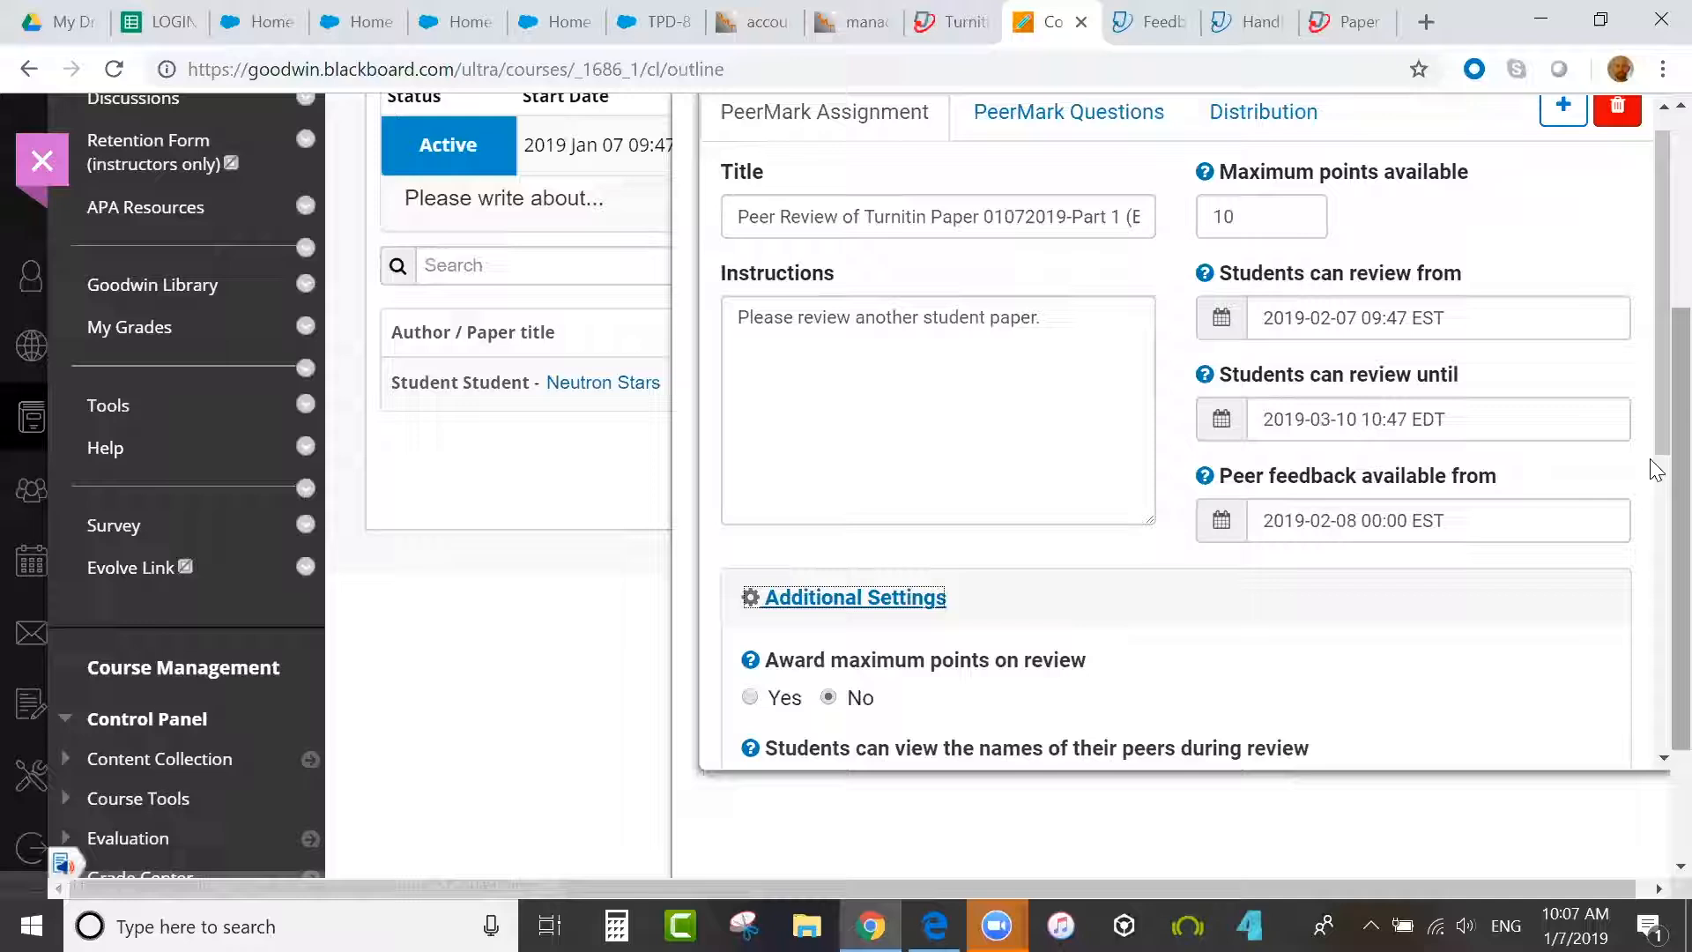
pyautogui.moveTo(1650, 428); pyautogui.dragTo(1648, 617)
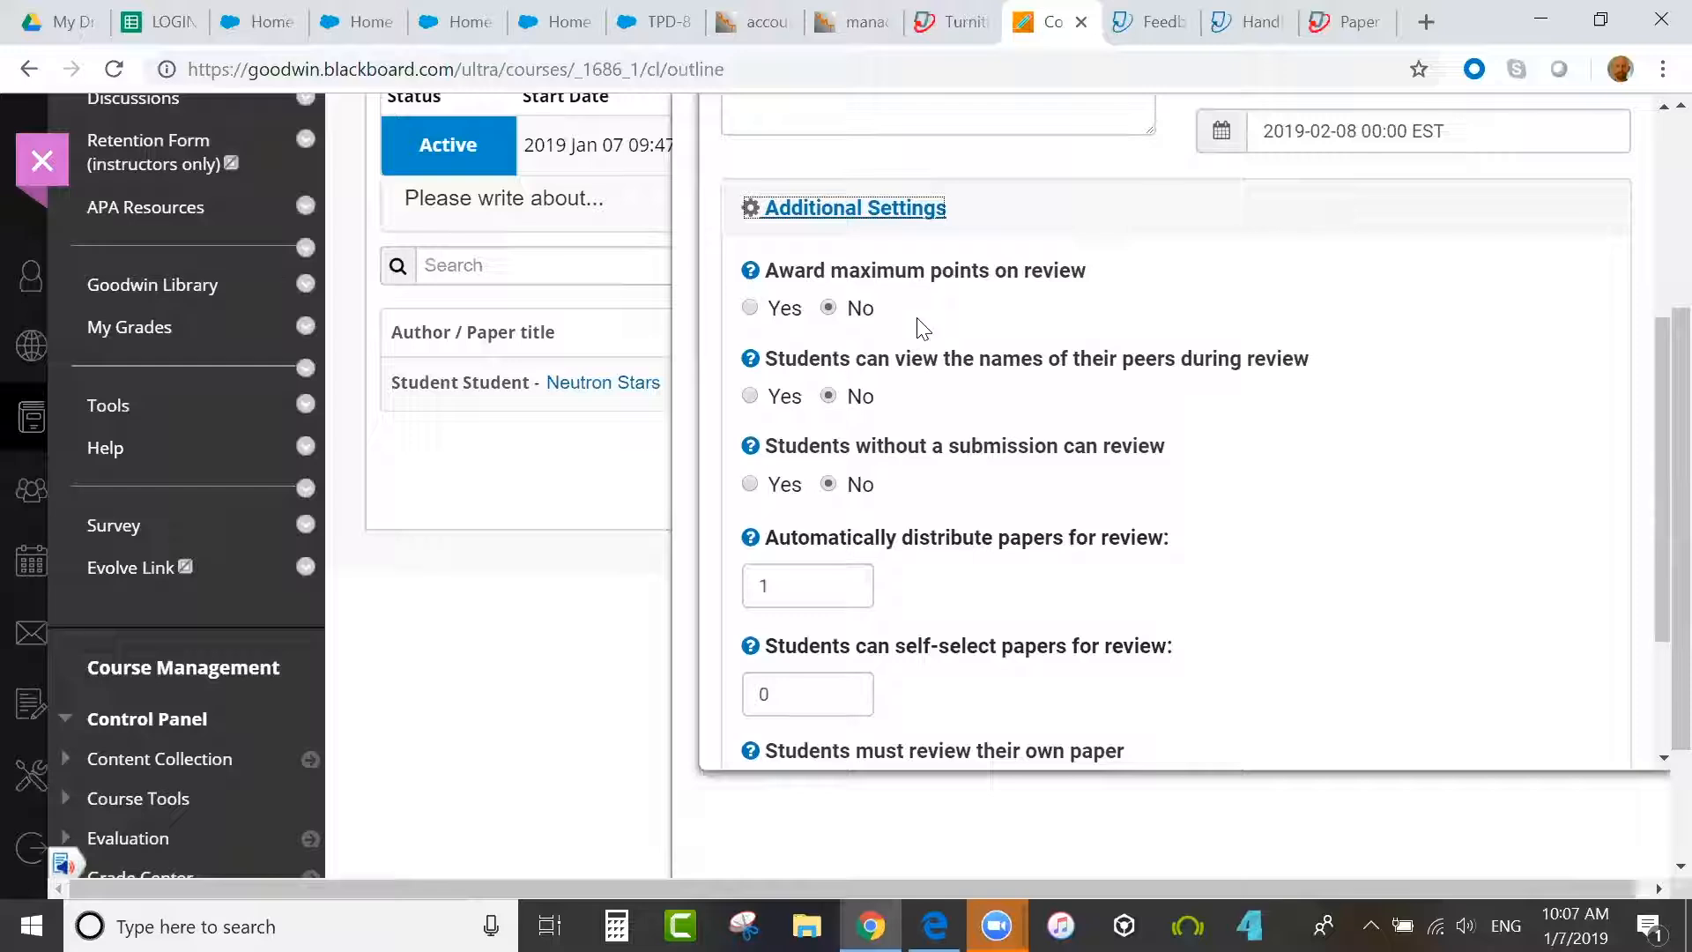
pyautogui.click(750, 307)
pyautogui.moveTo(1649, 444); pyautogui.dragTo(1649, 551)
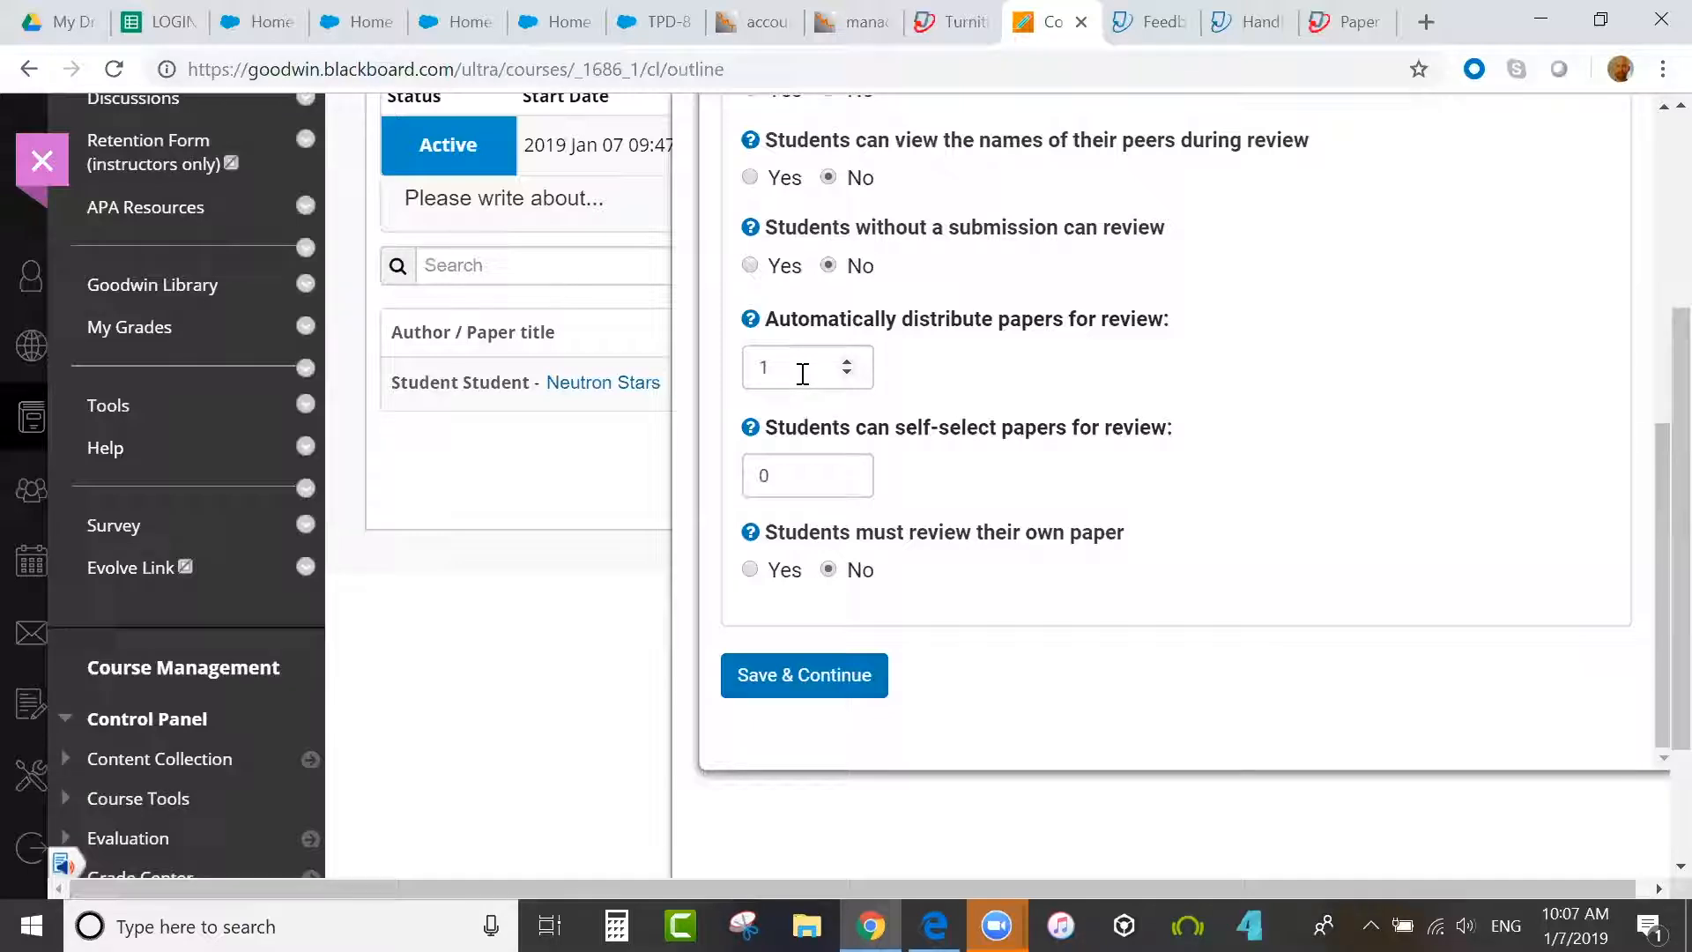
pyautogui.click(848, 469)
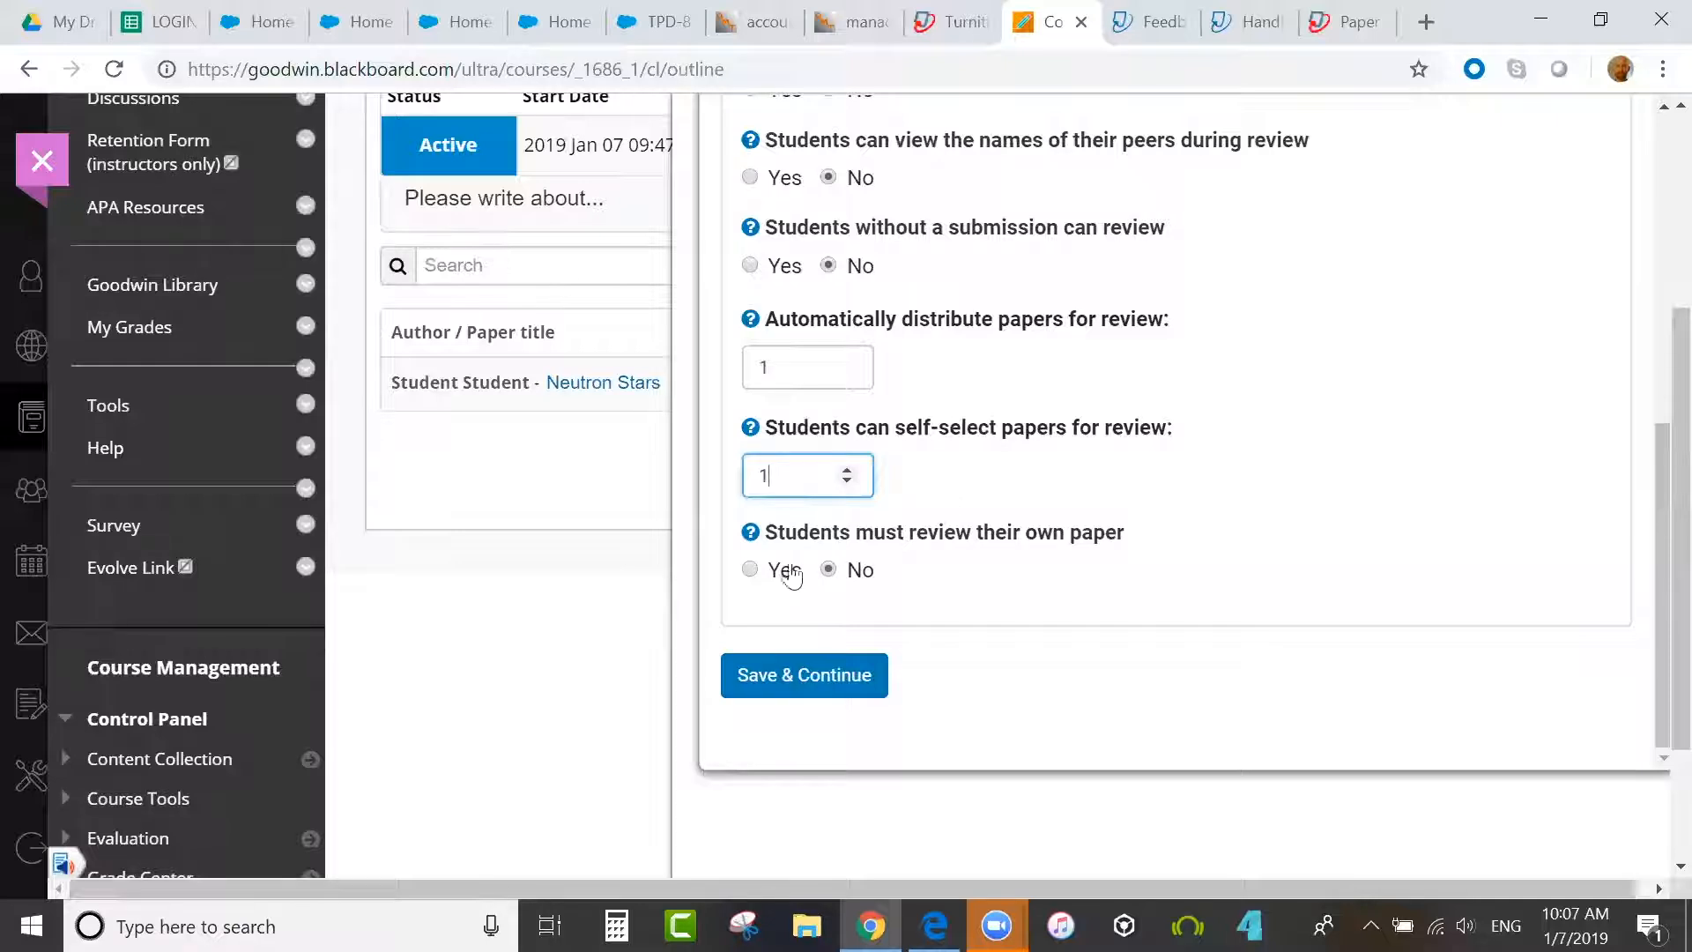
pyautogui.click(756, 570)
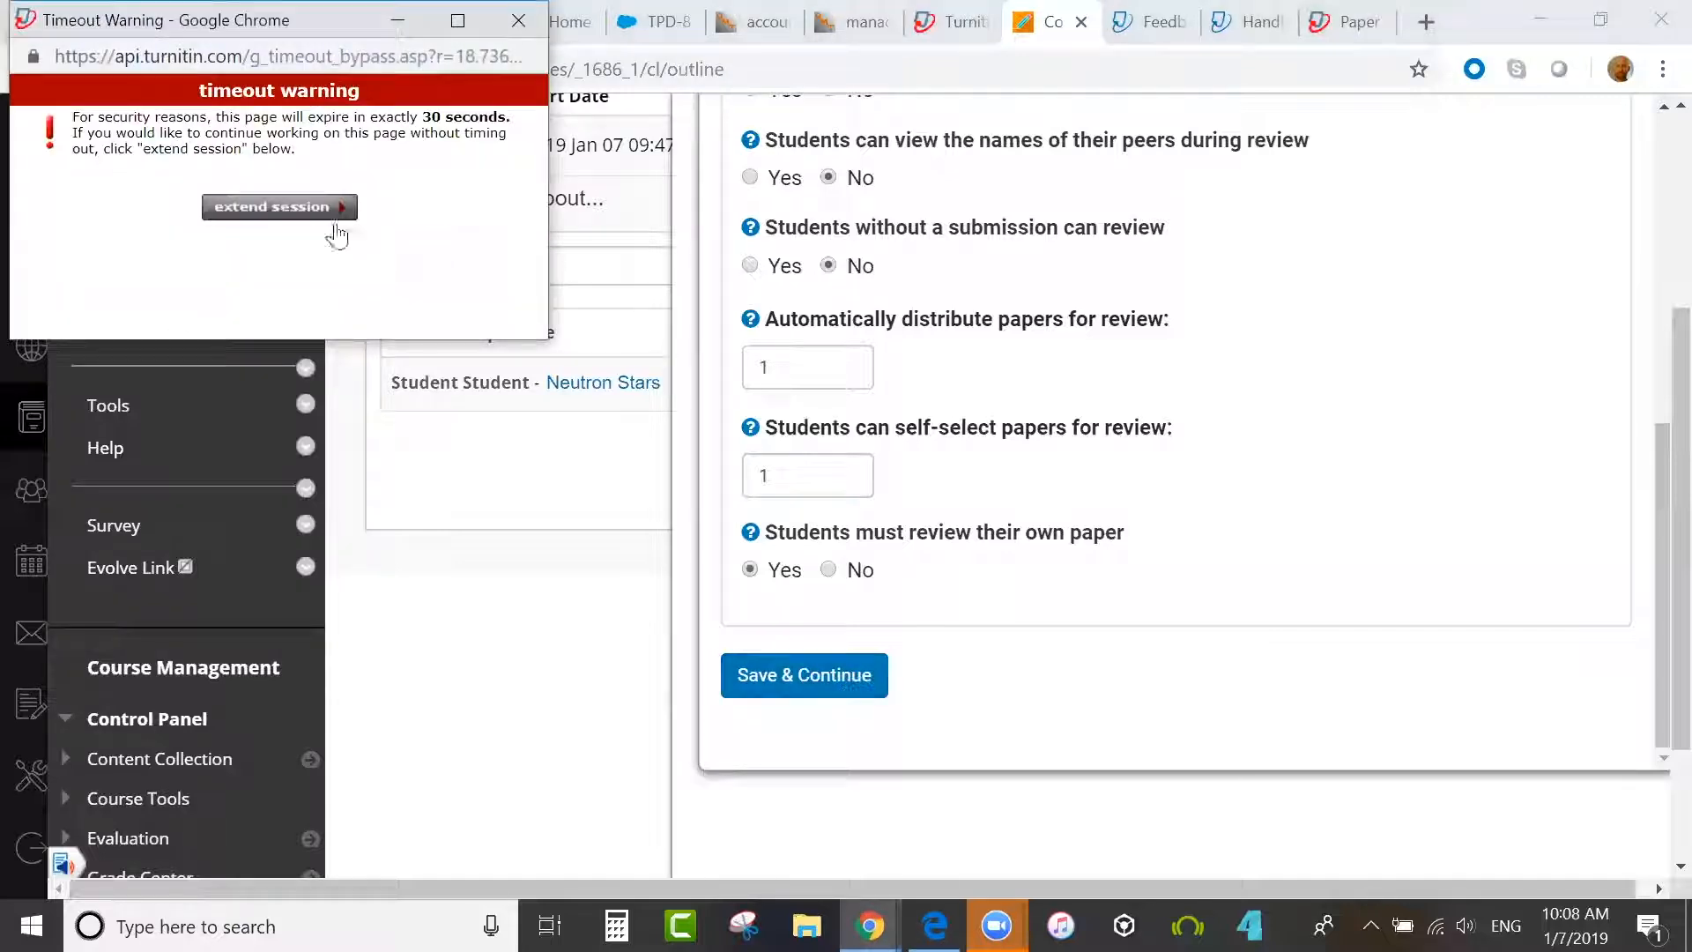
# - Extend the expiring Turnitin session and save the PeerMark assignment settings
pyautogui.click(324, 228)
pyautogui.click(811, 680)
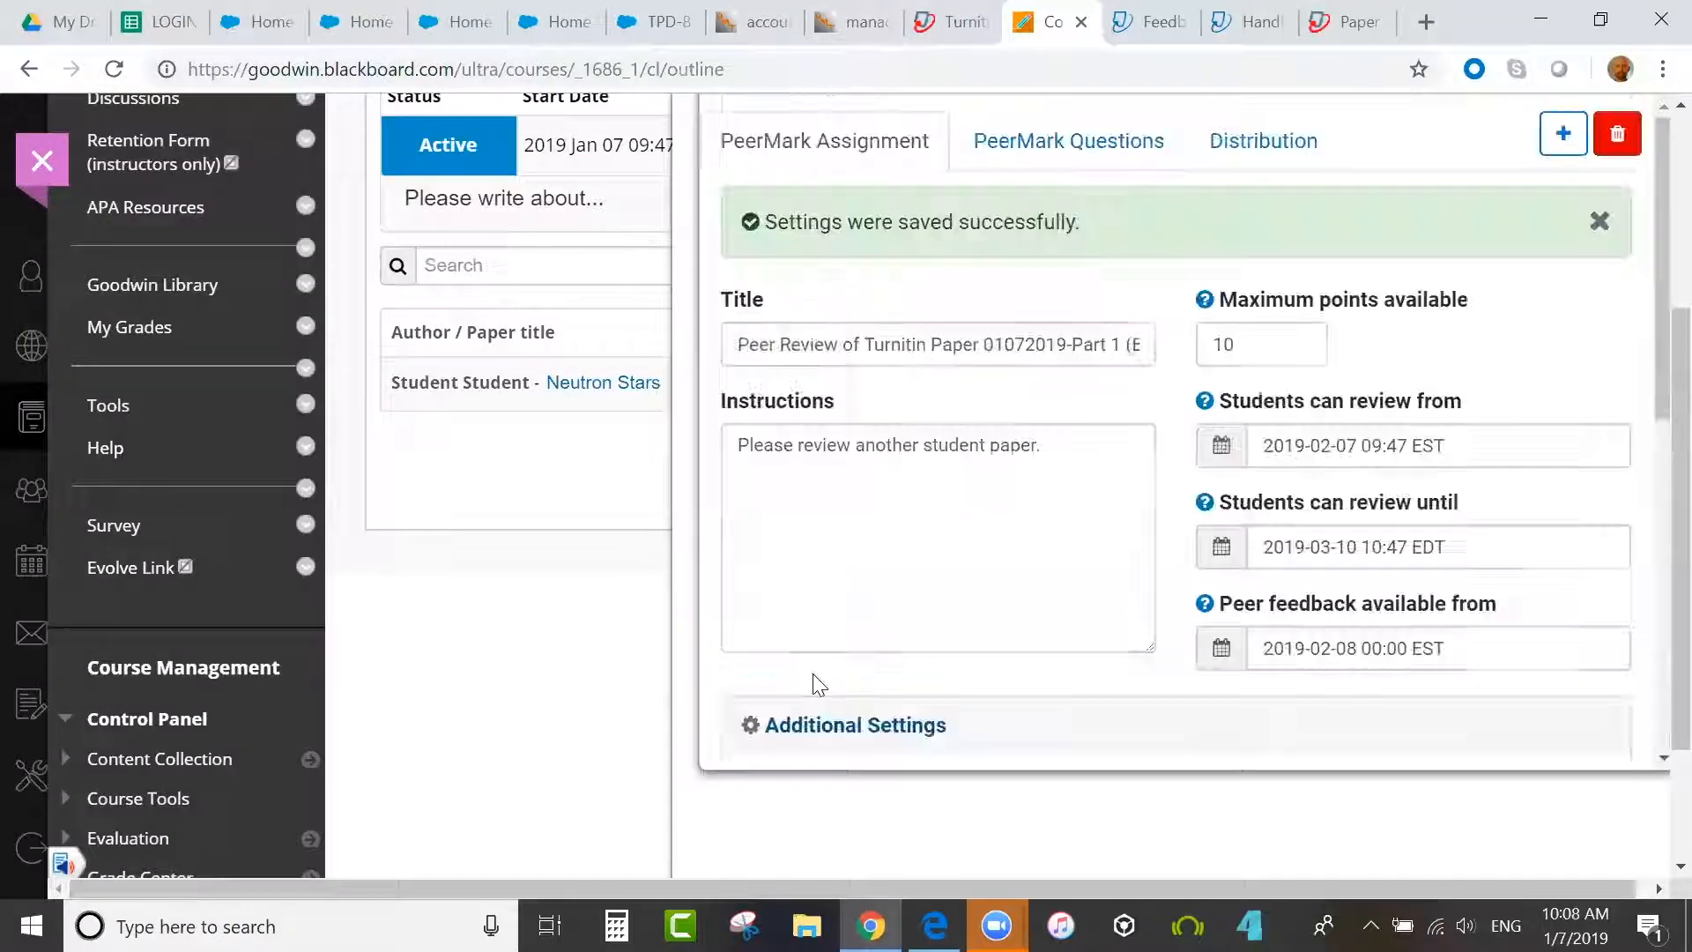
pyautogui.scroll(-1, 1650, 283)
pyautogui.scroll(1, 1650, 289)
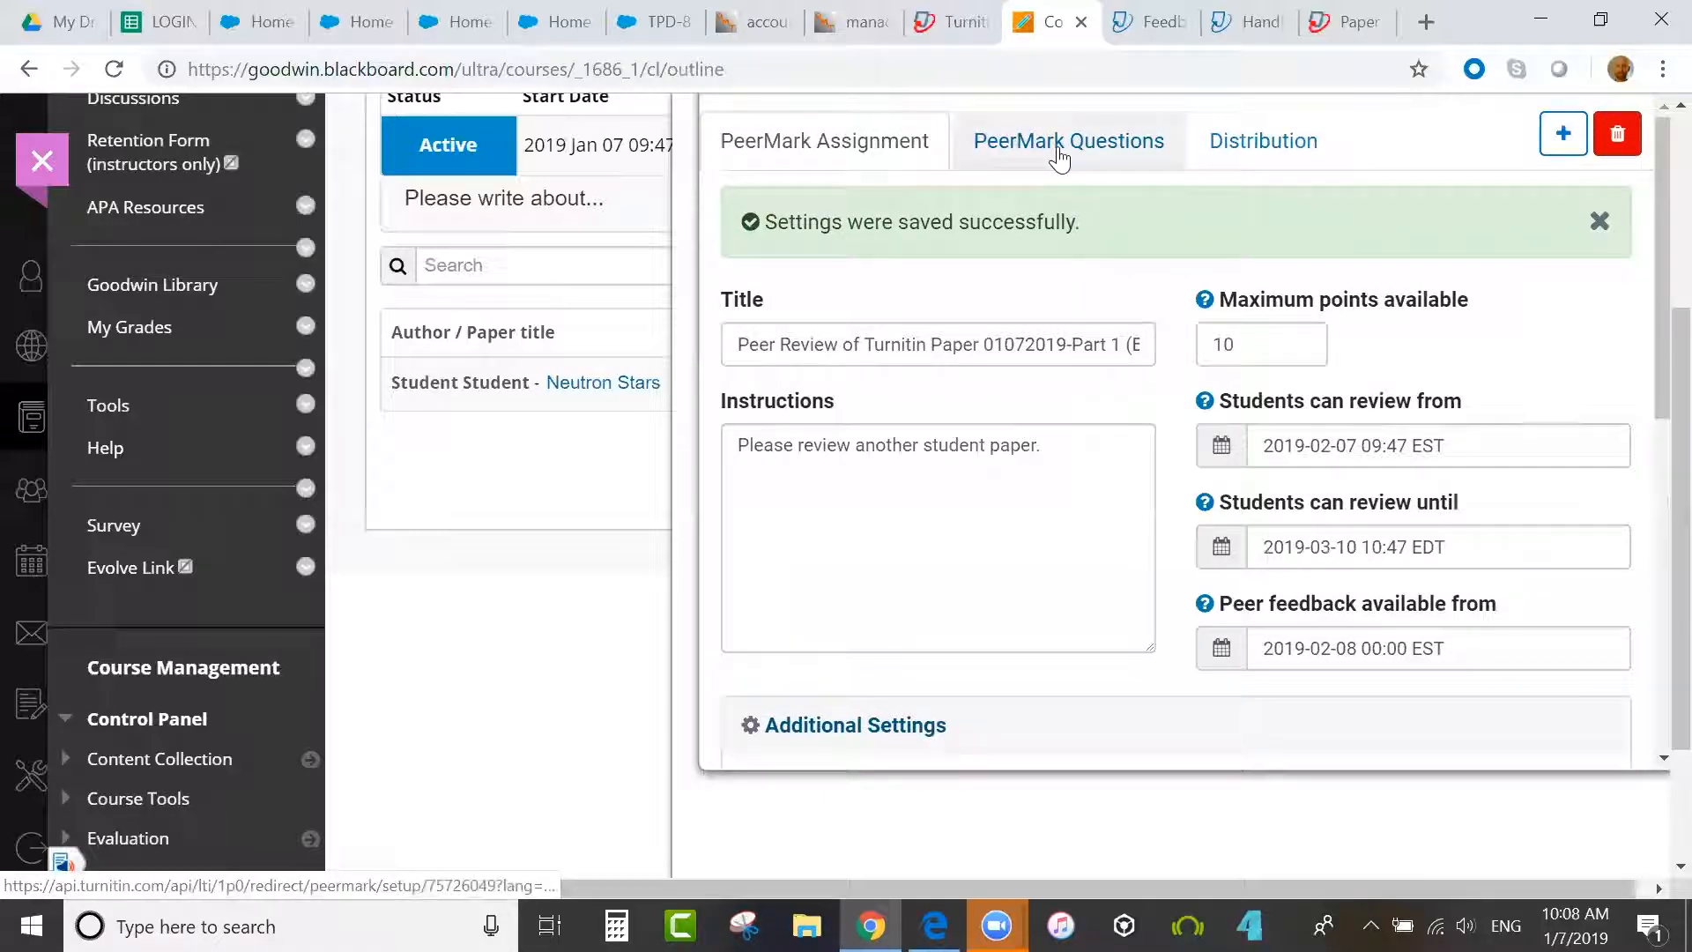
# - Examine the Scale and Free Response settings for a new PeerMark question, then cancel it without saving
pyautogui.click(1059, 155)
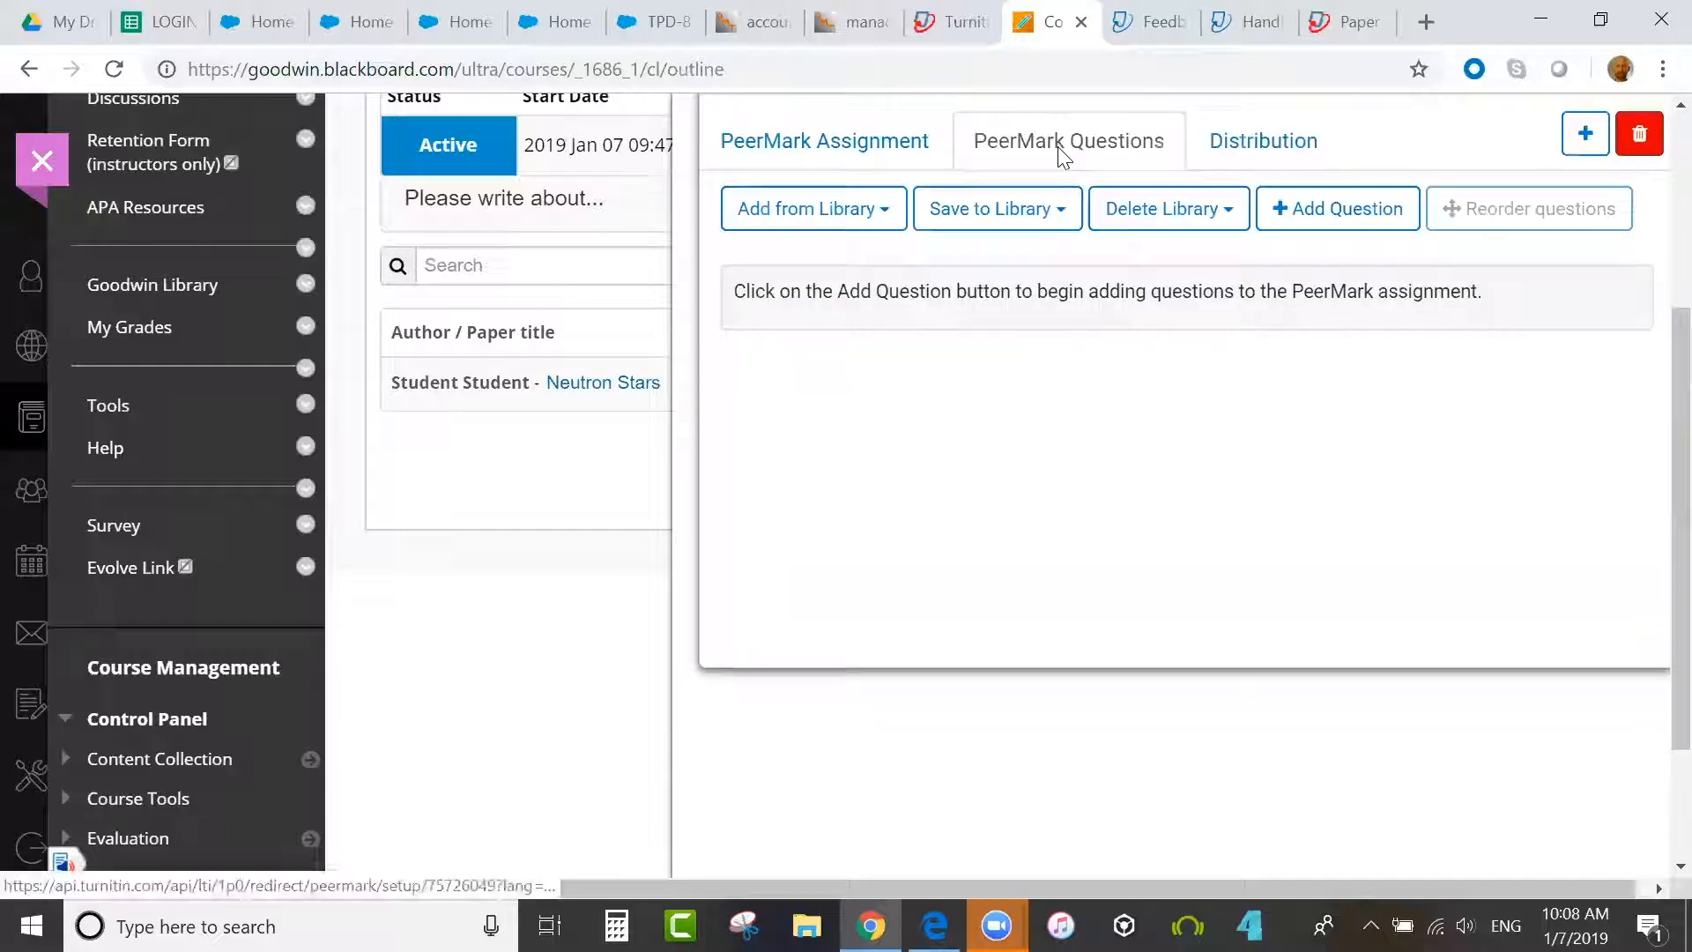
pyautogui.scroll(1, 1653, 414)
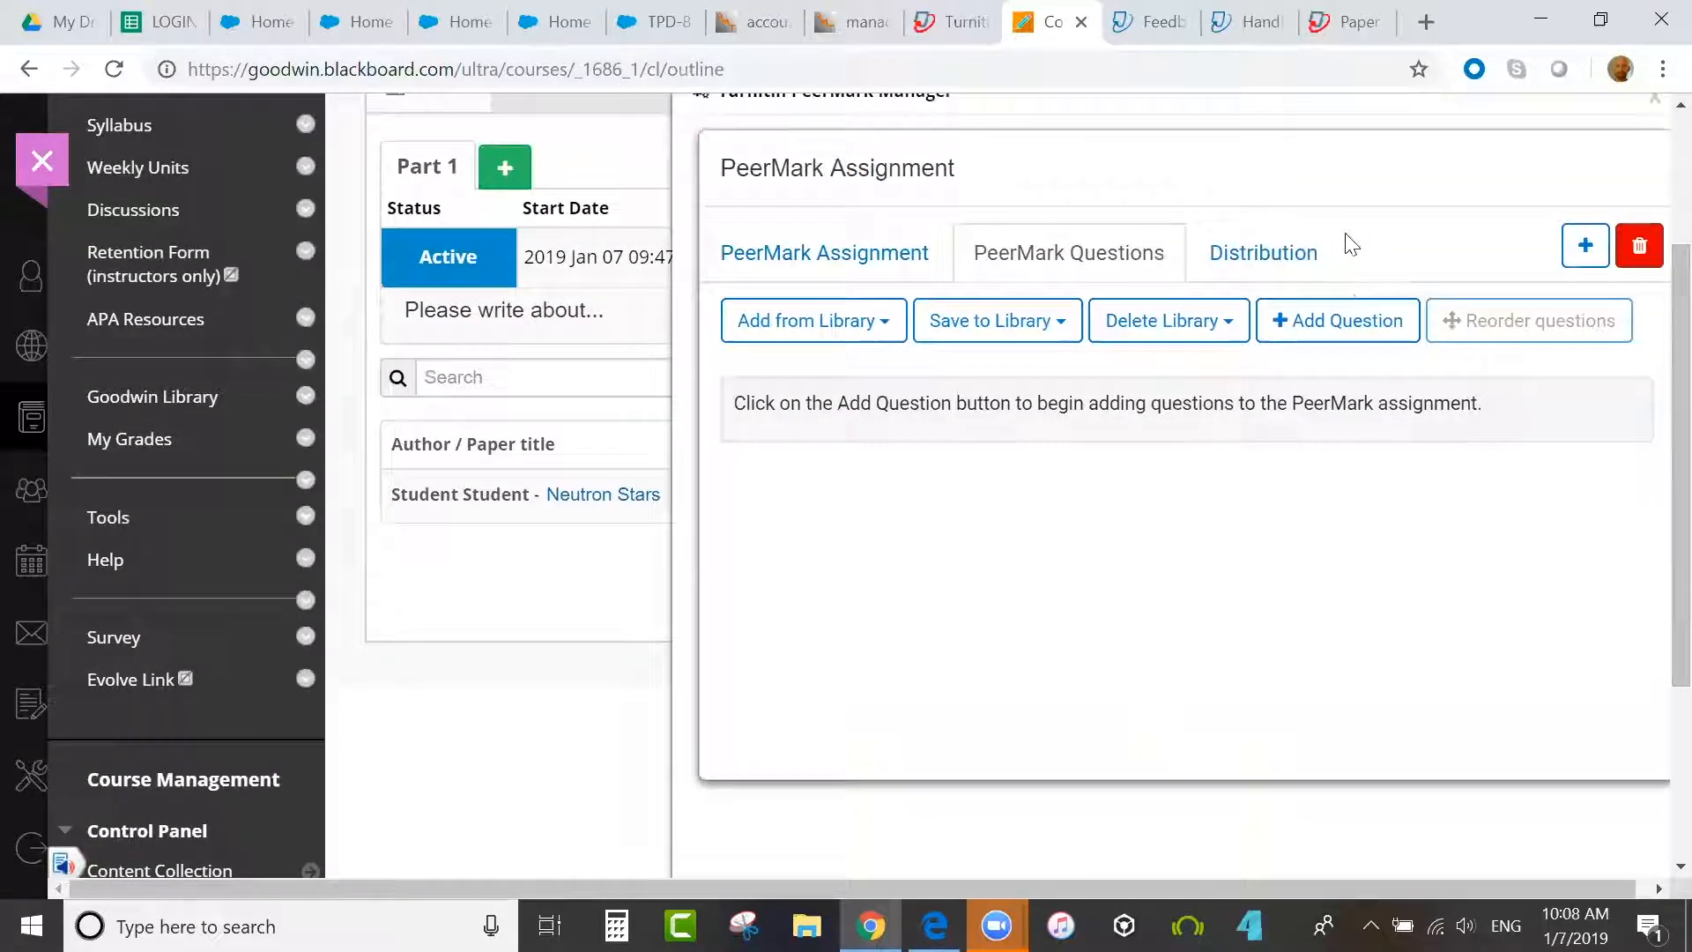
pyautogui.click(1277, 326)
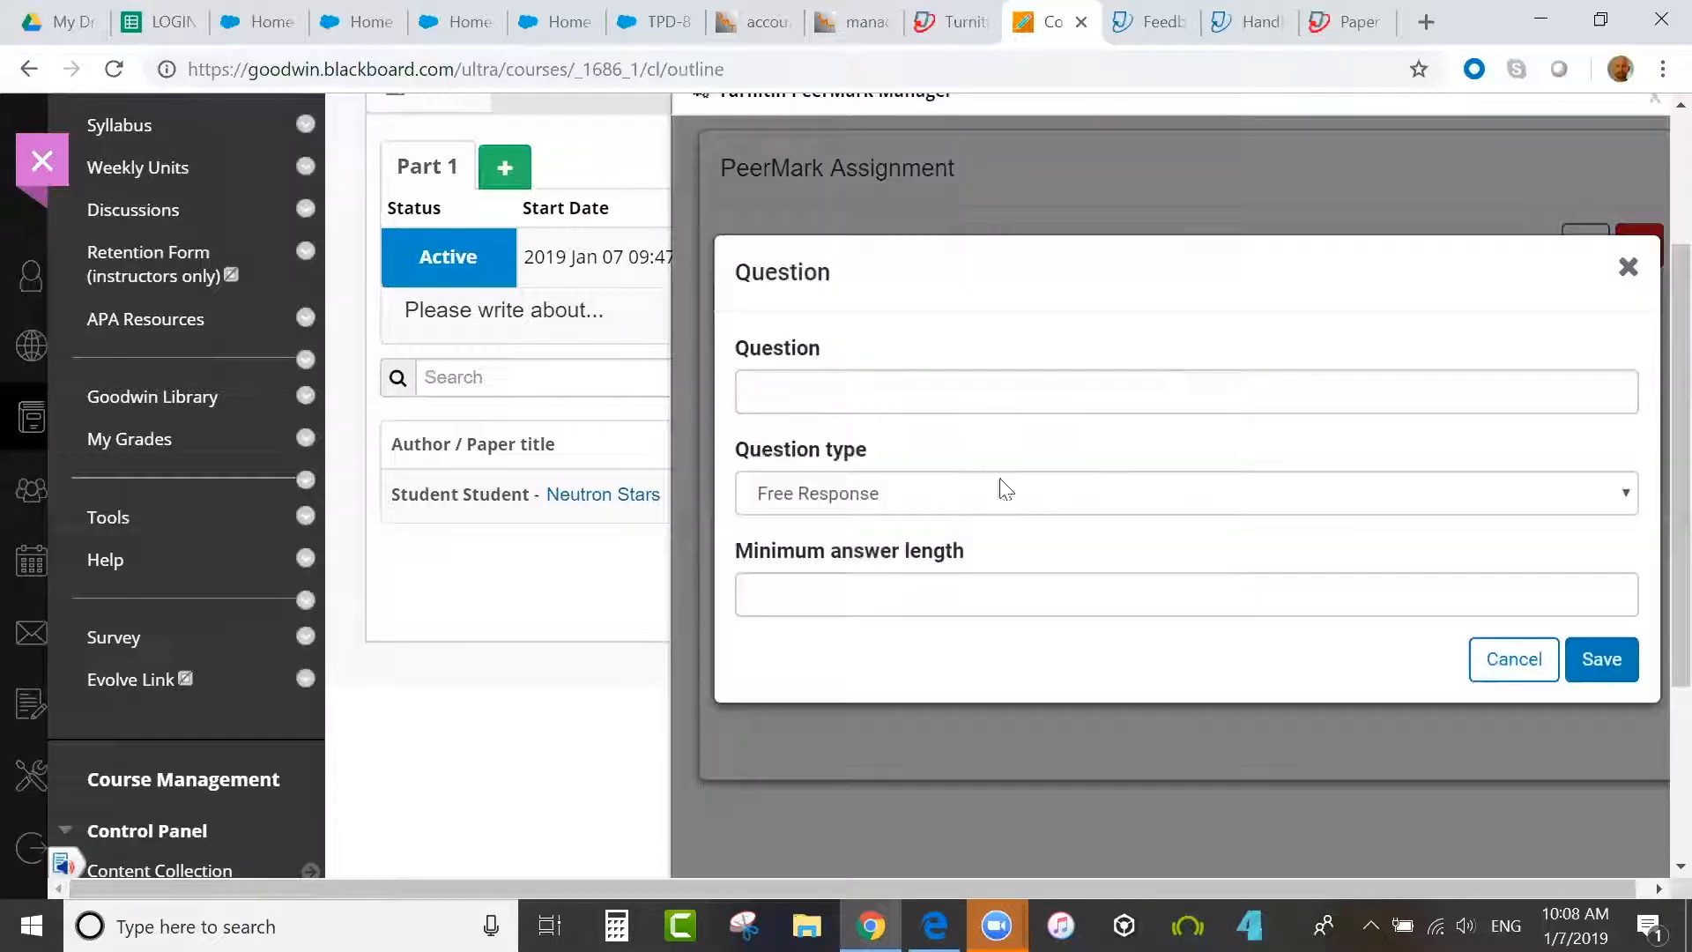
pyautogui.click(1102, 509)
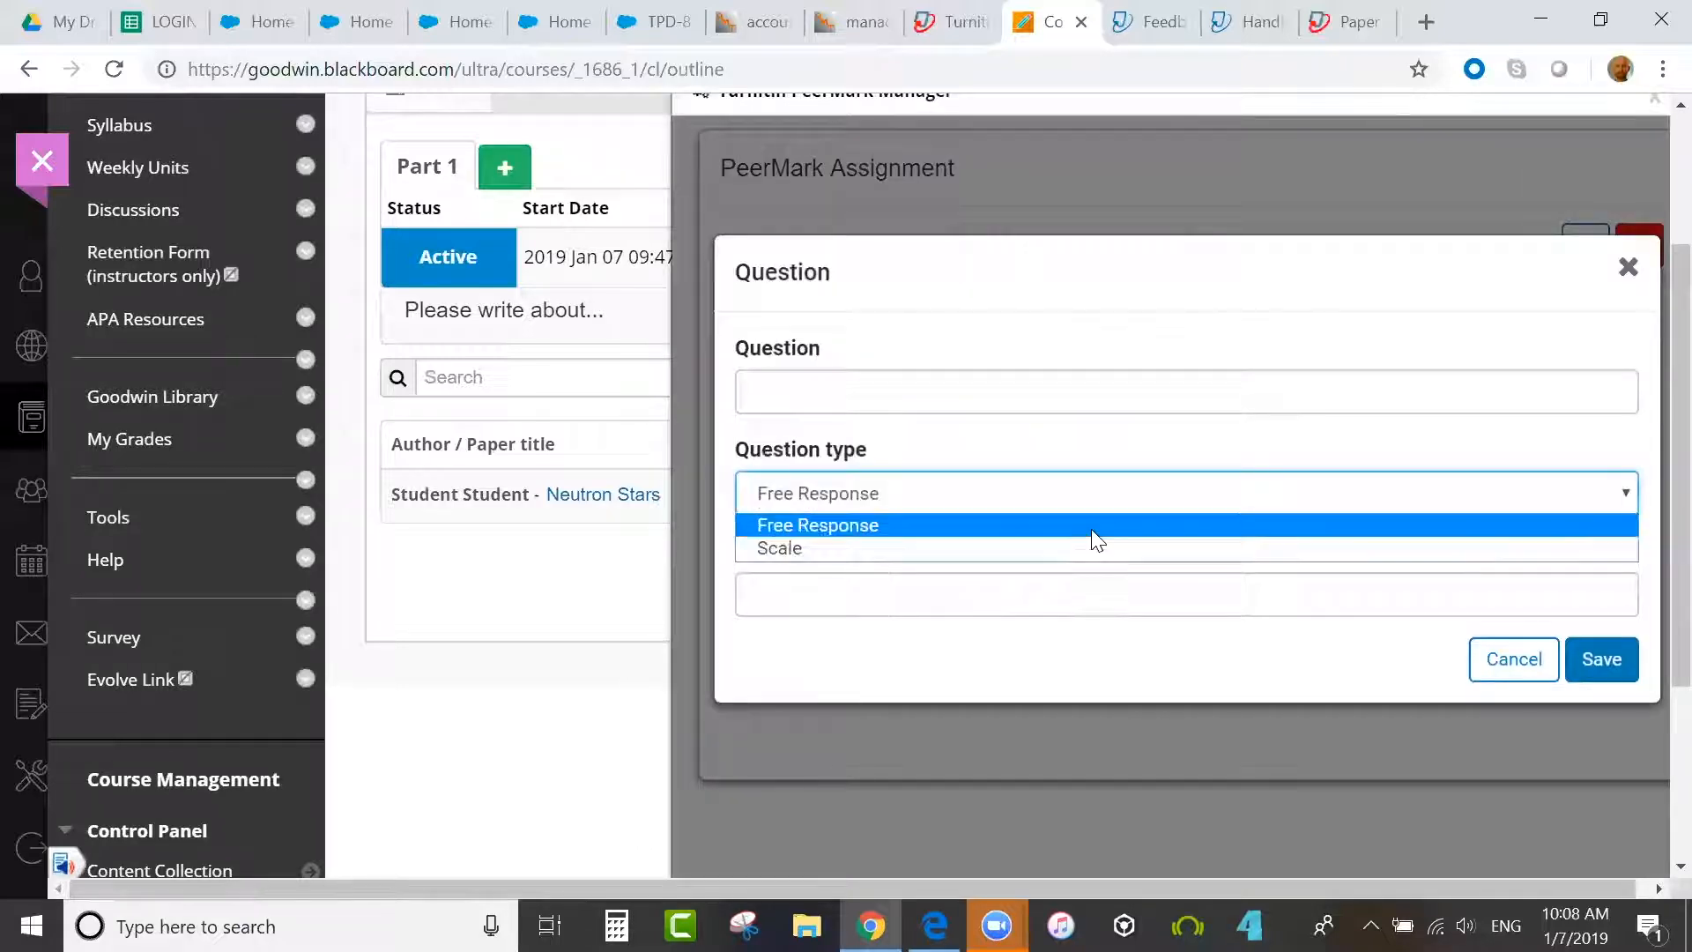
pyautogui.click(1086, 548)
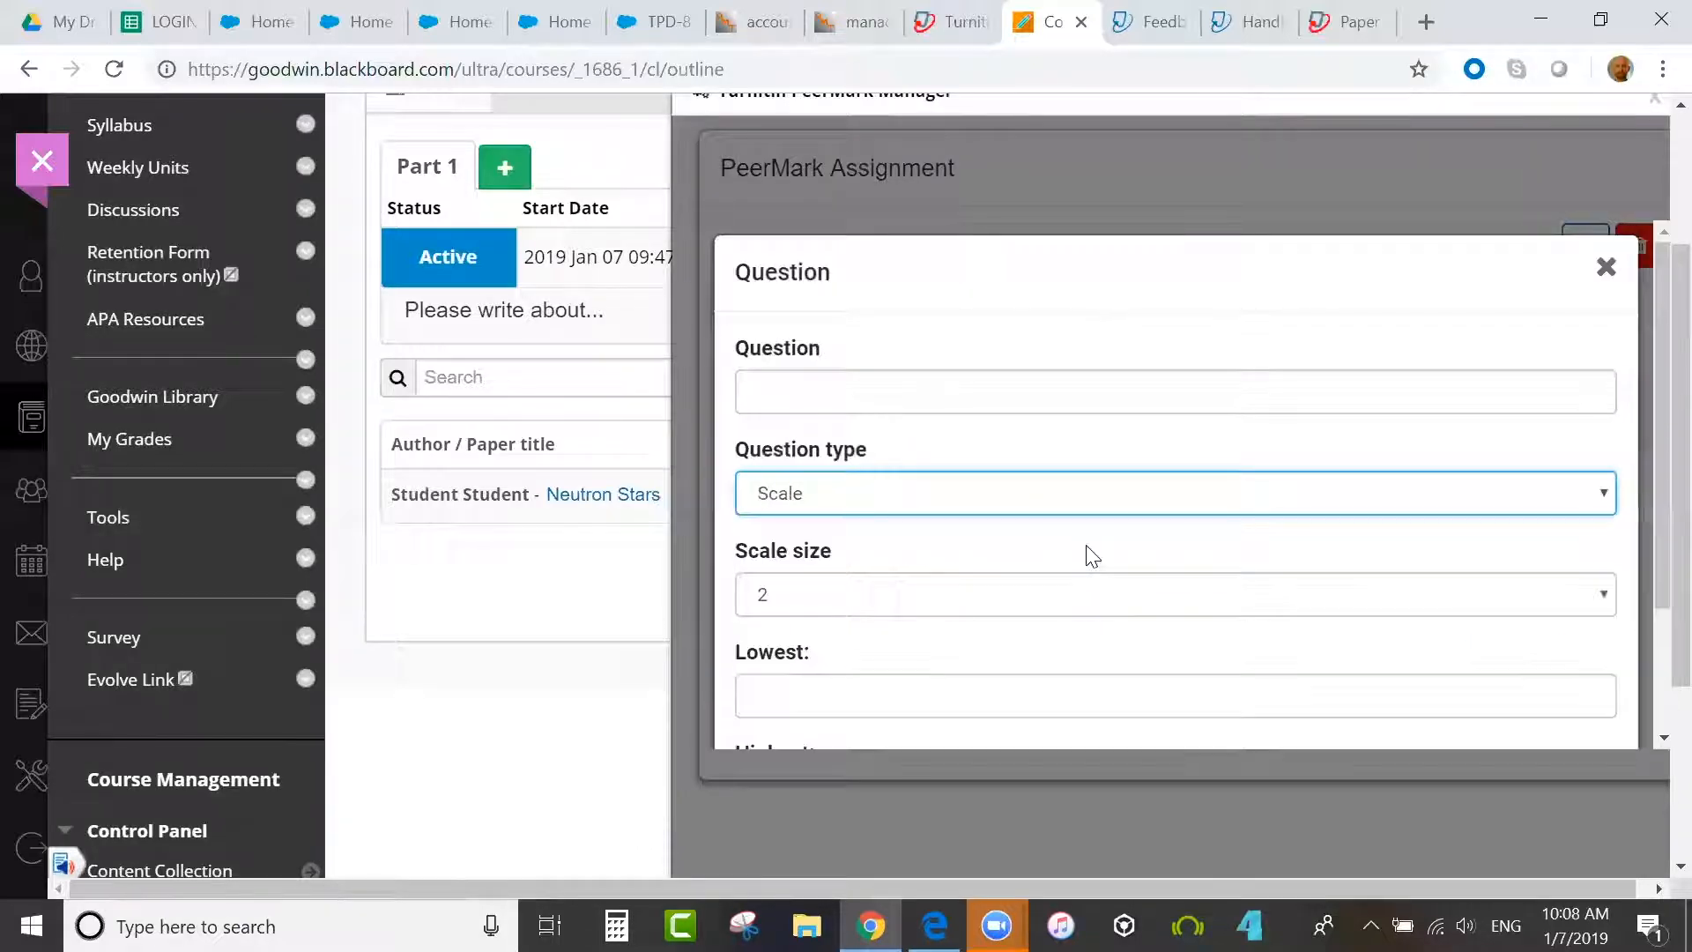
pyautogui.click(1128, 495)
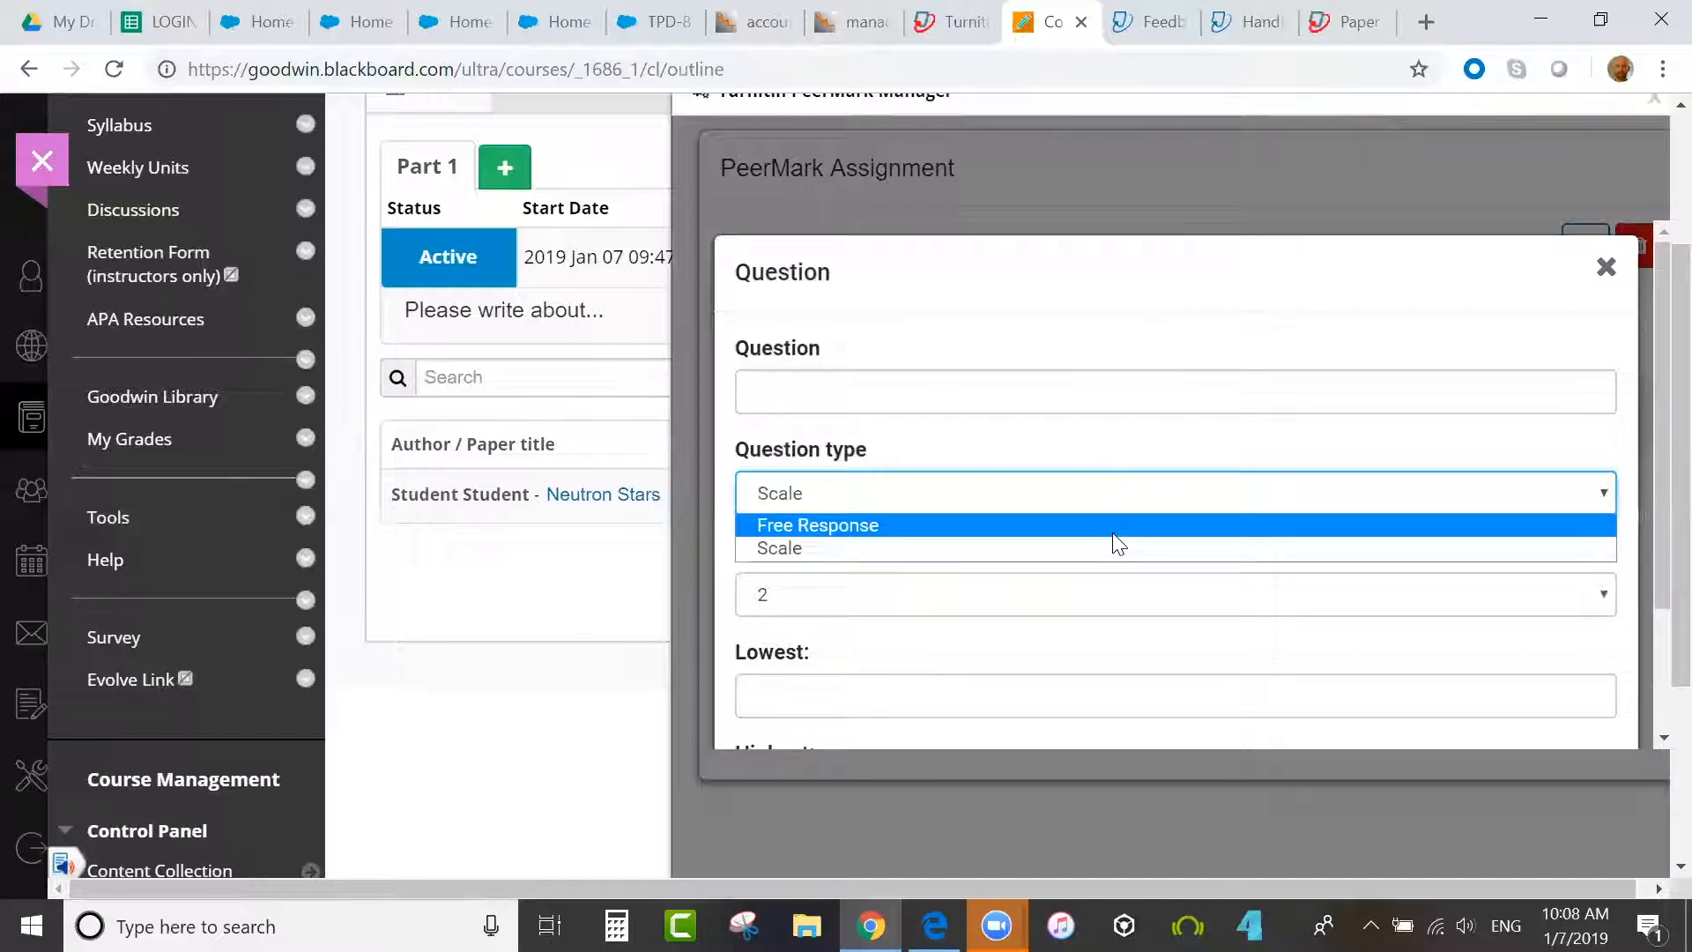
pyautogui.click(1077, 670)
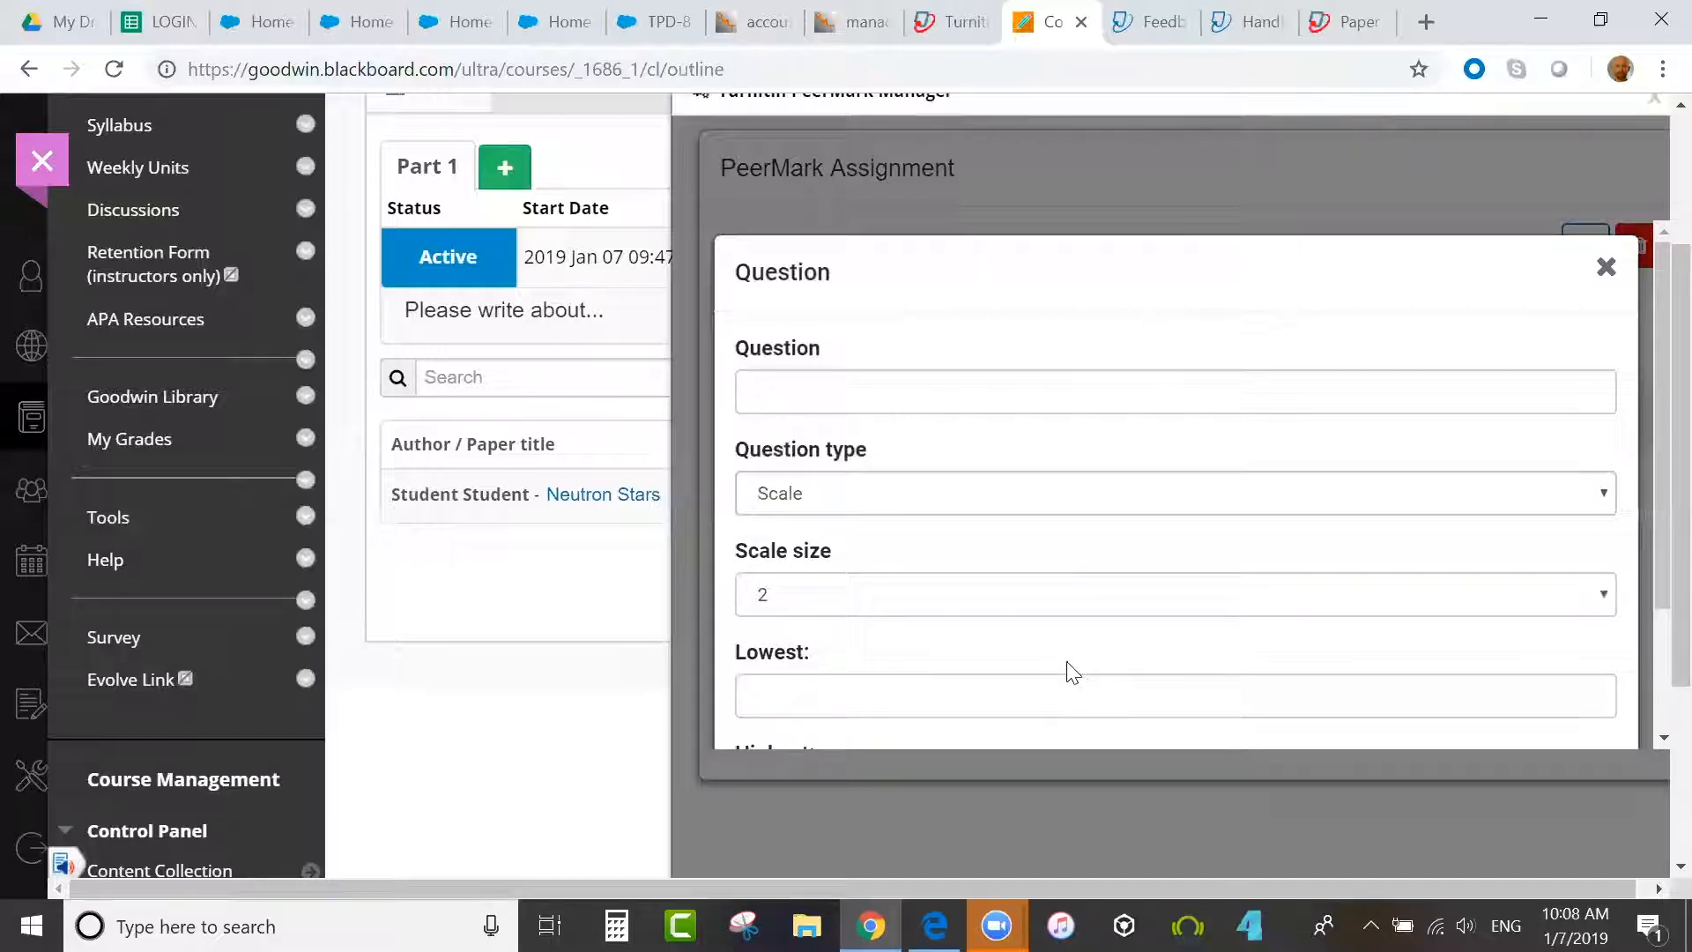
pyautogui.moveTo(1651, 547)
pyautogui.mouseDown()
pyautogui.moveTo(1650, 629)
pyautogui.moveTo(1650, 564)
pyautogui.mouseUp()
pyautogui.click(913, 472)
pyautogui.click(897, 504)
pyautogui.click(952, 605)
pyautogui.click(1498, 659)
# - Add the Sample Library questions on the paper's overall readability and the points of most and least interest to the assignment
pyautogui.click(810, 341)
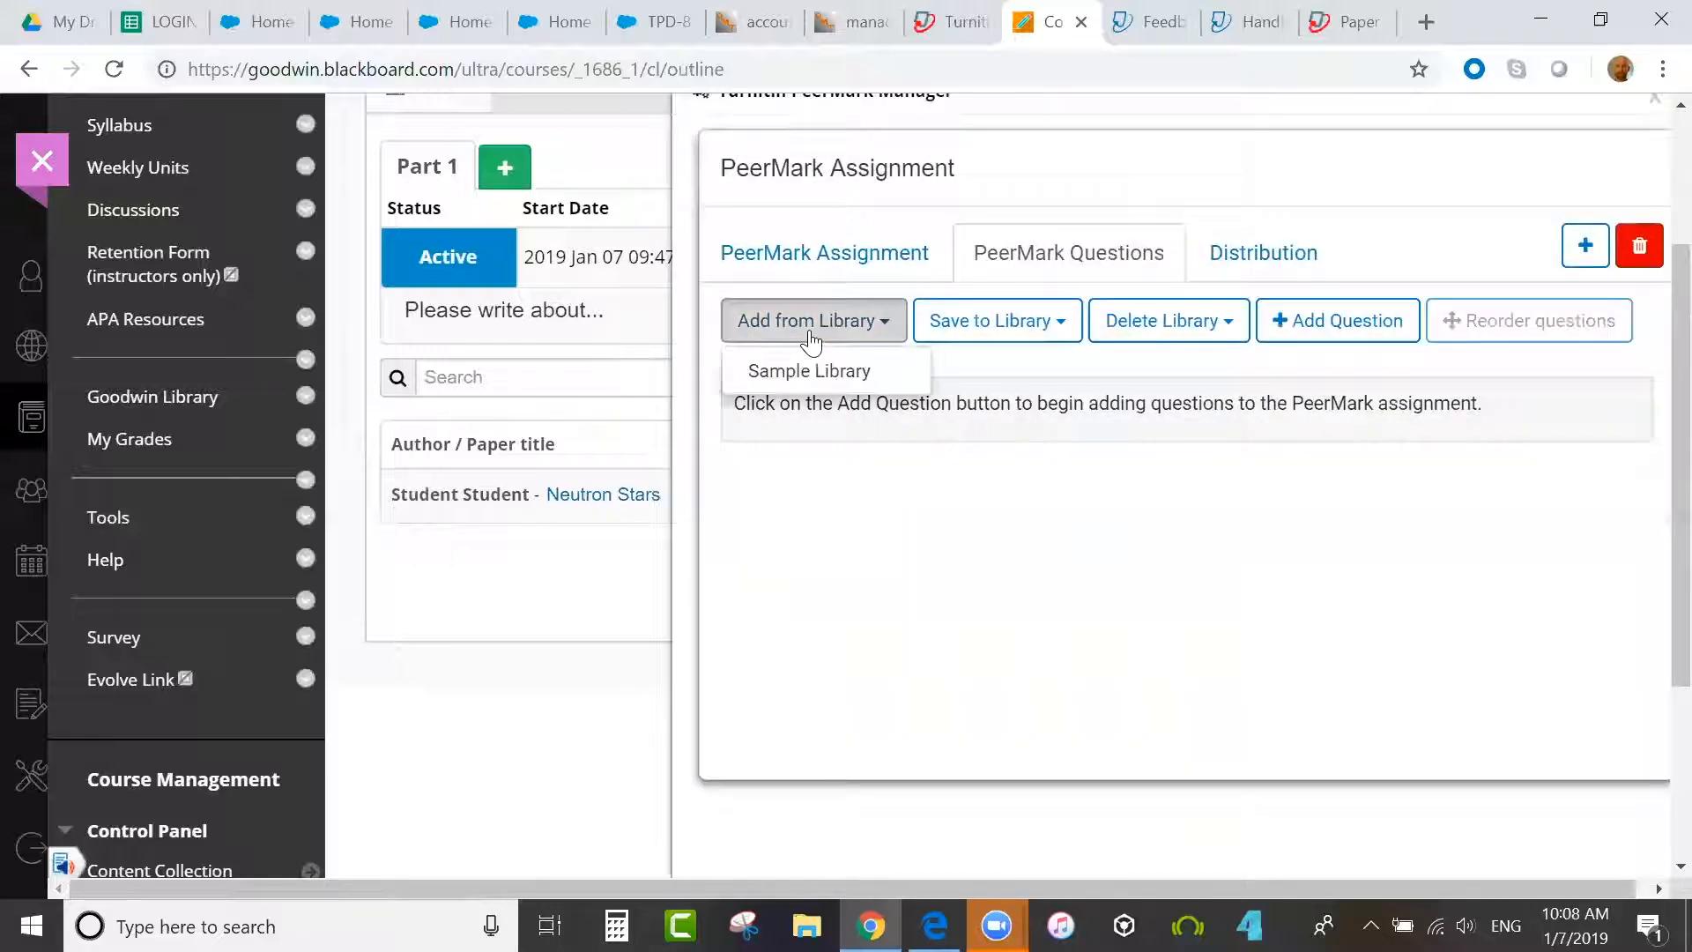
pyautogui.click(1057, 328)
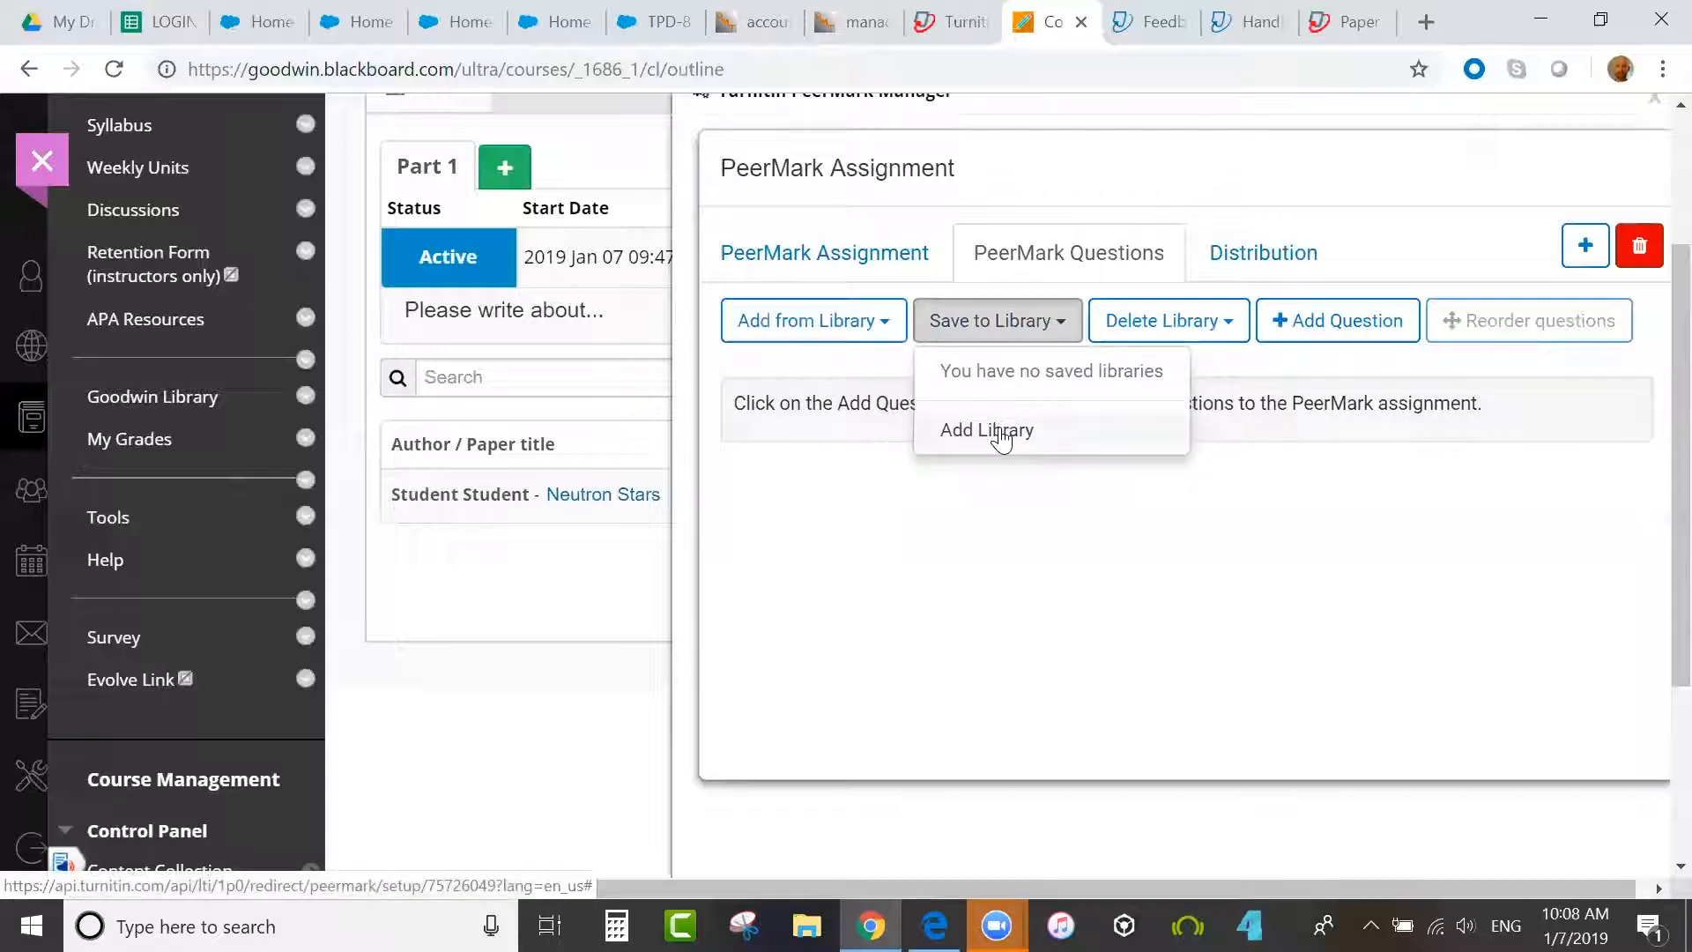
pyautogui.click(844, 332)
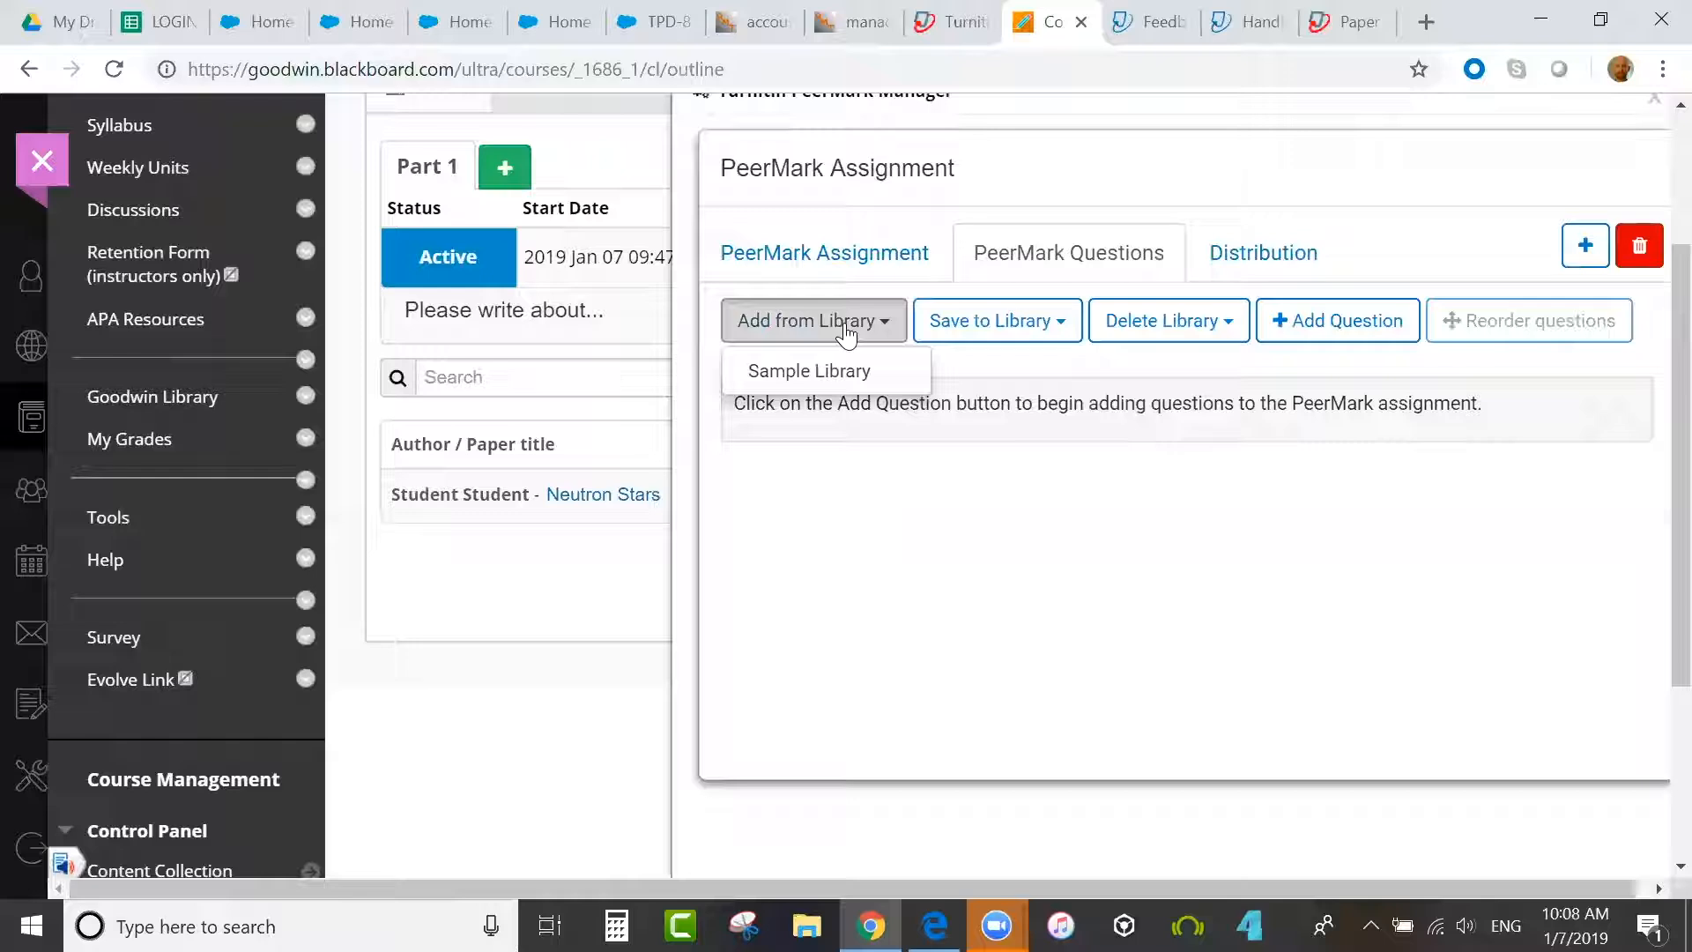
pyautogui.click(829, 376)
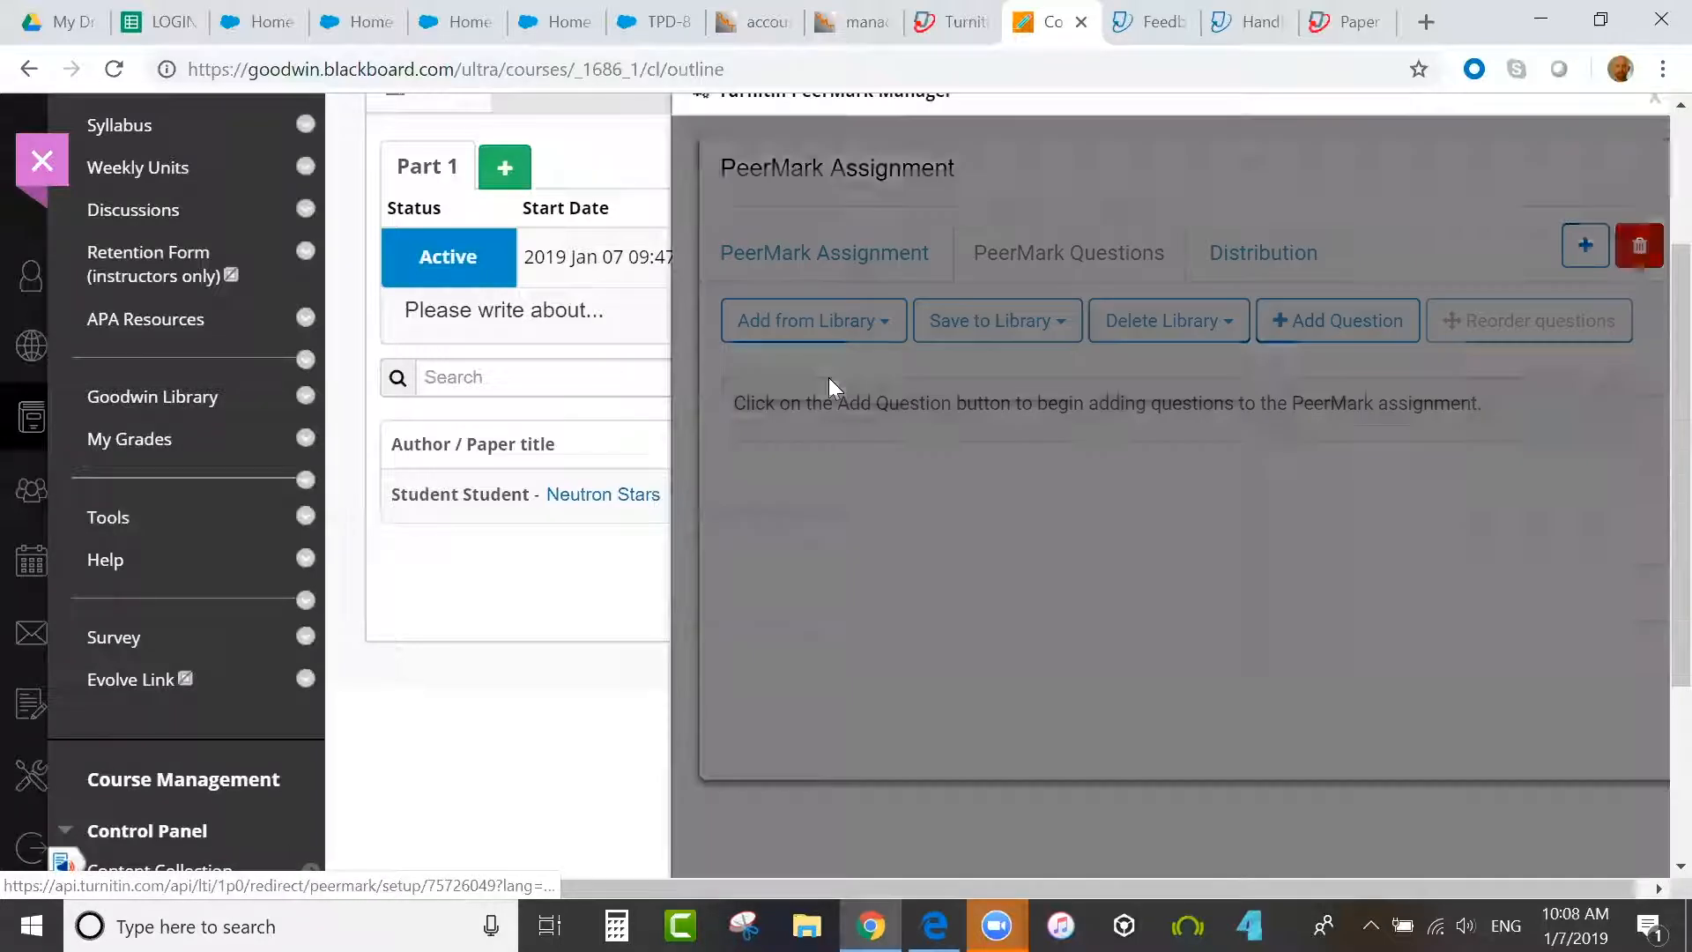
pyautogui.click(722, 269)
pyautogui.click(722, 371)
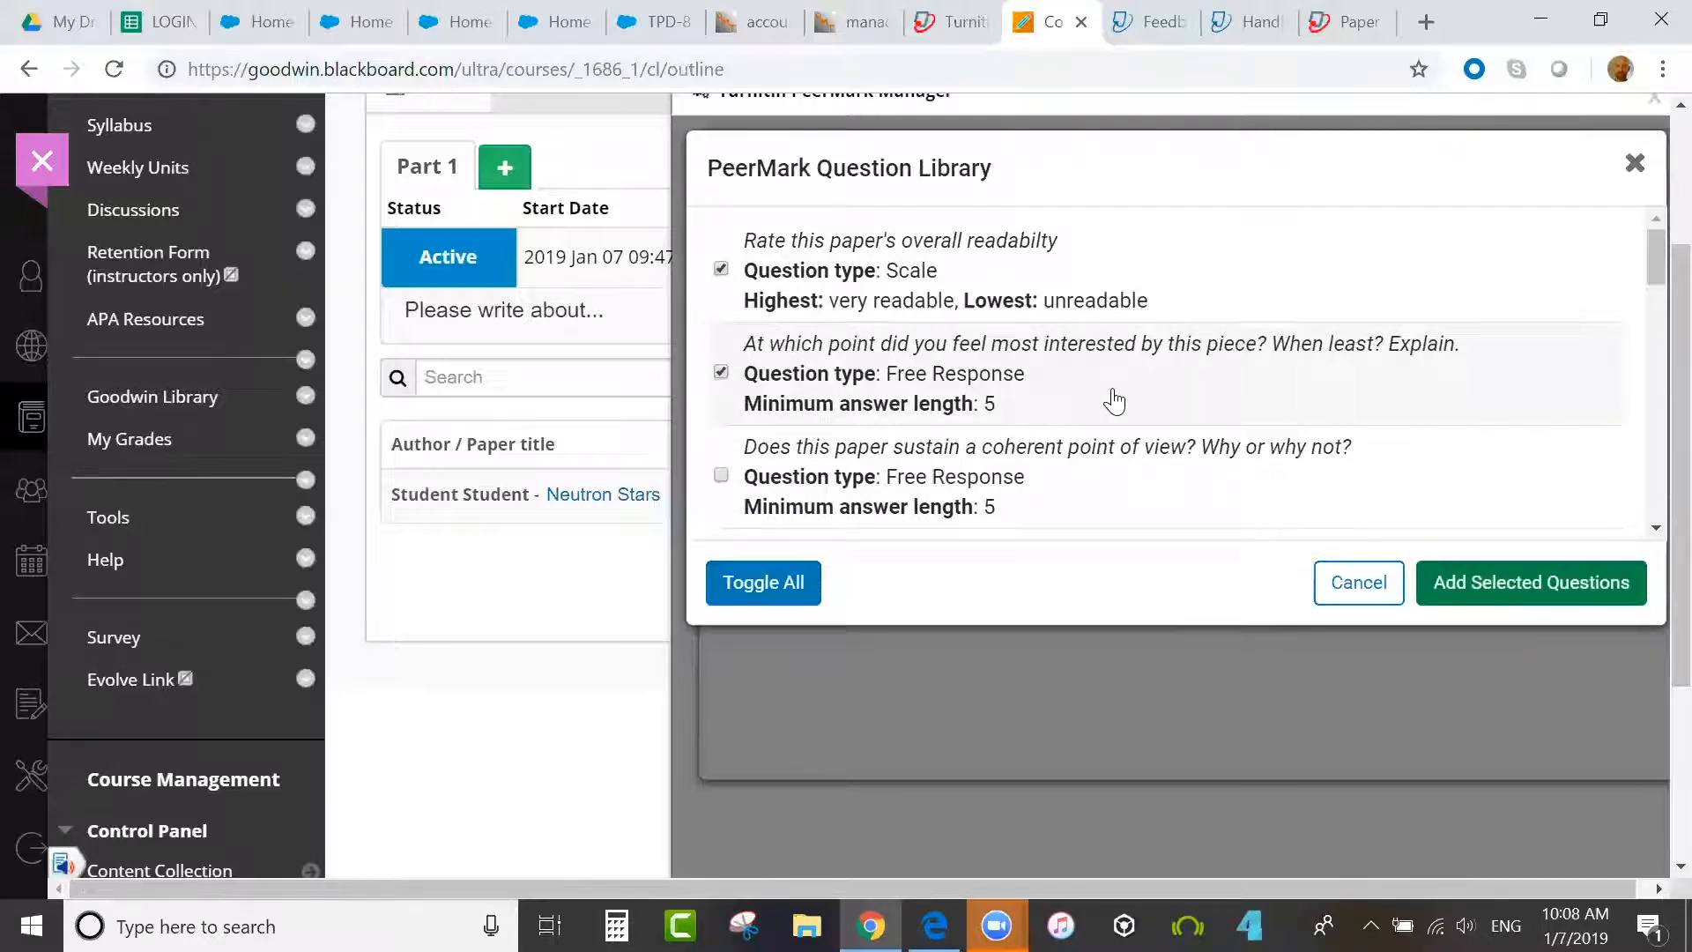
pyautogui.click(1512, 603)
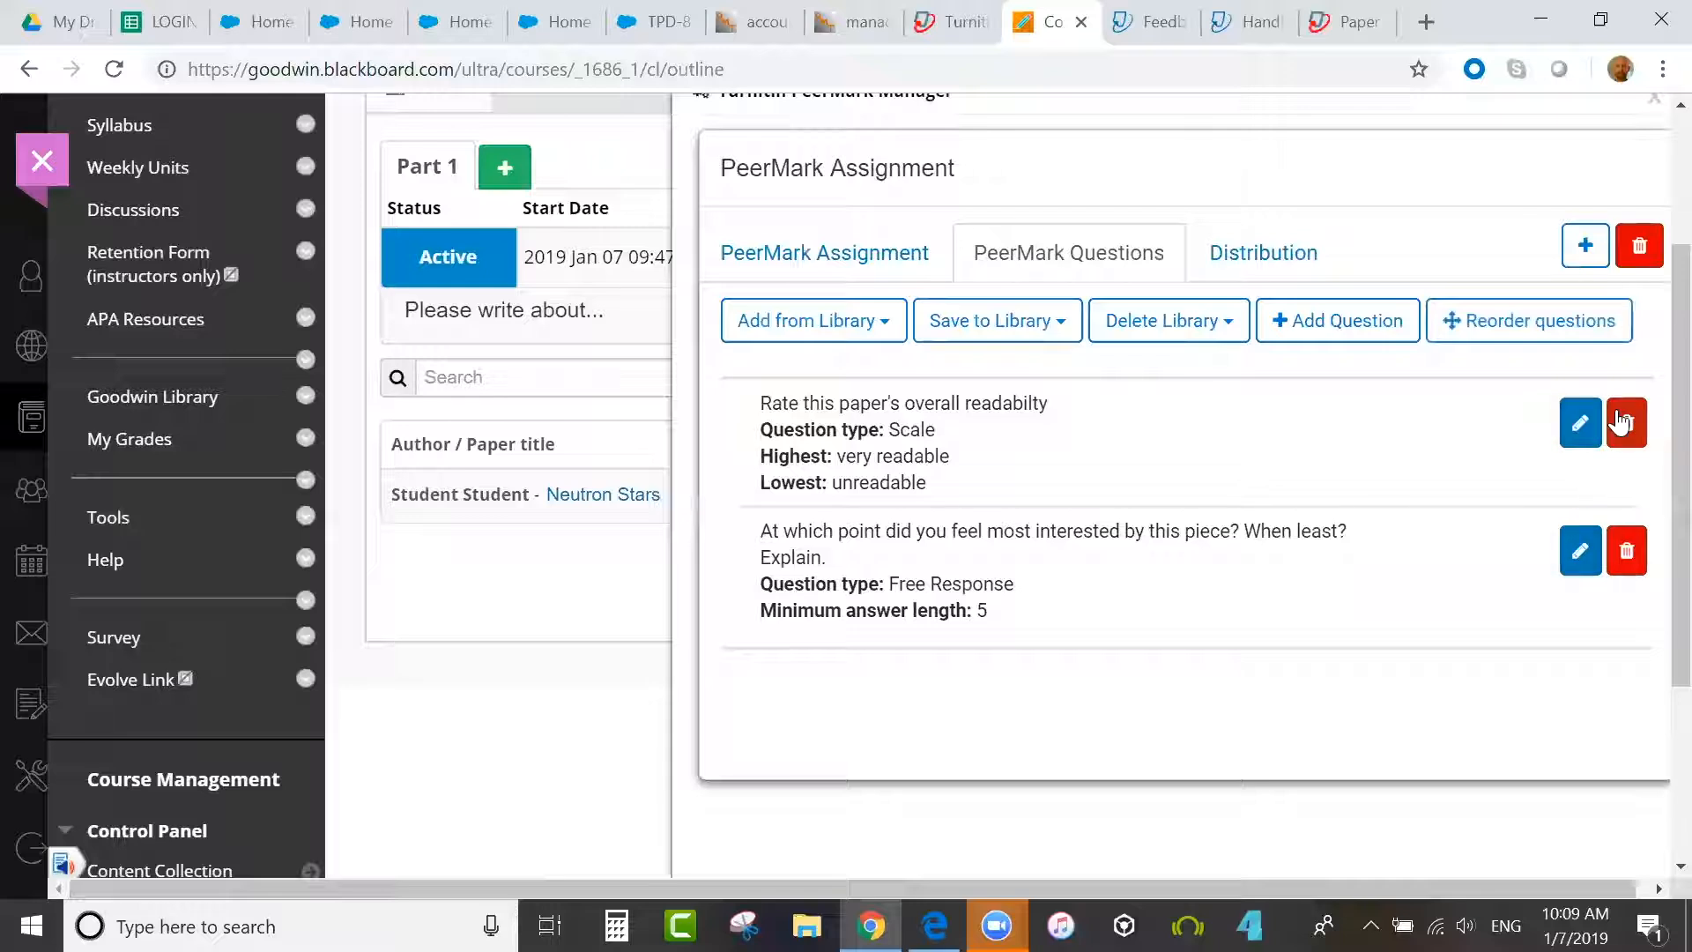
# - Try reordering the two PeerMark questions and save their order
pyautogui.click(1506, 326)
pyautogui.moveTo(1091, 449); pyautogui.dragTo(1102, 401)
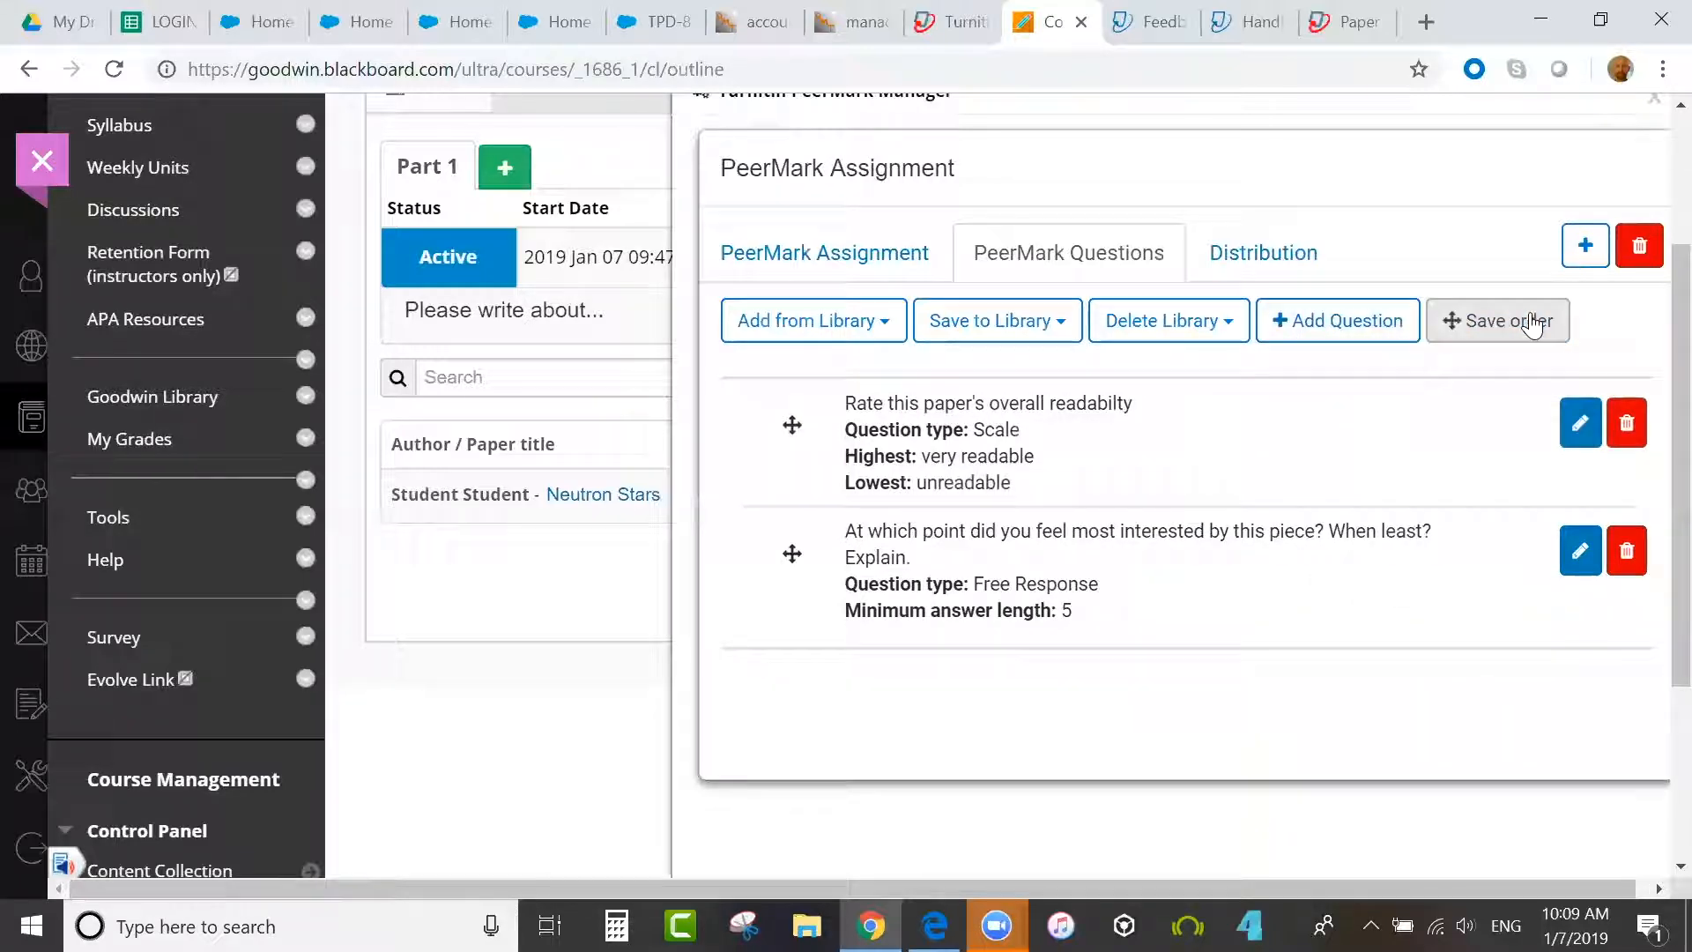
pyautogui.click(1530, 321)
# - View the distribution of papers for the PeerMark assignment
pyautogui.moveTo(1679, 481)
pyautogui.mouseDown()
pyautogui.moveTo(1680, 416)
pyautogui.moveTo(1680, 482)
pyautogui.moveTo(1651, 484)
pyautogui.mouseUp()
pyautogui.click(1276, 282)
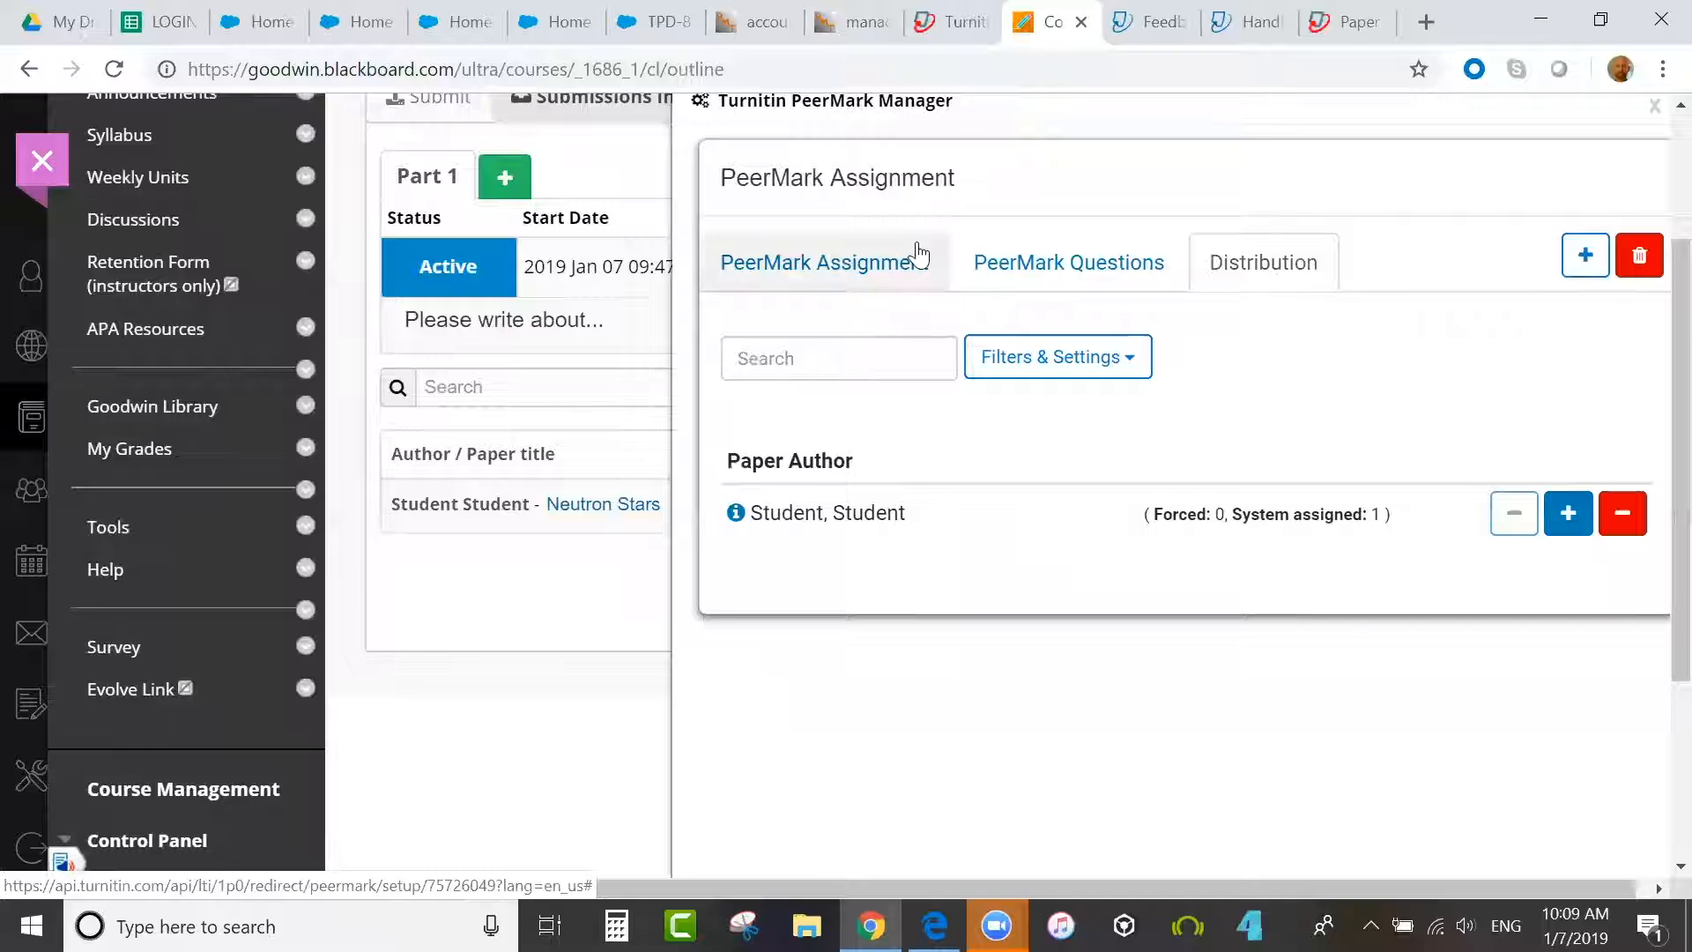
# - Save the PeerMark assignment settings again and close the PeerMark Manager
pyautogui.click(888, 257)
pyautogui.click(787, 828)
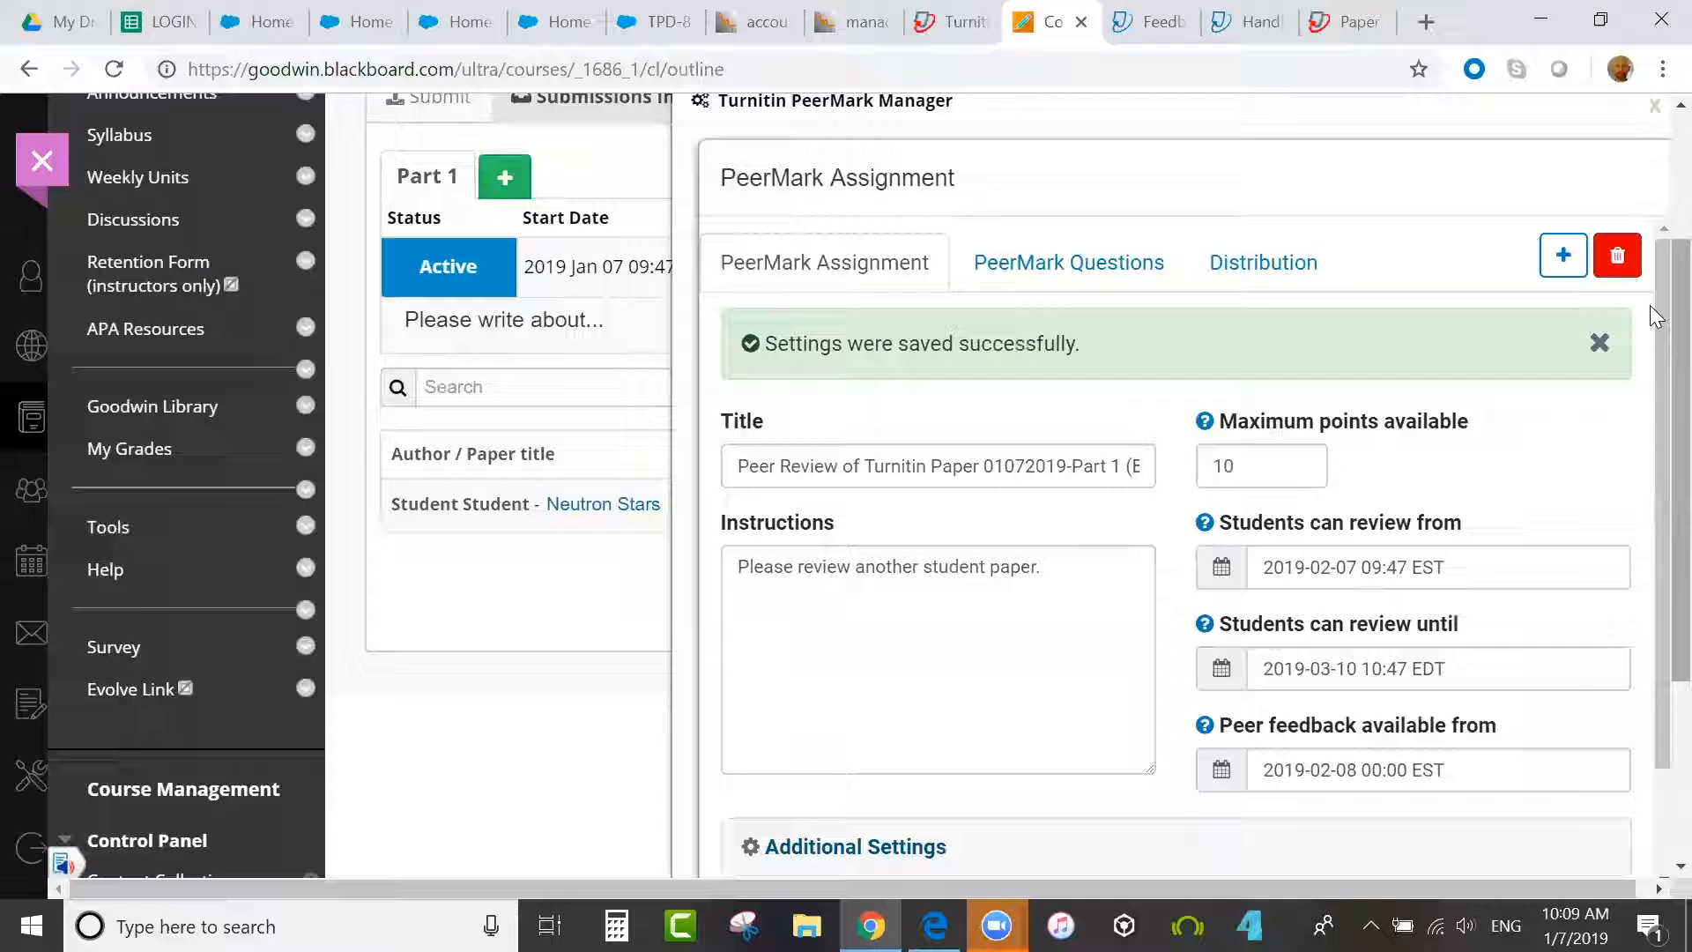
pyautogui.scroll(1, 1653, 185)
pyautogui.click(1654, 199)
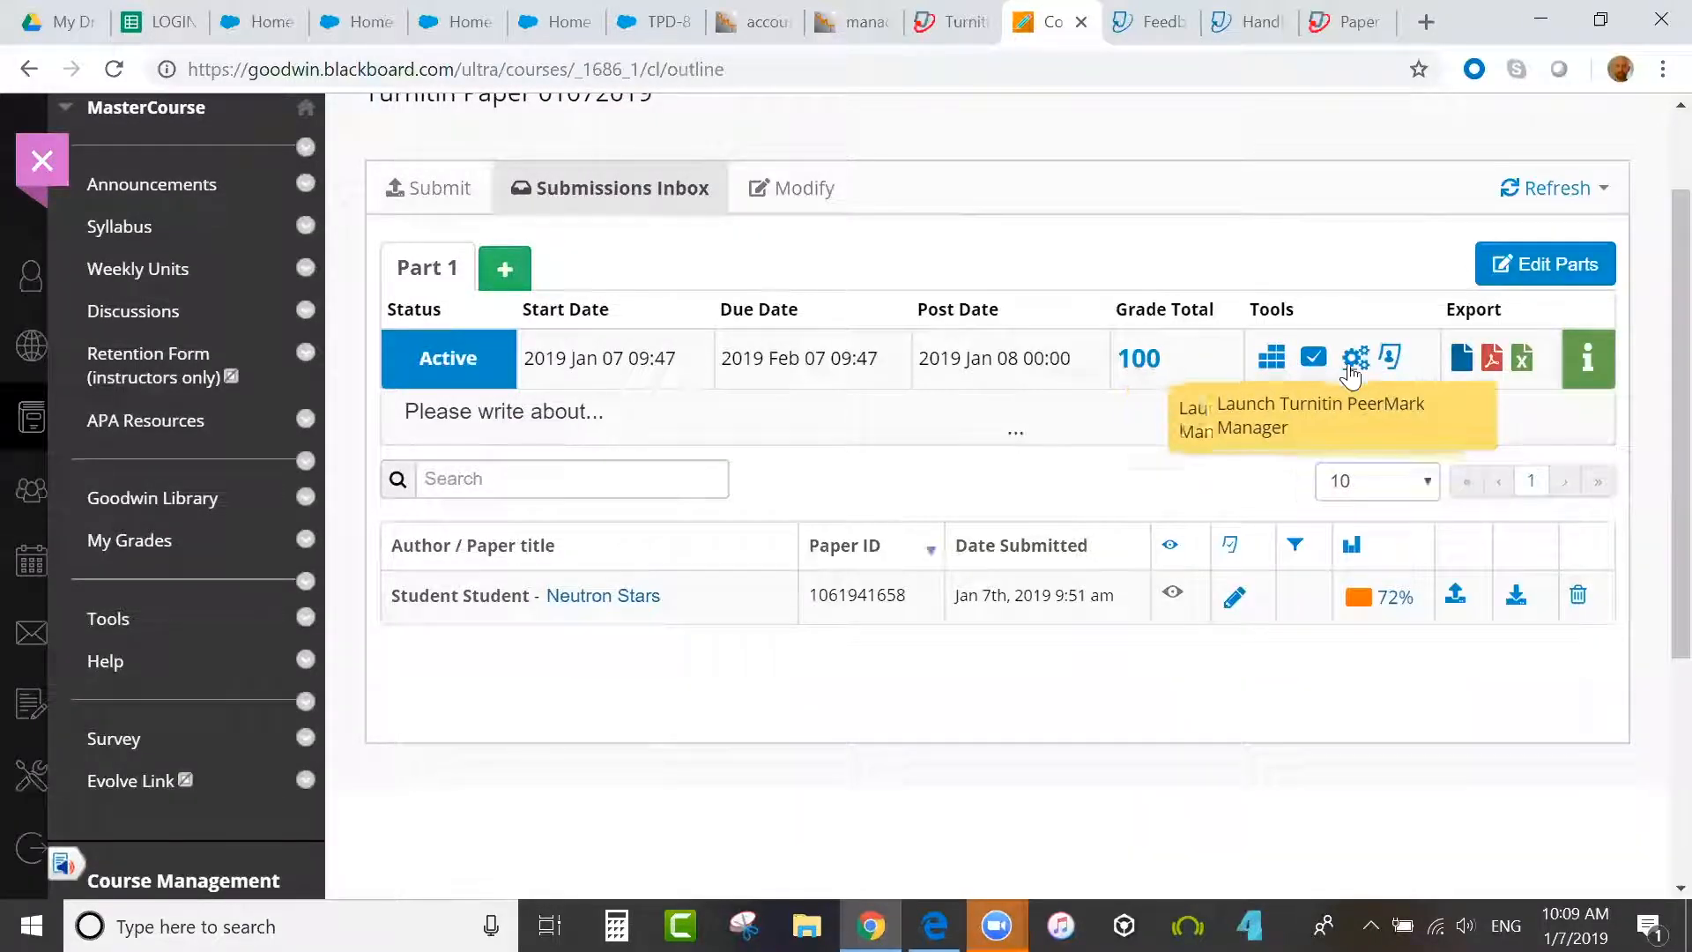
# - Display the PeerMark reviews for Part 1 and open the listed student's review
pyautogui.click(1398, 369)
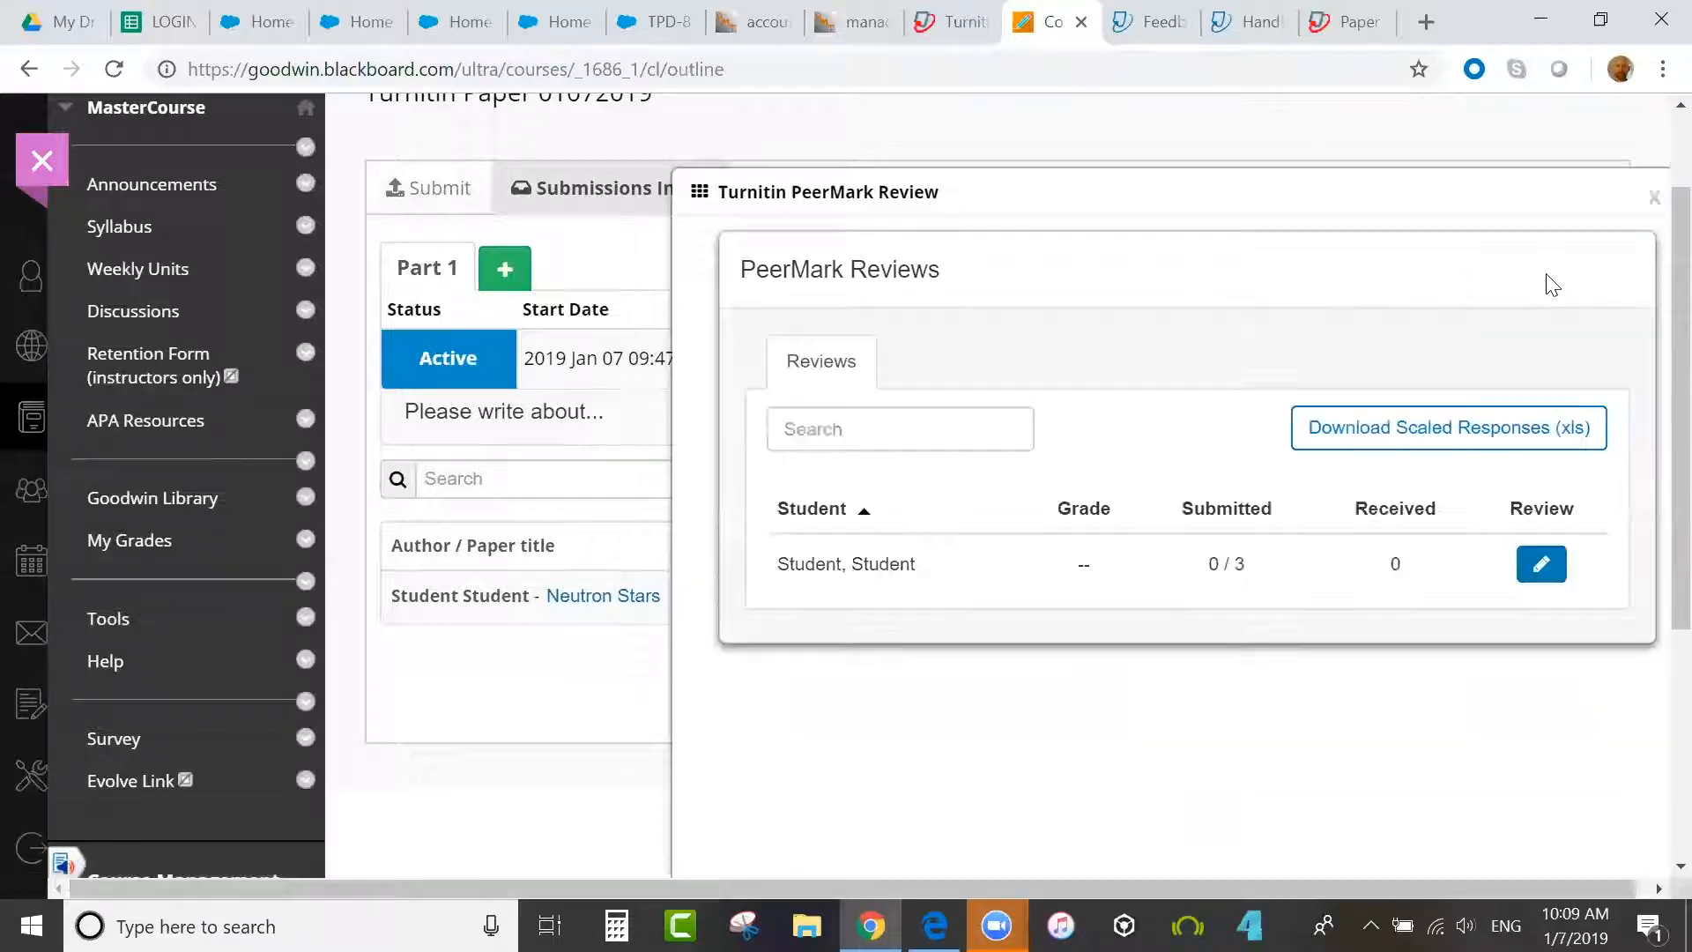
pyautogui.click(1540, 566)
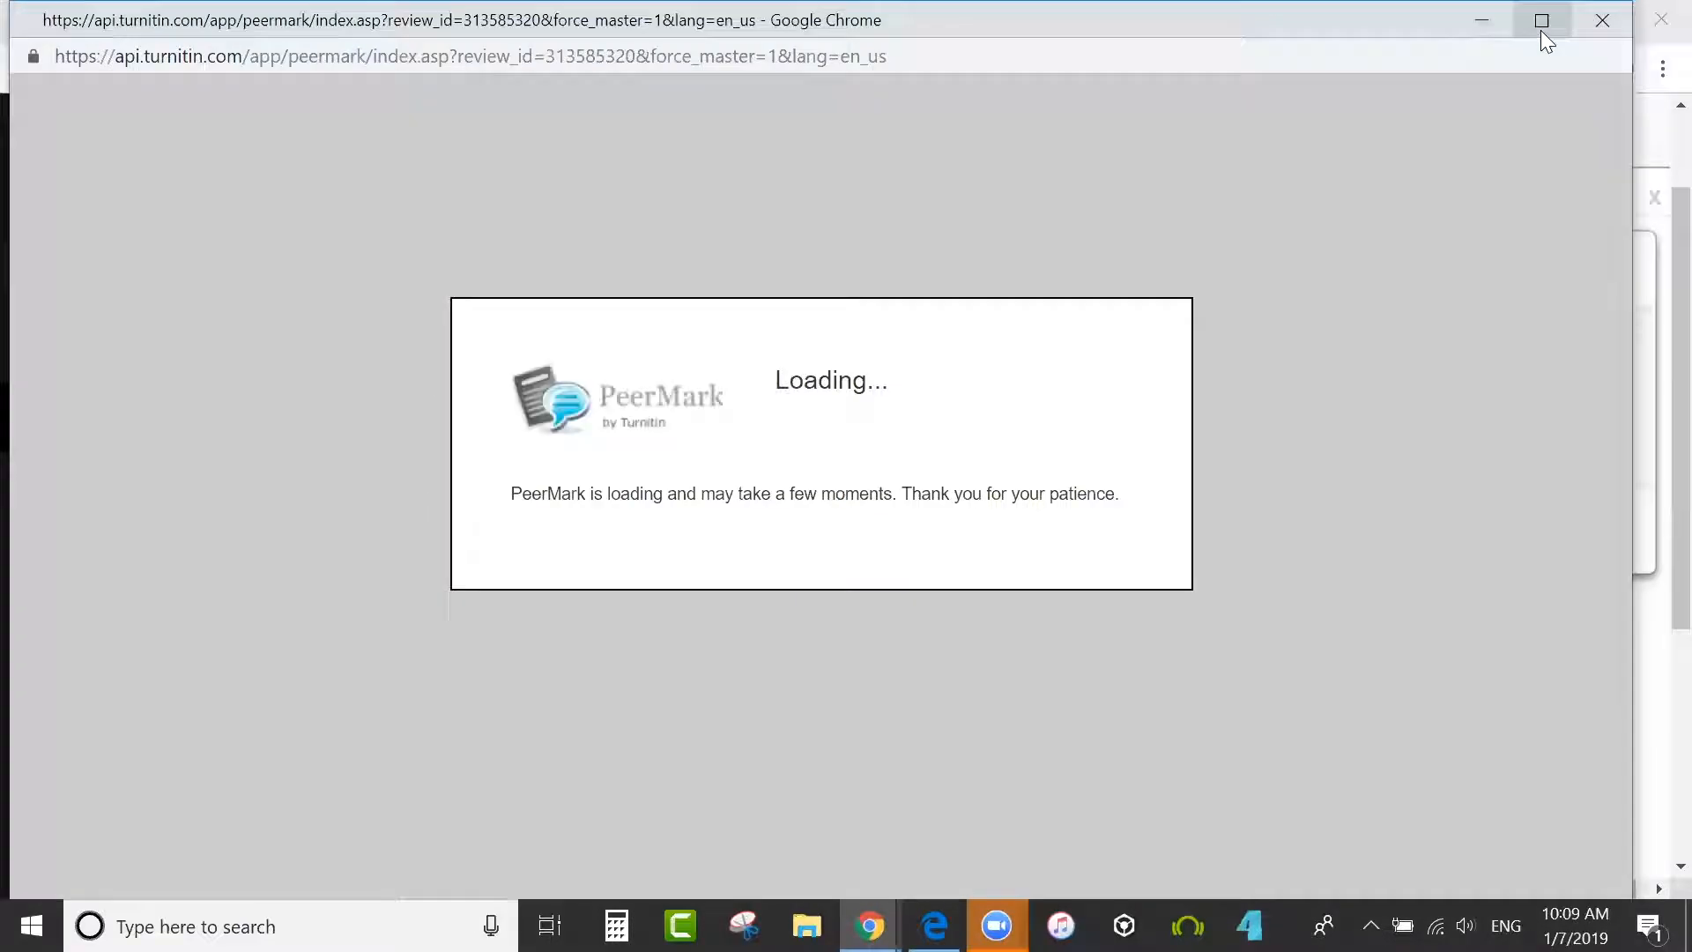
# - Rate the paper's overall readability 4 and answer question 2 with "I was most interested in this paper when the student..."
pyautogui.click(1541, 20)
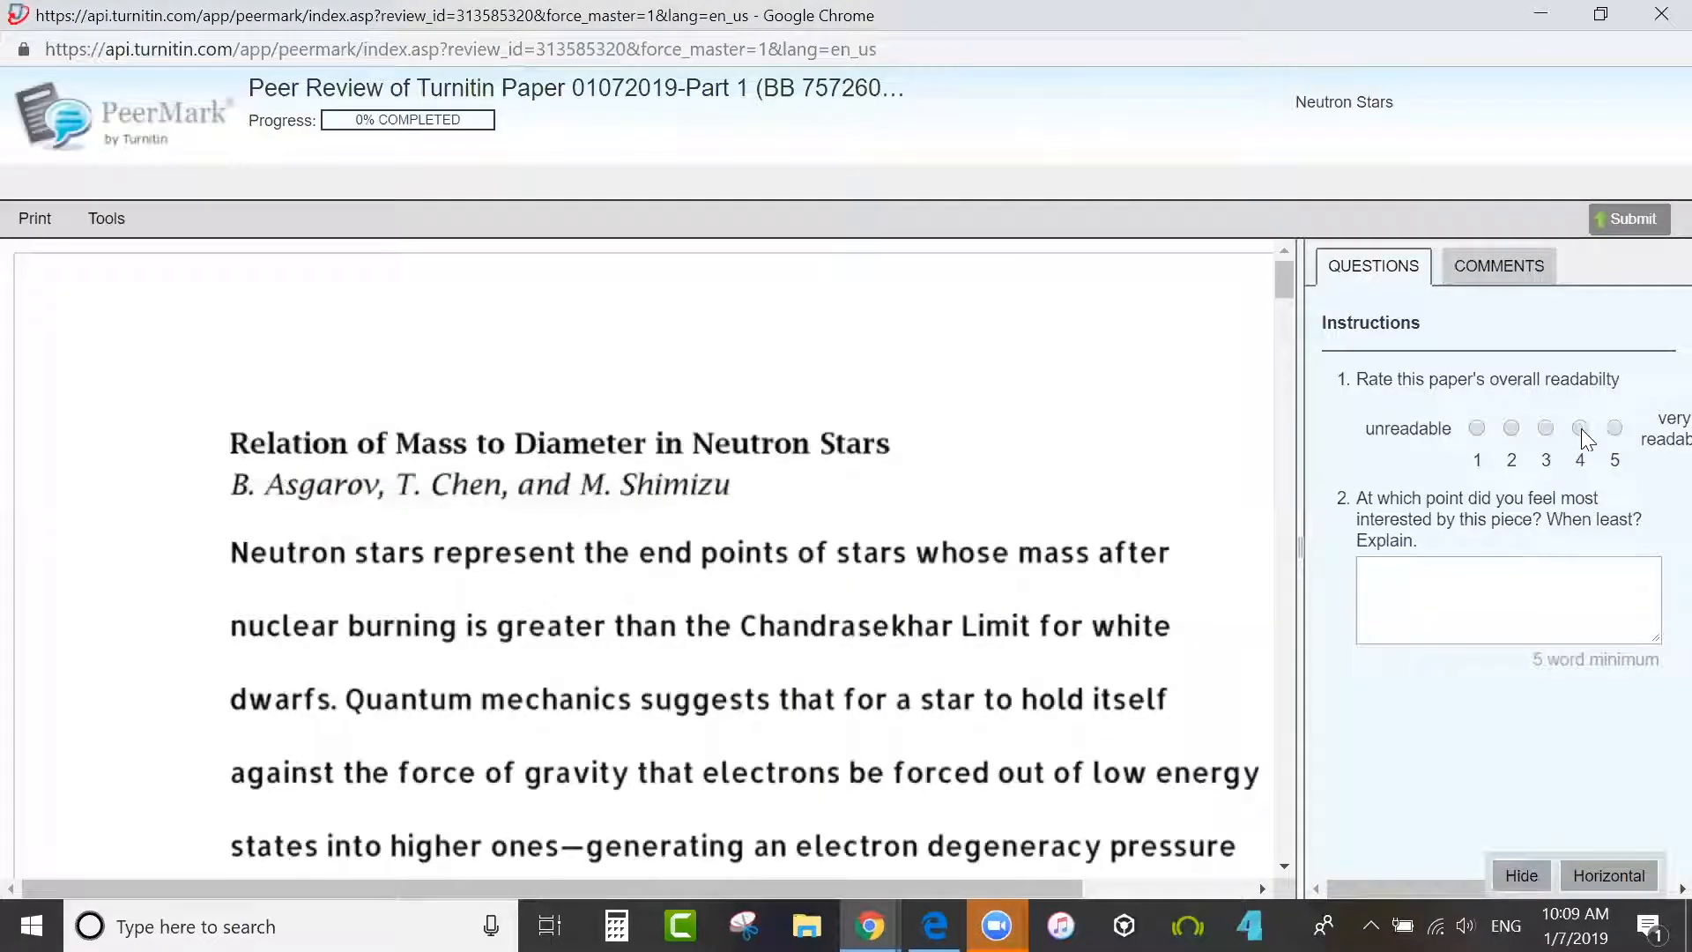
pyautogui.click(1580, 428)
pyautogui.click(1399, 600)
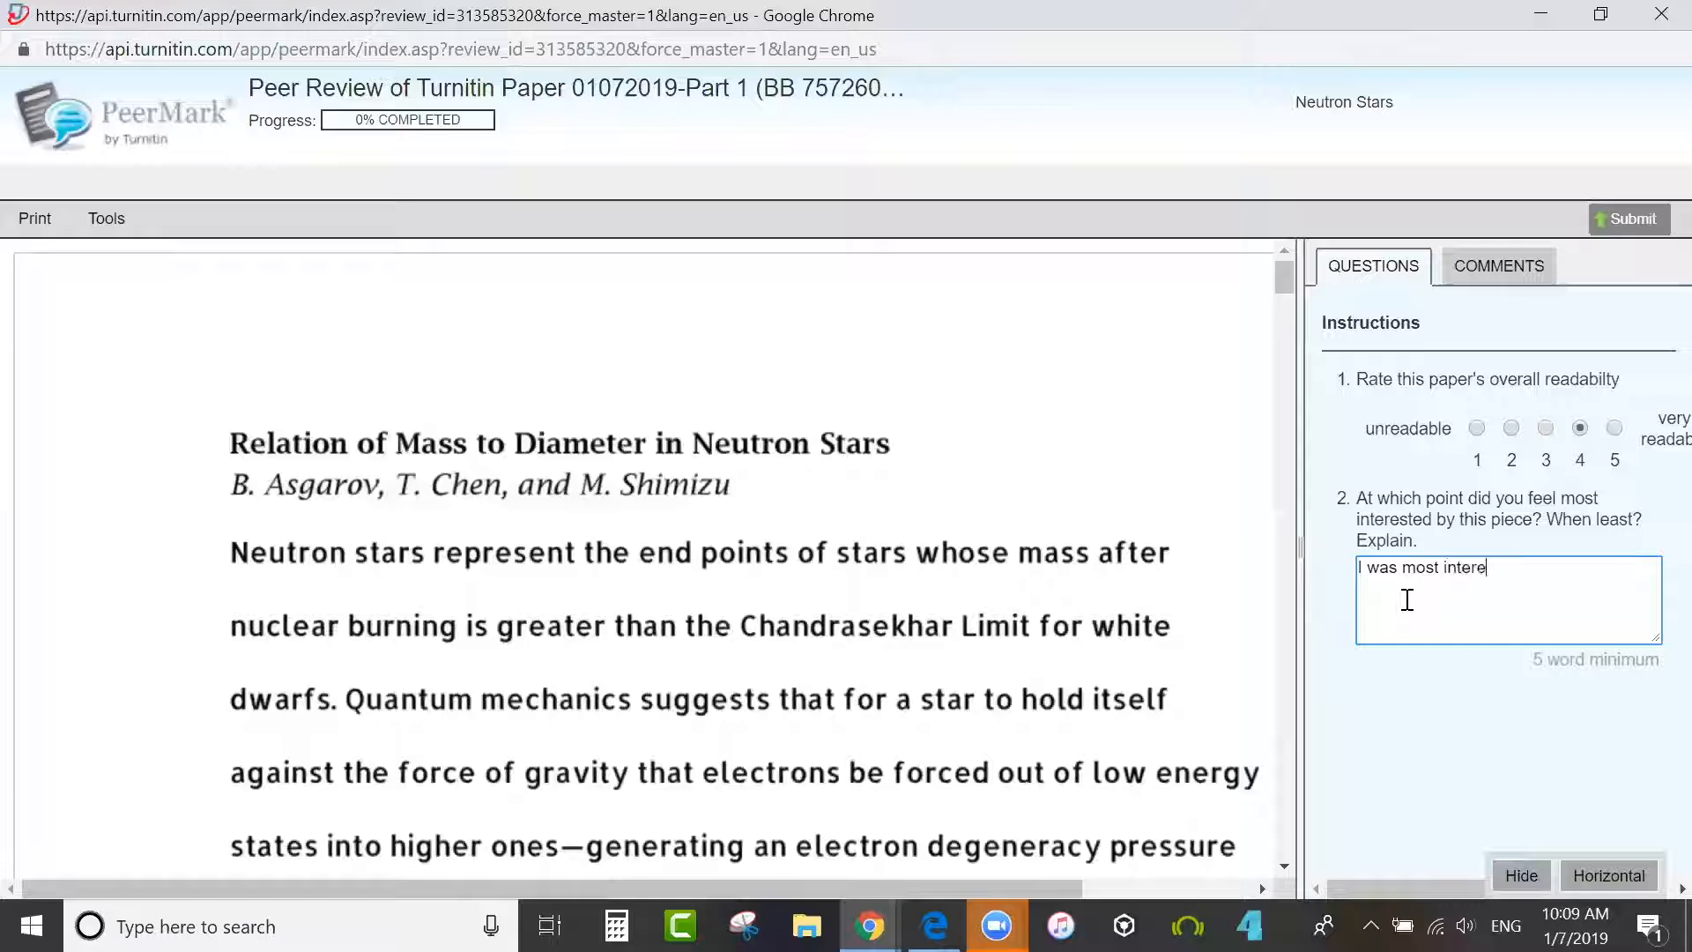
pyautogui.write('I was most interested in this paper when the student...')
pyautogui.doubleClick(1380, 698)
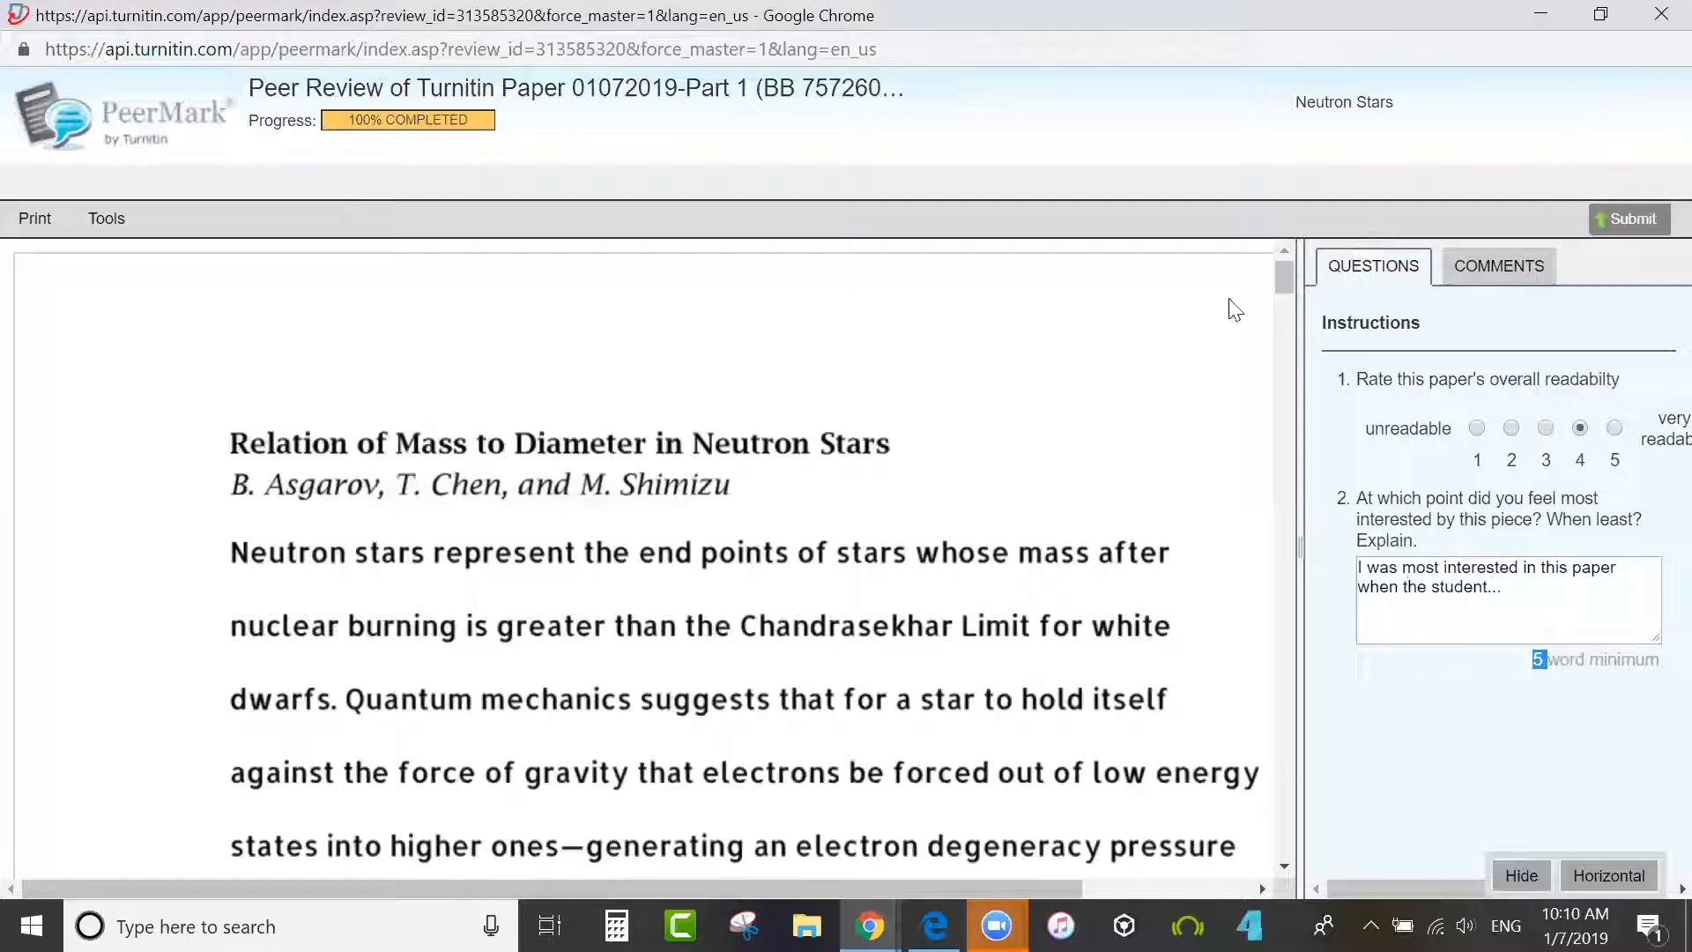
# - Place an Awk. composition mark near "dwarfs" and an R/O mark near "against the" in the paper's first paragraph
pyautogui.click(106, 219)
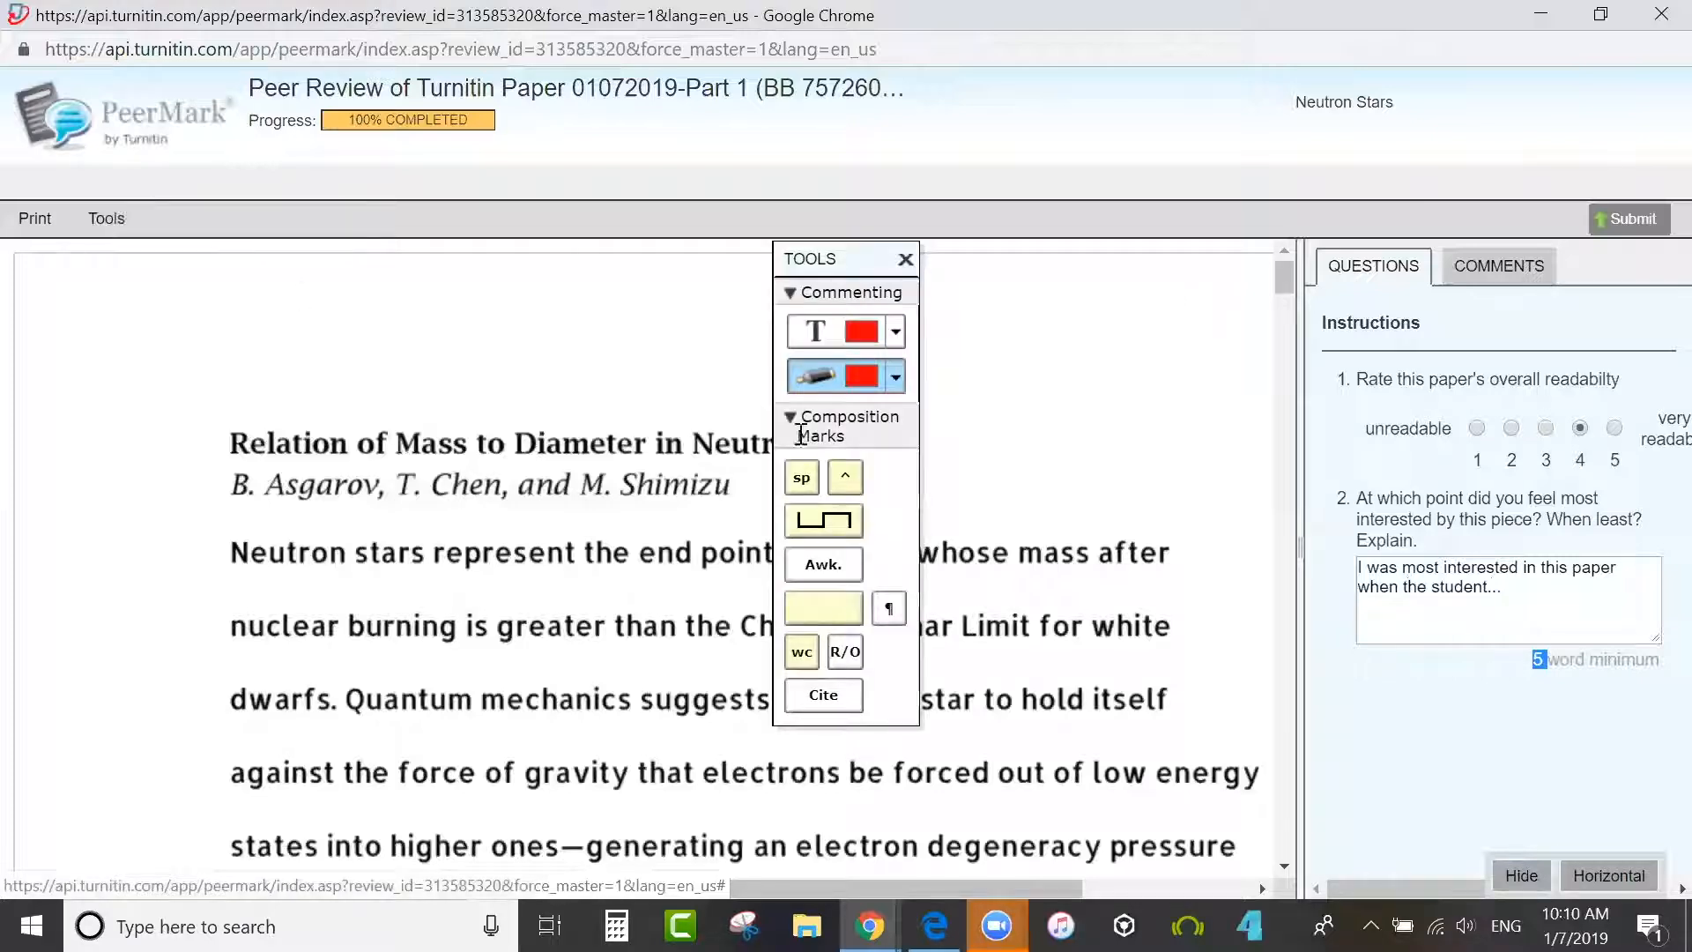
pyautogui.moveTo(842, 567); pyautogui.dragTo(291, 674)
pyautogui.moveTo(844, 656); pyautogui.dragTo(313, 758)
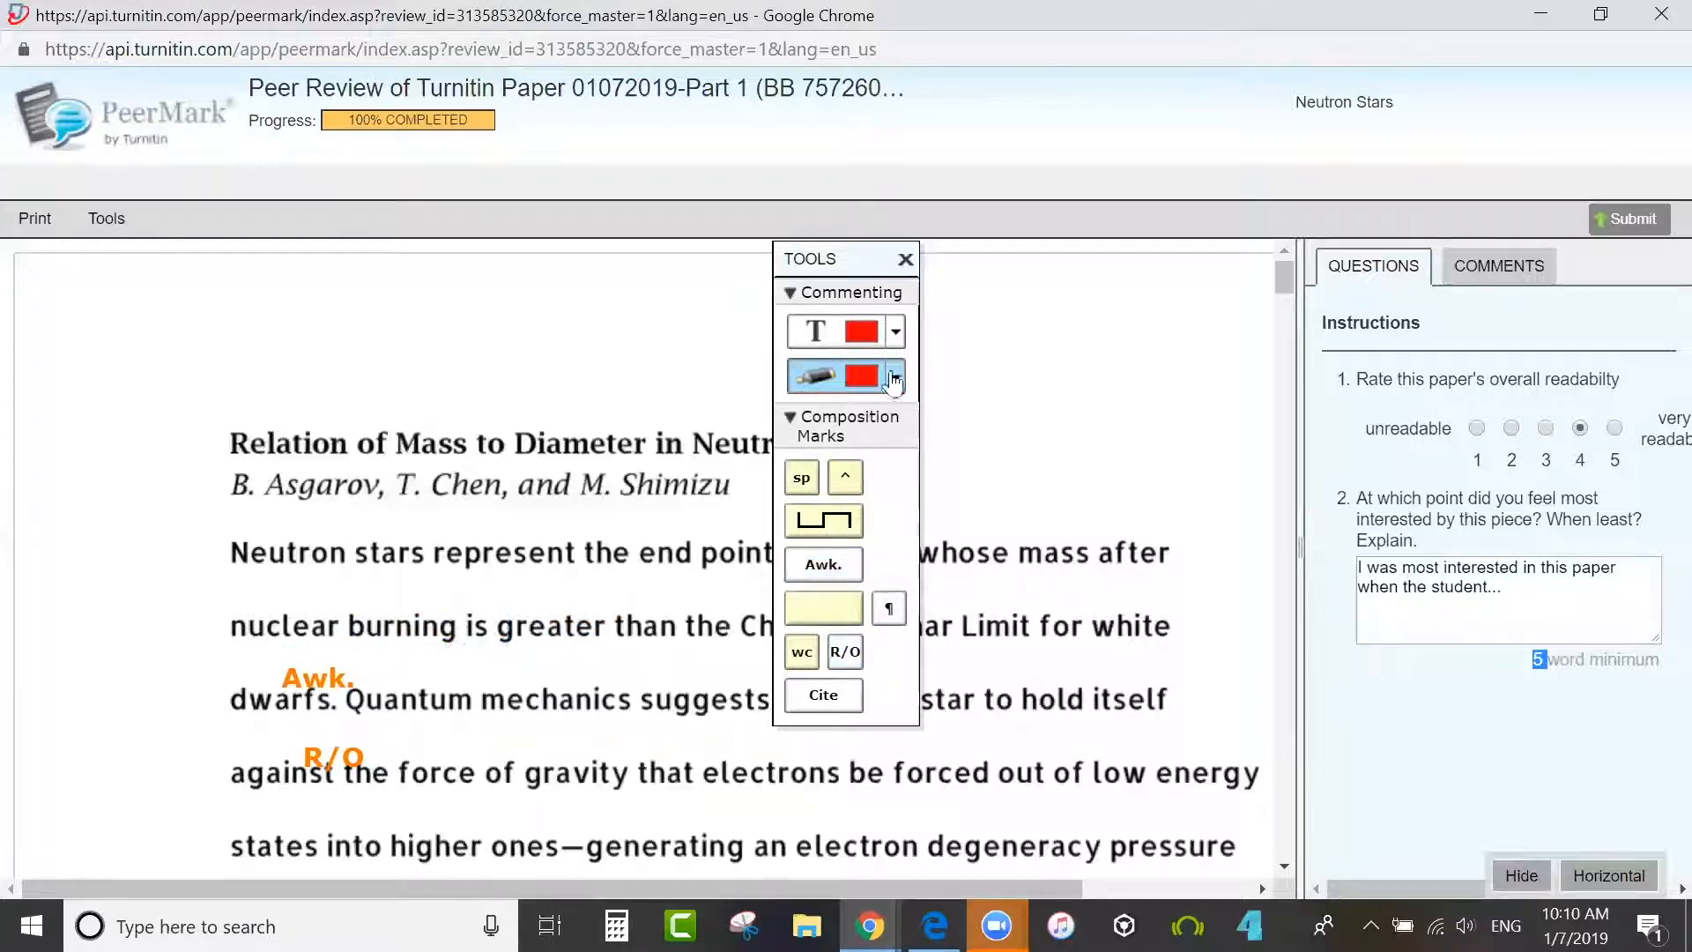
# - Highlight "Relation of Mass to" in the paper's title in yellow and save the comment "this is a comment" on it
pyautogui.click(895, 379)
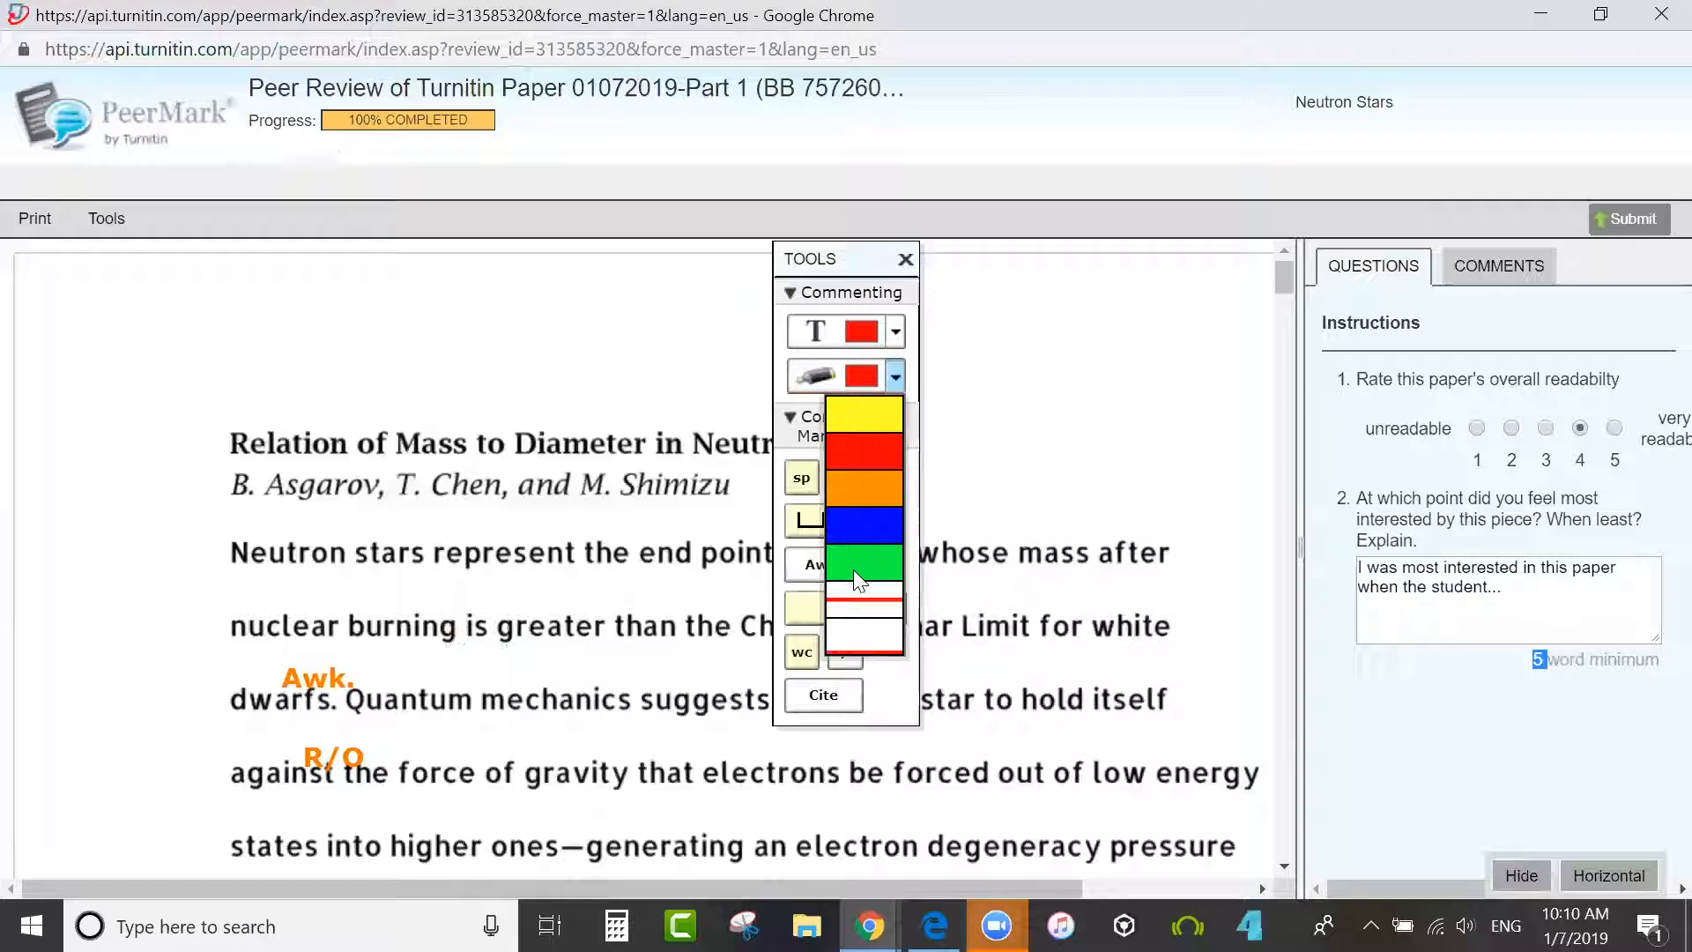
pyautogui.click(867, 405)
pyautogui.moveTo(247, 431); pyautogui.dragTo(510, 445)
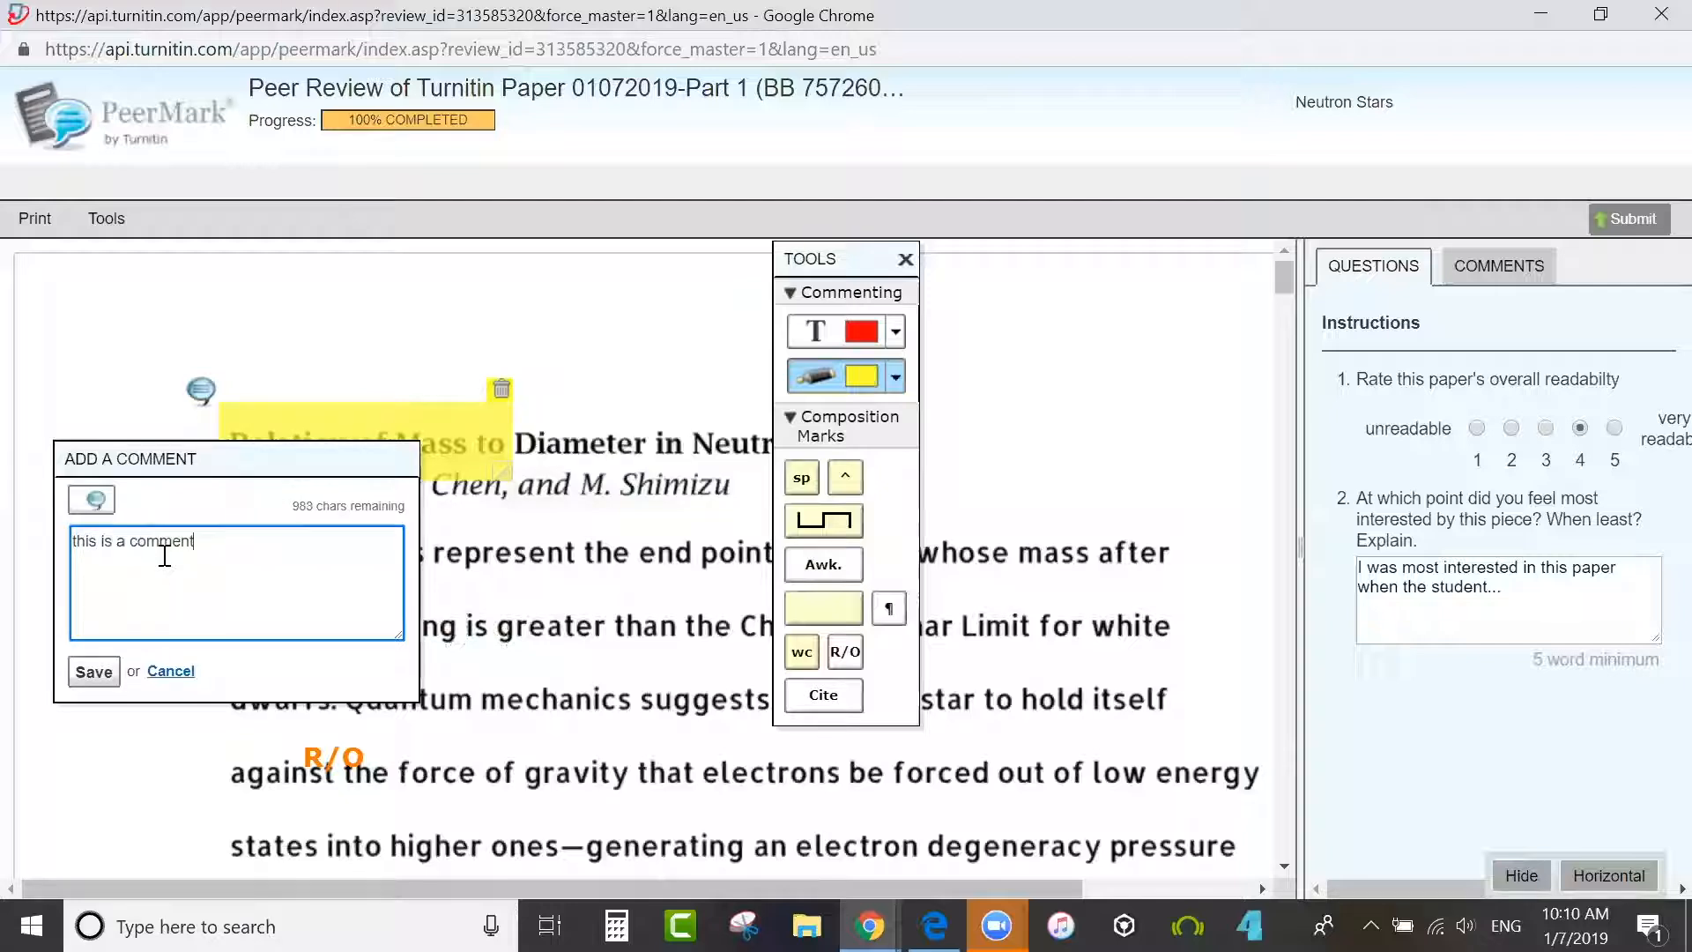
pyautogui.click(93, 672)
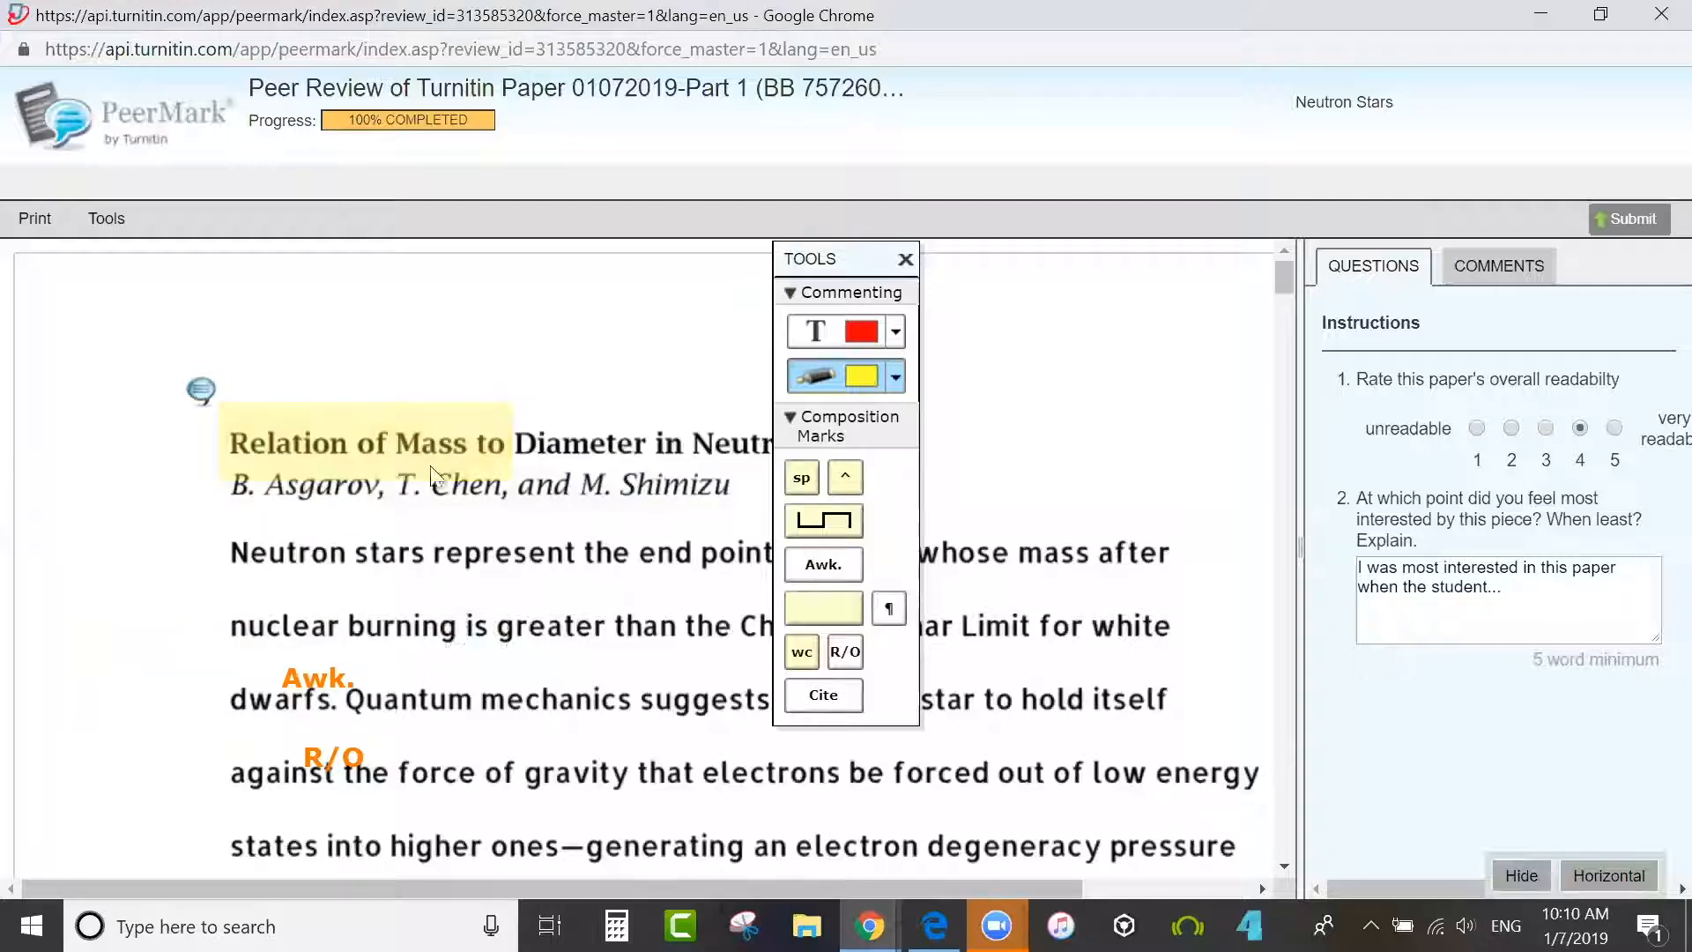
# - Strike through the word "after" in the first line in red and save the comment "NO" on it
pyautogui.click(895, 377)
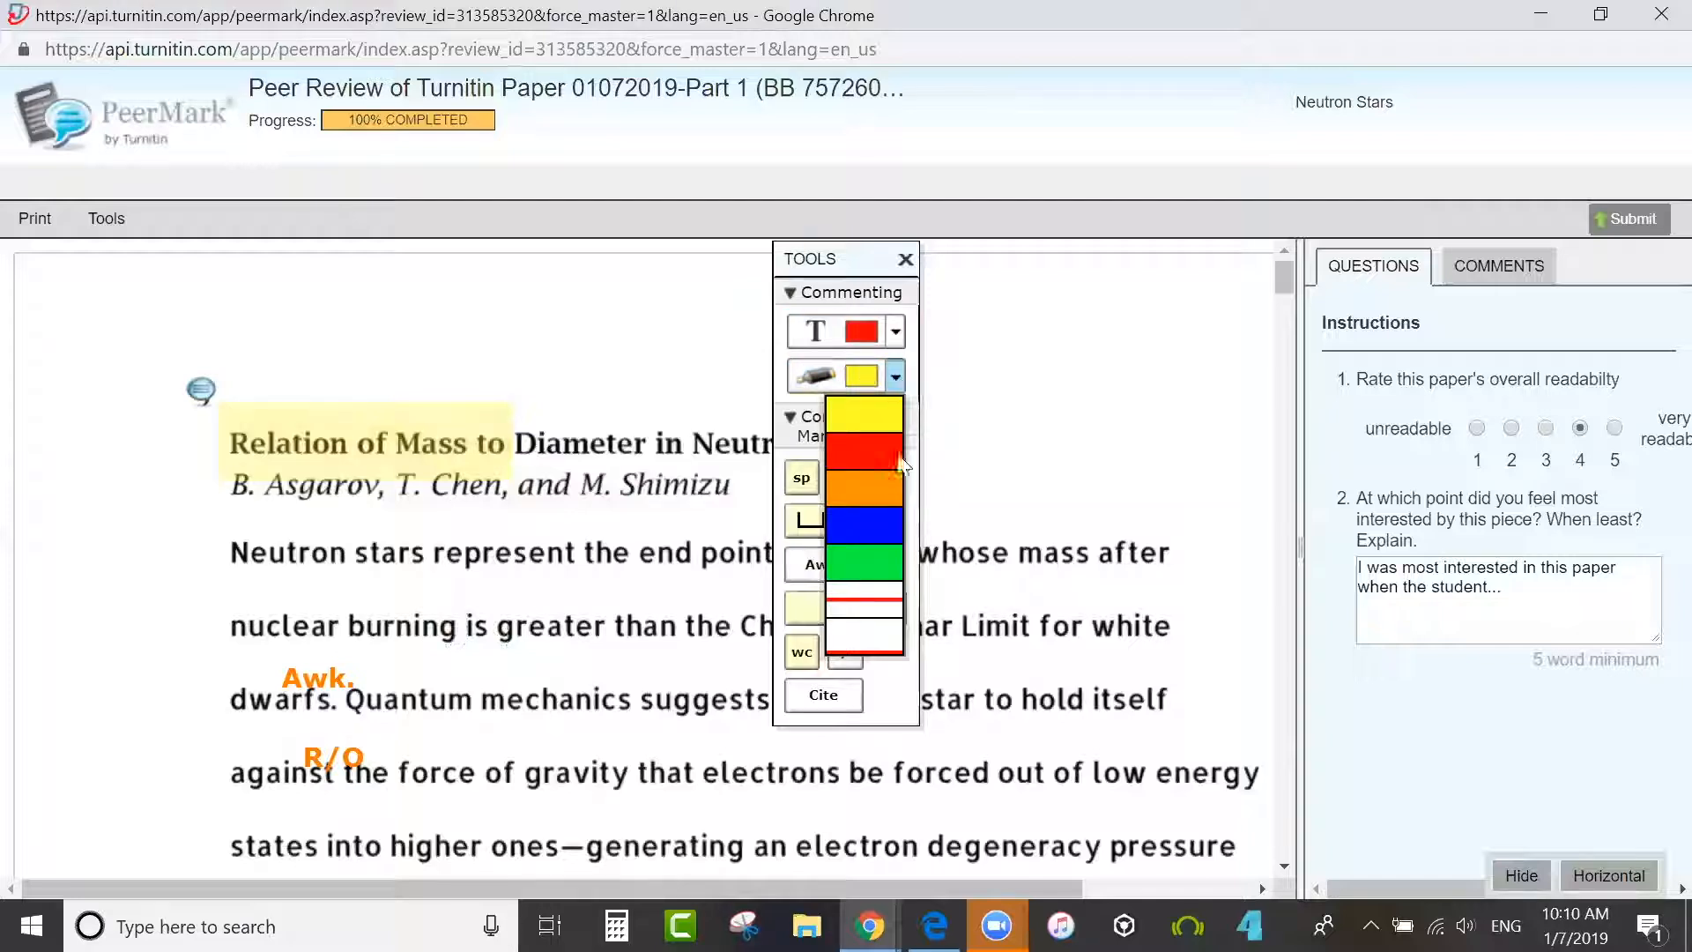
pyautogui.click(883, 604)
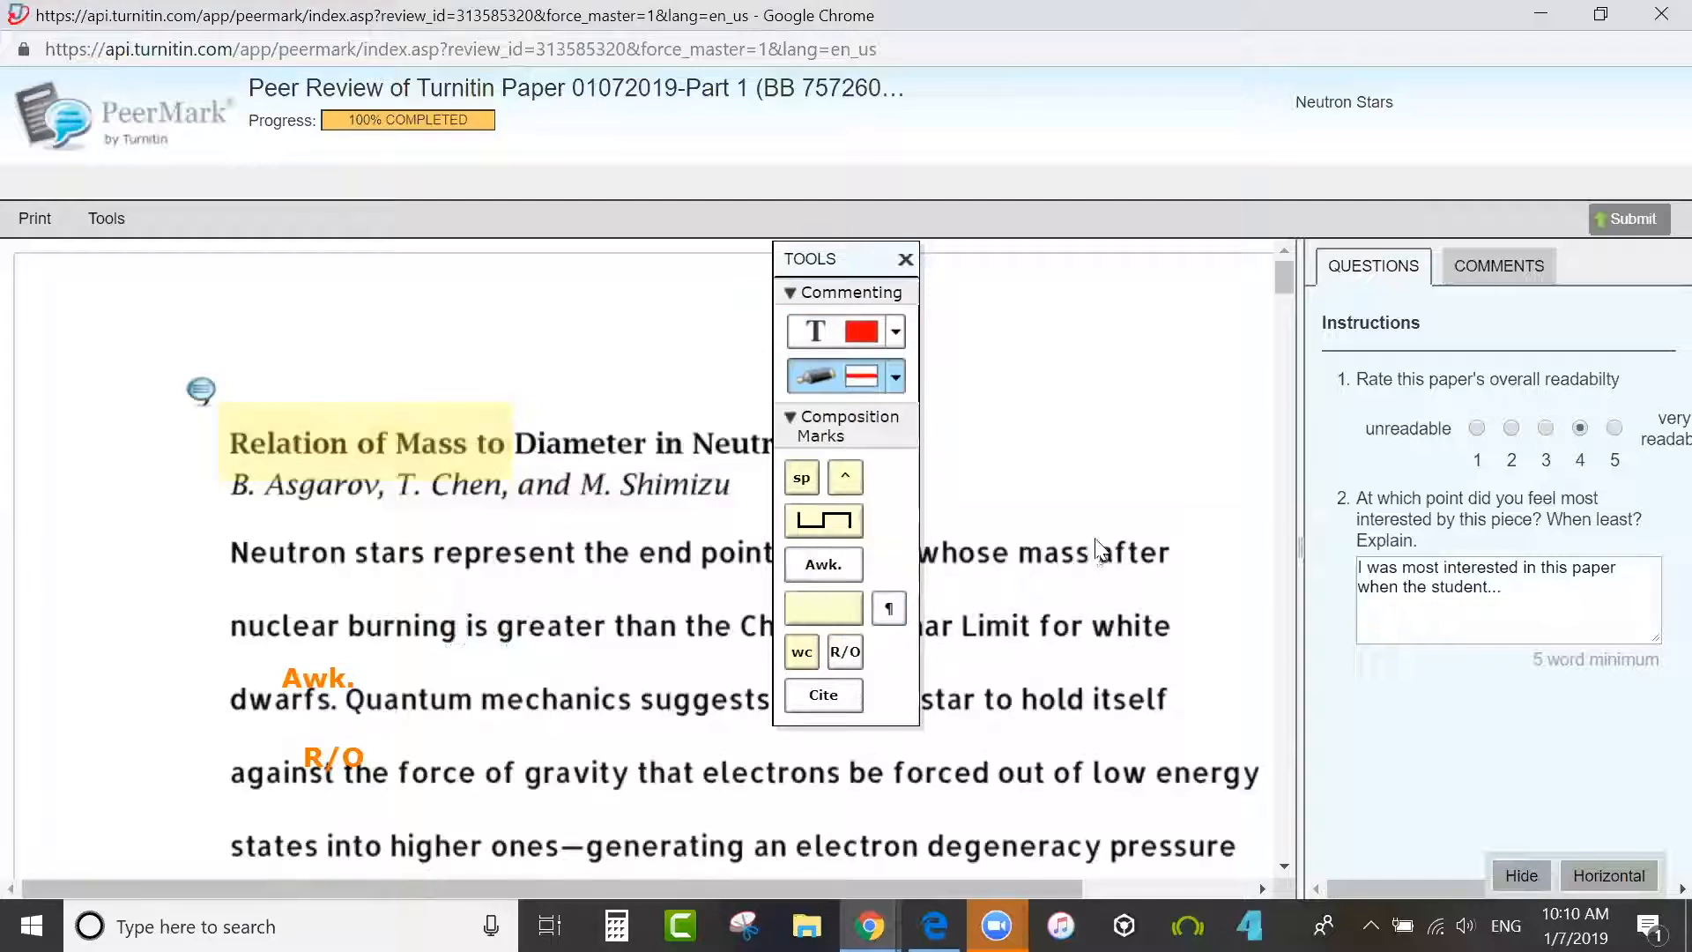
pyautogui.moveTo(1099, 551); pyautogui.dragTo(1172, 553)
pyautogui.write('No')
pyautogui.click(972, 389)
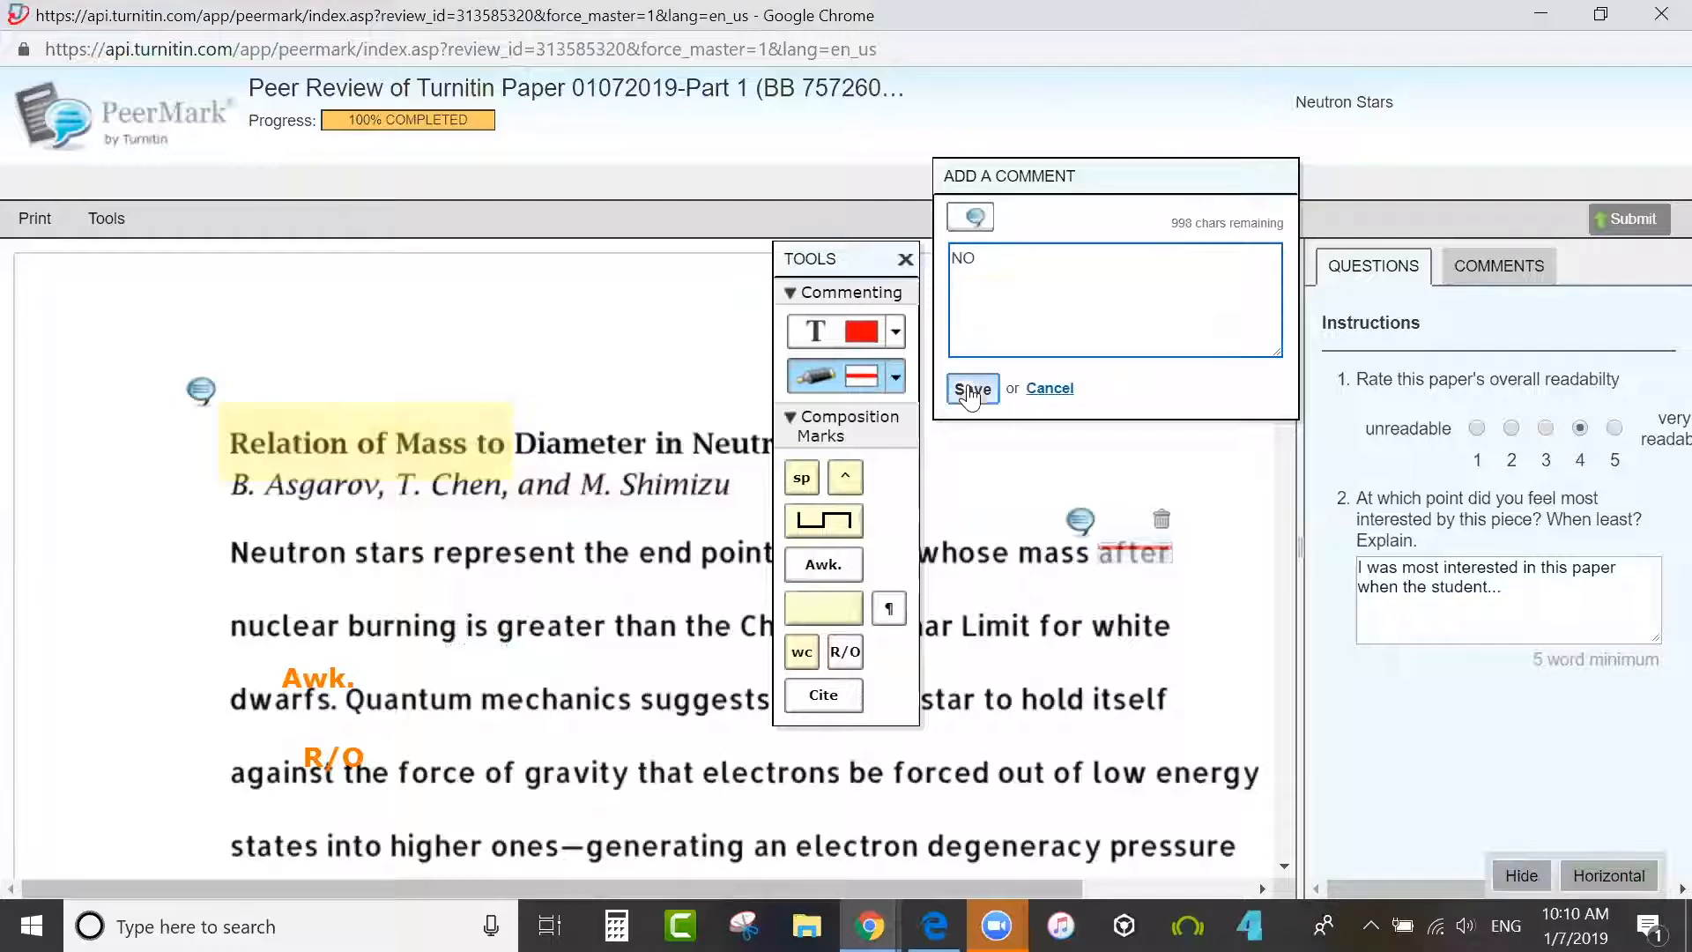
# - Underline the word "white" in the second line in red and save the comment "THIS" on it
pyautogui.click(896, 388)
pyautogui.click(876, 642)
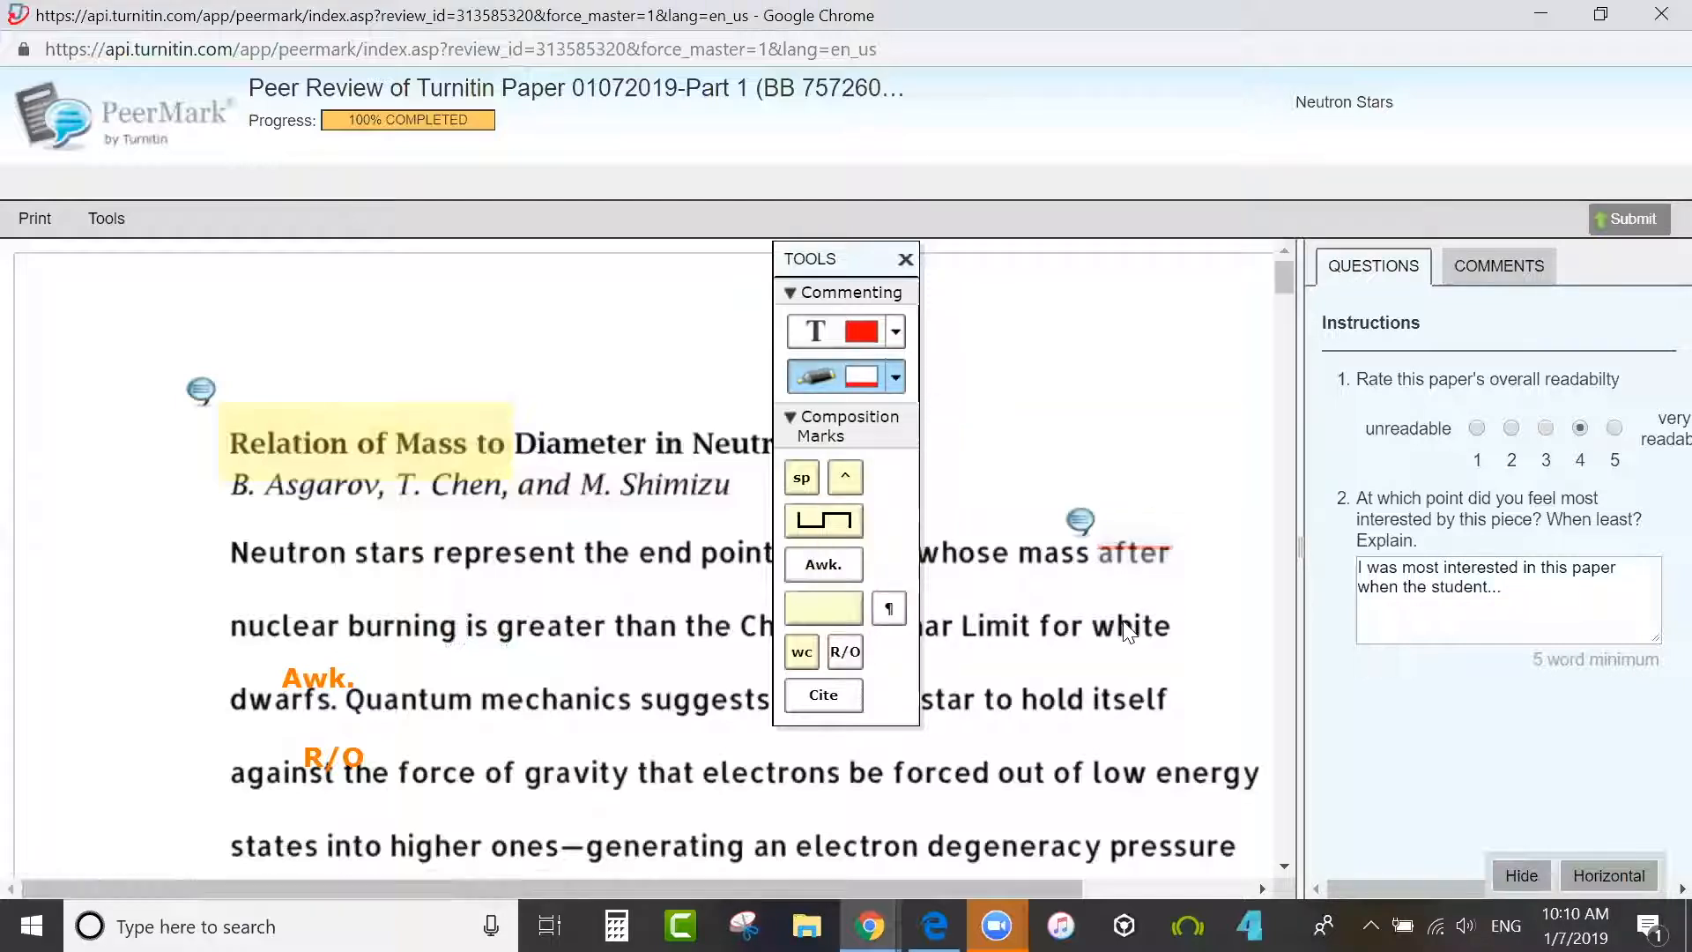
pyautogui.moveTo(1093, 626); pyautogui.dragTo(1172, 627)
pyautogui.write('THIS')
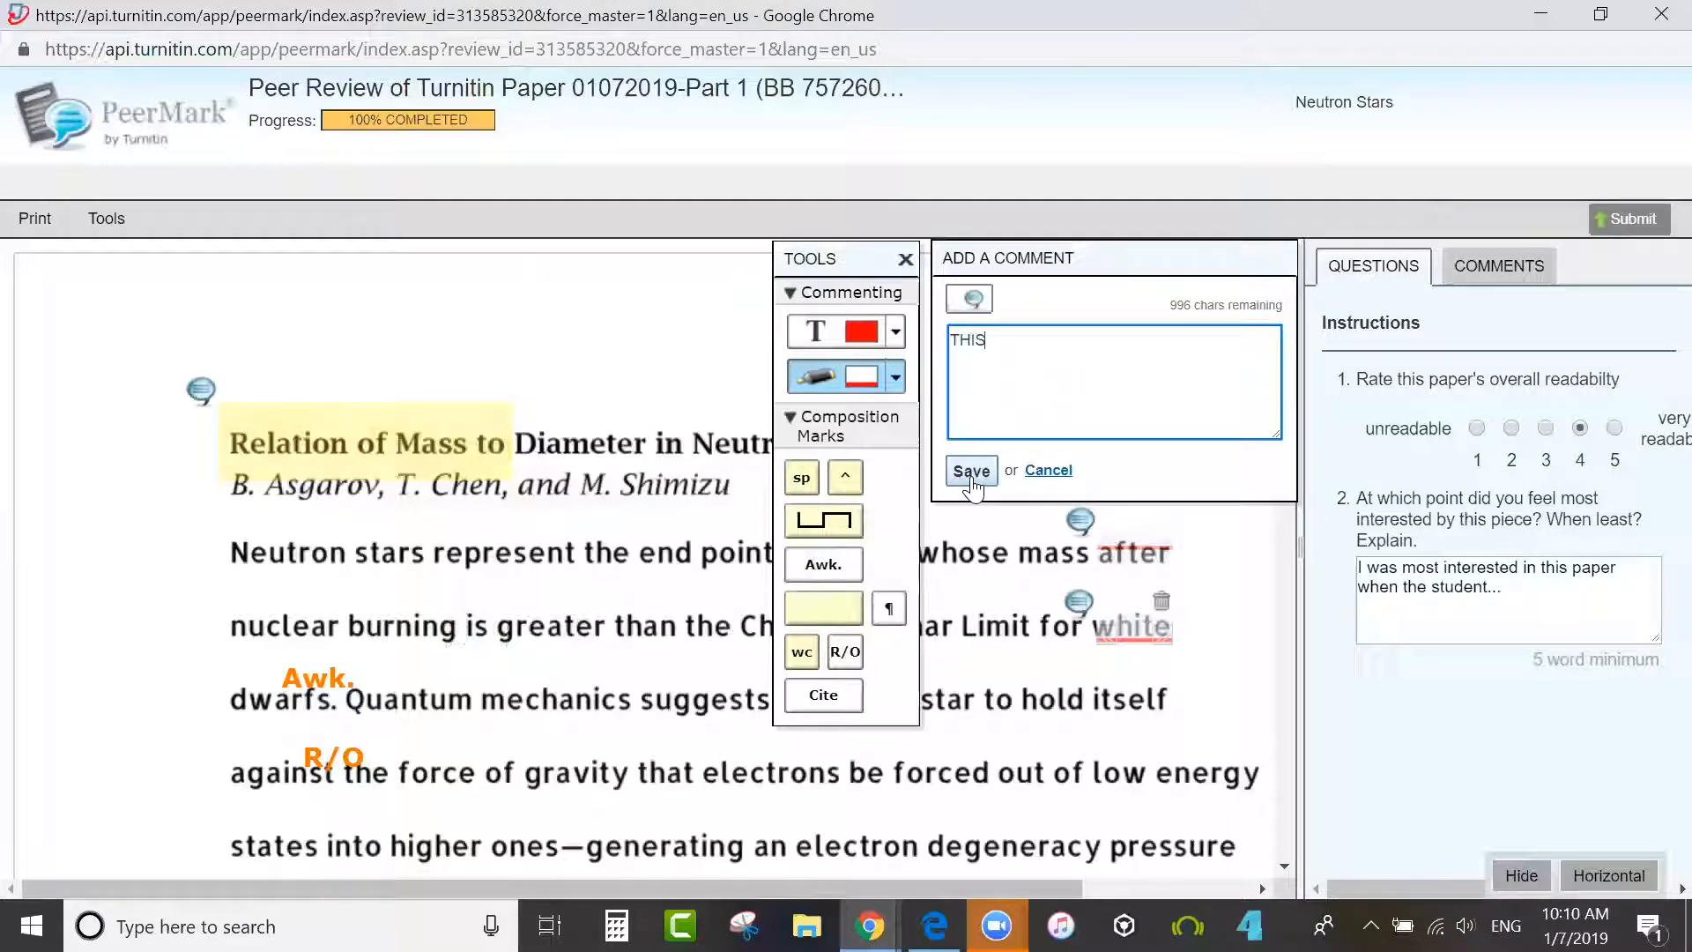
pyautogui.click(972, 476)
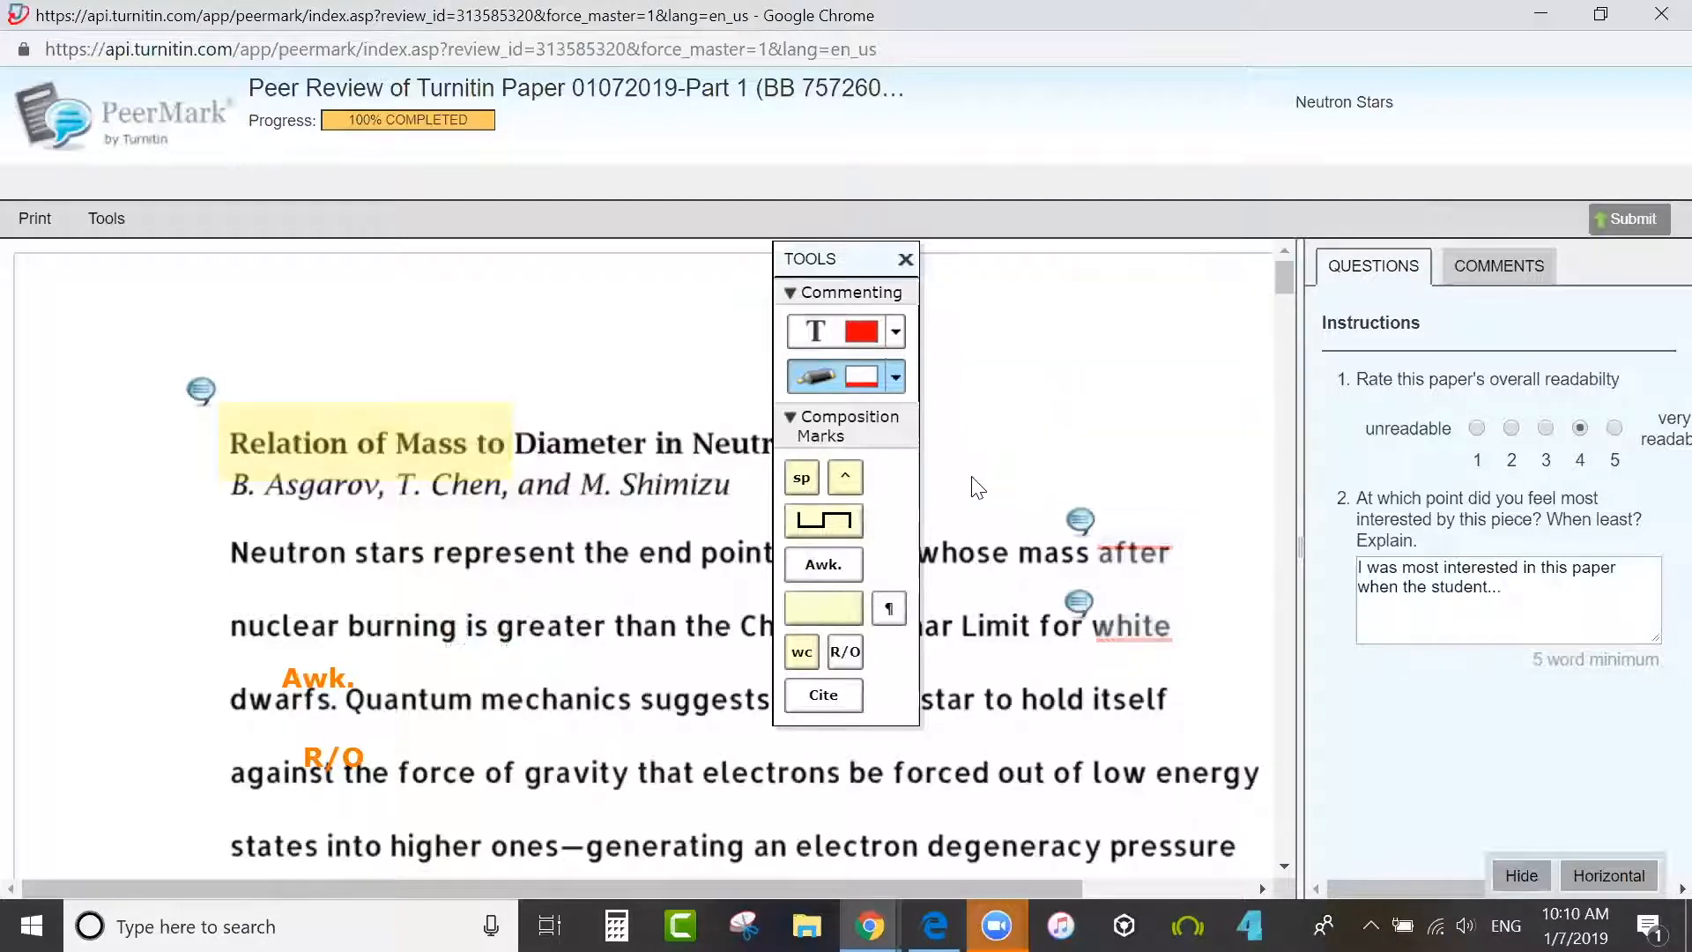
# - Add the blue inline text "this is my comment about this paper in the peer review..." beside the title and close the marking tools
pyautogui.click(895, 333)
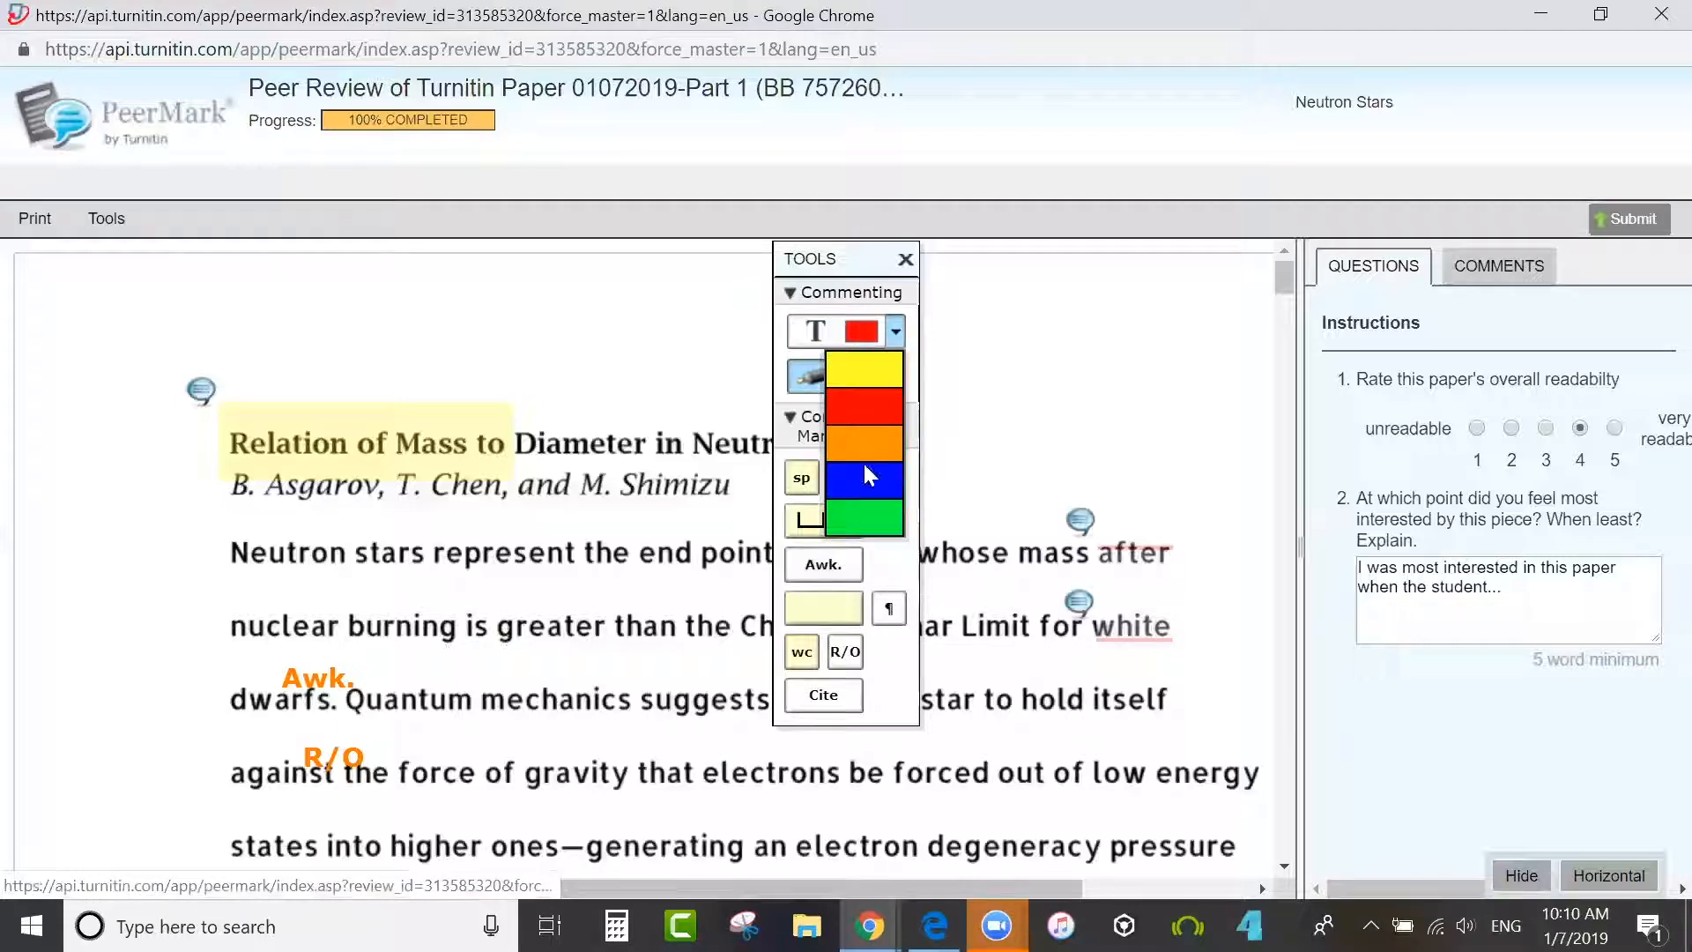
pyautogui.click(871, 480)
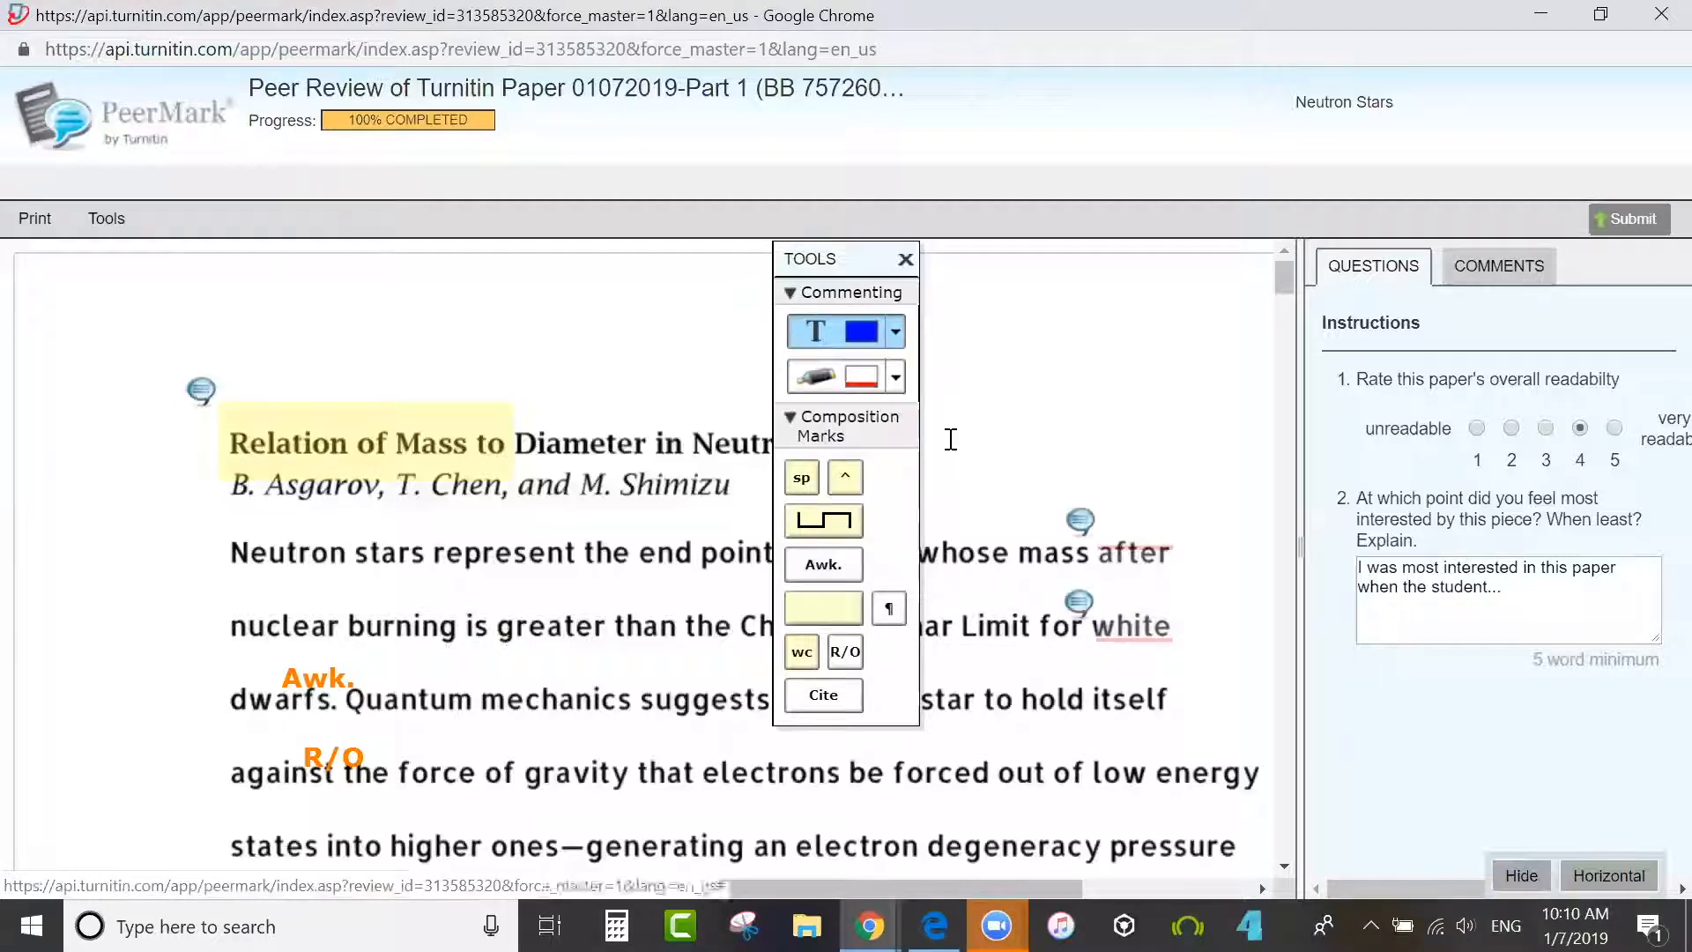
pyautogui.click(951, 435)
pyautogui.write('this is')
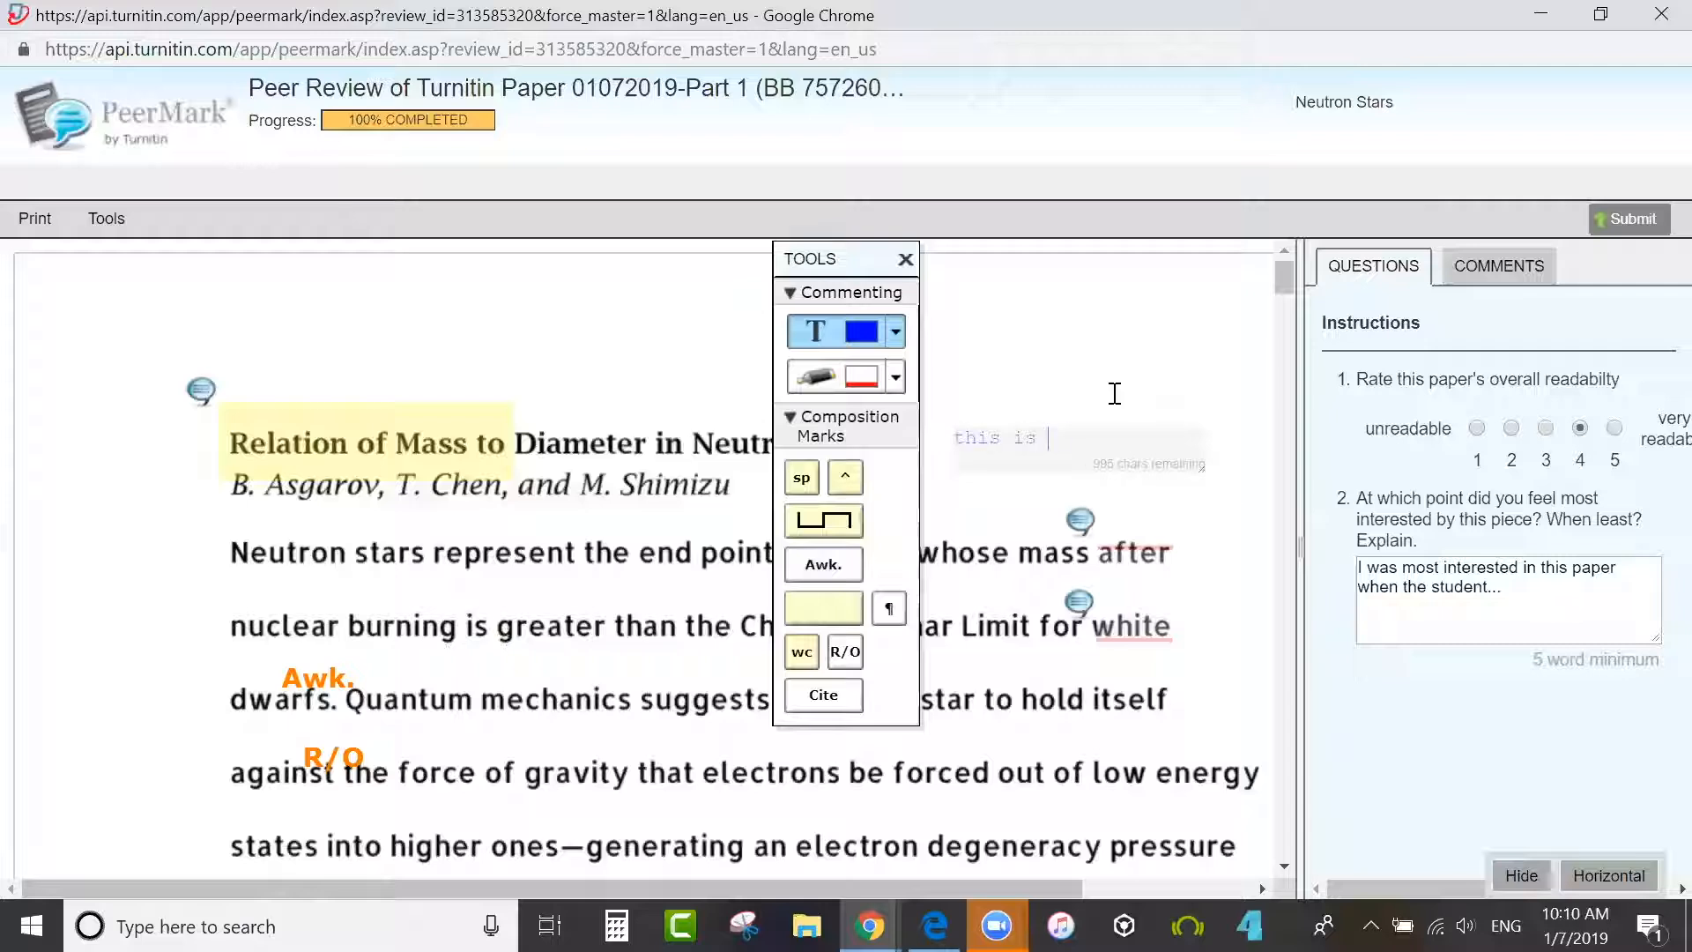
pyautogui.write(' my comment about this paper in the peer review...')
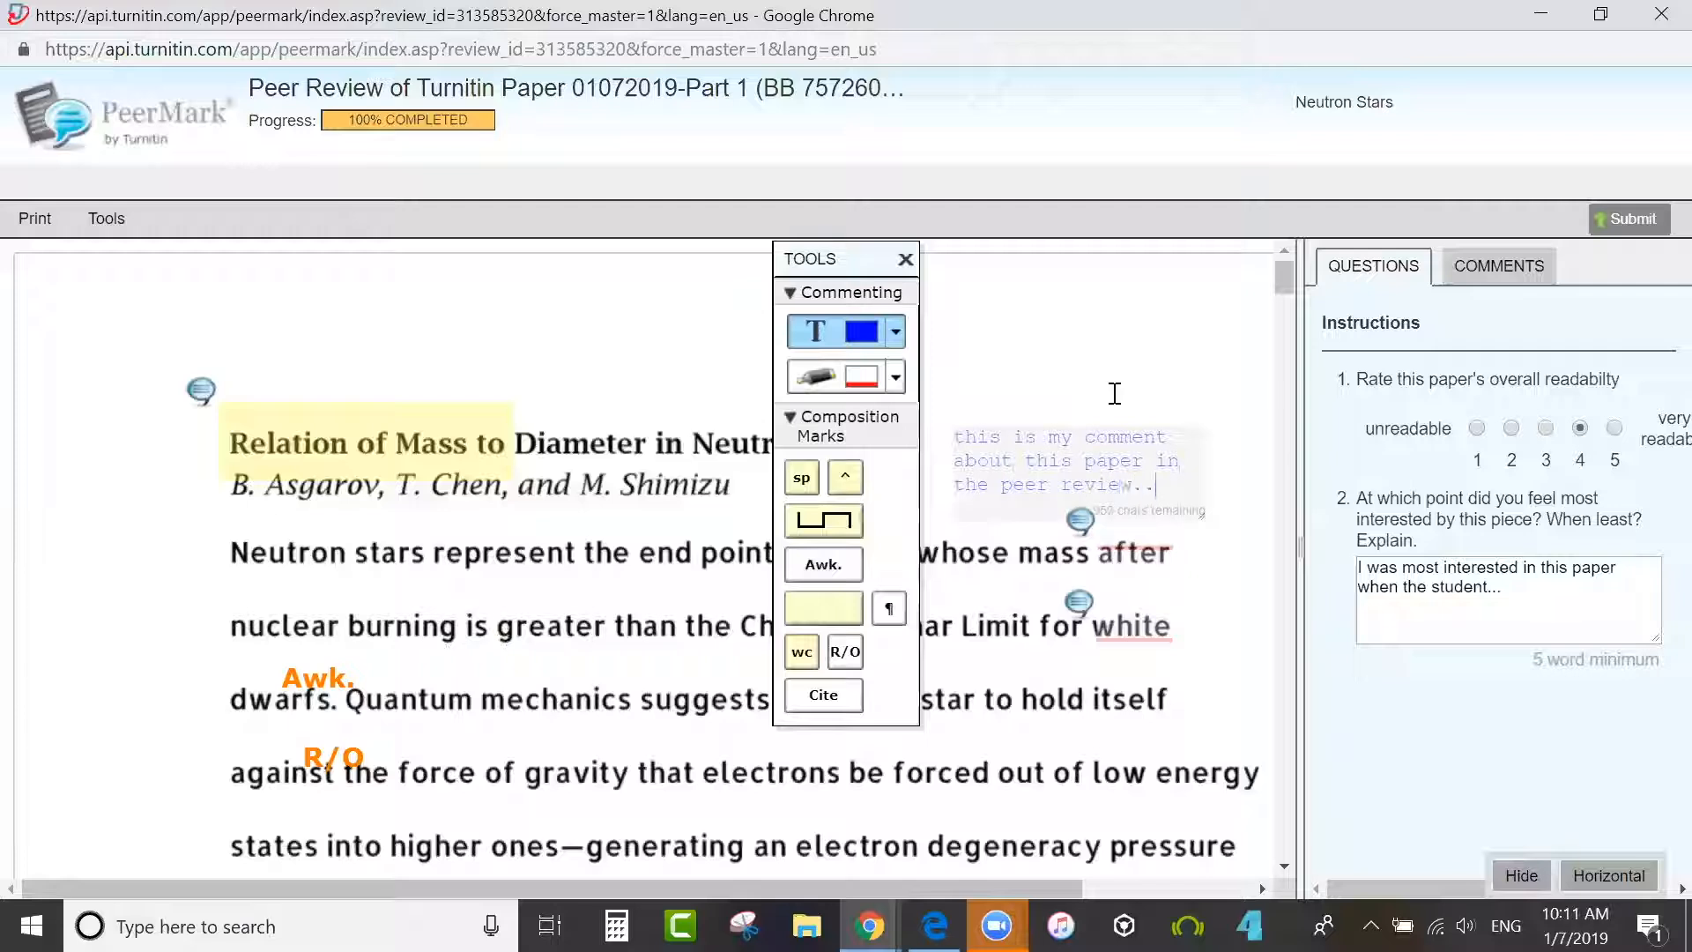
pyautogui.click(905, 260)
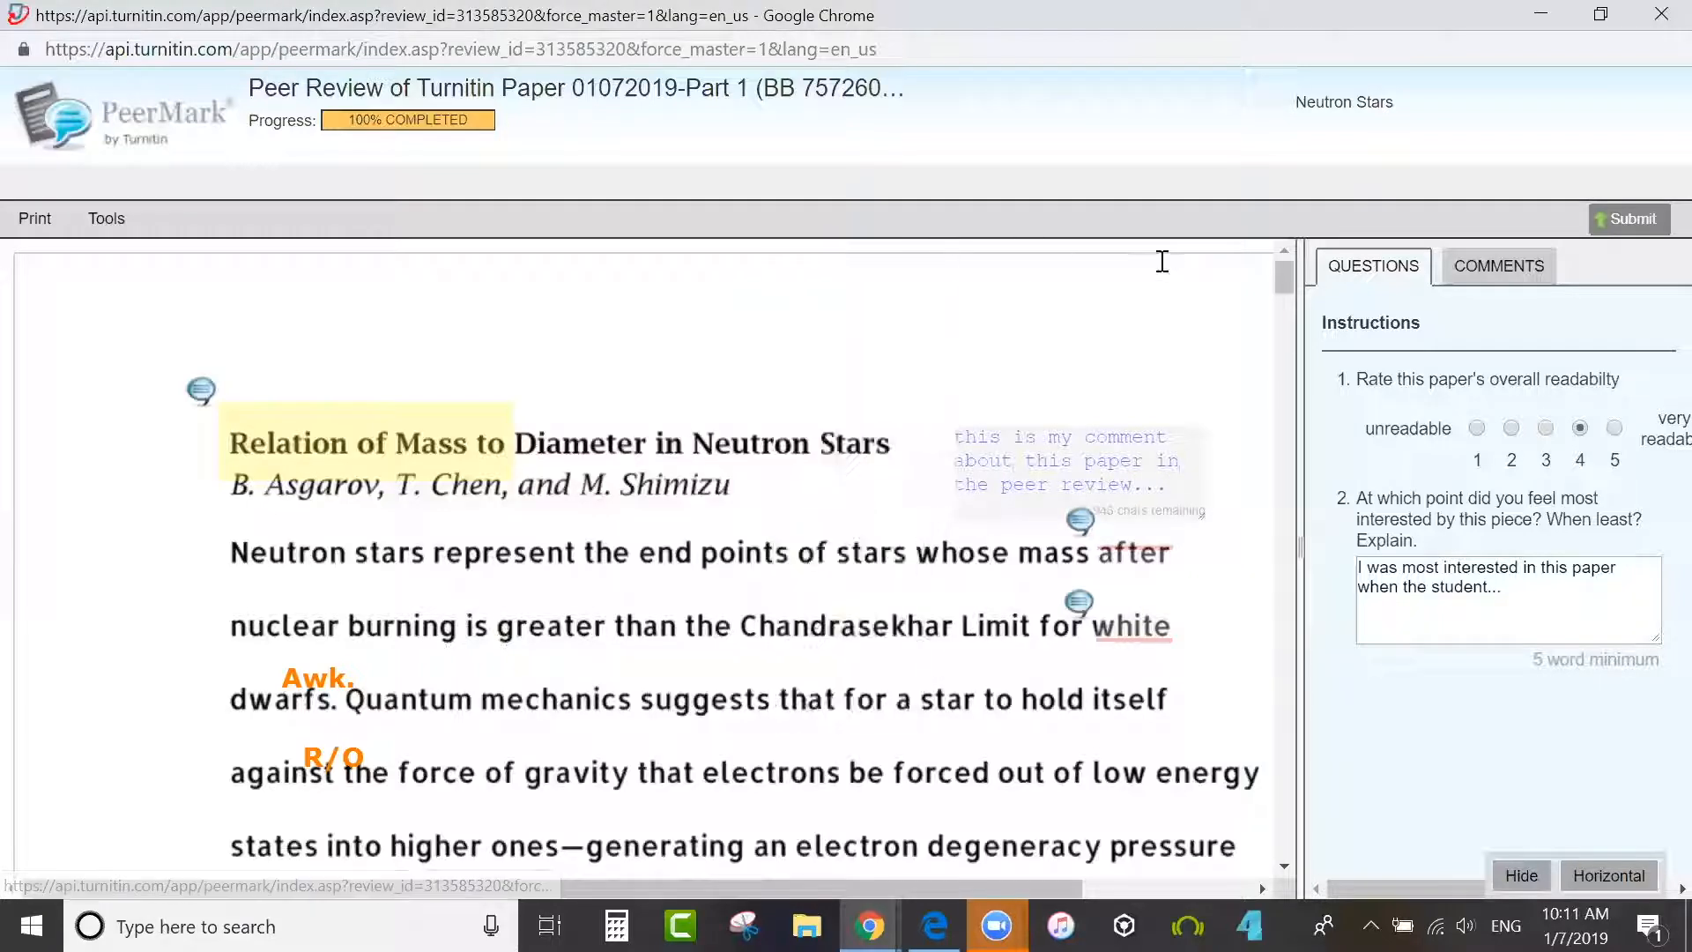
# - Check the list of review comments and submit the peer review, returning to the assignment's Submissions Inbox
pyautogui.click(1507, 268)
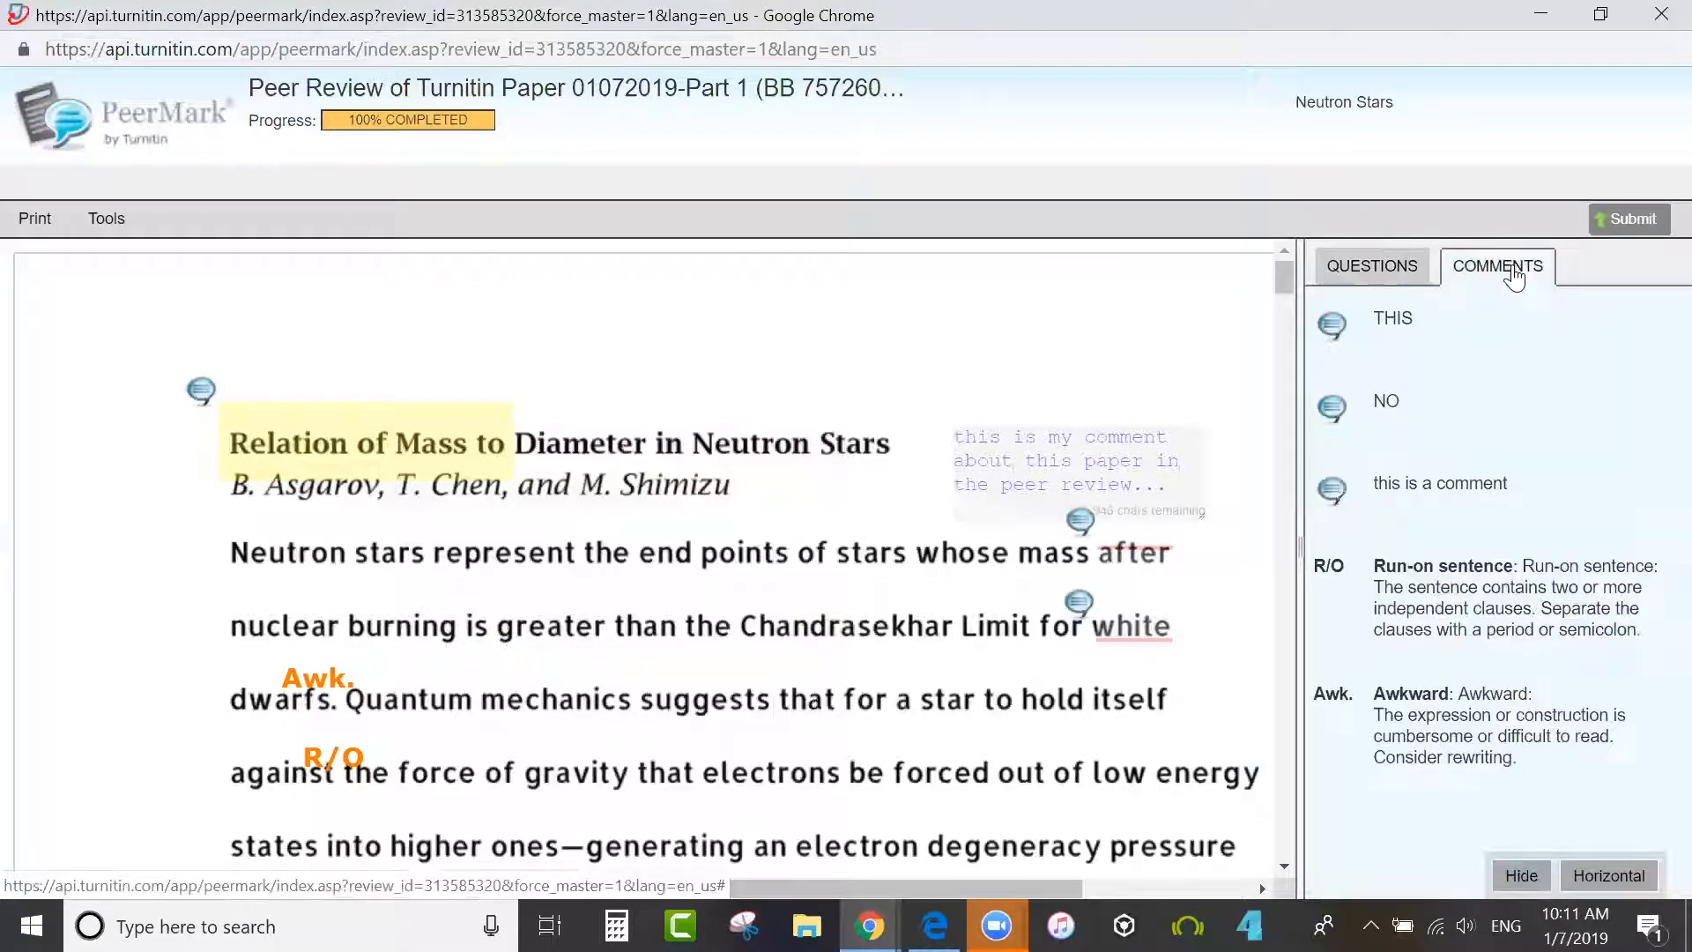
pyautogui.click(1594, 390)
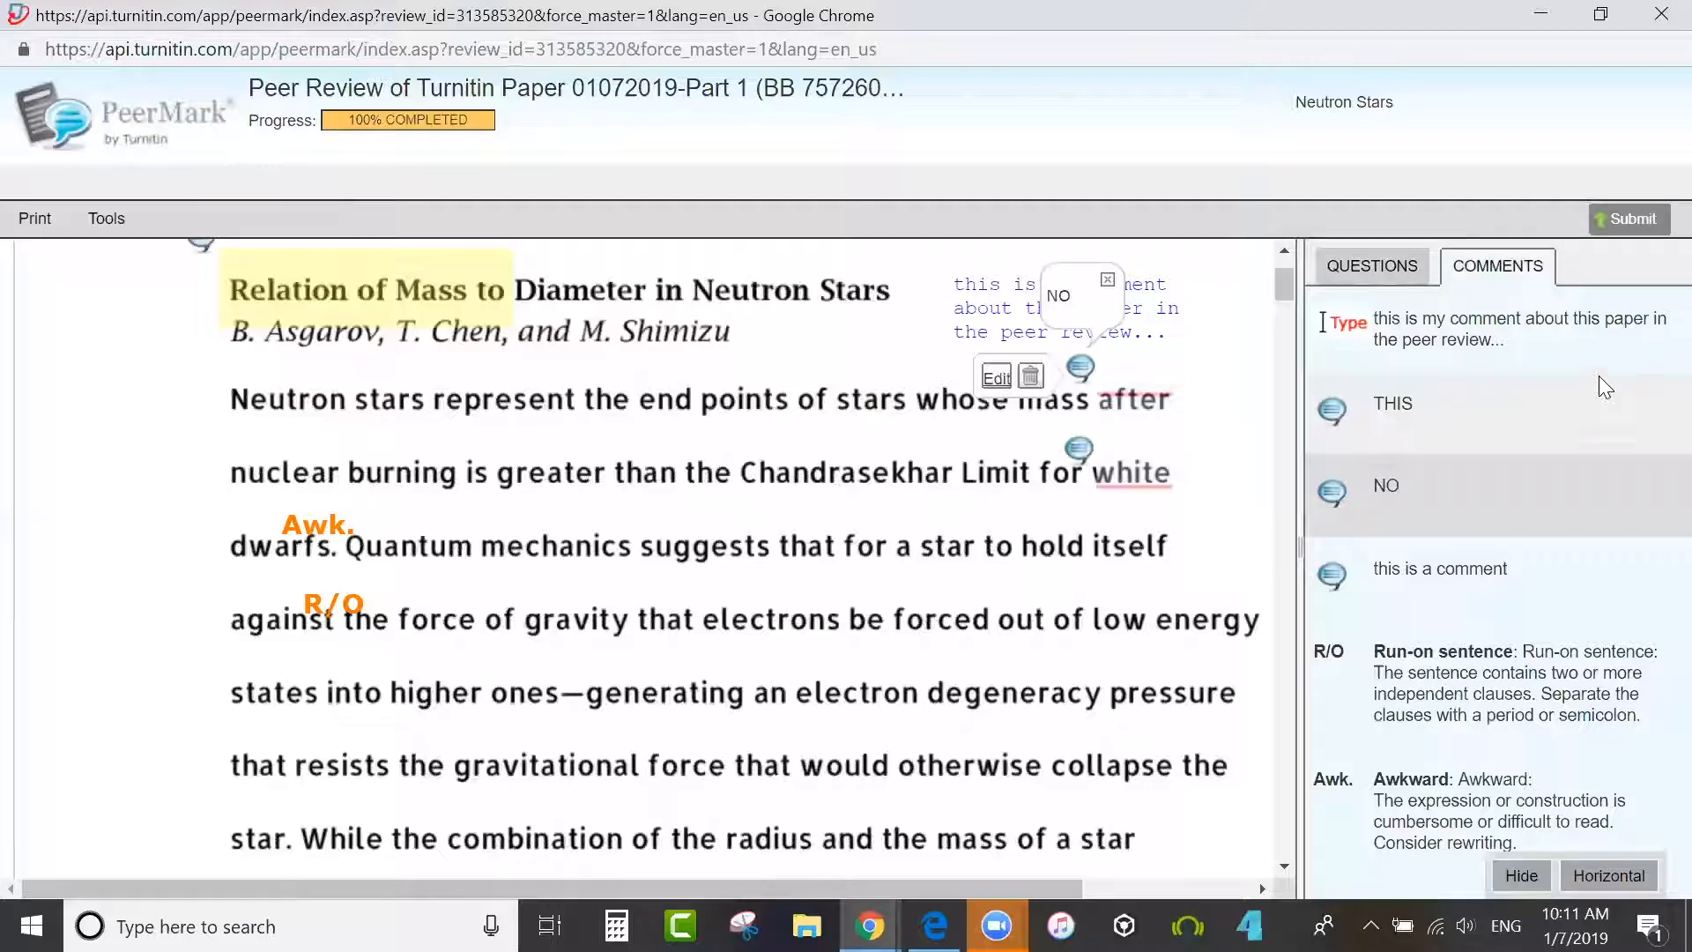
pyautogui.click(1618, 235)
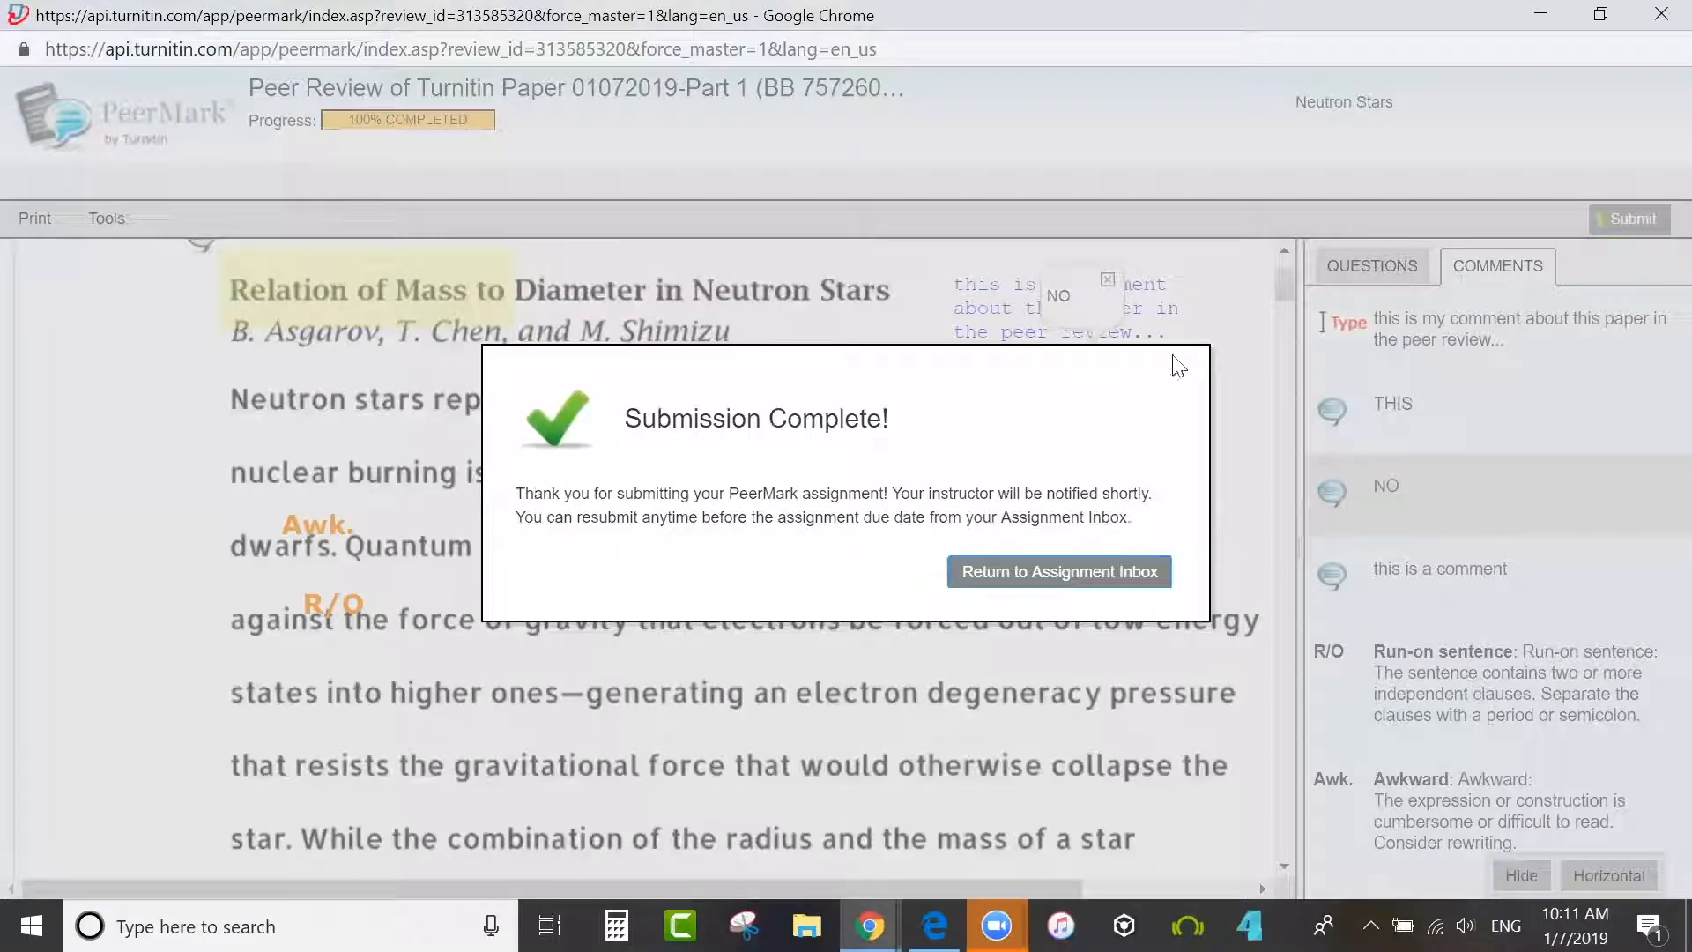
pyautogui.click(1062, 582)
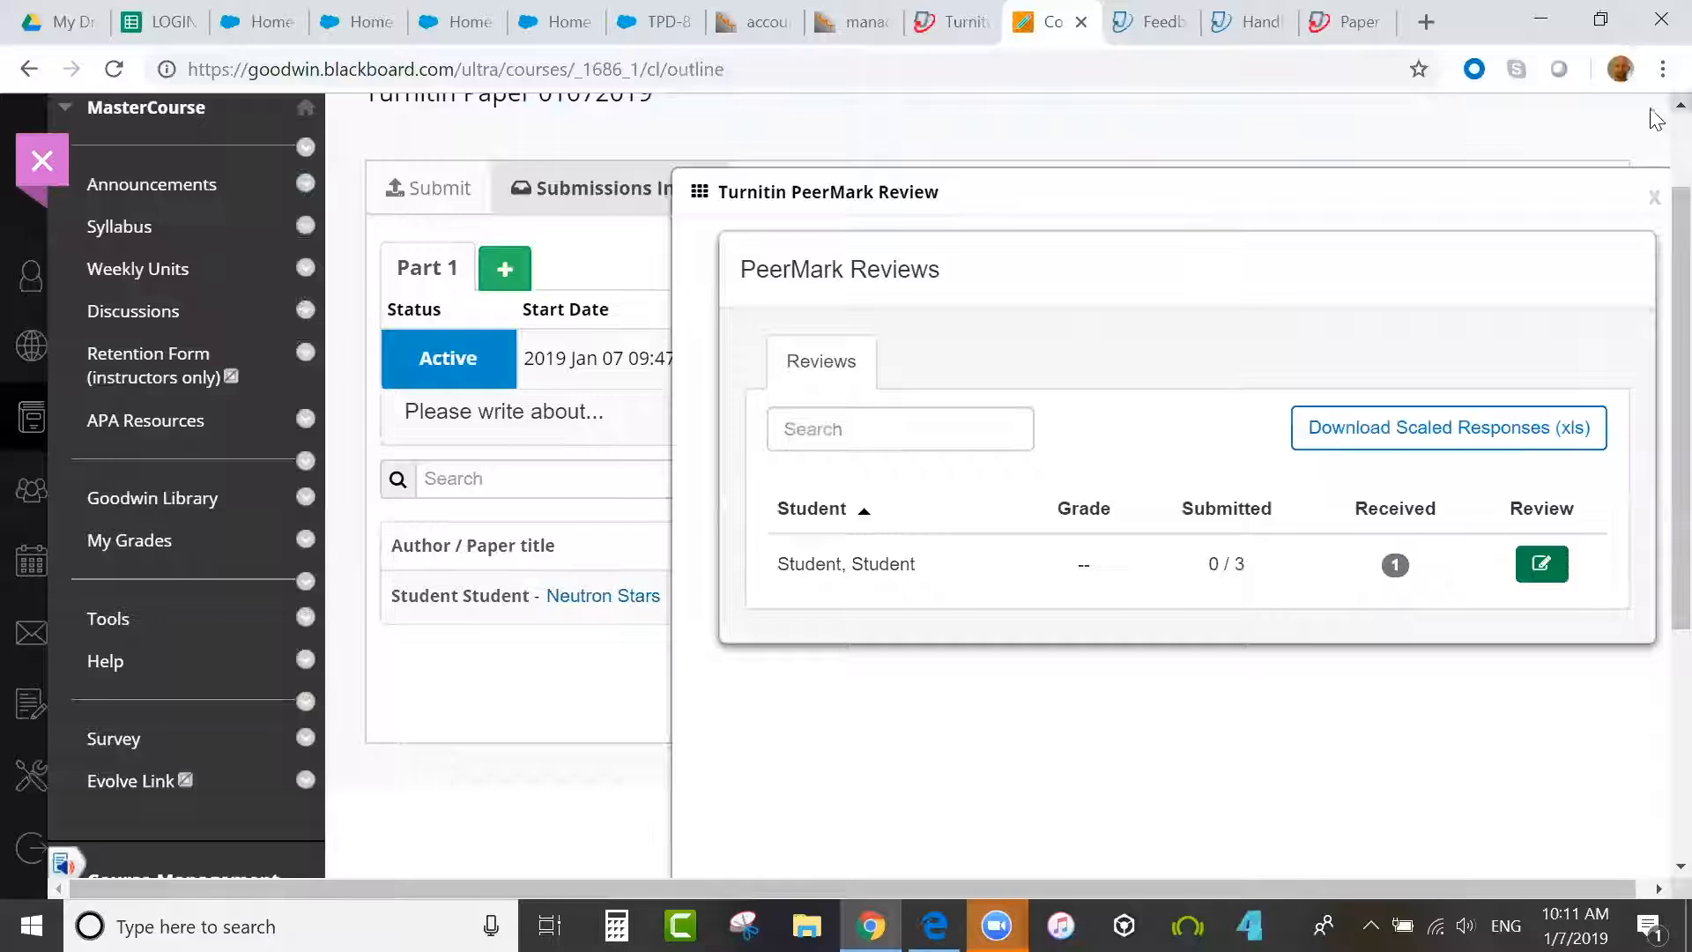
pyautogui.click(1654, 201)
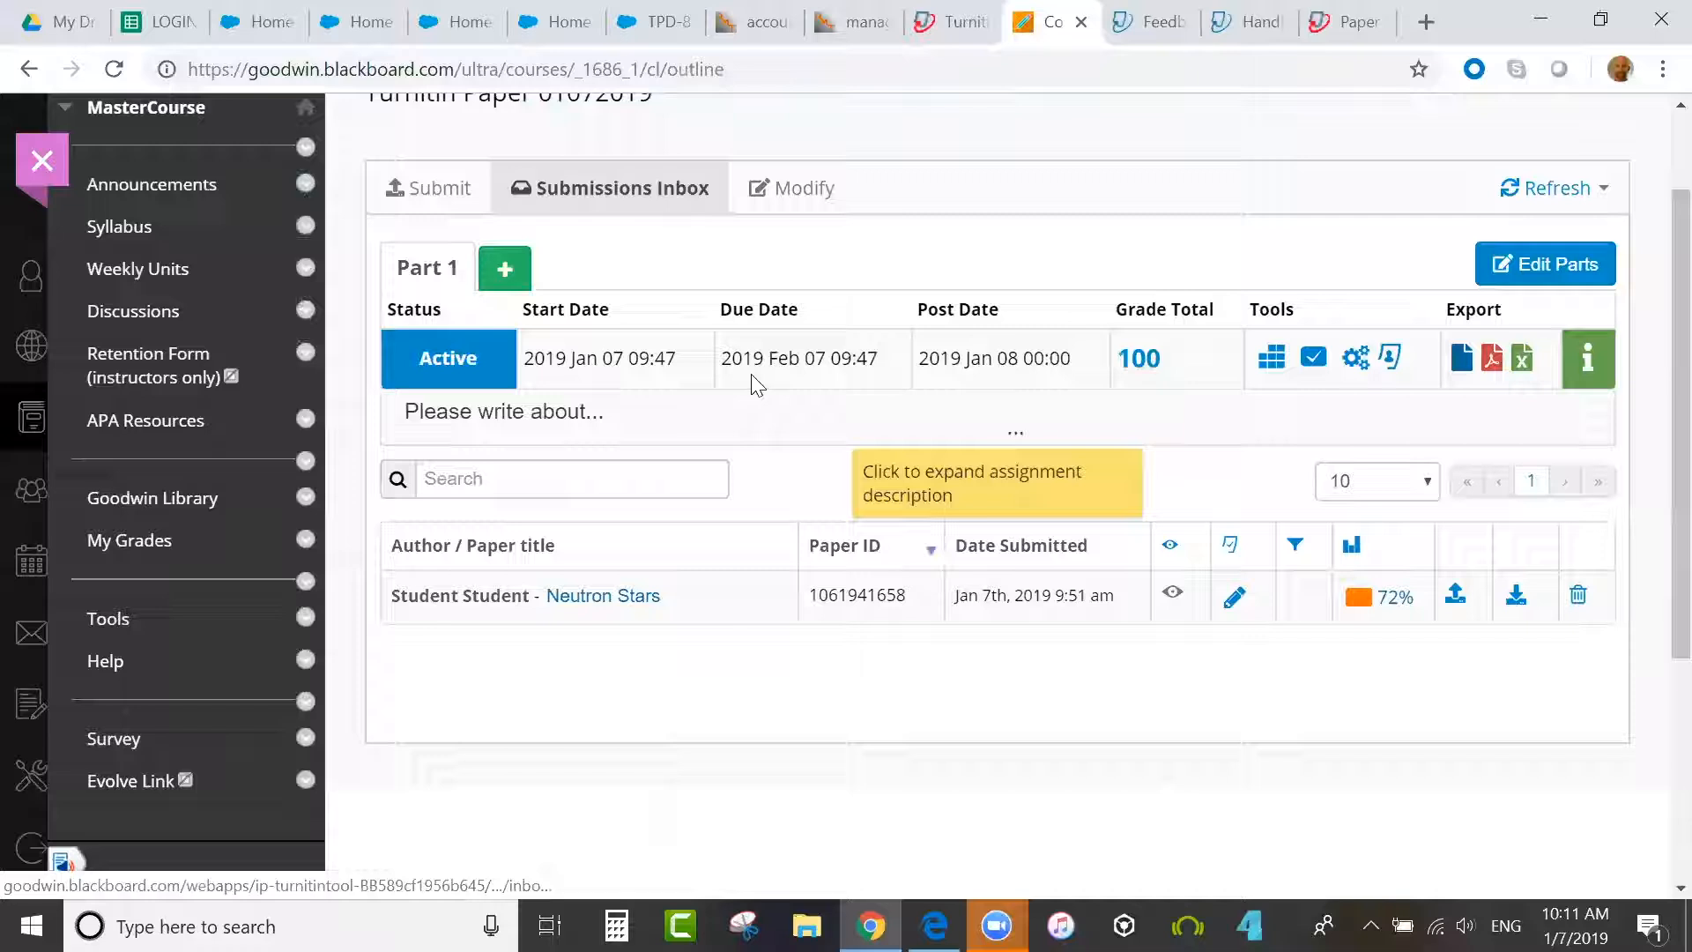
# - Open the course's Full Grade Center and bring the Turnitin Paper 01072019 column into view
pyautogui.scroll(-1, 1655, 491)
pyautogui.scroll(-2, 1655, 491)
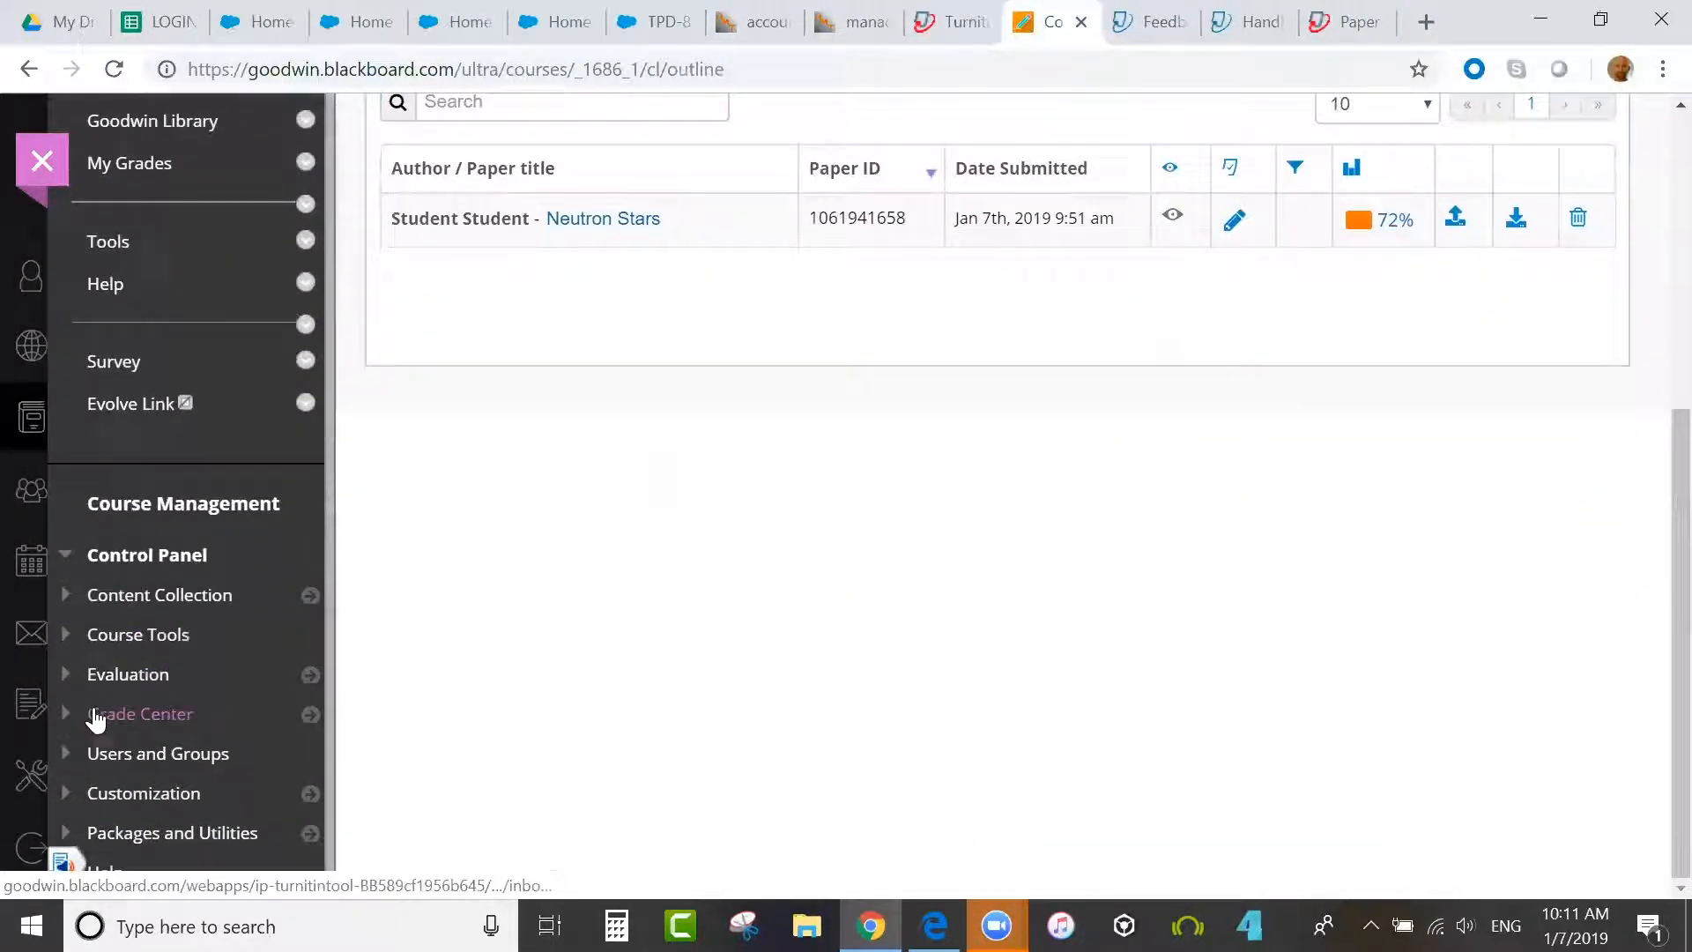
pyautogui.click(154, 716)
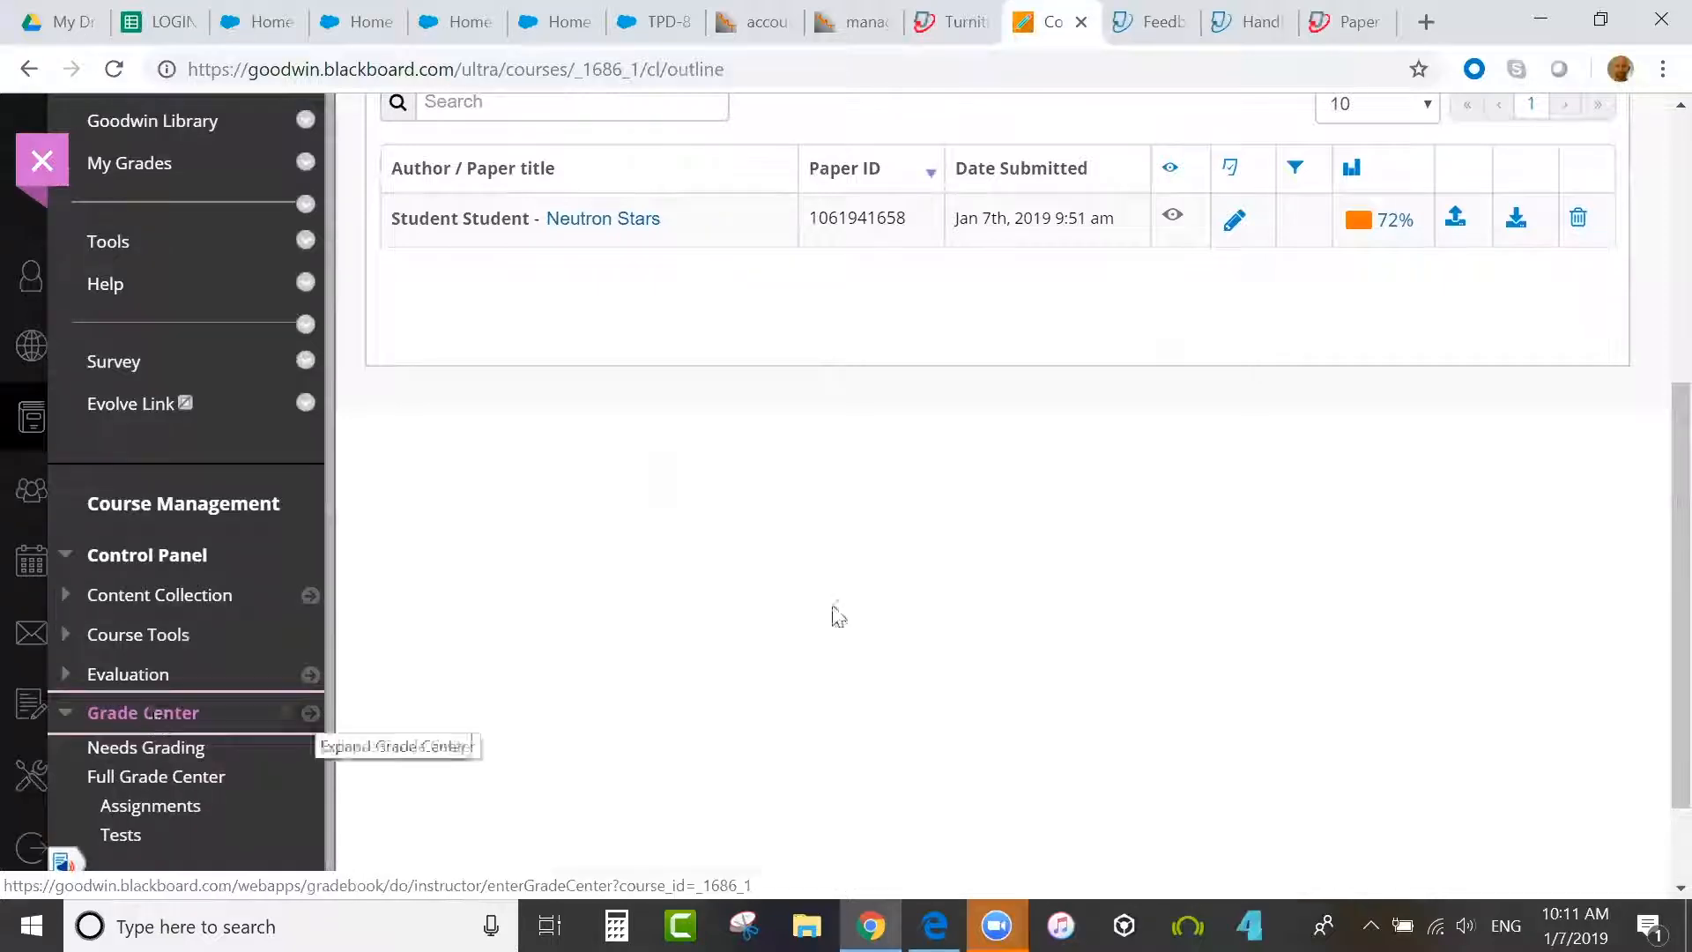
pyautogui.scroll(-1, 1650, 406)
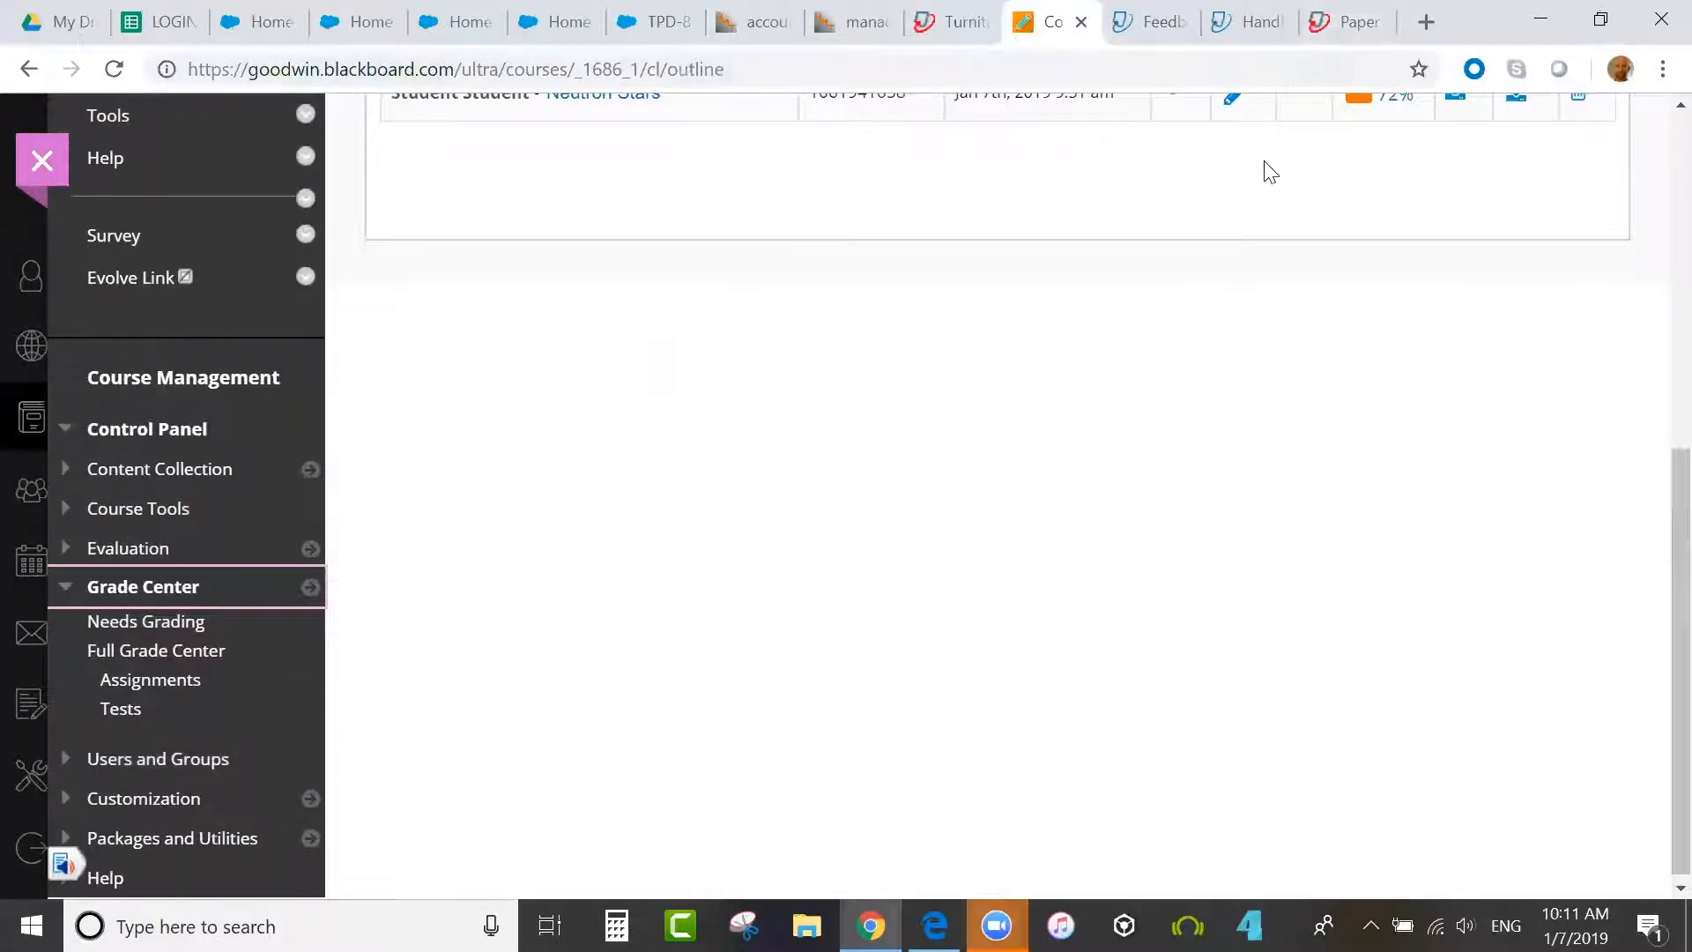
pyautogui.click(174, 654)
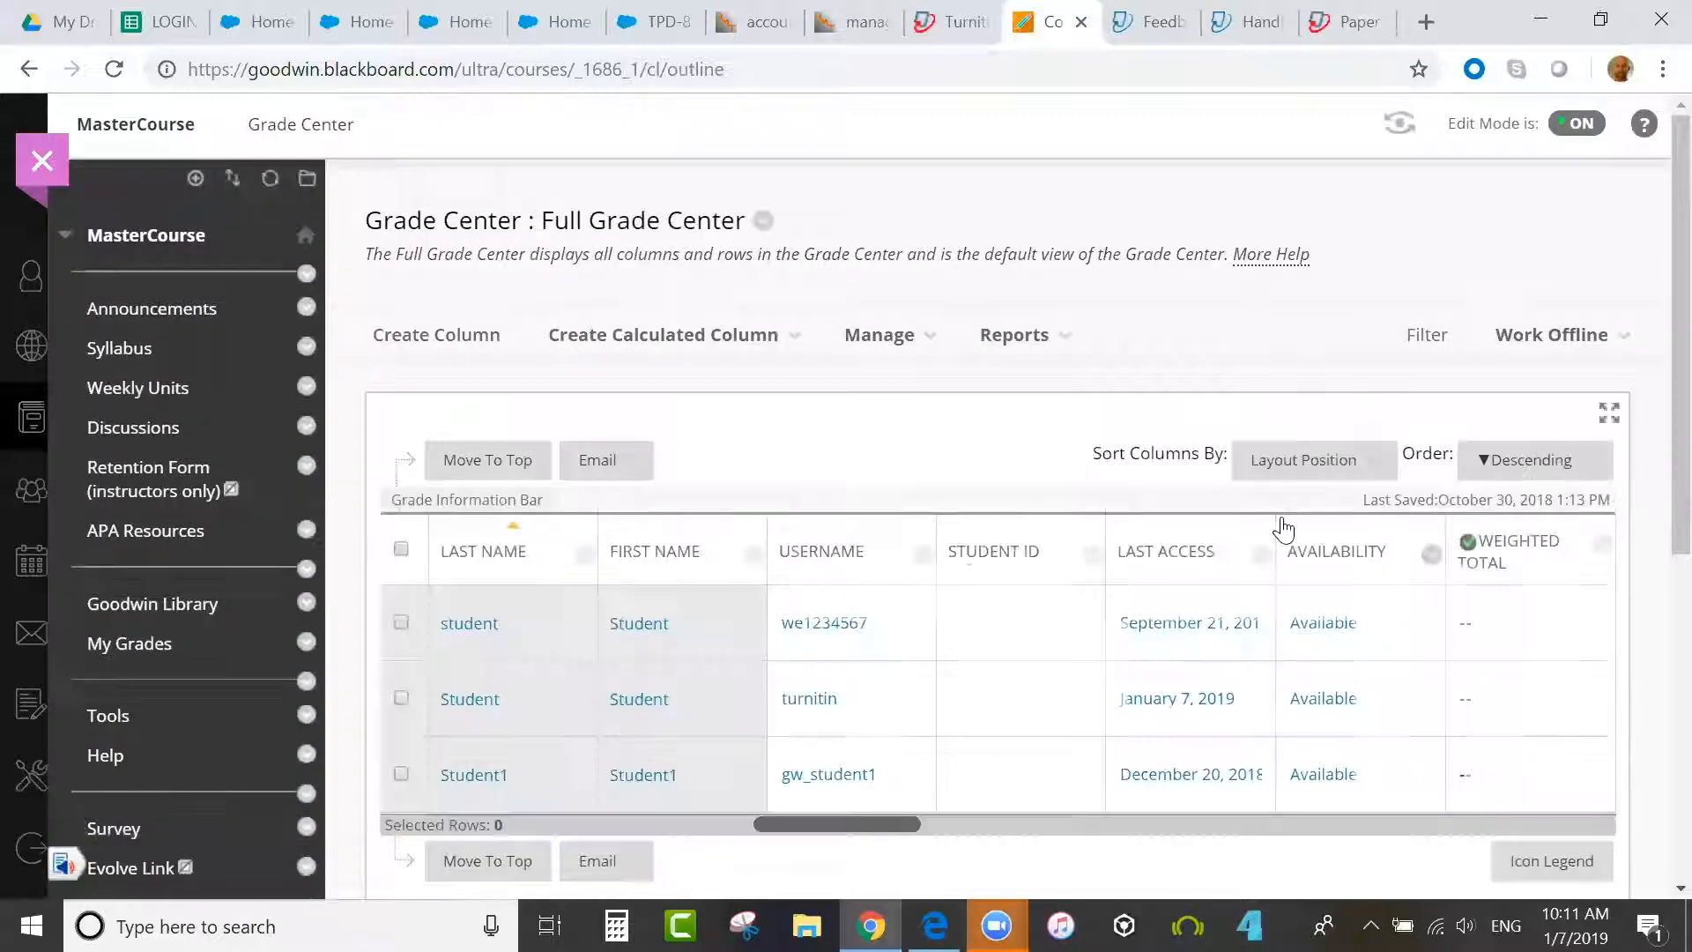
pyautogui.moveTo(887, 823); pyautogui.dragTo(1605, 819)
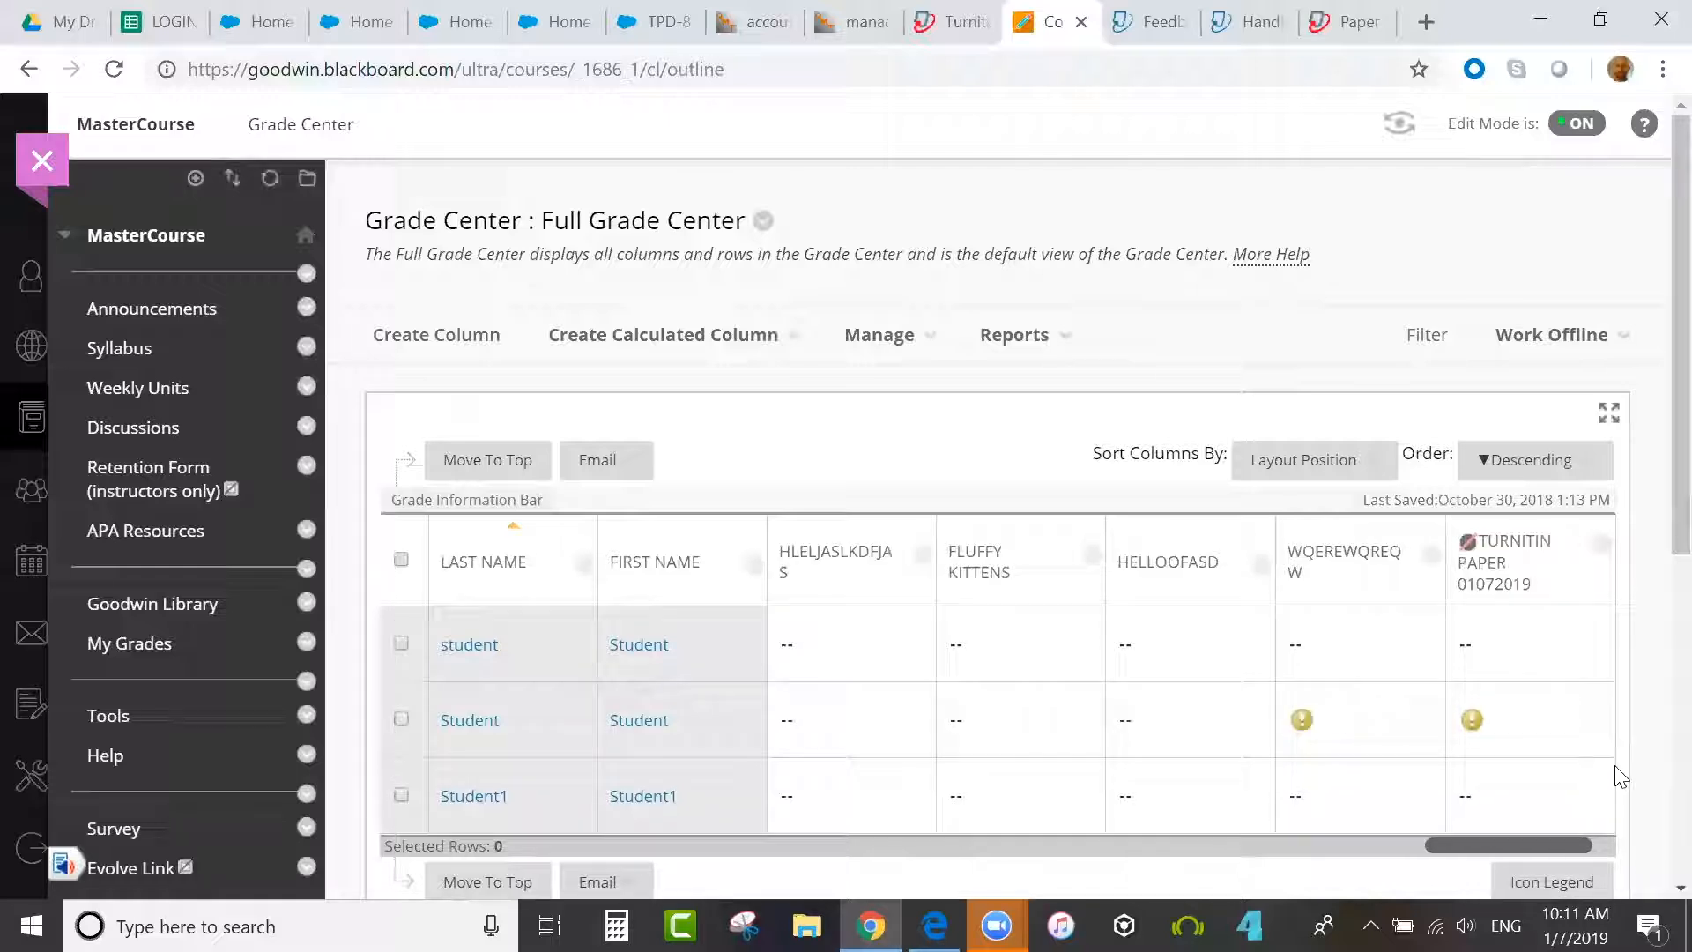
# - Check the Turnitin Paper 01072019 column's visibility to users and its available options, sorting the rows by that column
pyautogui.moveTo(1489, 564)
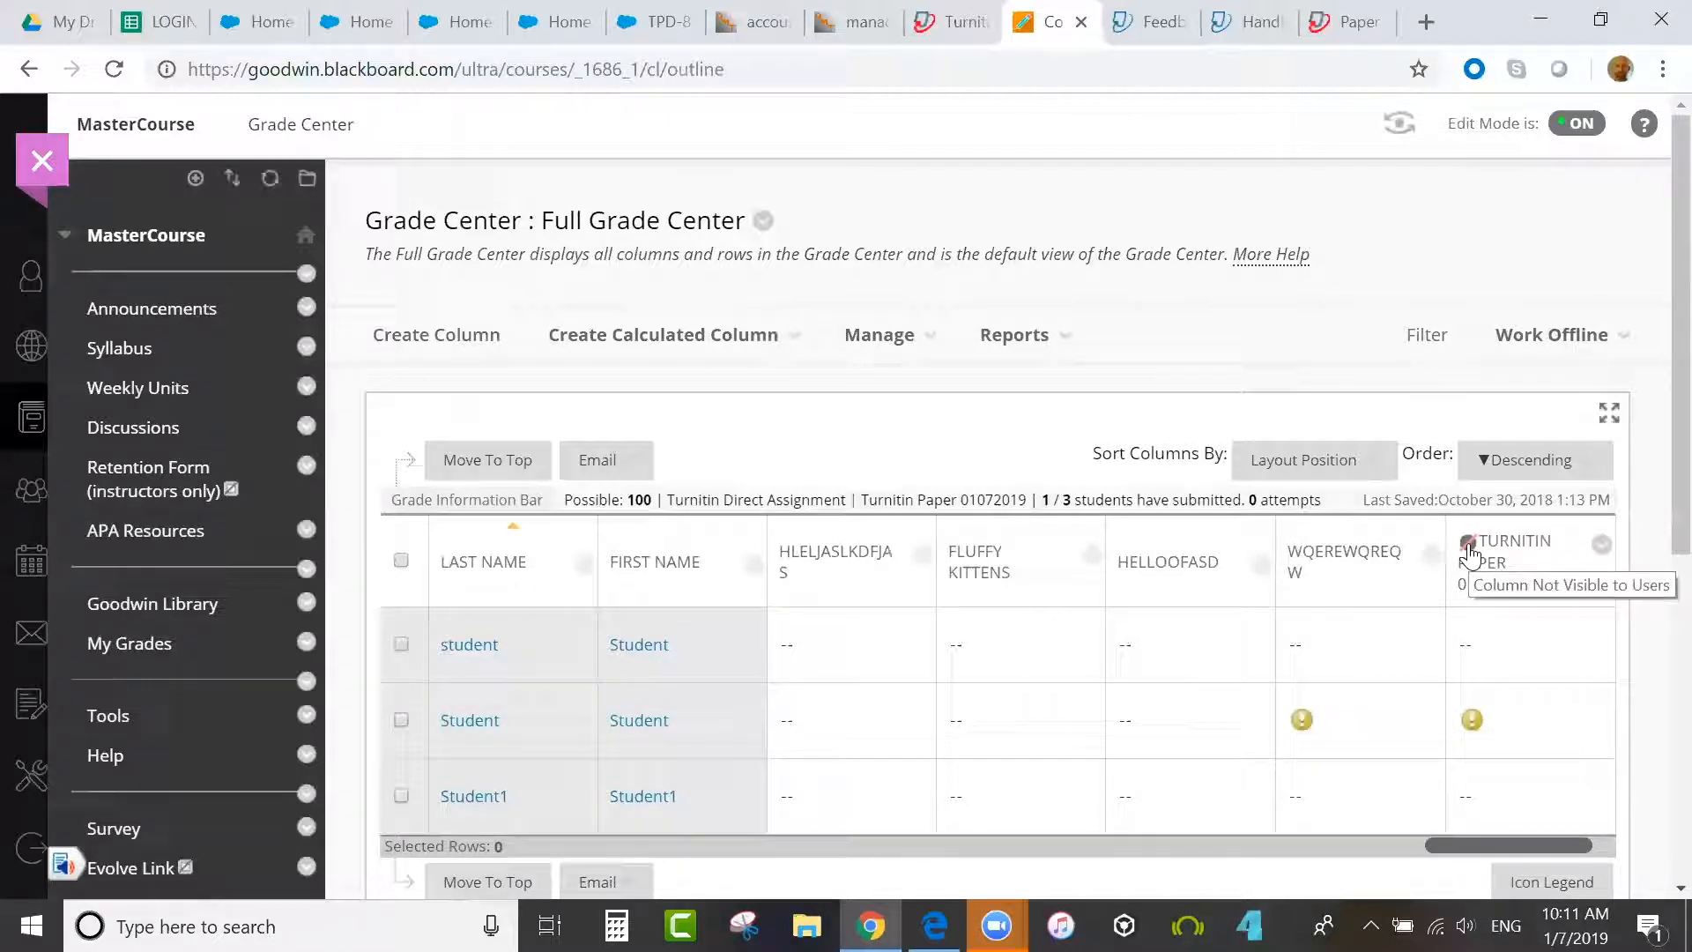
pyautogui.click(1472, 558)
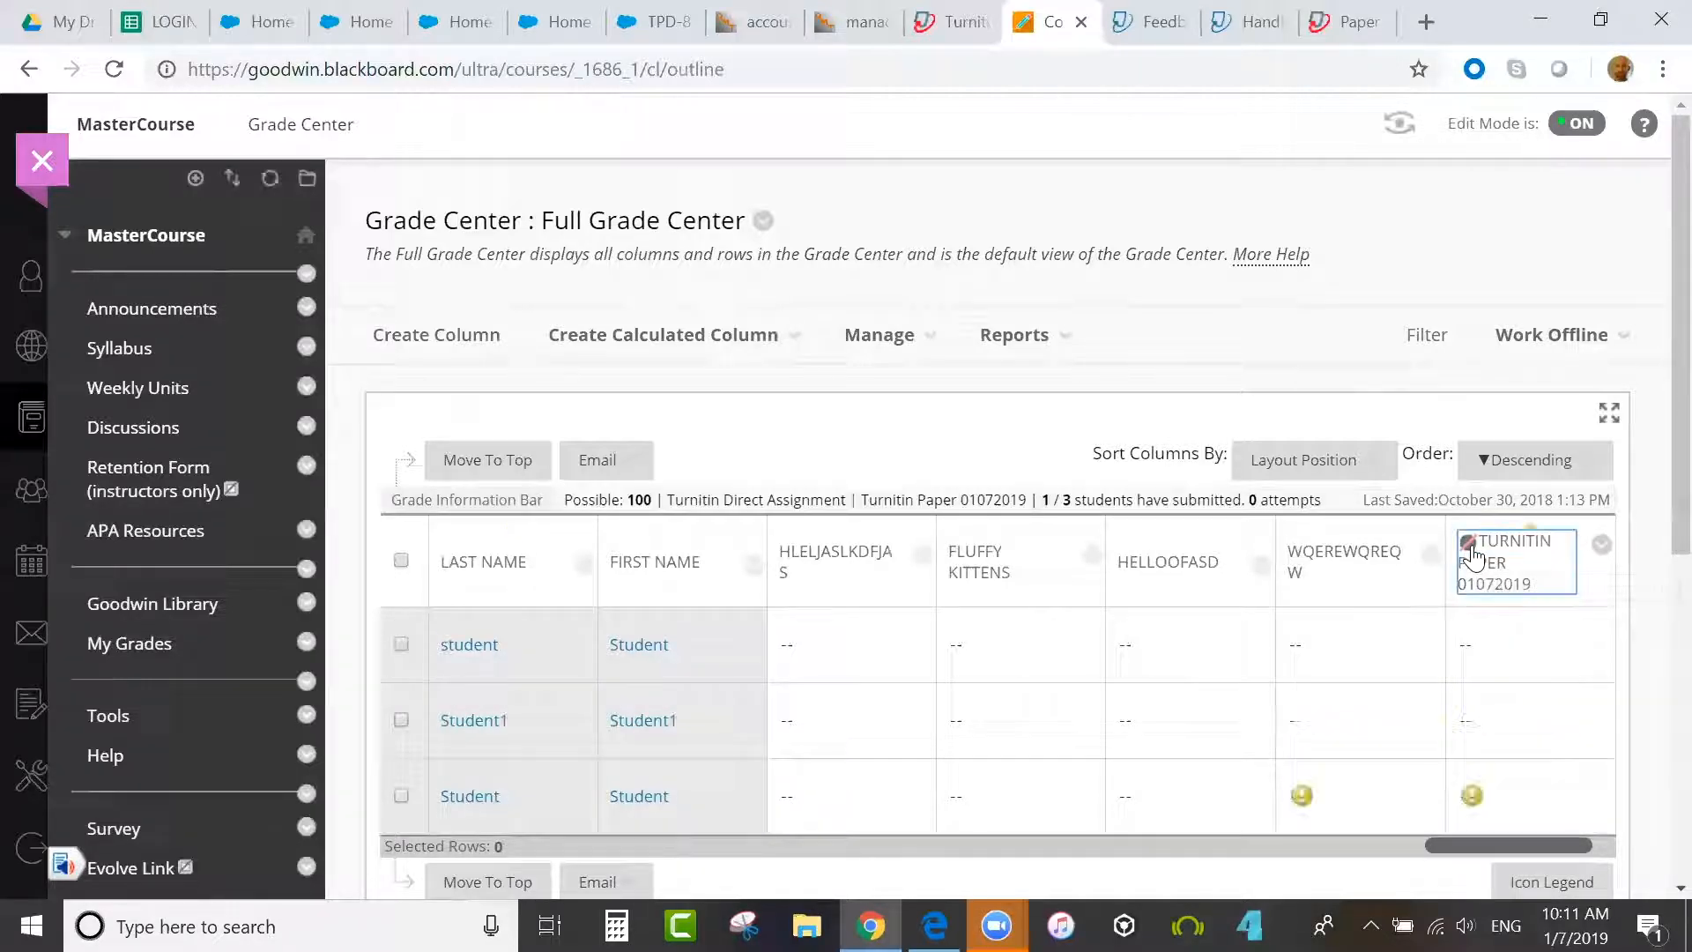
pyautogui.click(1484, 558)
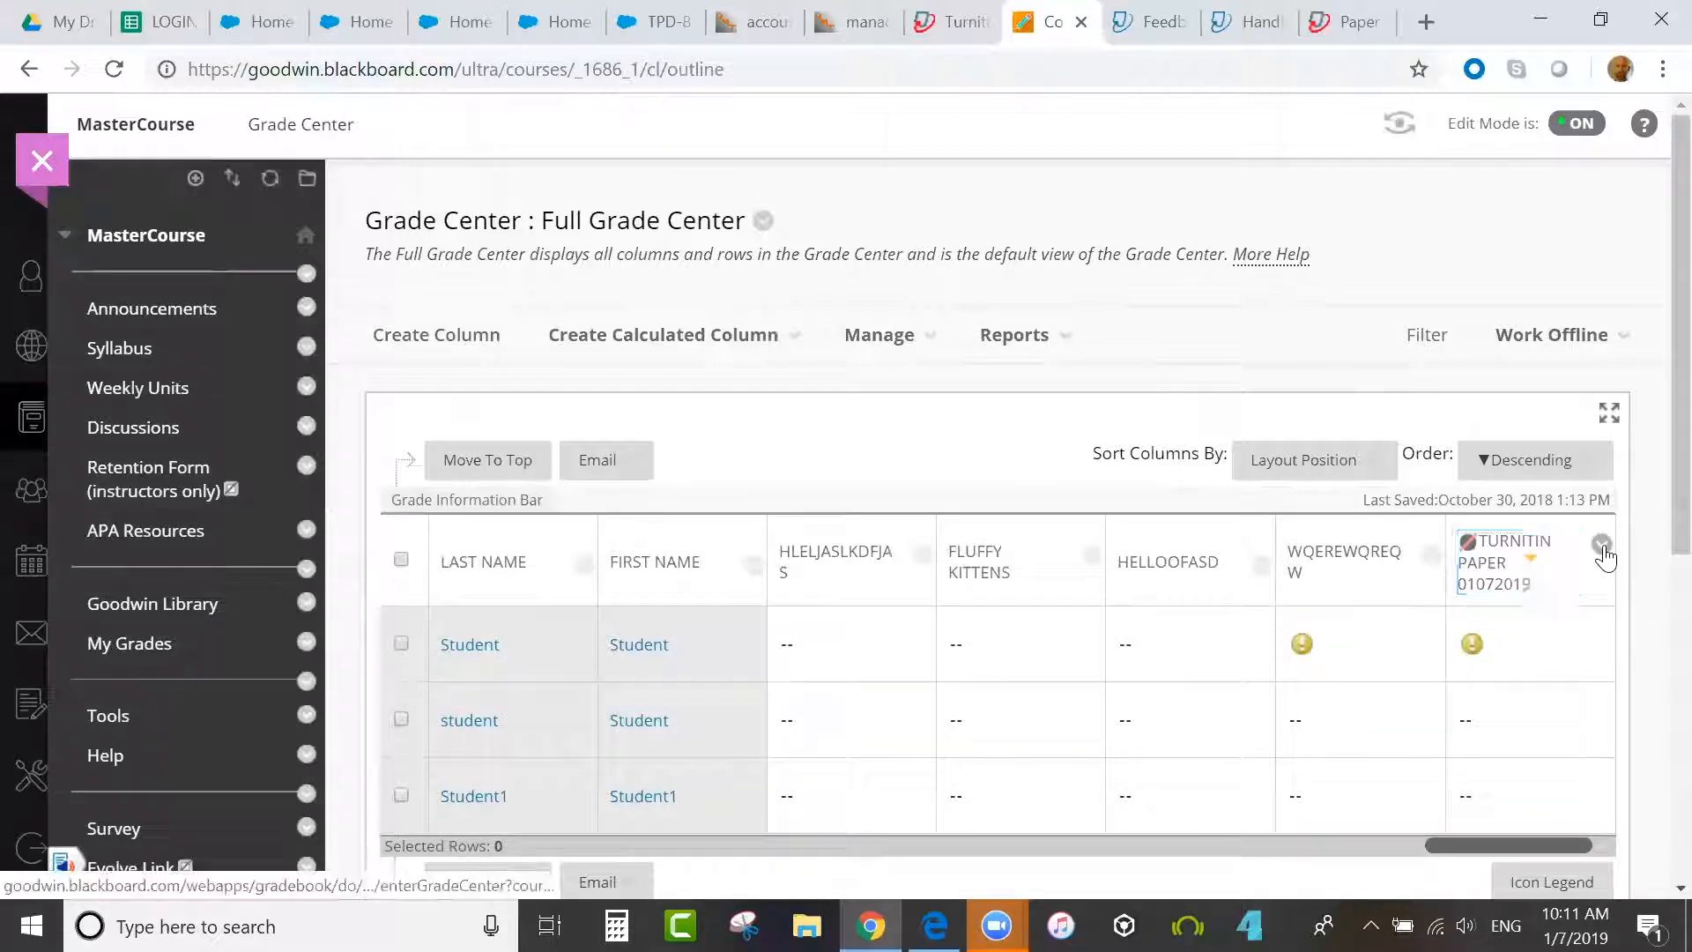
pyautogui.click(1602, 547)
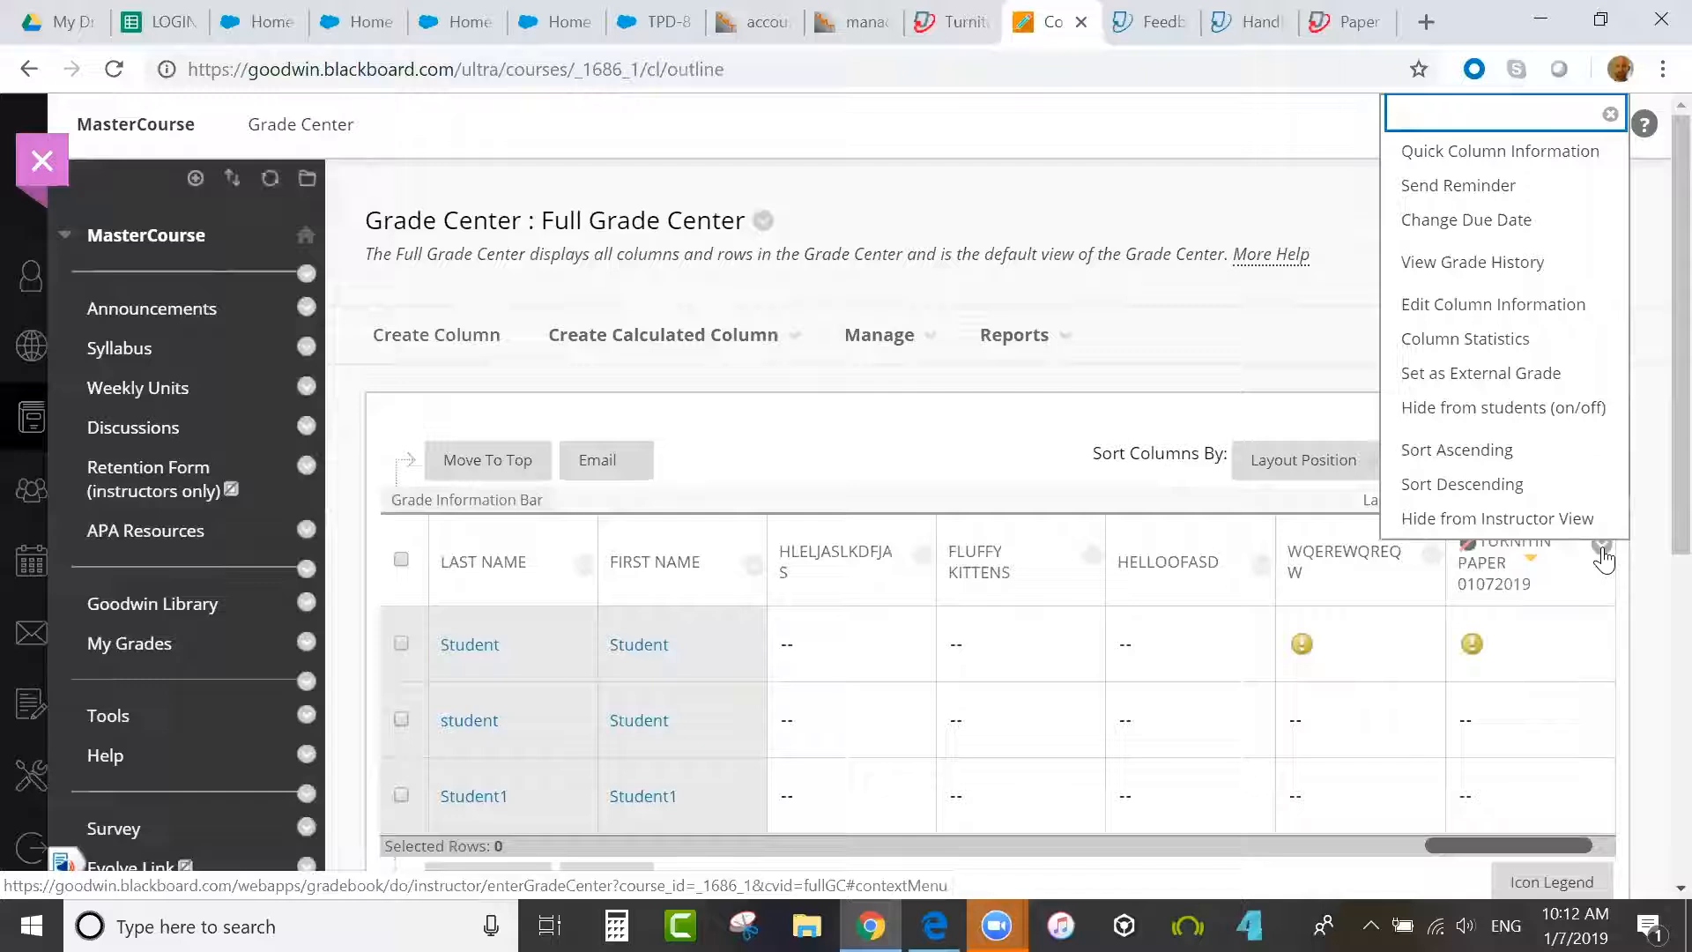
pyautogui.click(1430, 558)
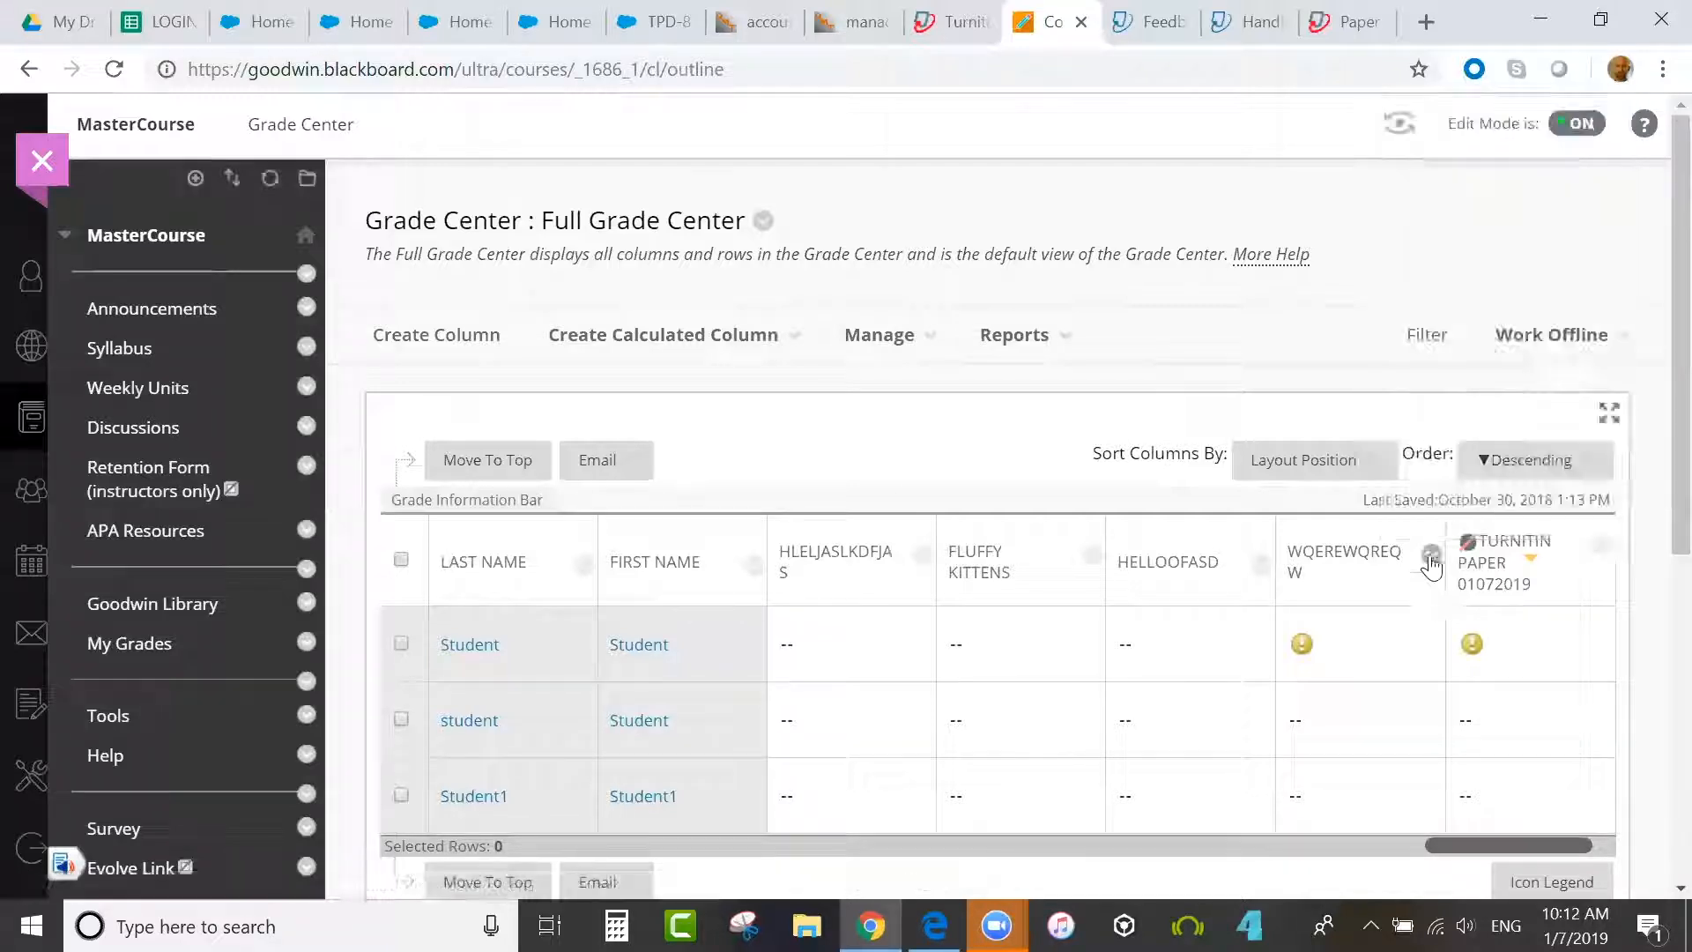
pyautogui.click(1430, 558)
pyautogui.click(1535, 569)
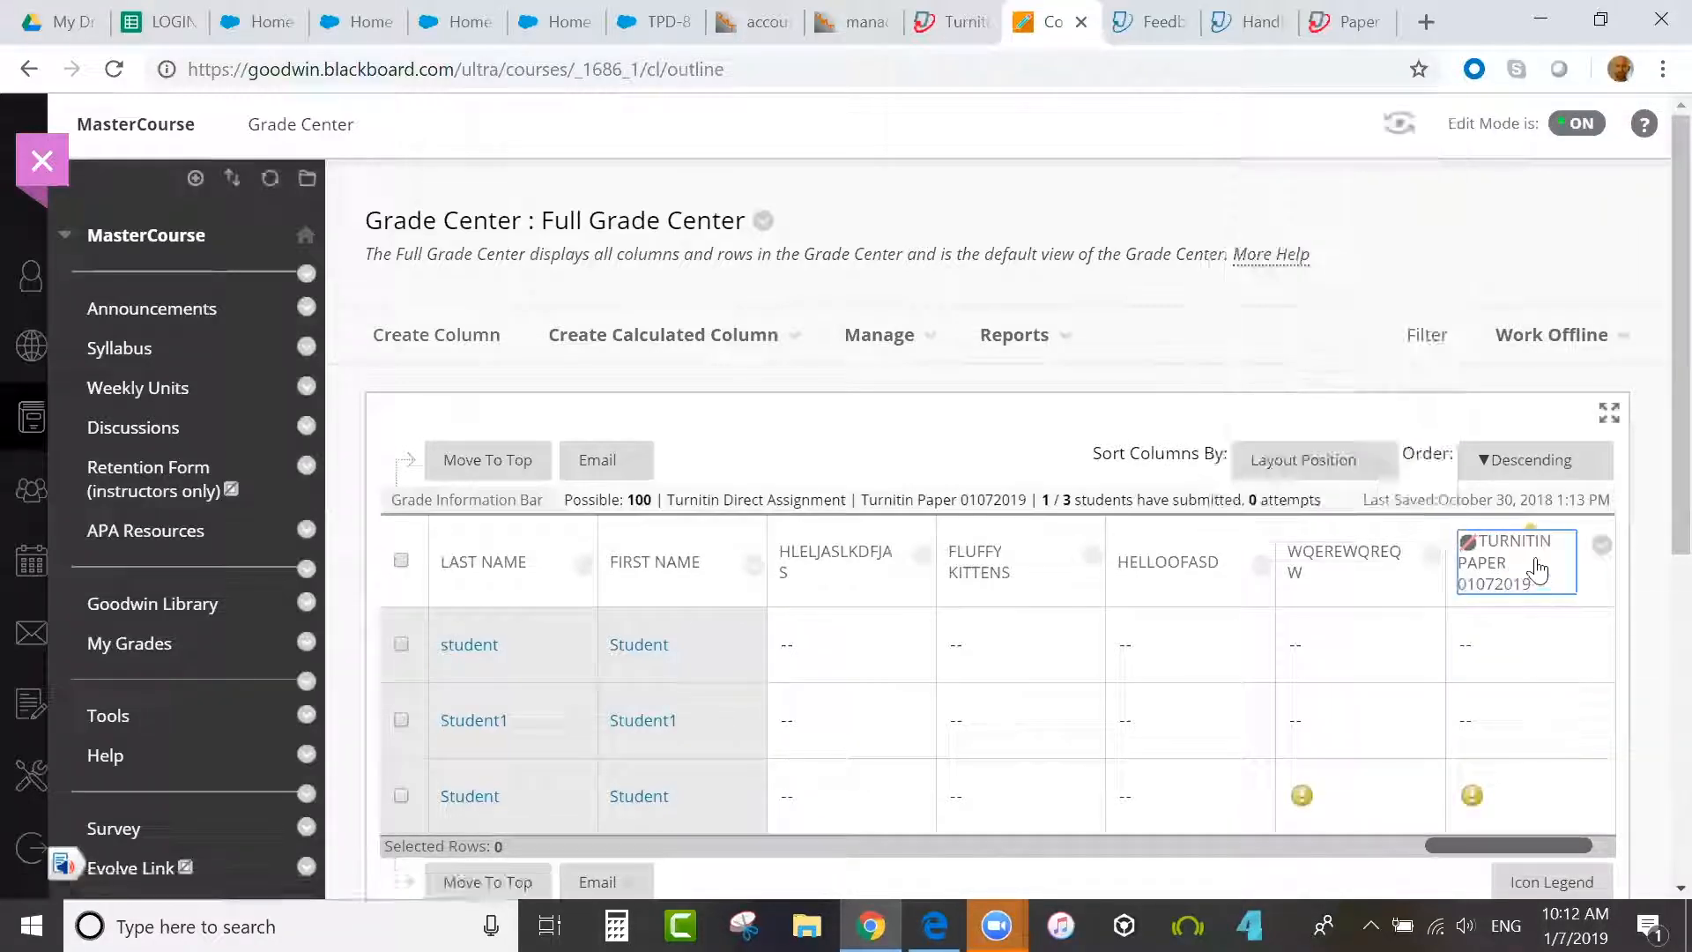
# - Reverse the row sorting on the Turnitin Paper 01072019 column and open that column's information for editing
pyautogui.click(1535, 571)
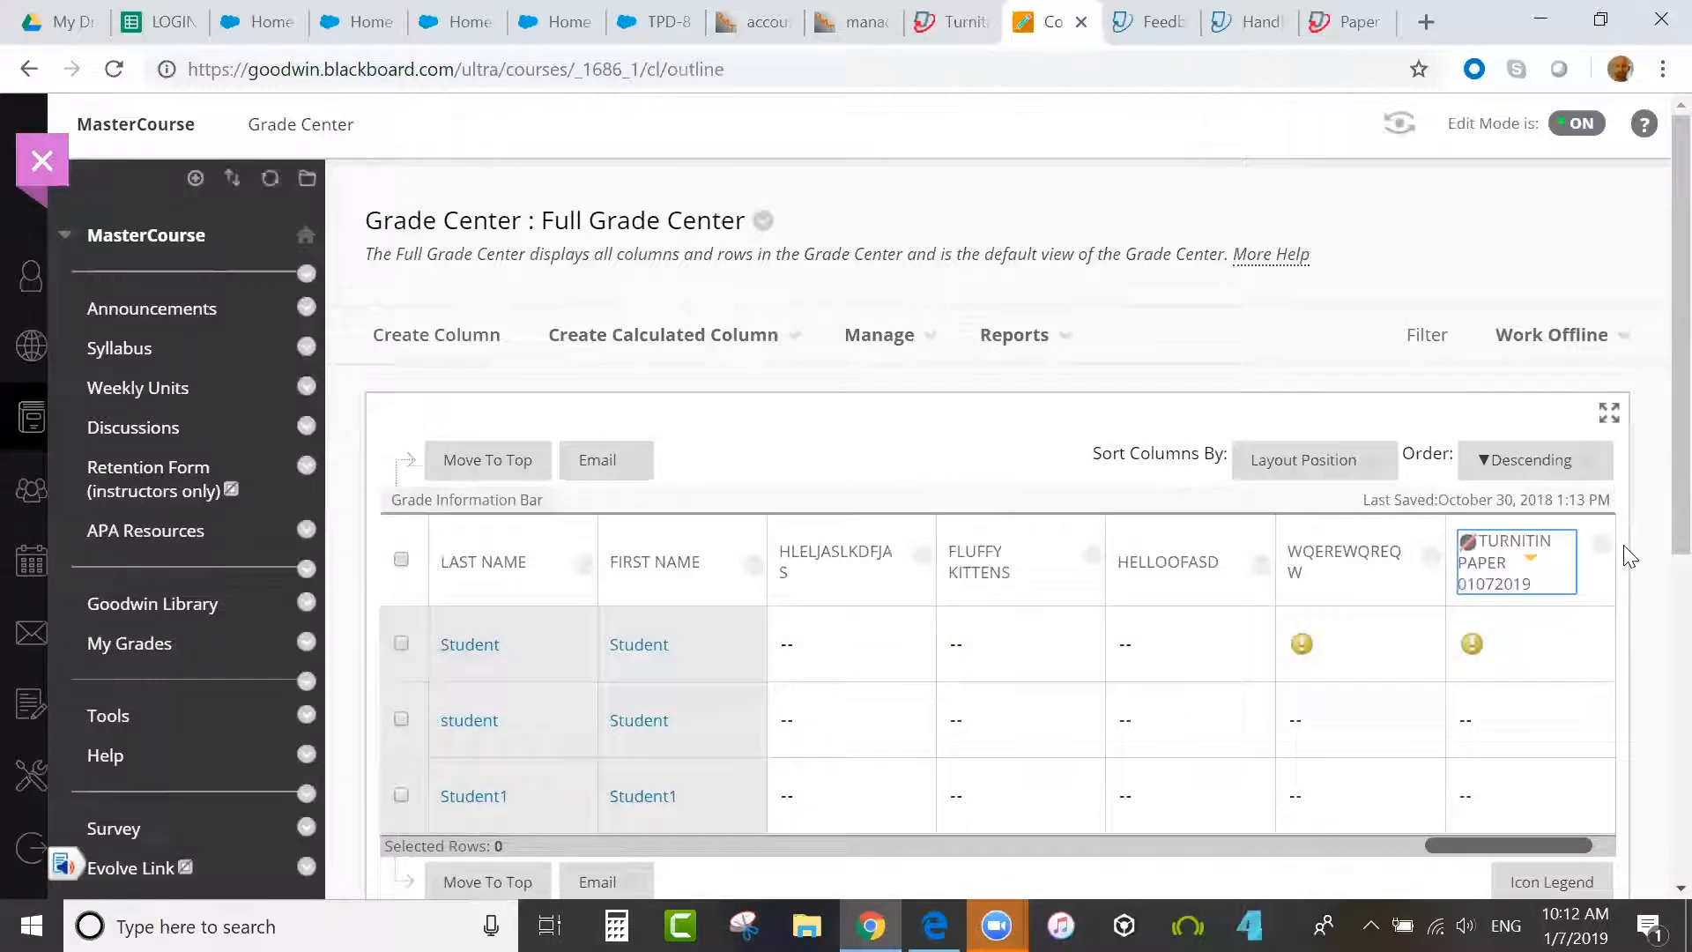
pyautogui.click(1600, 548)
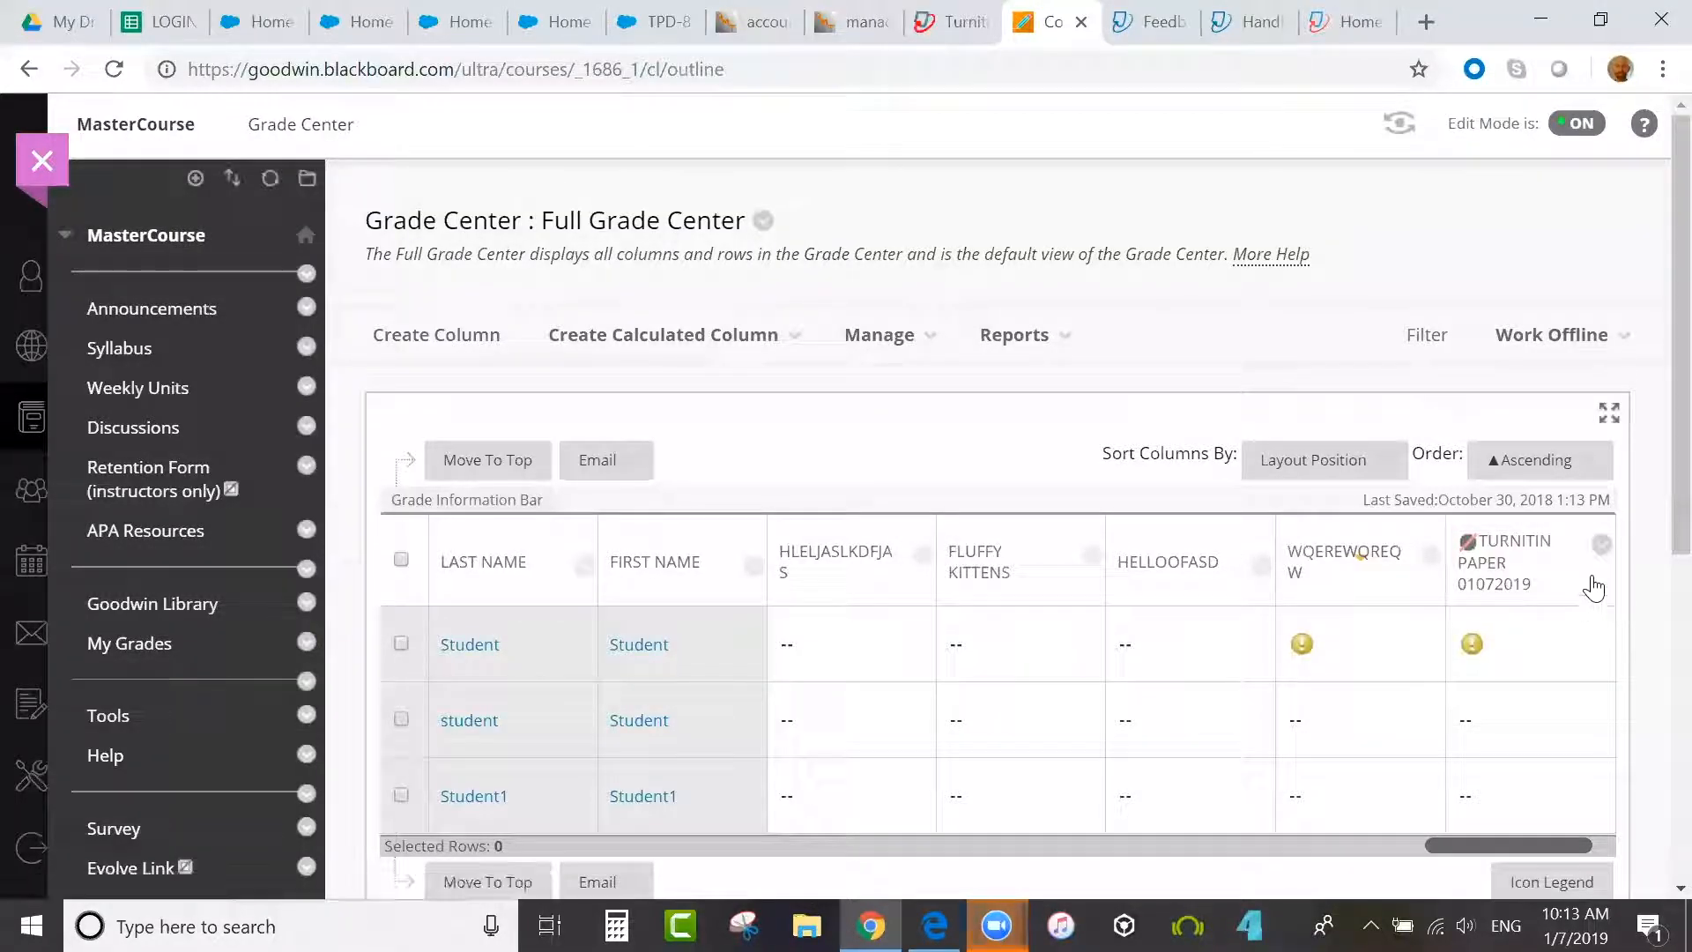
pyautogui.click(1602, 544)
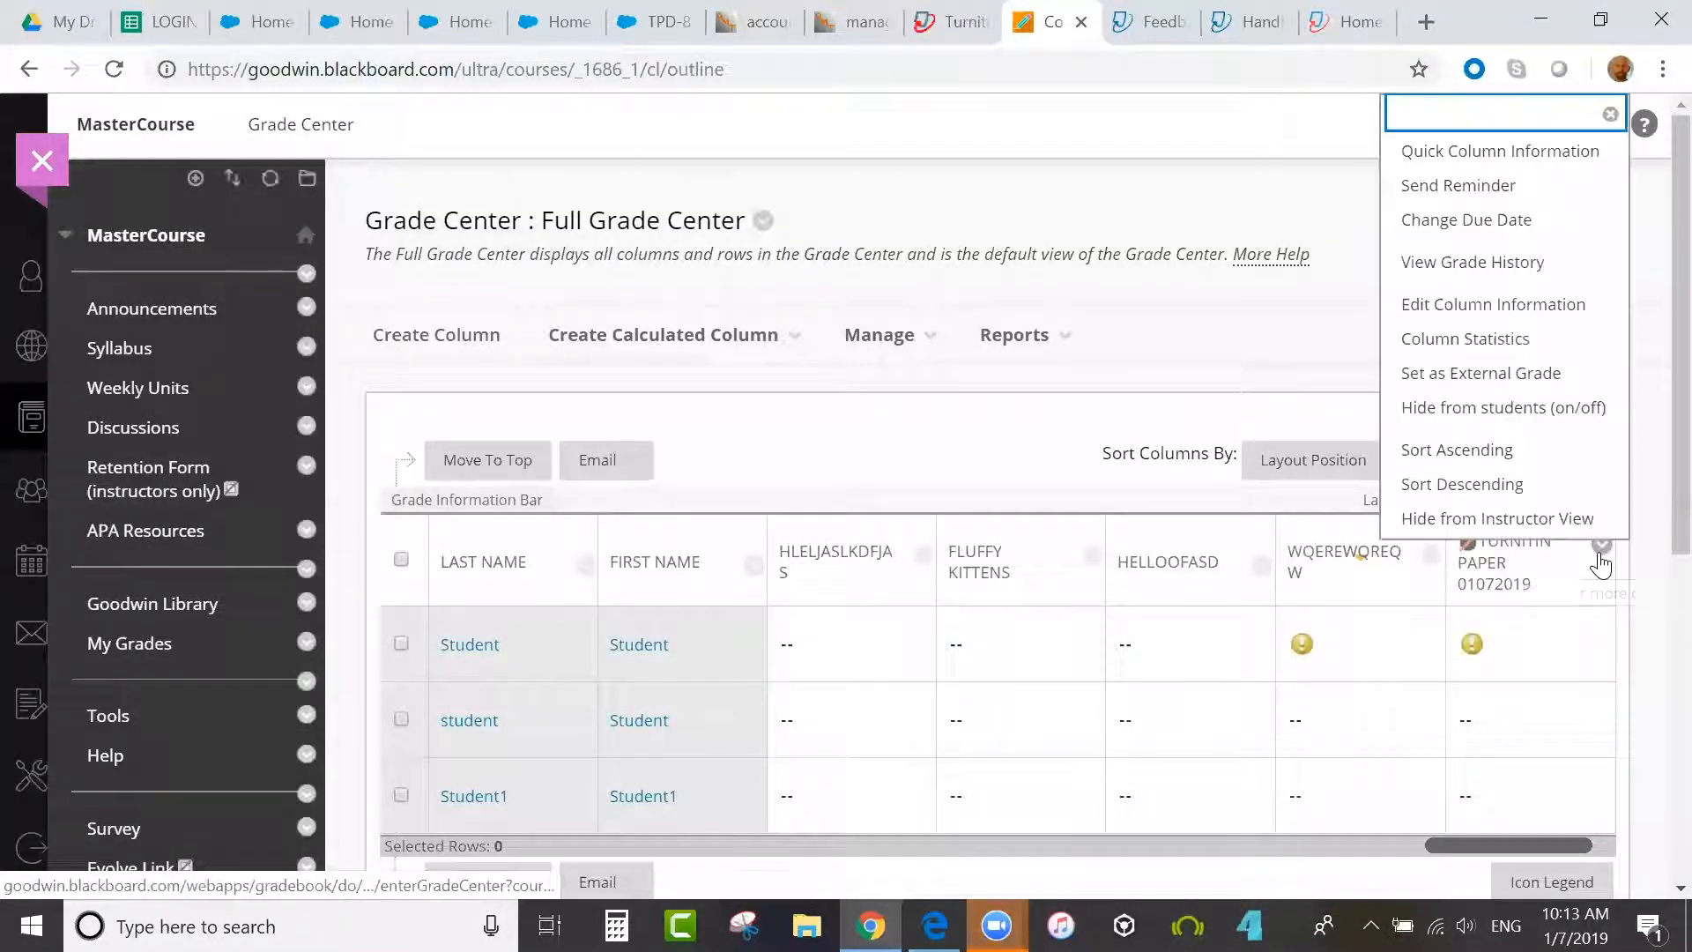
pyautogui.click(1548, 321)
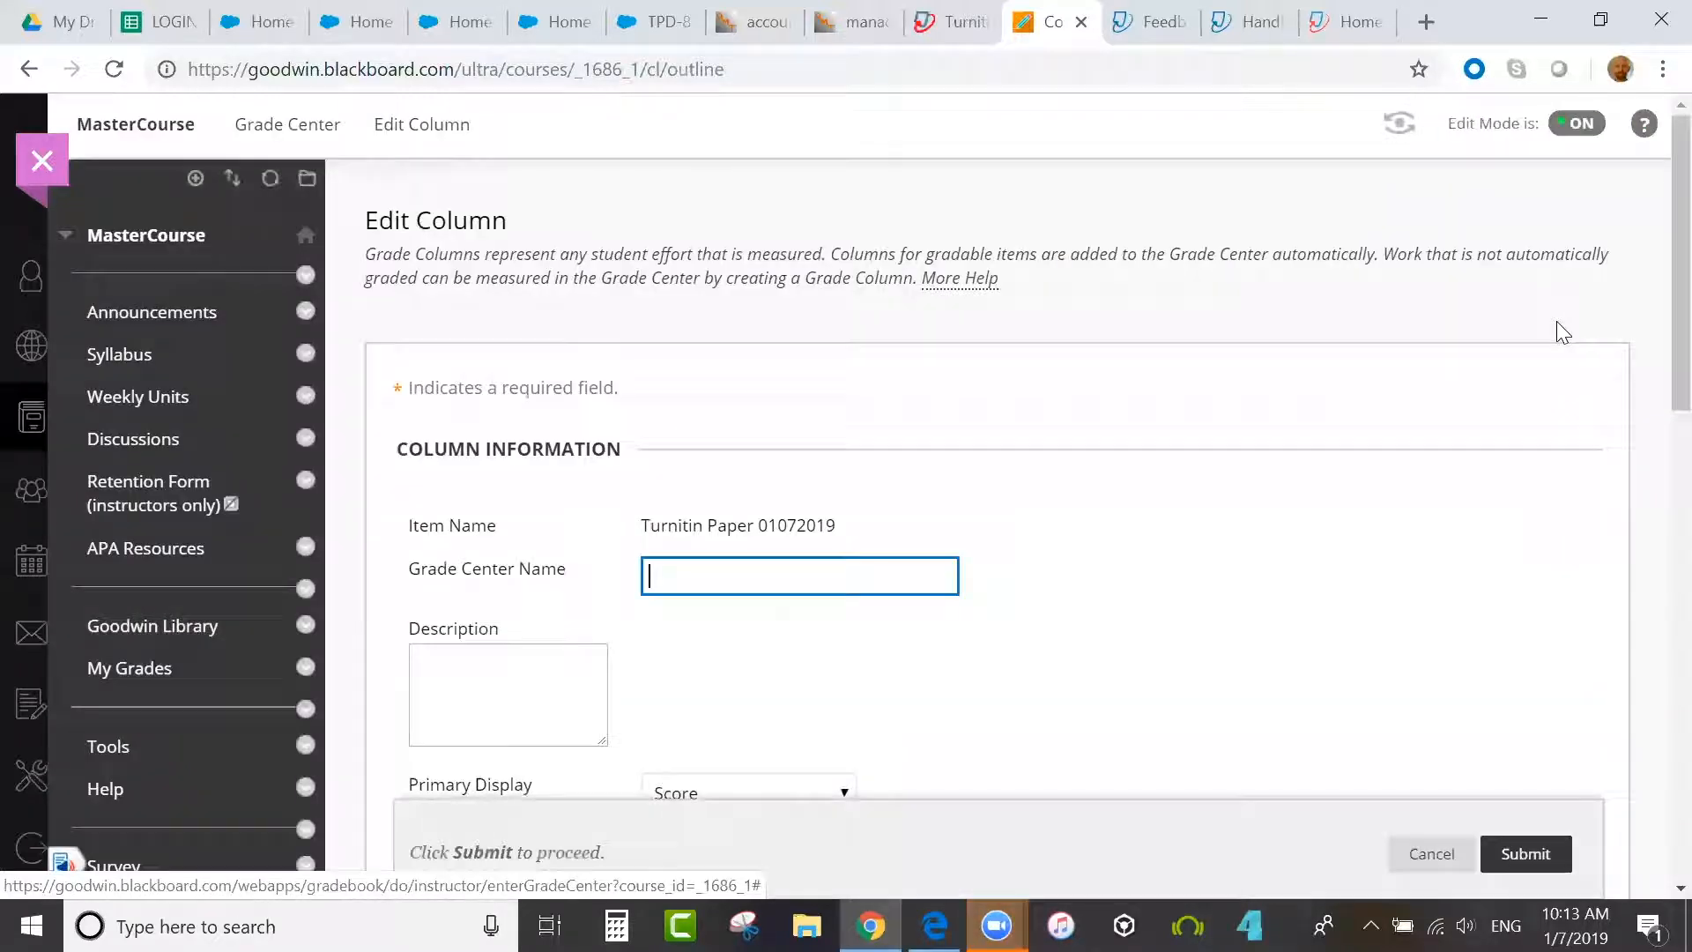
pyautogui.moveTo(1678, 350); pyautogui.dragTo(1653, 391)
pyautogui.scroll(-2, 1656, 399)
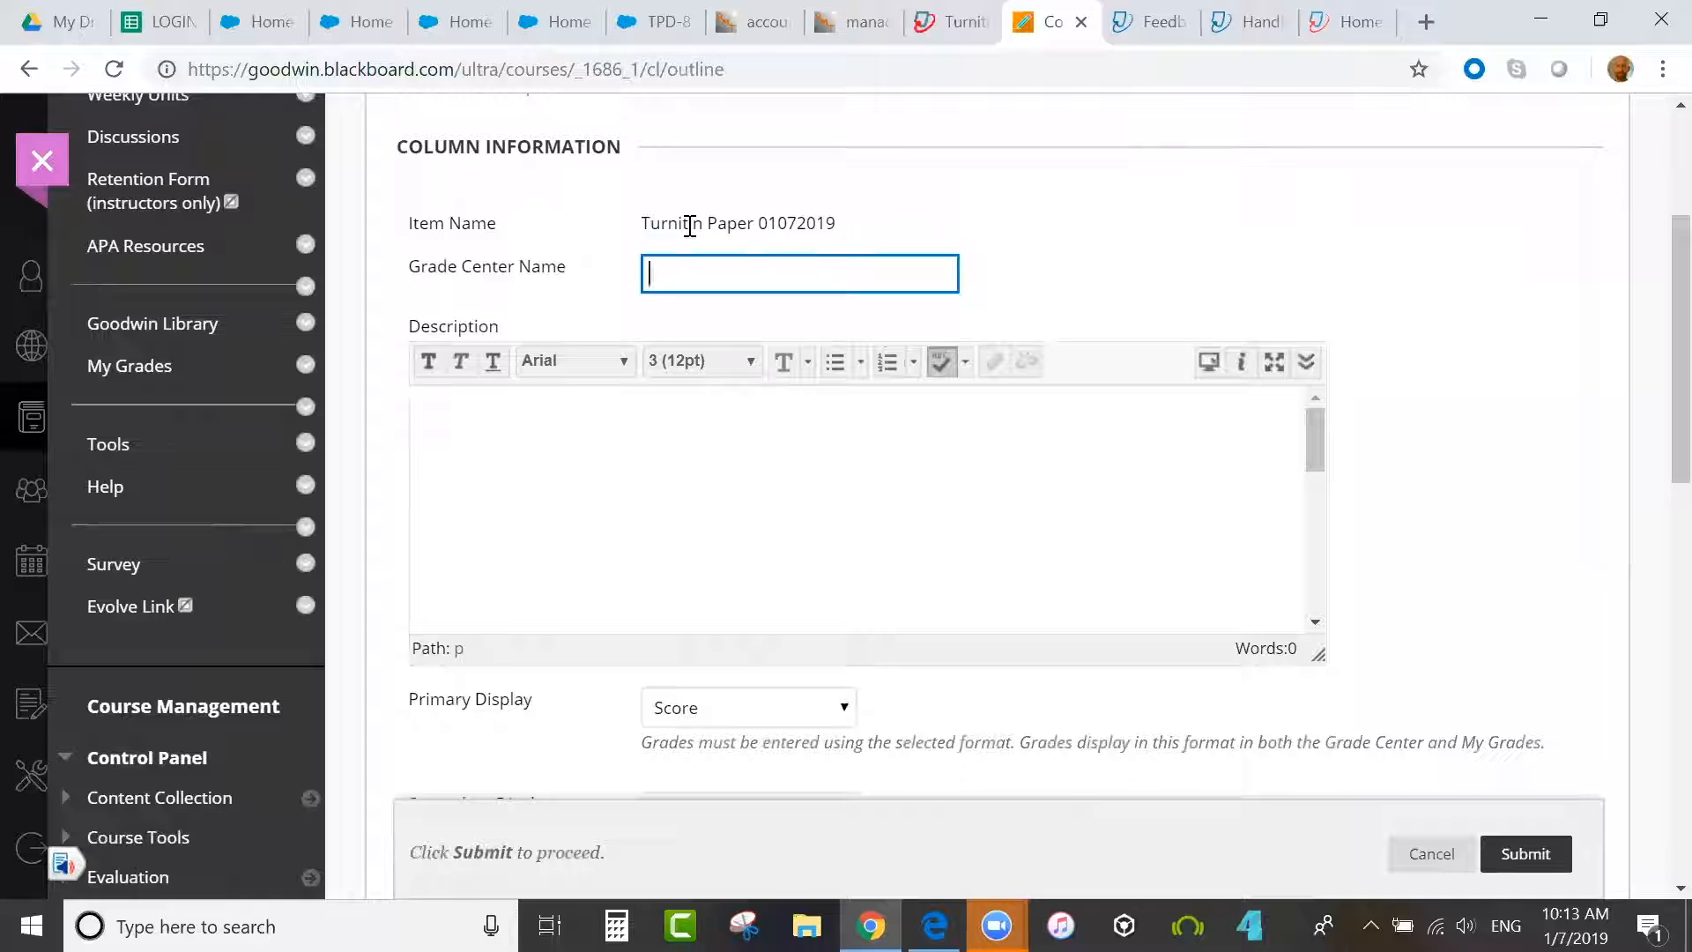
pyautogui.click(843, 416)
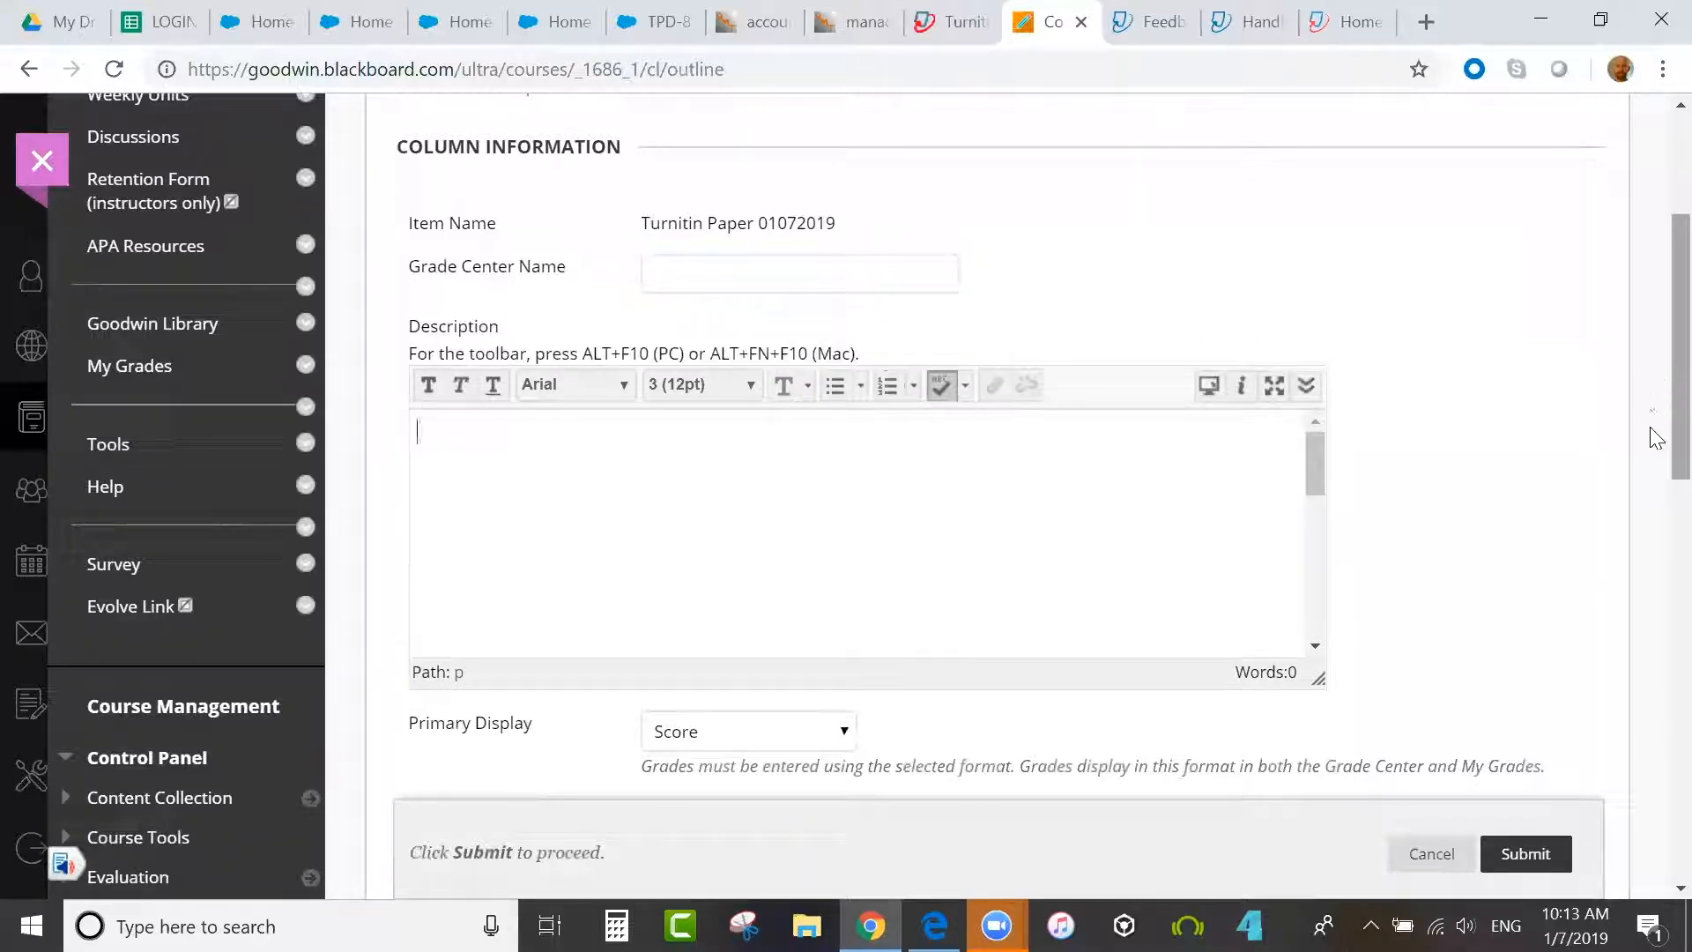
pyautogui.scroll(-5, 1650, 464)
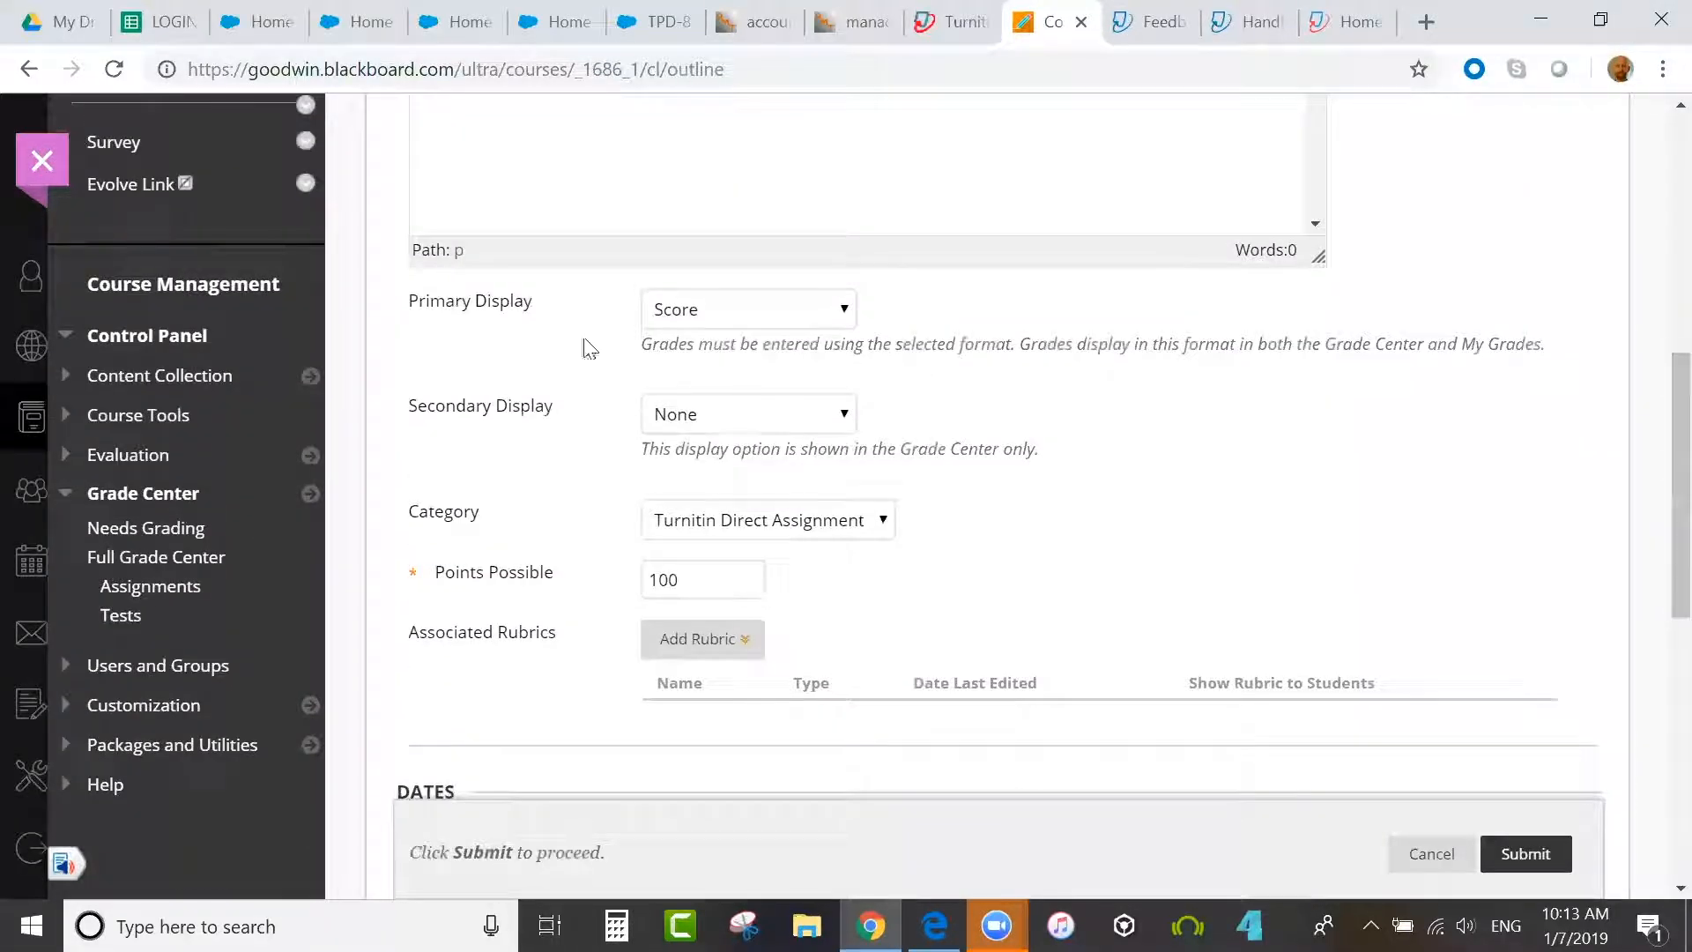
# - Examine the available primary and secondary display options for the column without choosing a different one
pyautogui.click(809, 316)
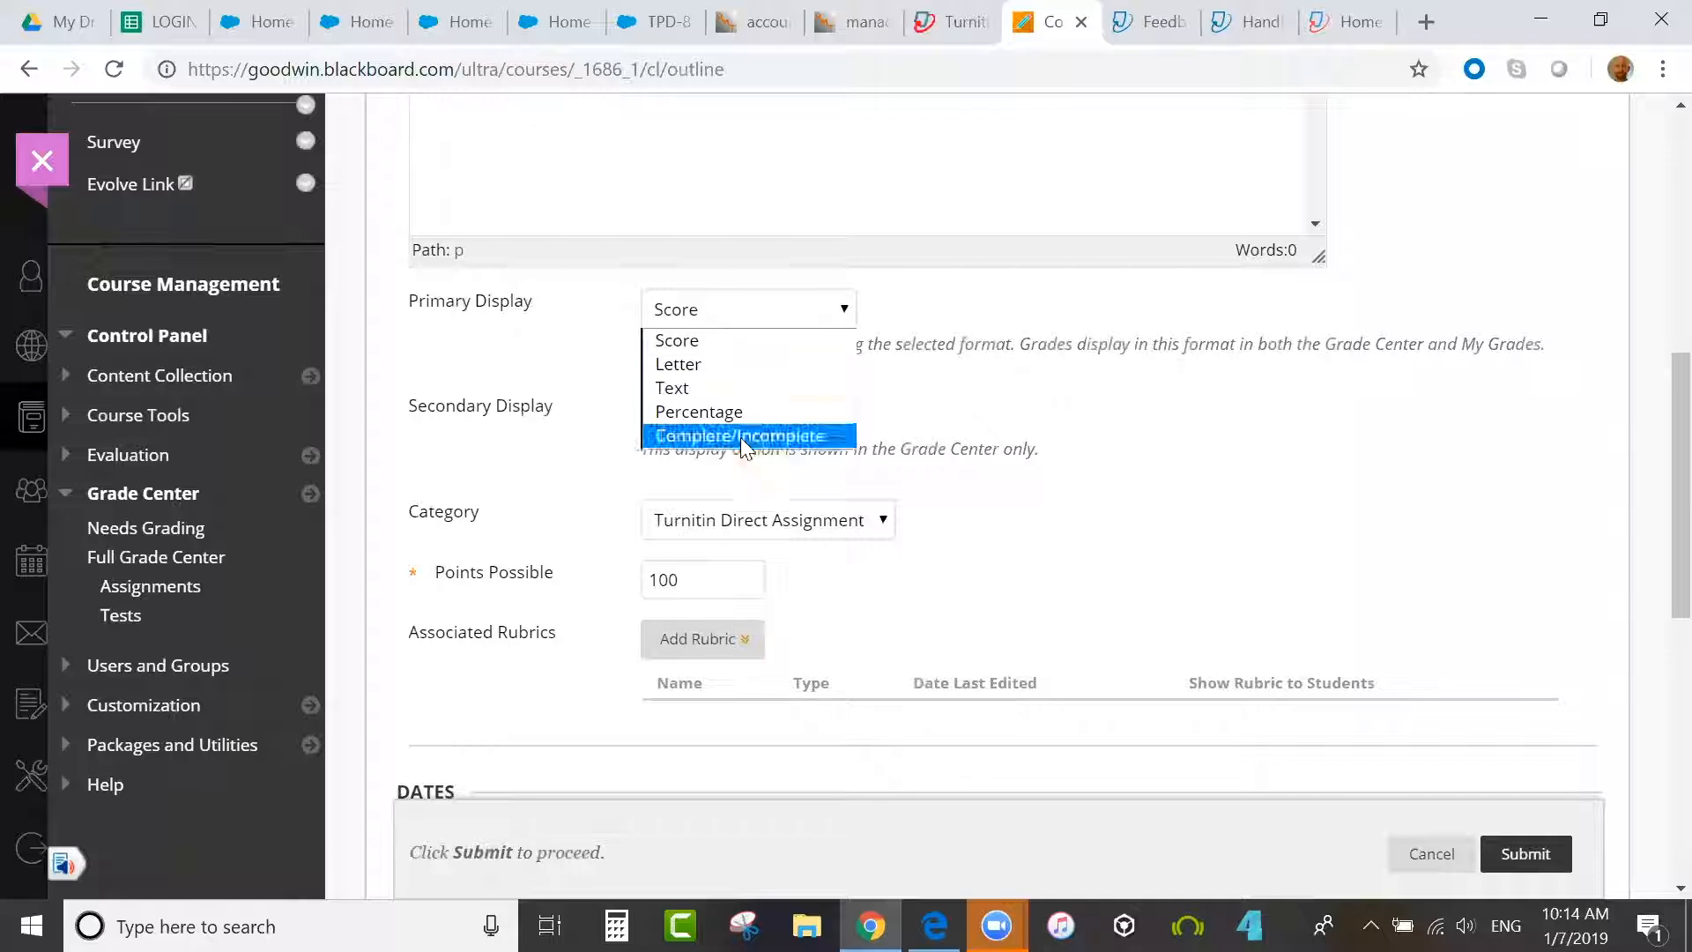
pyautogui.click(1004, 407)
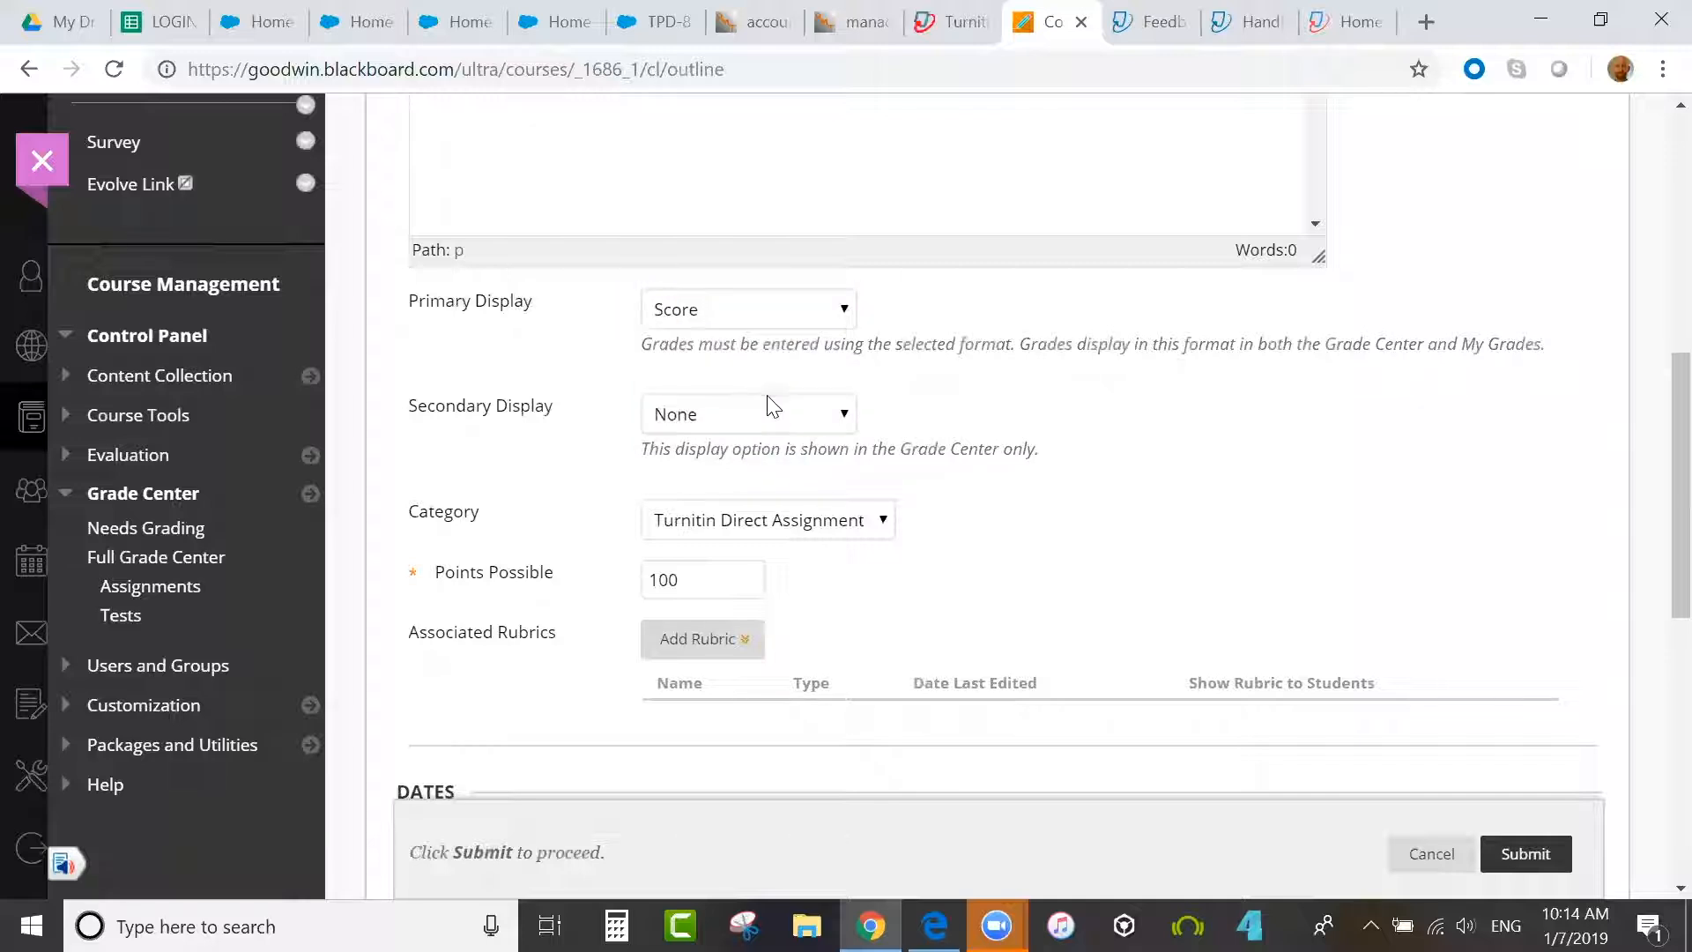
pyautogui.click(766, 409)
pyautogui.click(1000, 403)
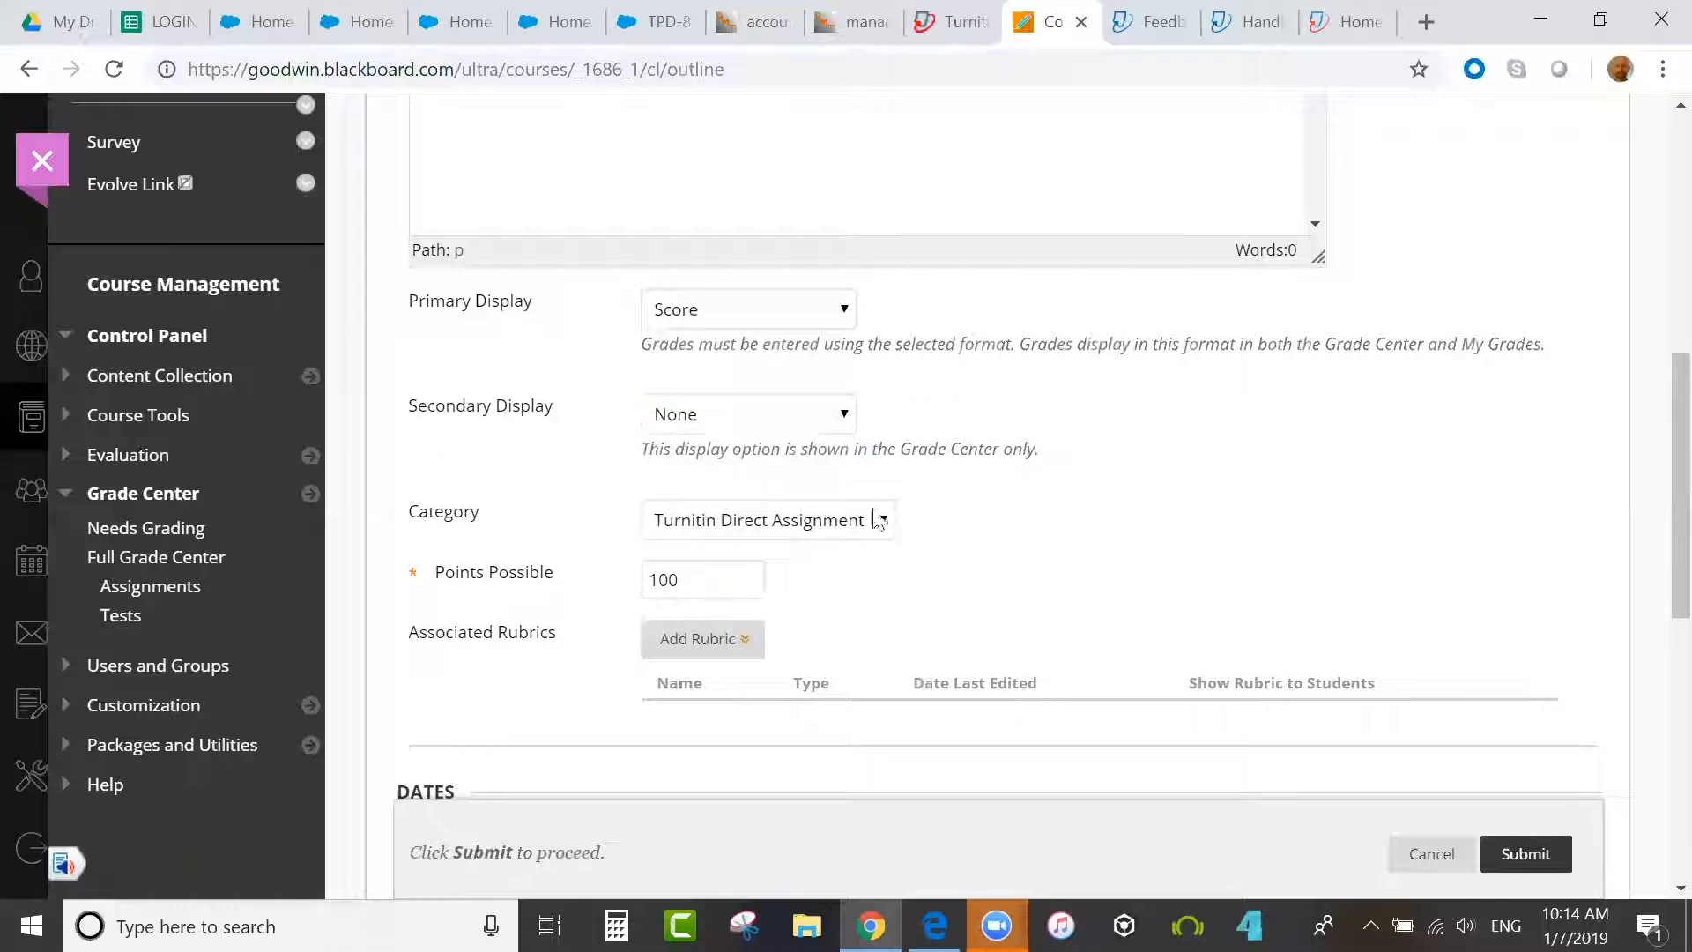
# - Try Assignment as the column's category, recheck the primary display options, and restore the category to Turnitin Direct Assignment
pyautogui.click(832, 532)
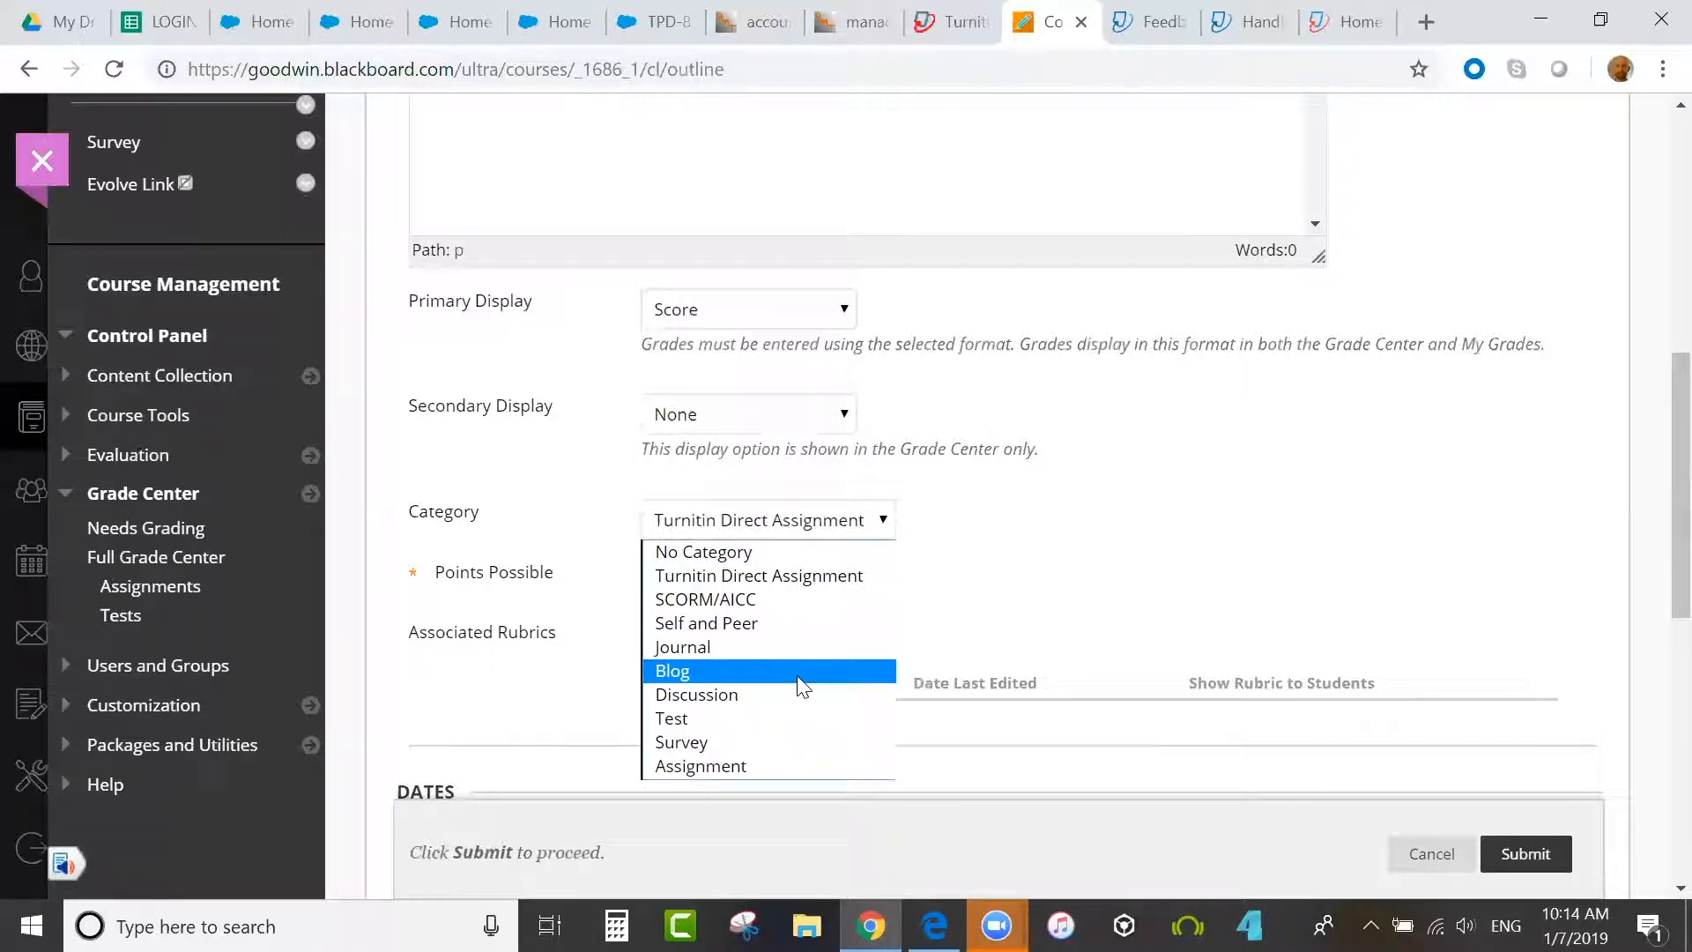
pyautogui.click(781, 766)
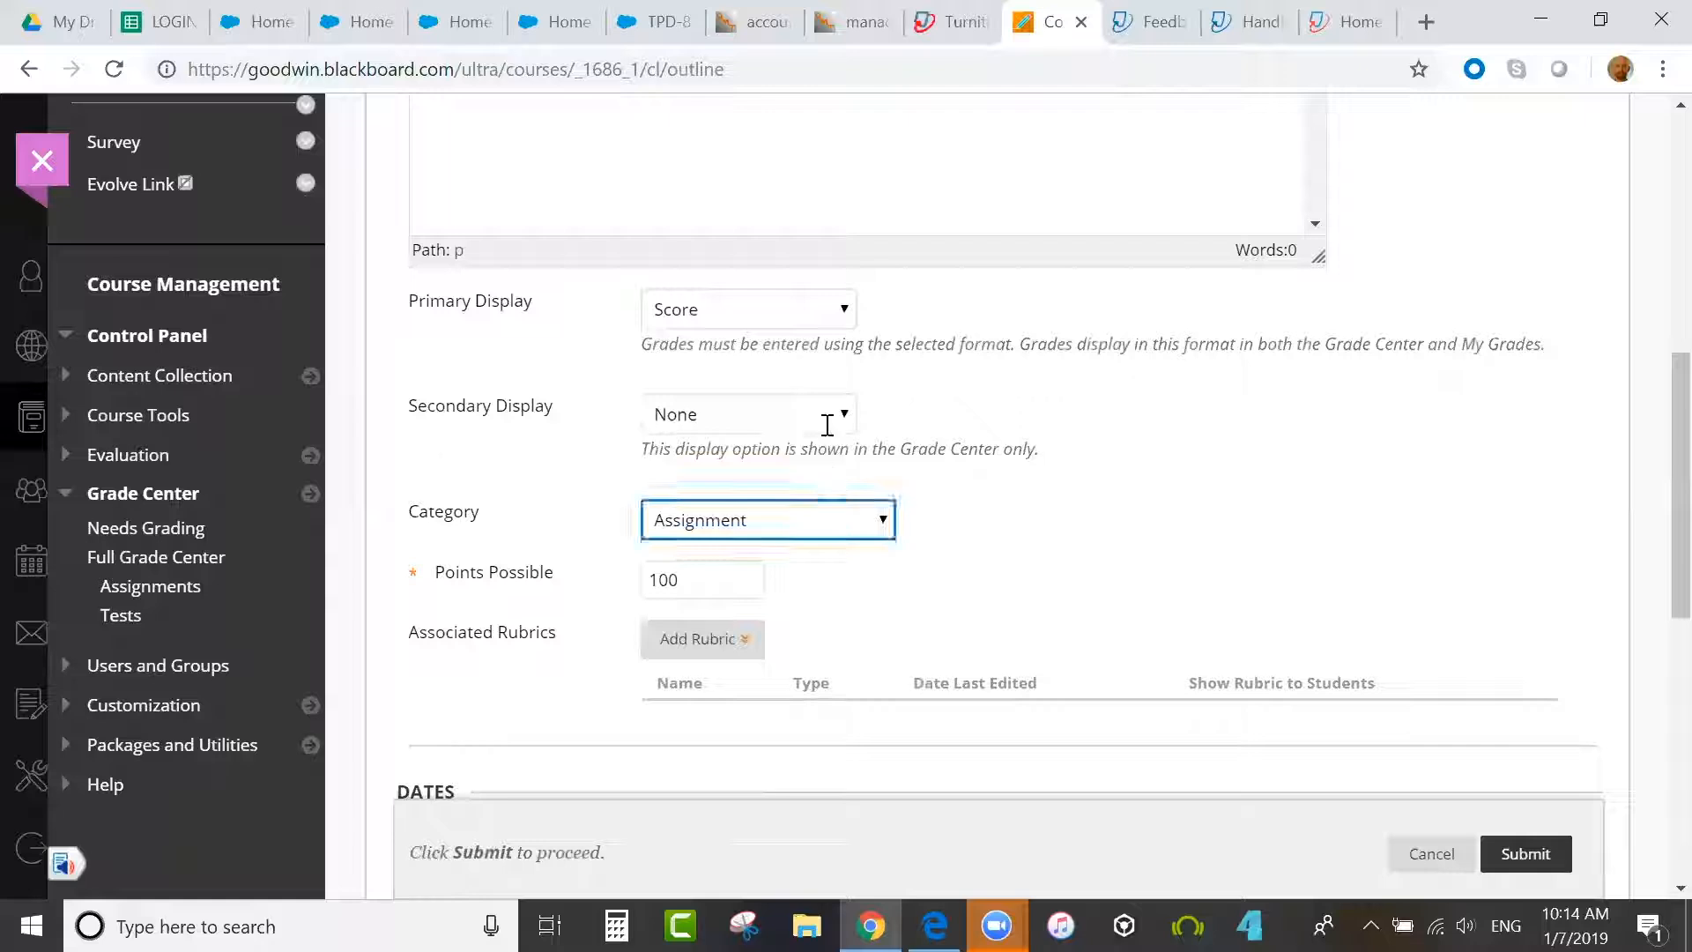
pyautogui.click(835, 307)
pyautogui.click(997, 445)
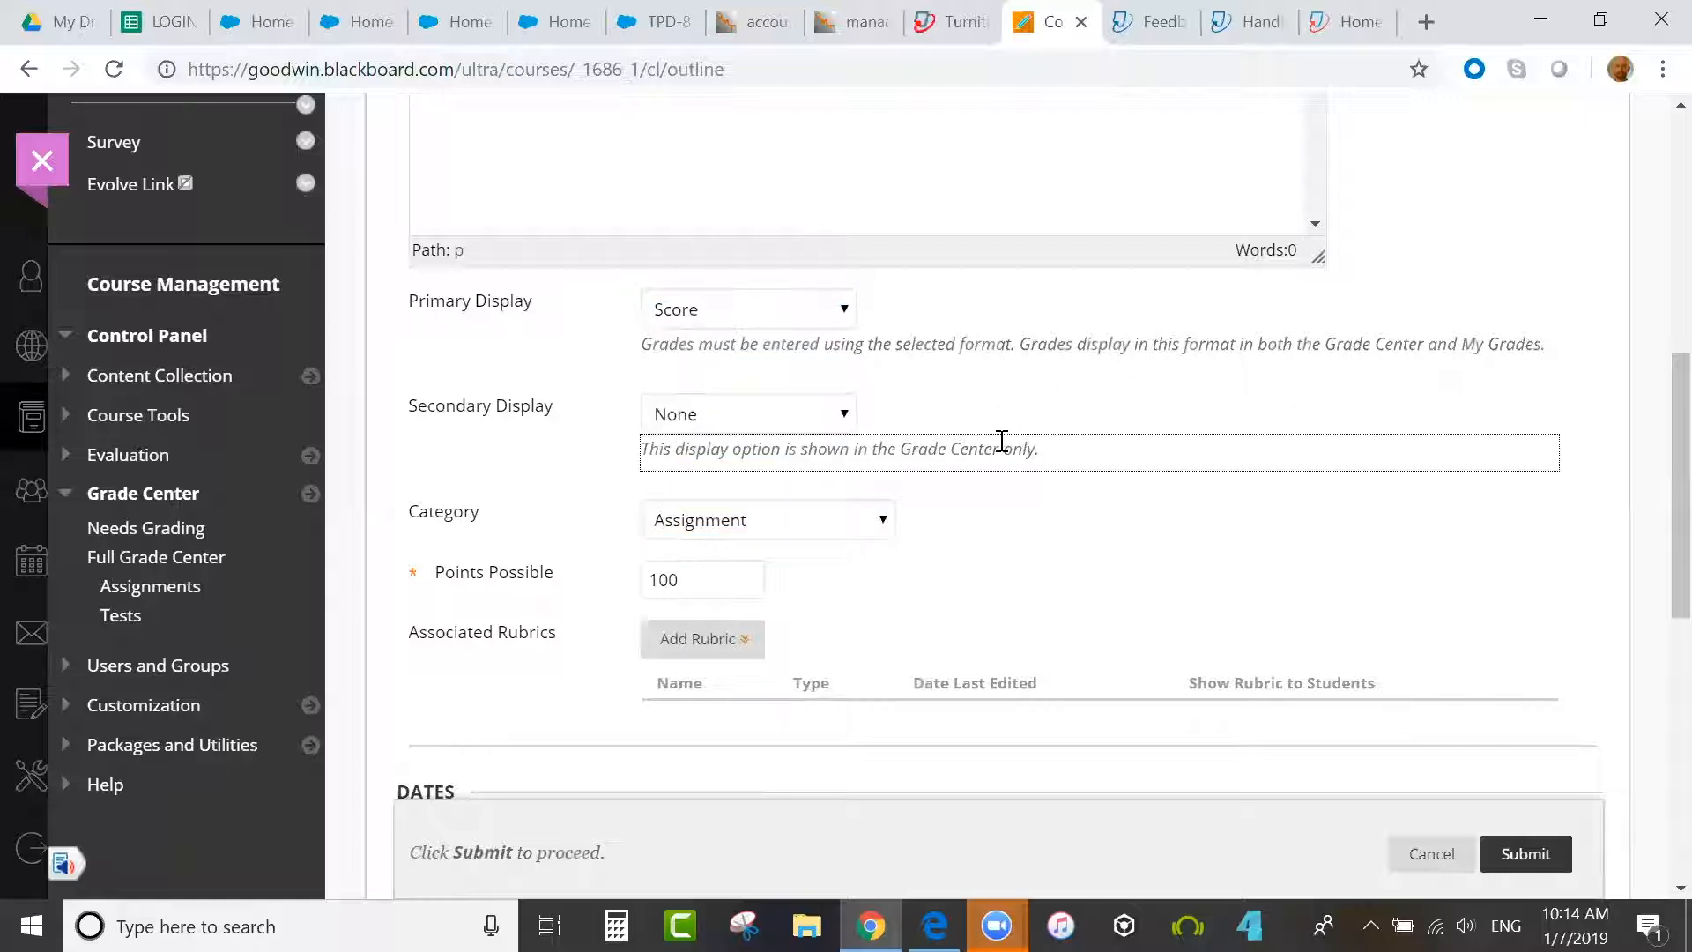
pyautogui.click(844, 530)
pyautogui.click(833, 578)
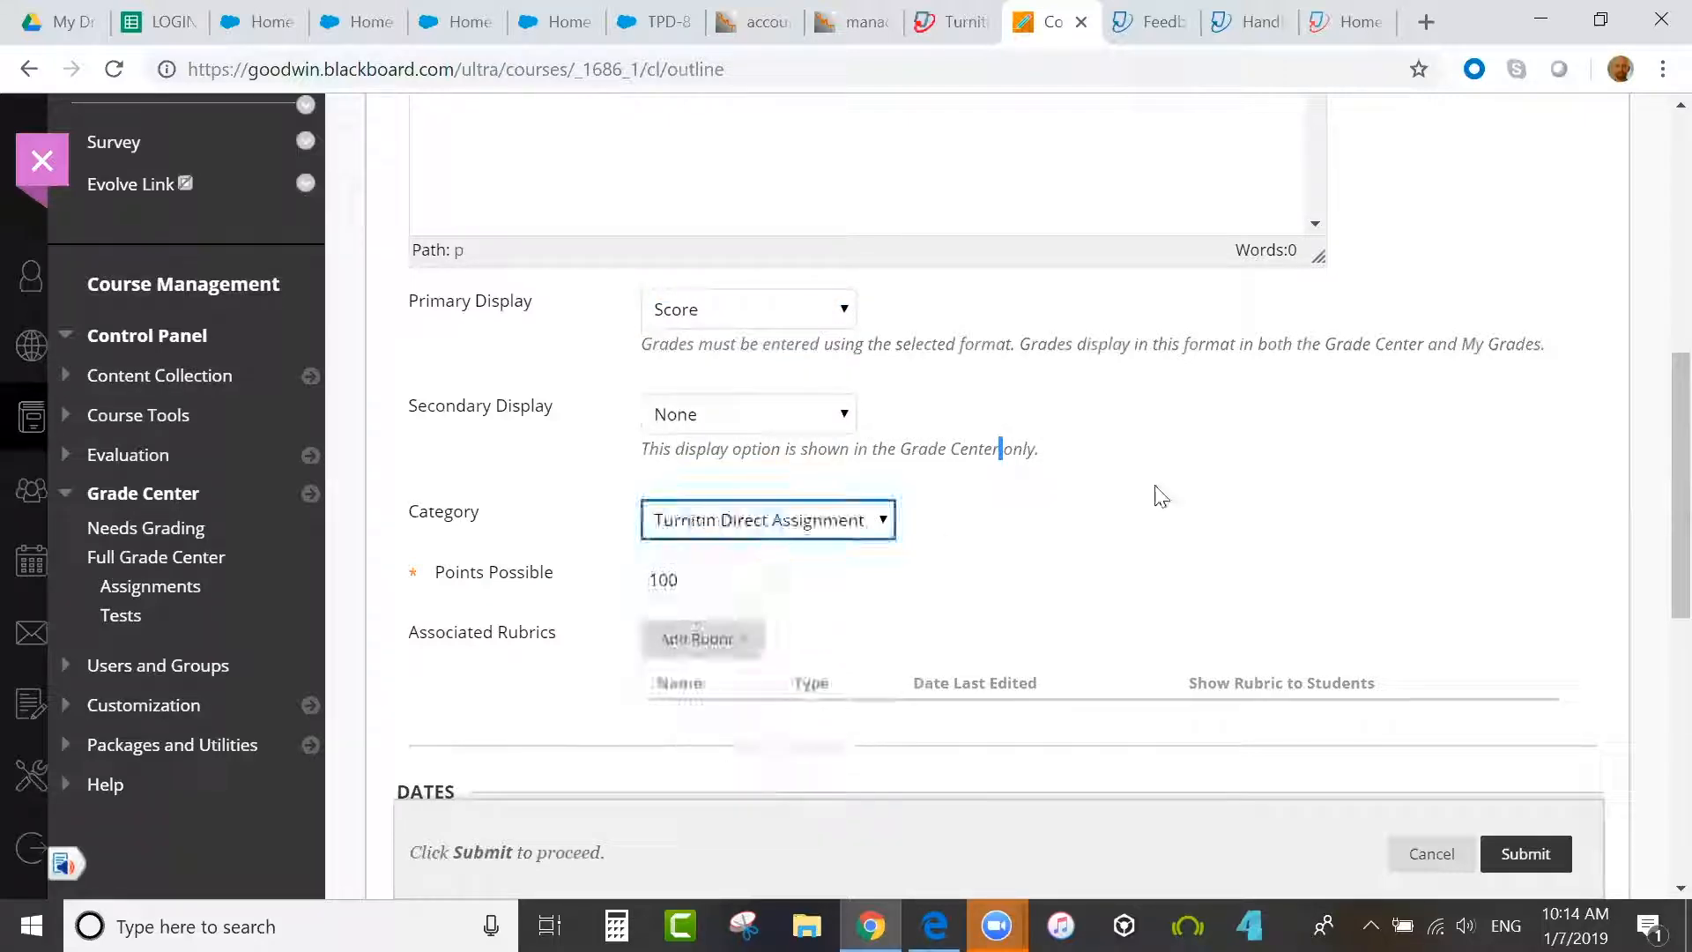
# - Leave the column's edit form without submitting it and open the course's Weekly Units page
pyautogui.moveTo(1654, 464)
pyautogui.mouseDown()
pyautogui.moveTo(1657, 705)
pyautogui.moveTo(1657, 438)
pyautogui.mouseUp()
pyautogui.scroll(3, 1655, 282)
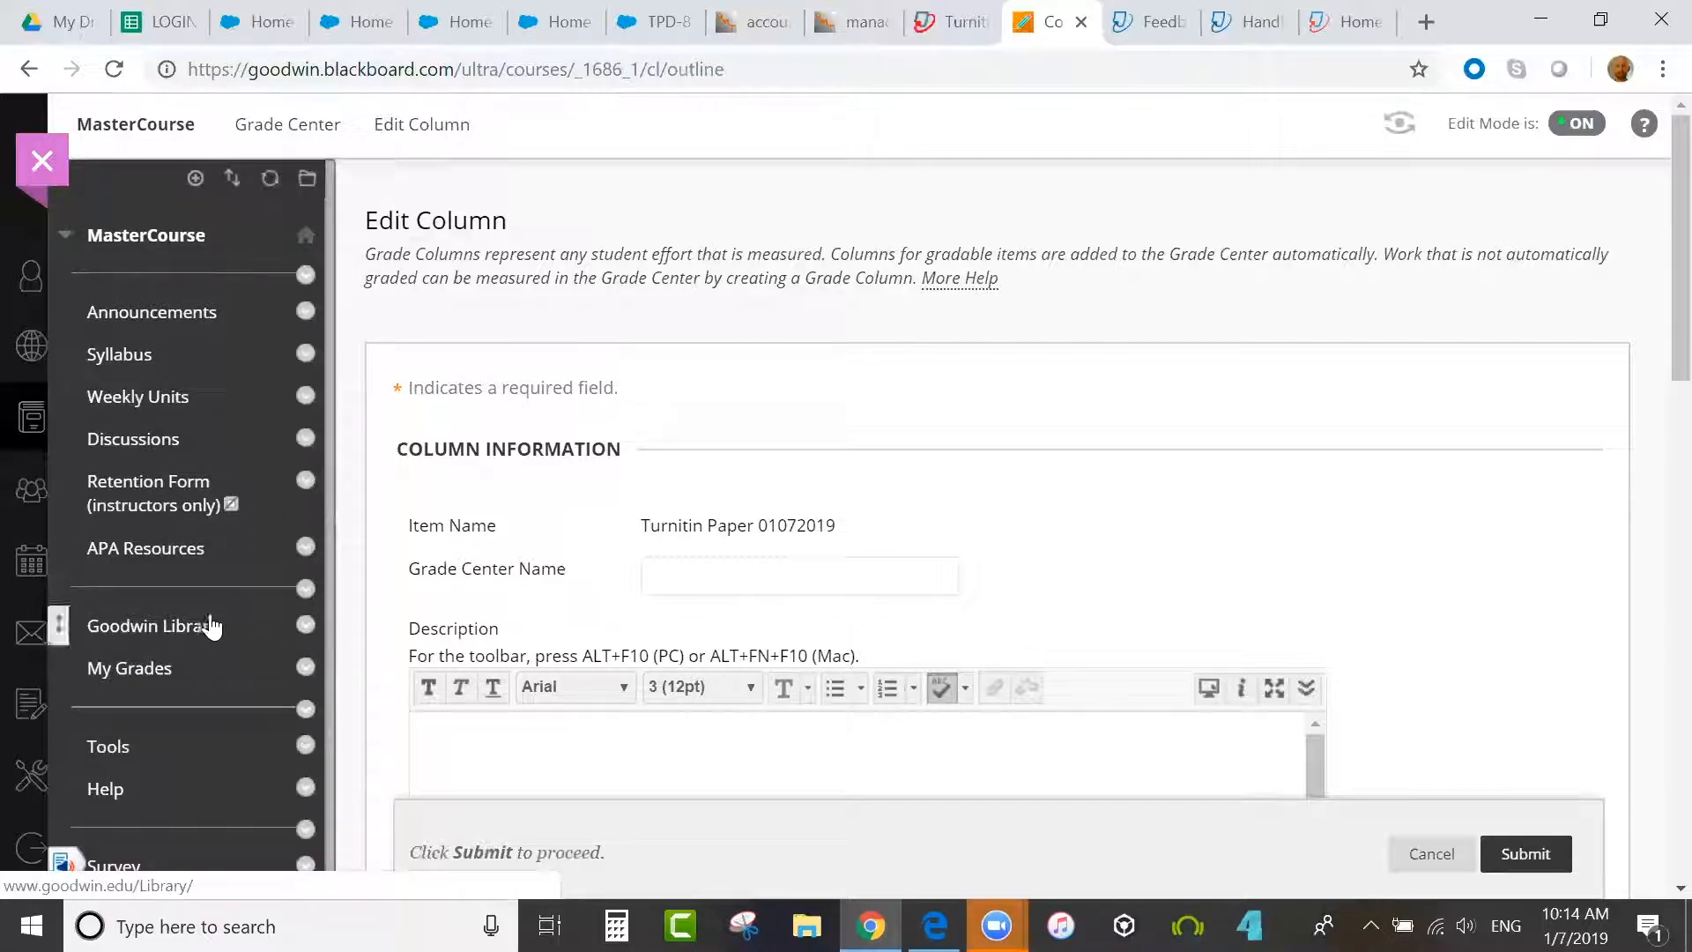
pyautogui.scroll(-1, 1656, 317)
pyautogui.scroll(-5, 1656, 317)
pyautogui.scroll(4, 1656, 308)
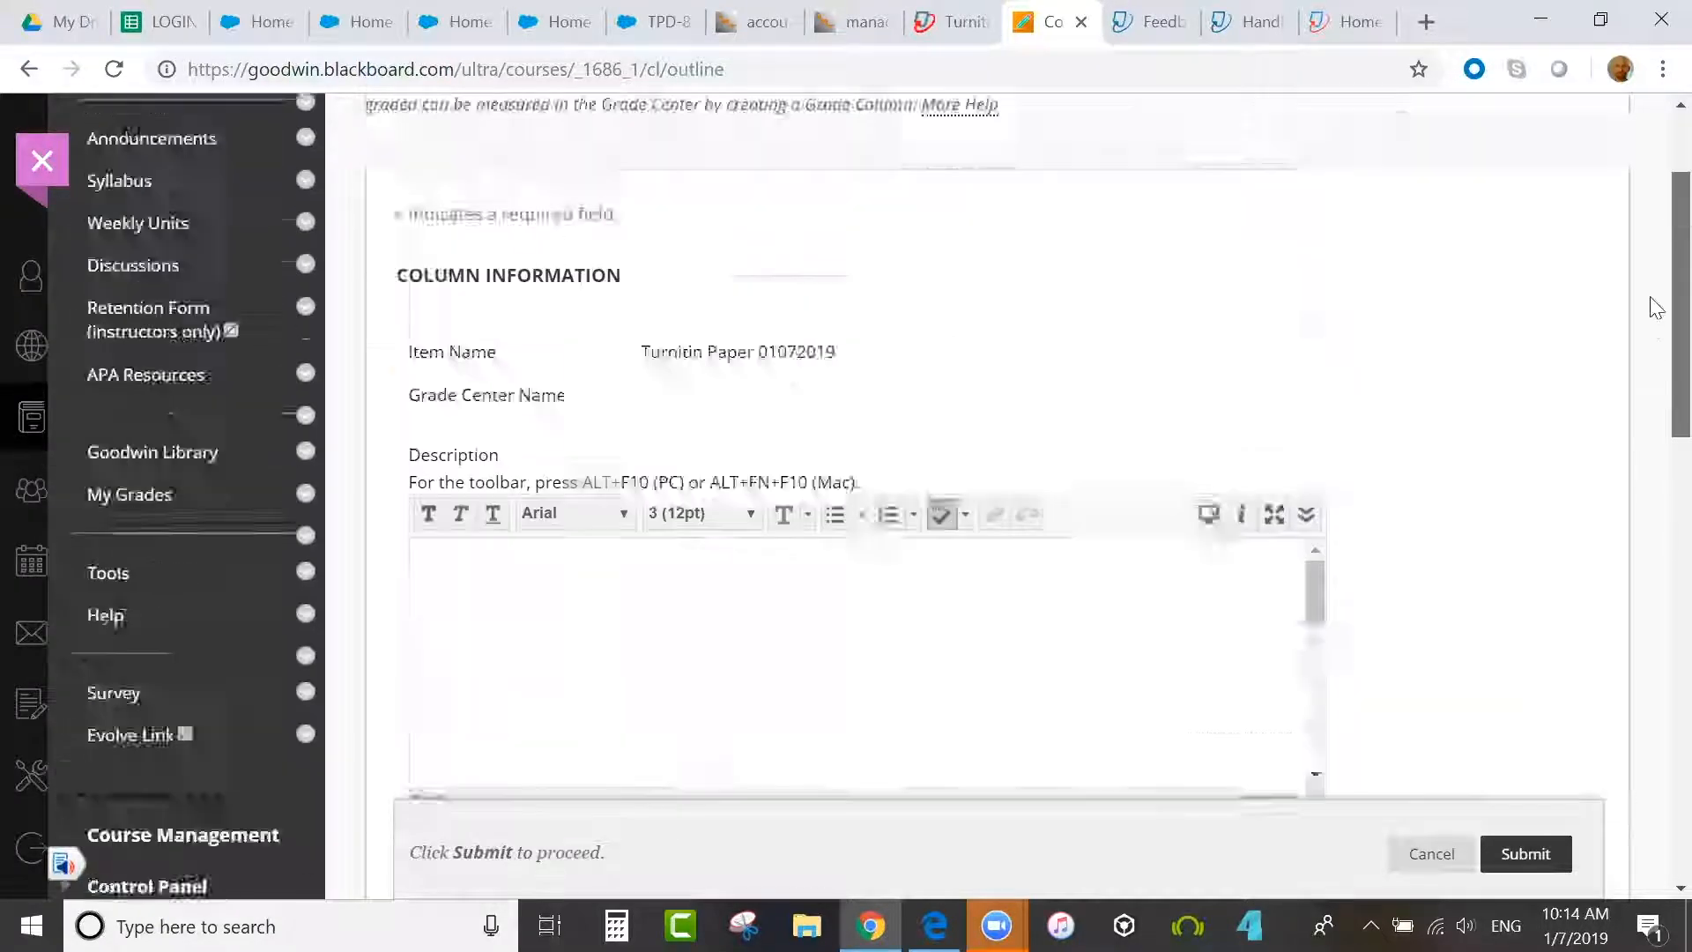
pyautogui.scroll(2, 1656, 309)
pyautogui.click(188, 409)
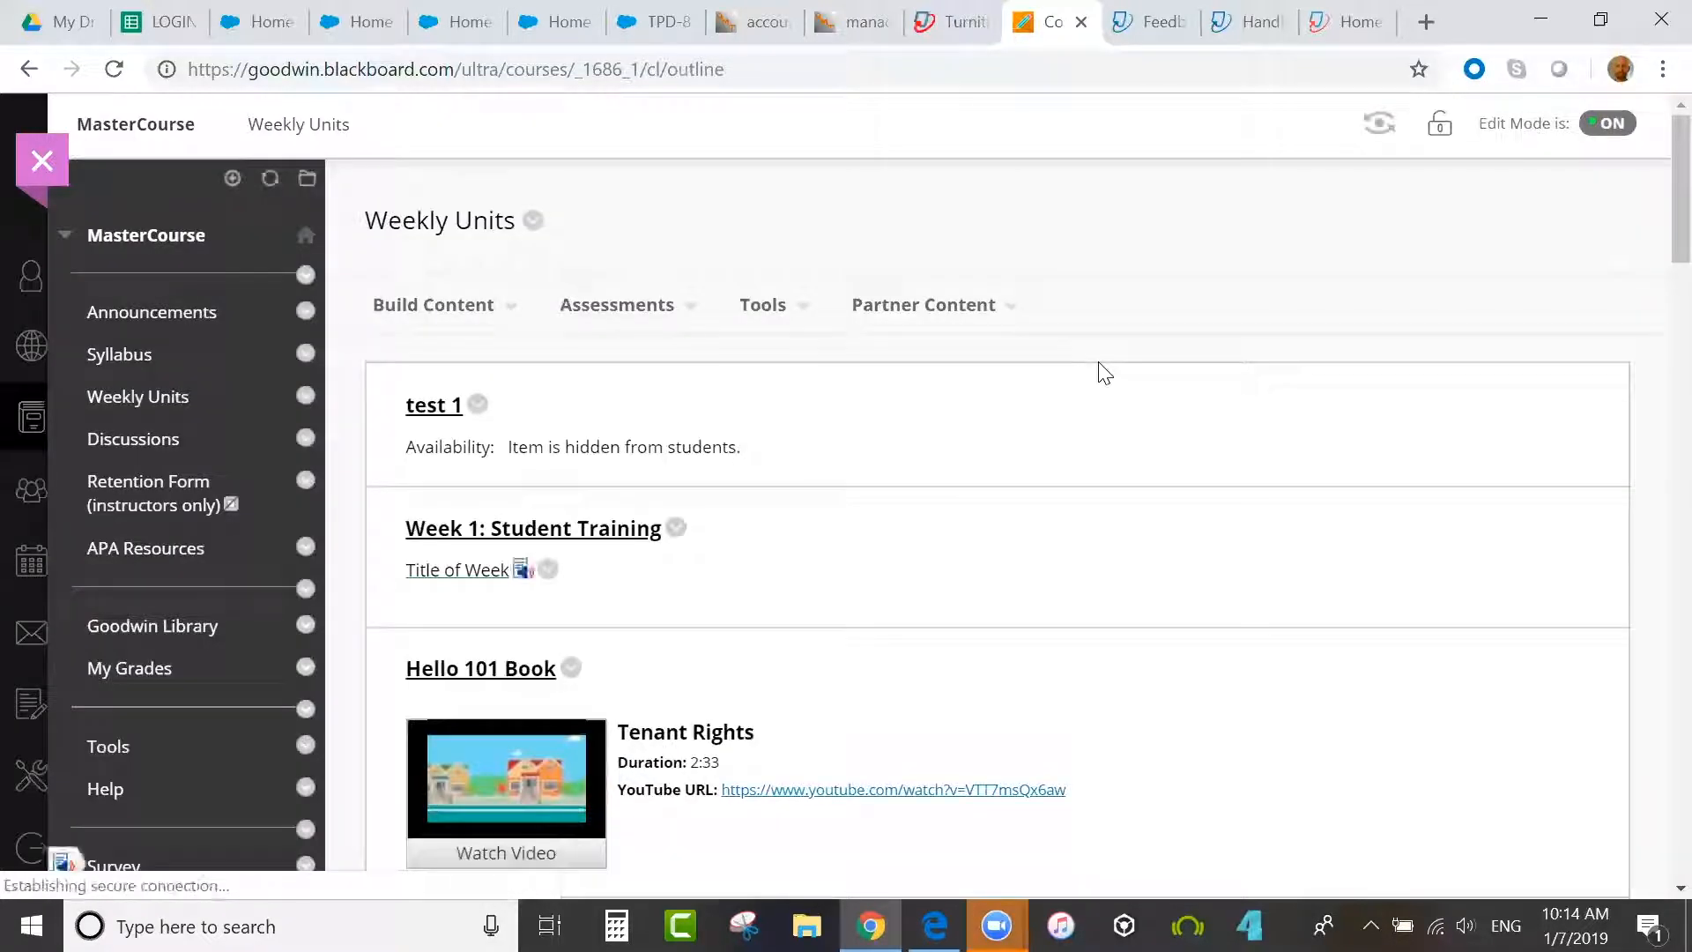